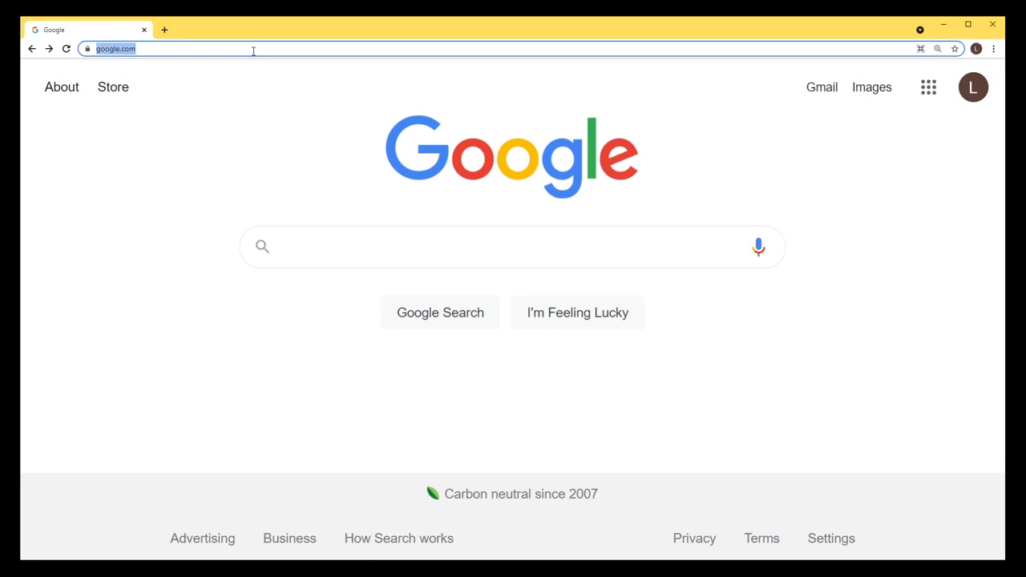
Go to sheet.google.com to reach the Google Sheets home page.
type("sheet.")
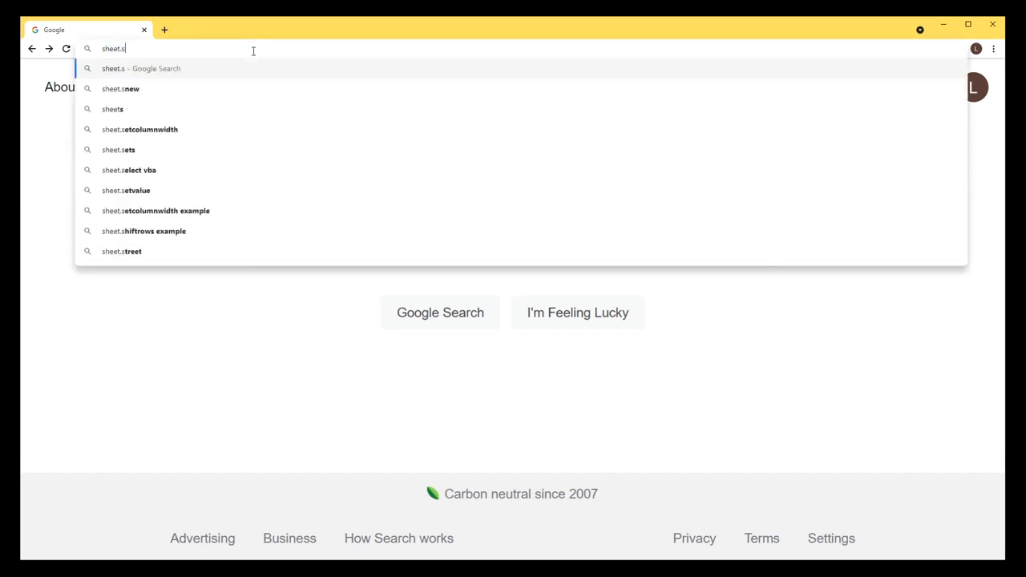
type("google.com")
key("Return")
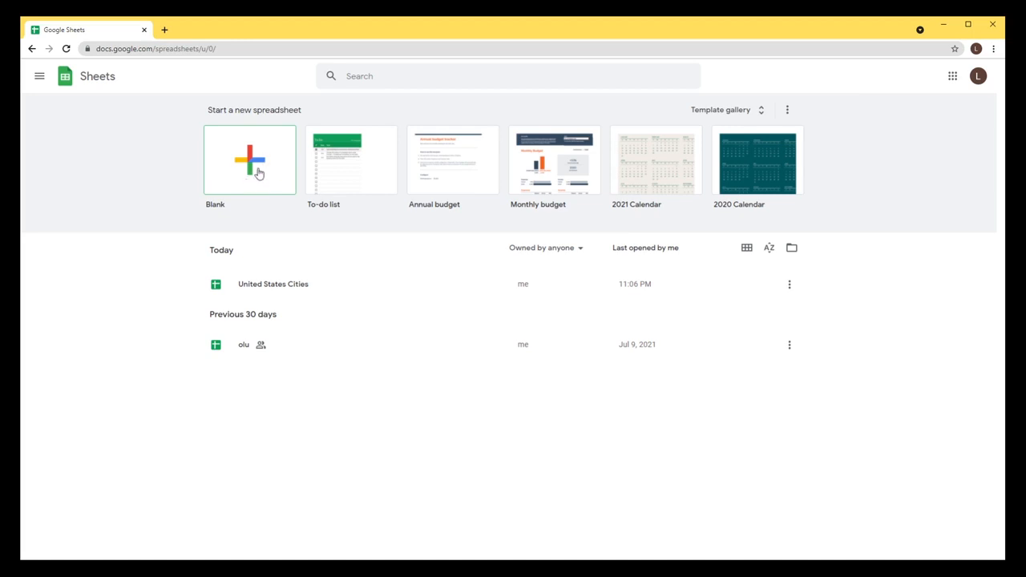
Open the United States Cities spreadsheet, leaving its title unchanged.
left_click(282, 289)
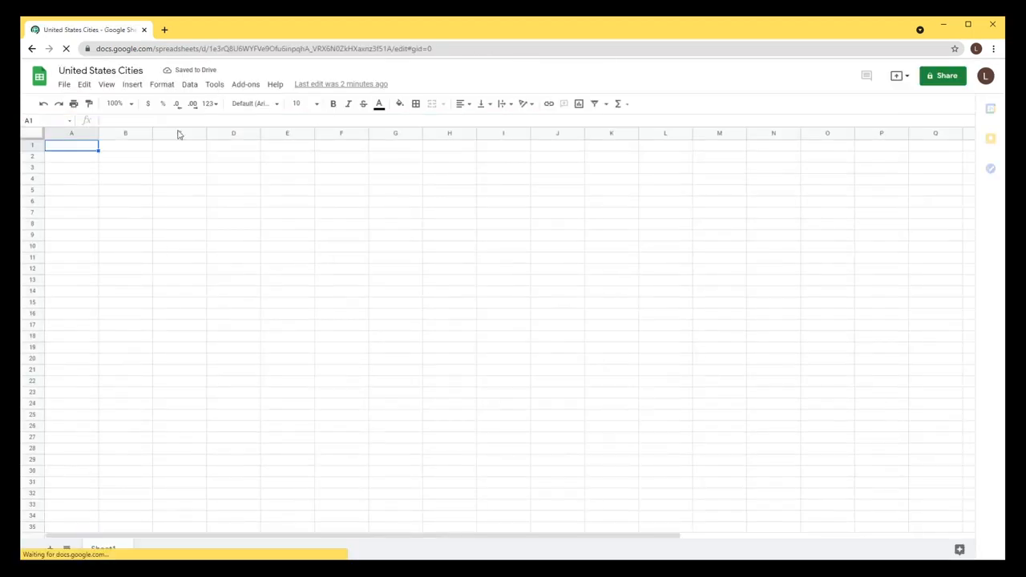
triple_click(91, 71)
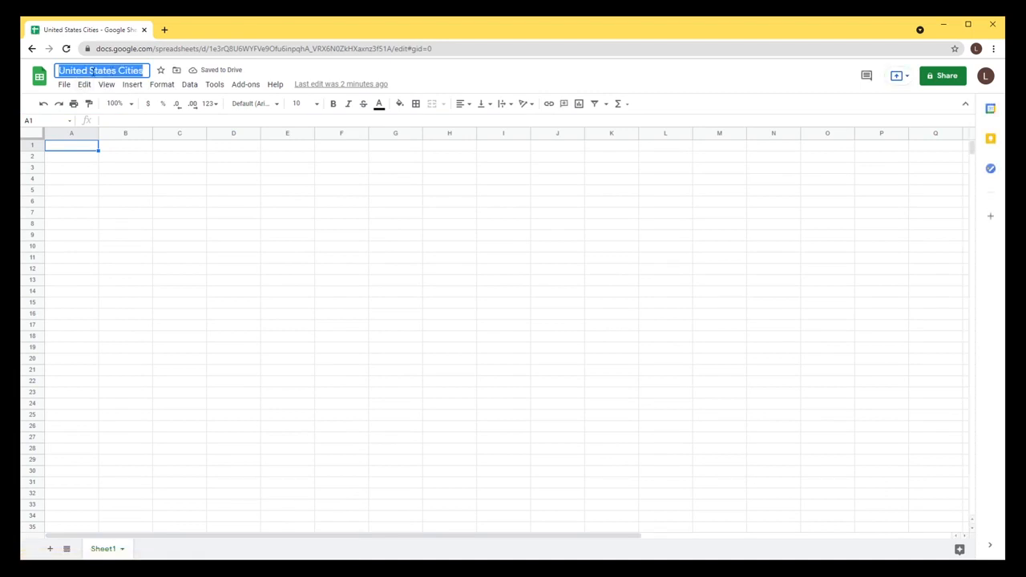
triple_click(93, 72)
left_click(248, 76)
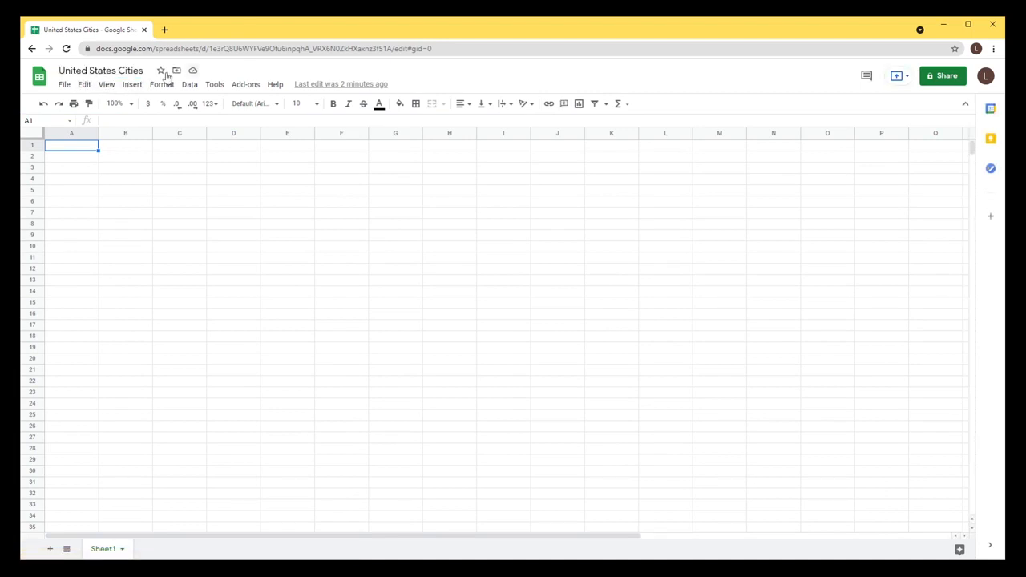
triple_click(64, 69)
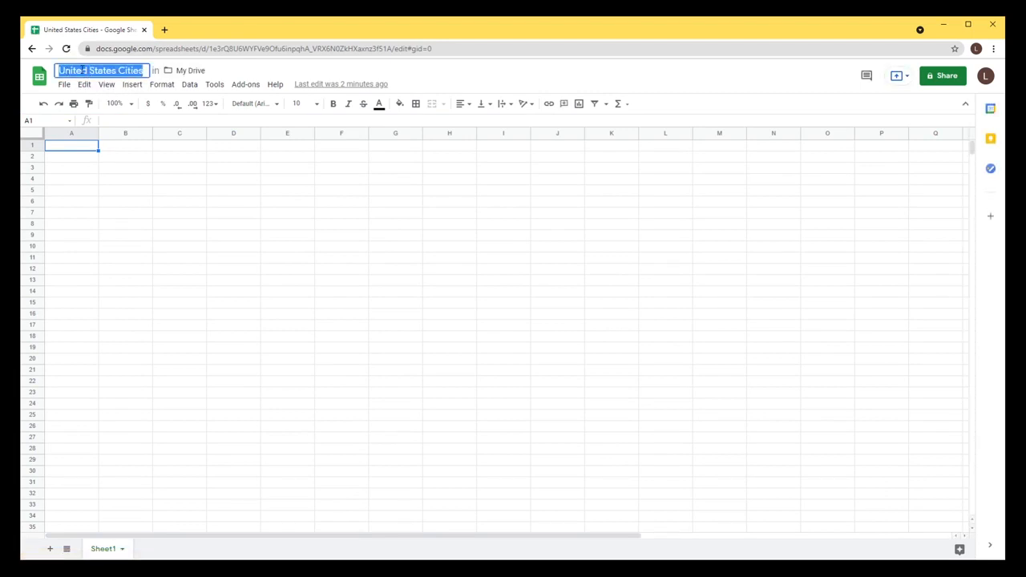
left_click(292, 250)
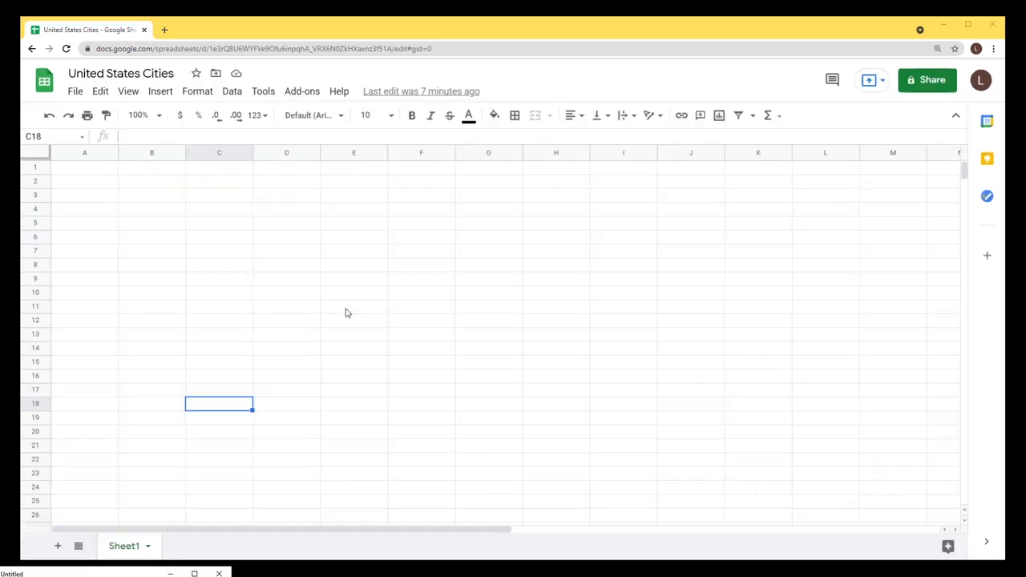
Zoom the browser in twice so the sheet is shown larger.
left_click(345, 310)
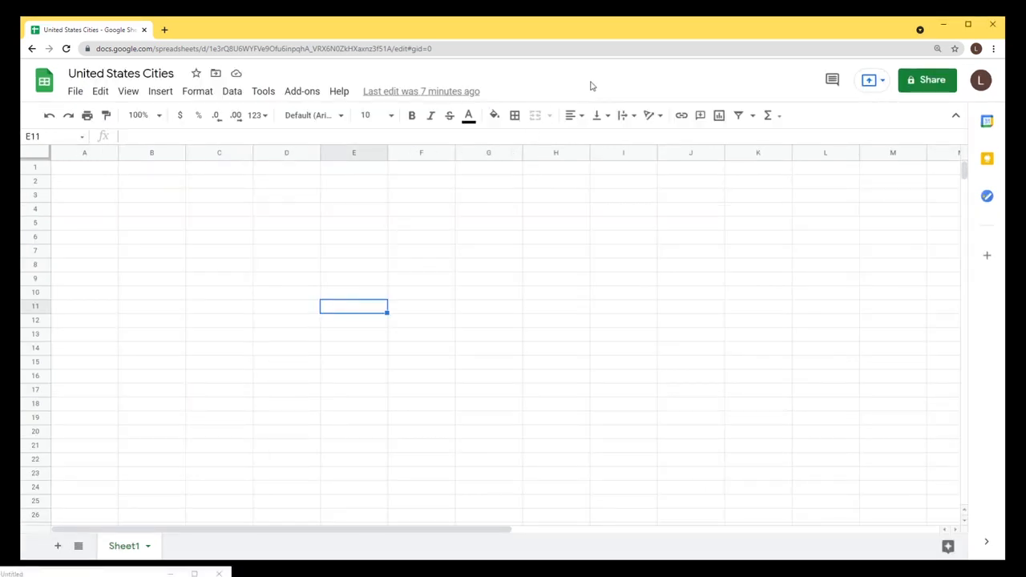
key("ctrl+plus")
key("ctrl+plus")
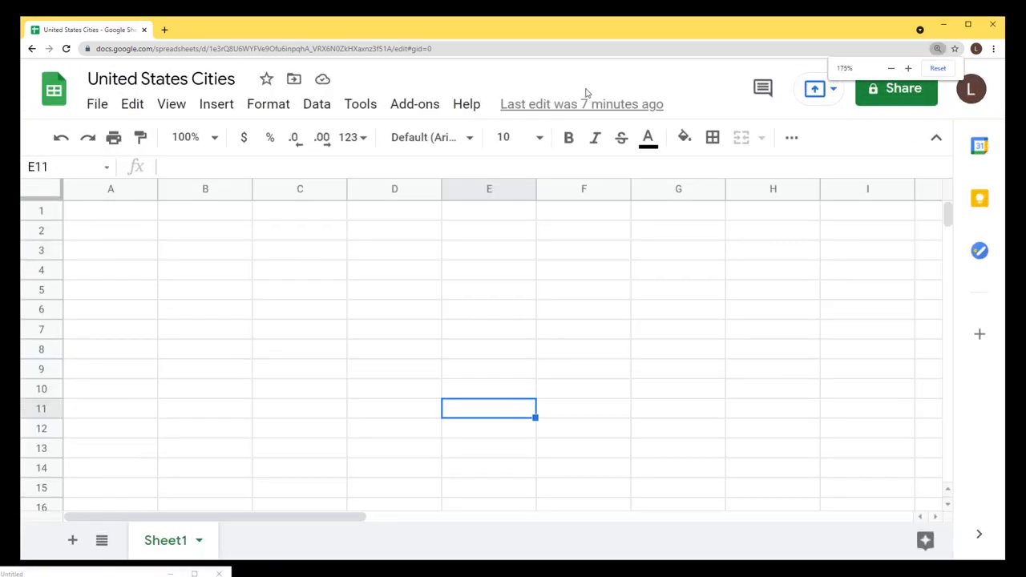
key("ctrl+plus")
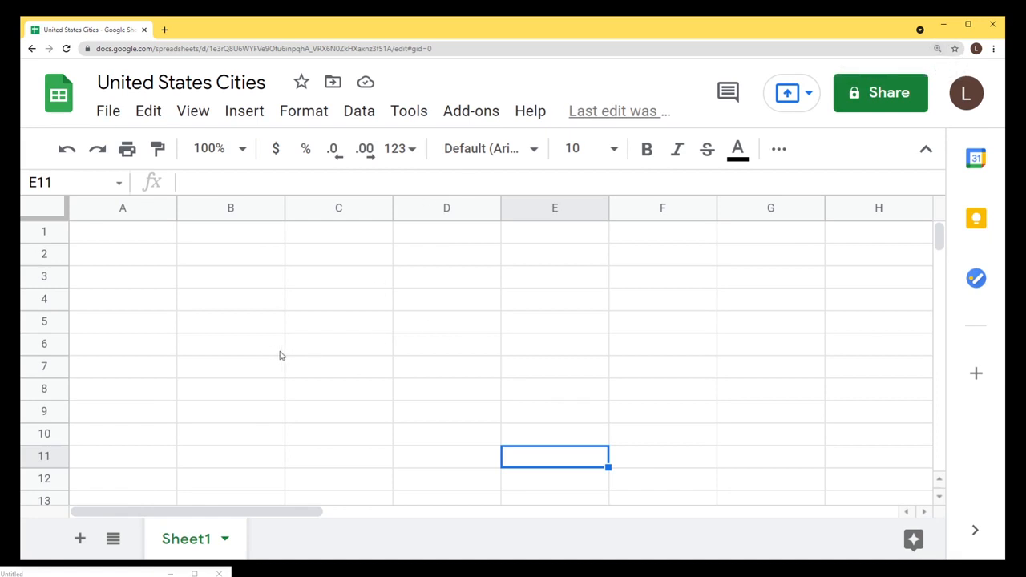
left_click(137, 240)
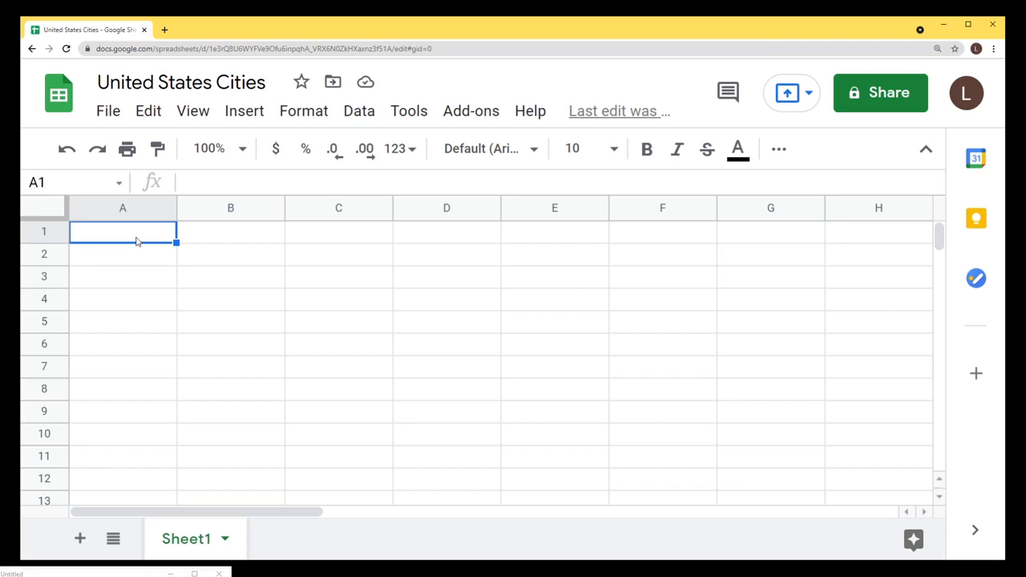
Enter the title 'United States City Population Data' in A1.
type("Unite")
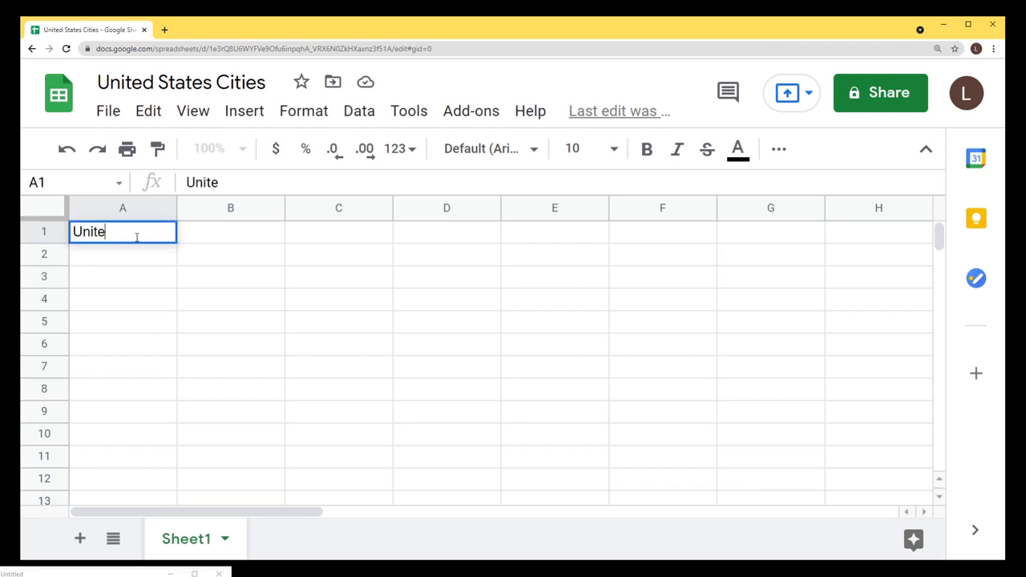
type("d States")
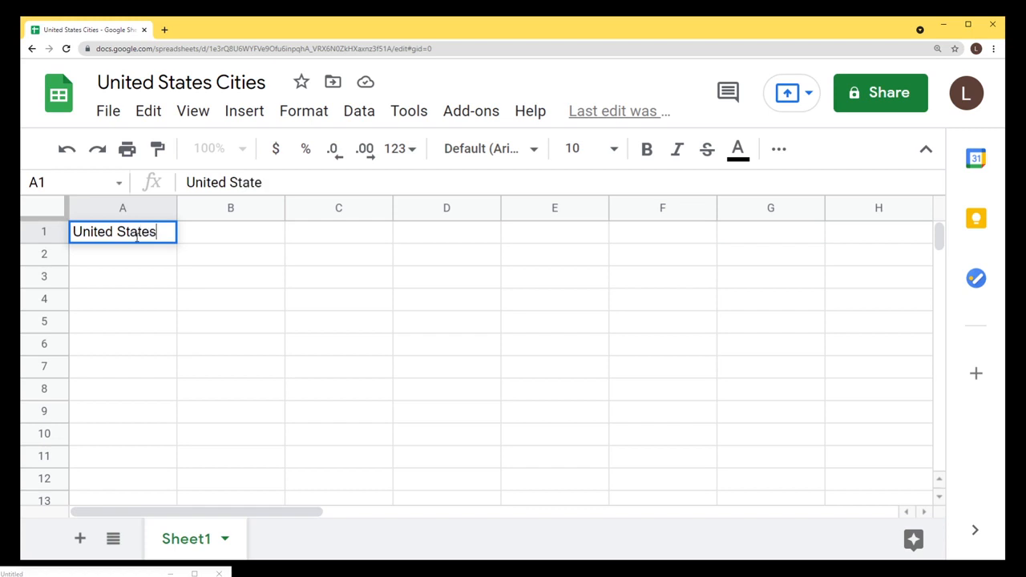
type(" City")
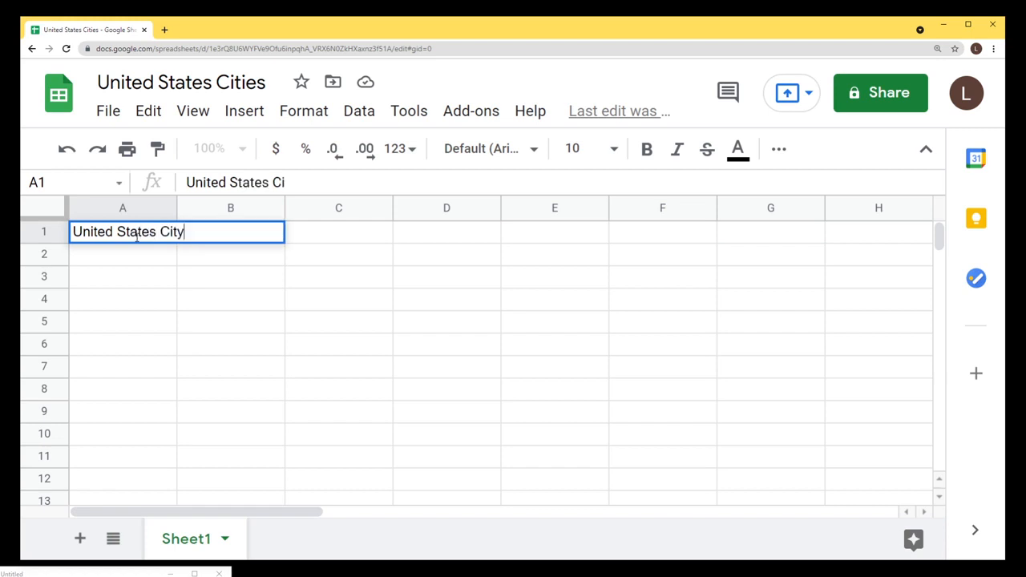
type(" Population Data")
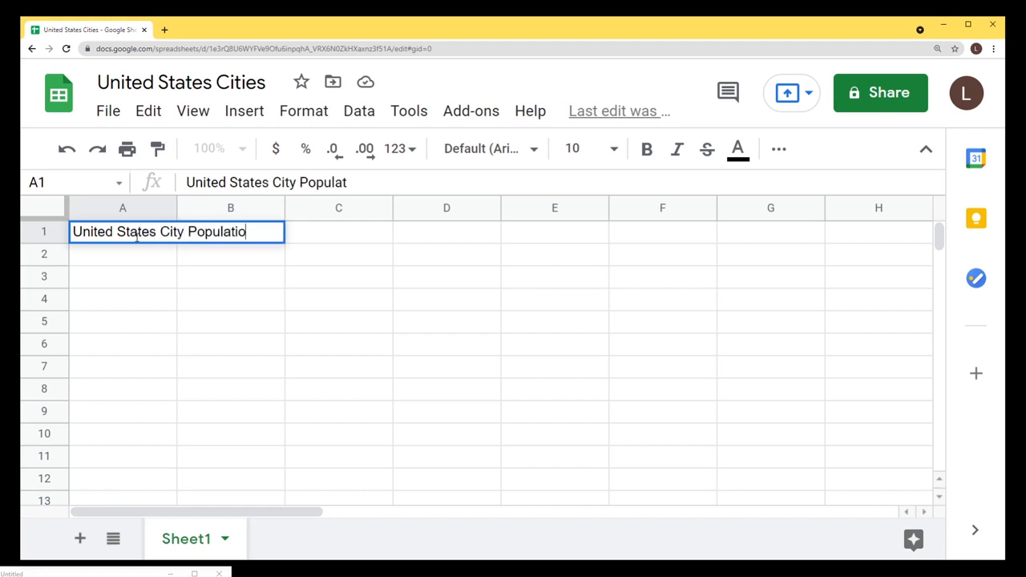
key("Return")
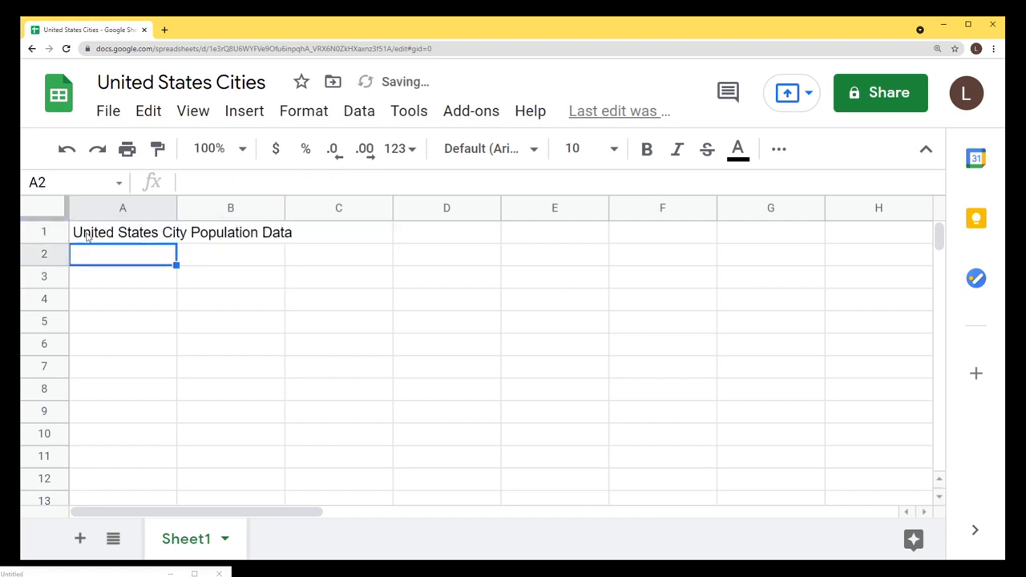
left_click(45, 232)
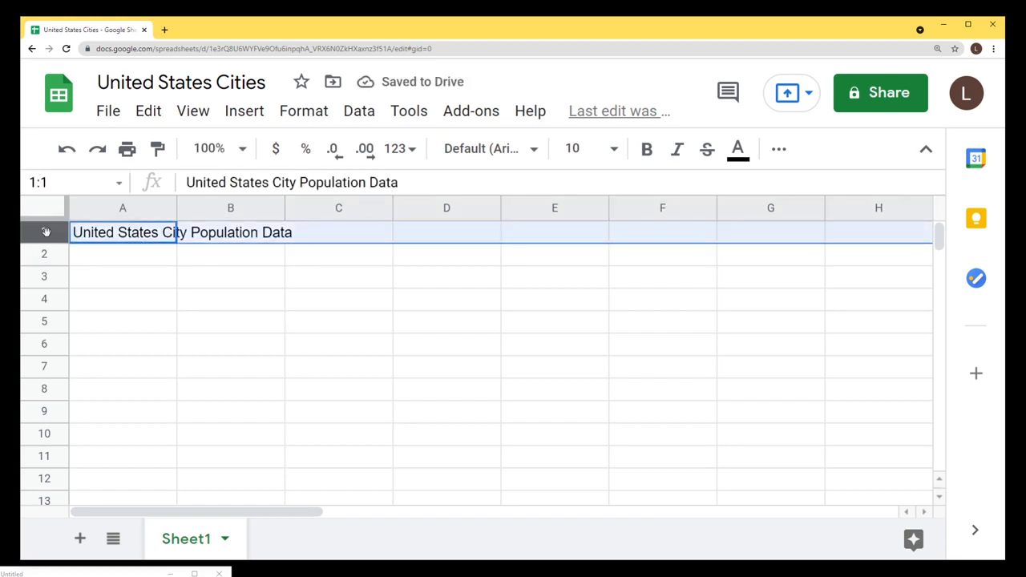
left_click_drag(122, 239, 368, 360)
left_click(457, 383)
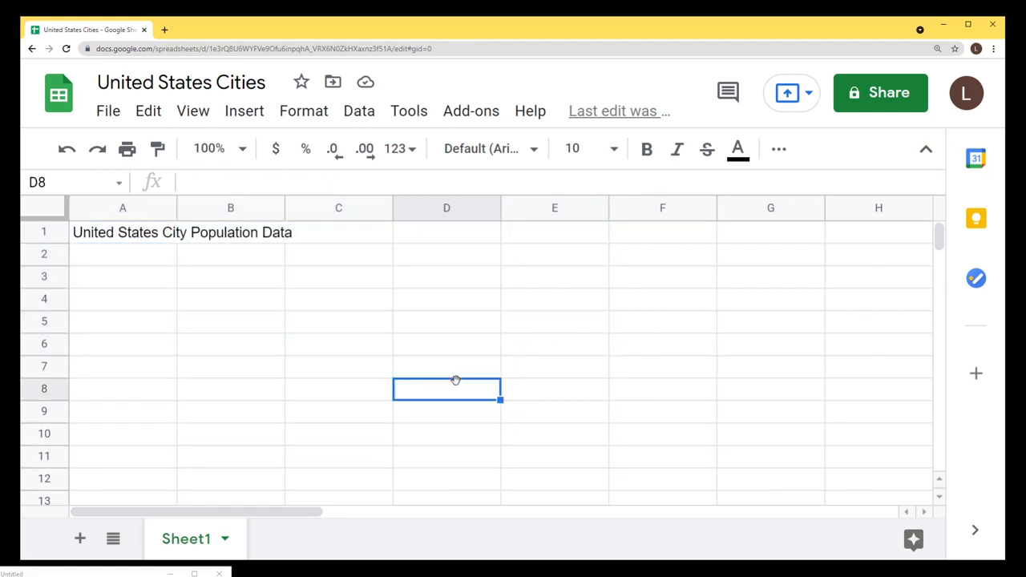
Enter New York with population 8622357 in row 2, then paste the copied city list at A3.
left_click(116, 259)
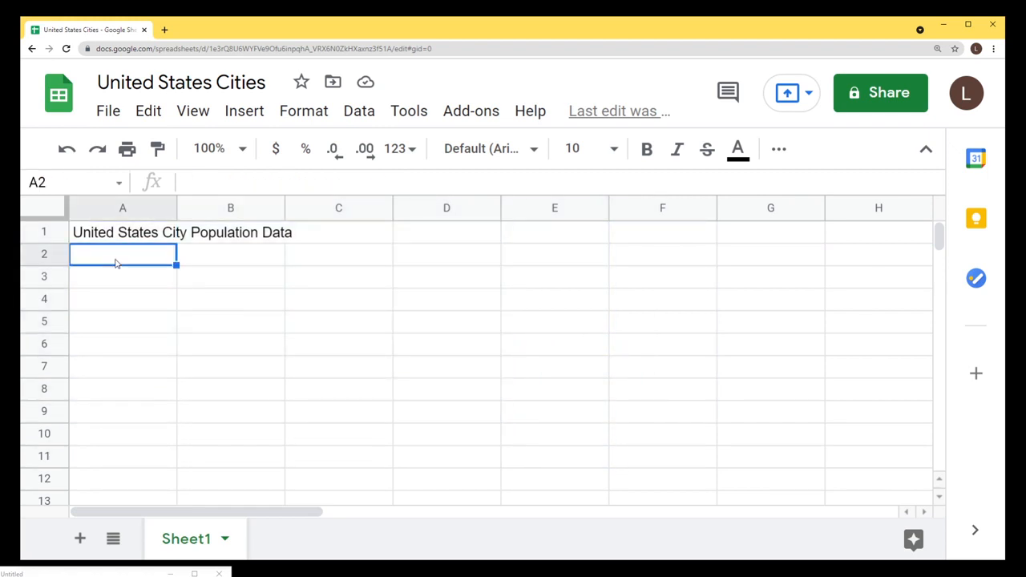
type("New York")
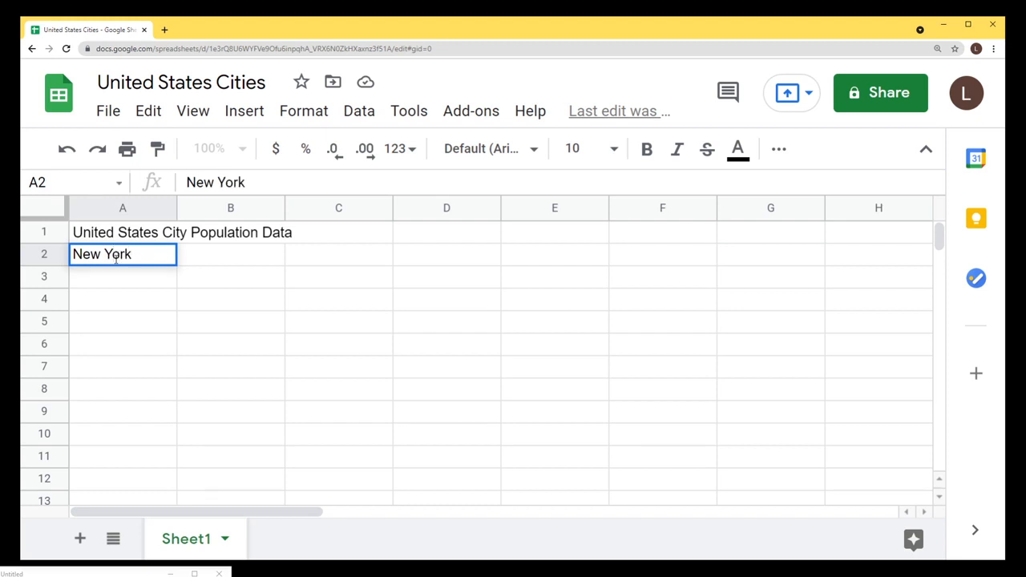
key("Return")
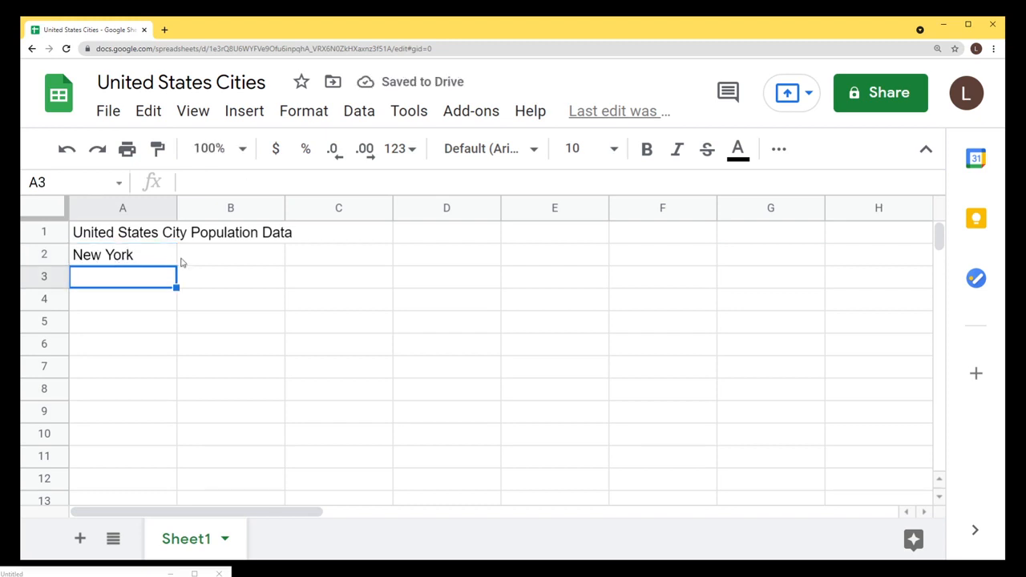
left_click(216, 263)
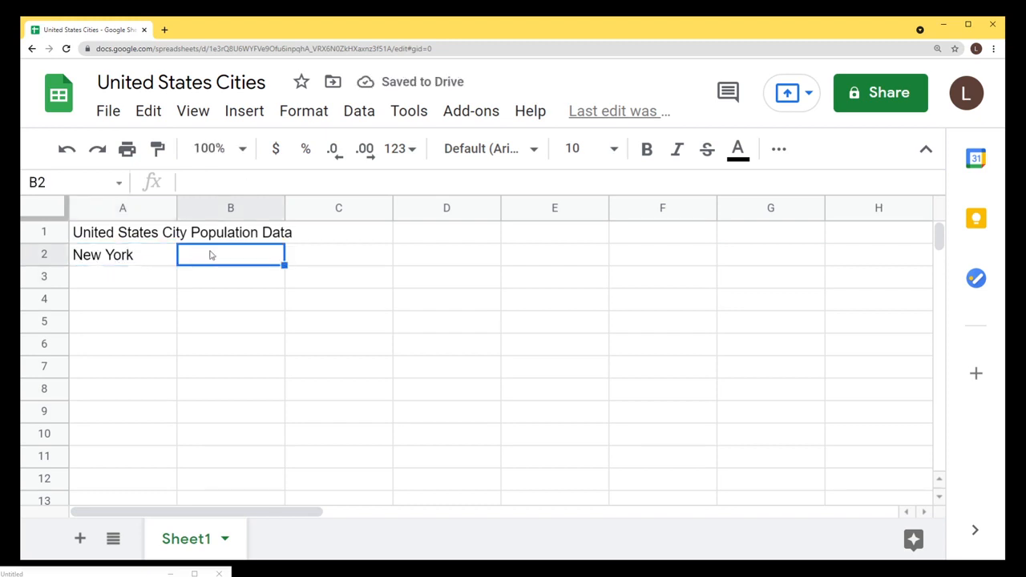
type("86")
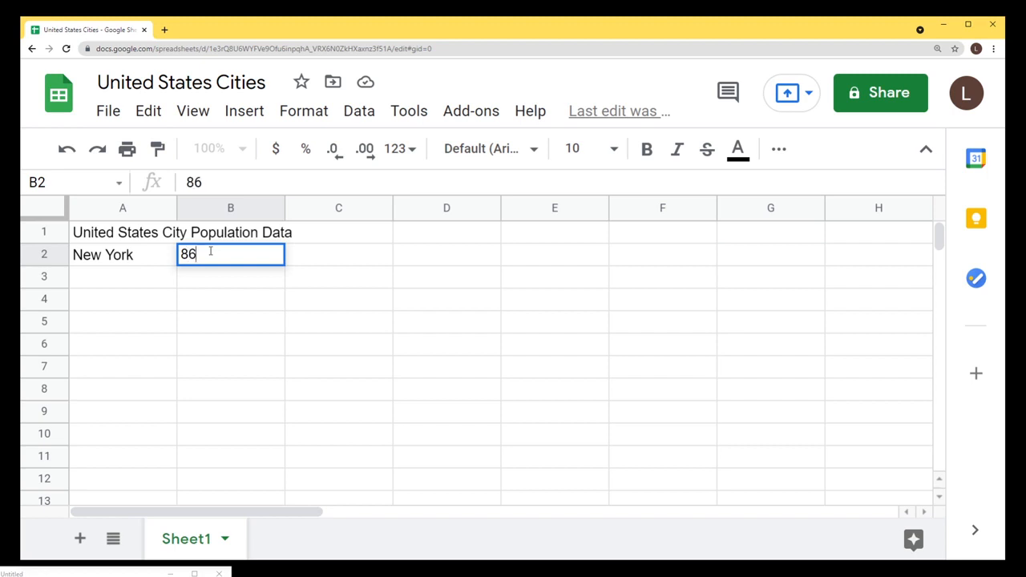
type("22357")
key("Return")
key("Left")
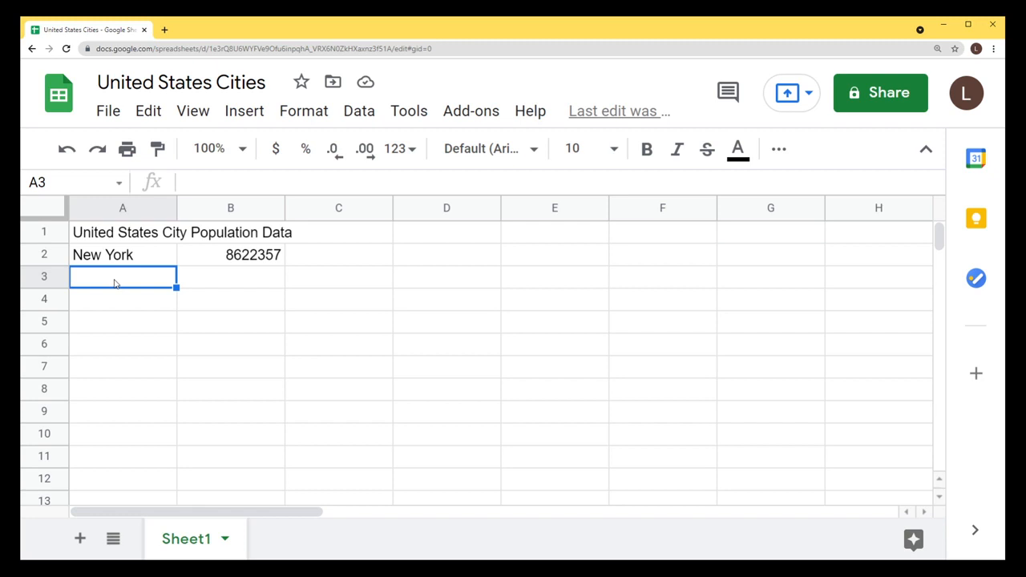
key("ctrl+v")
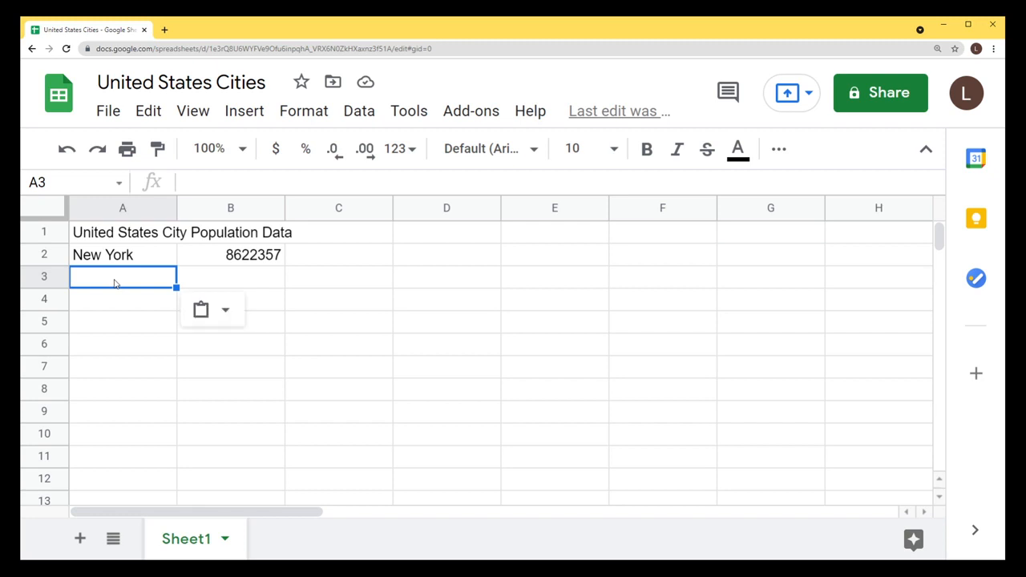
Split the pasted text into city and population columns for Los Angeles, Chicago, Houston and Phoenix.
left_click(208, 311)
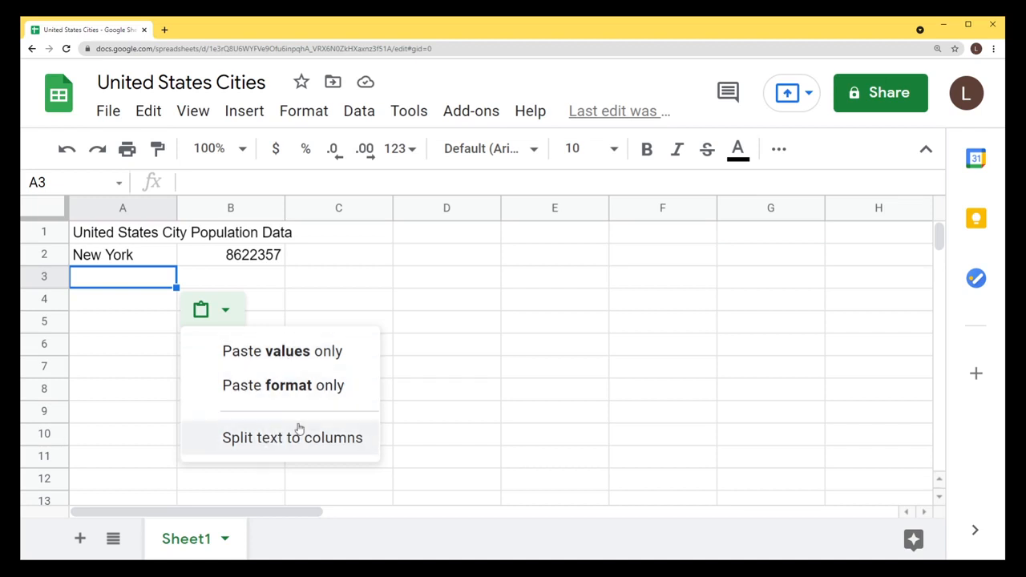
left_click(297, 356)
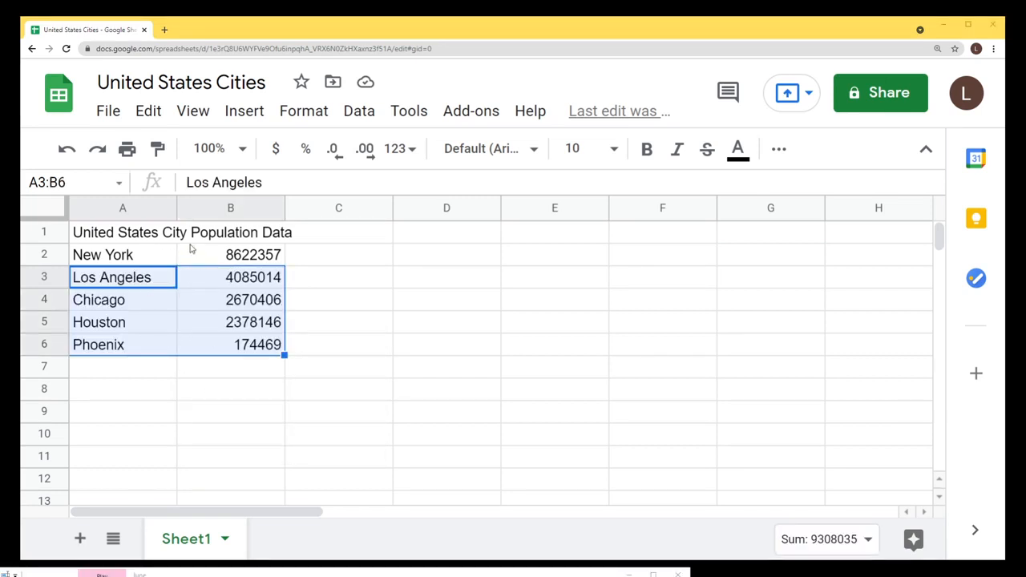
left_click(148, 260)
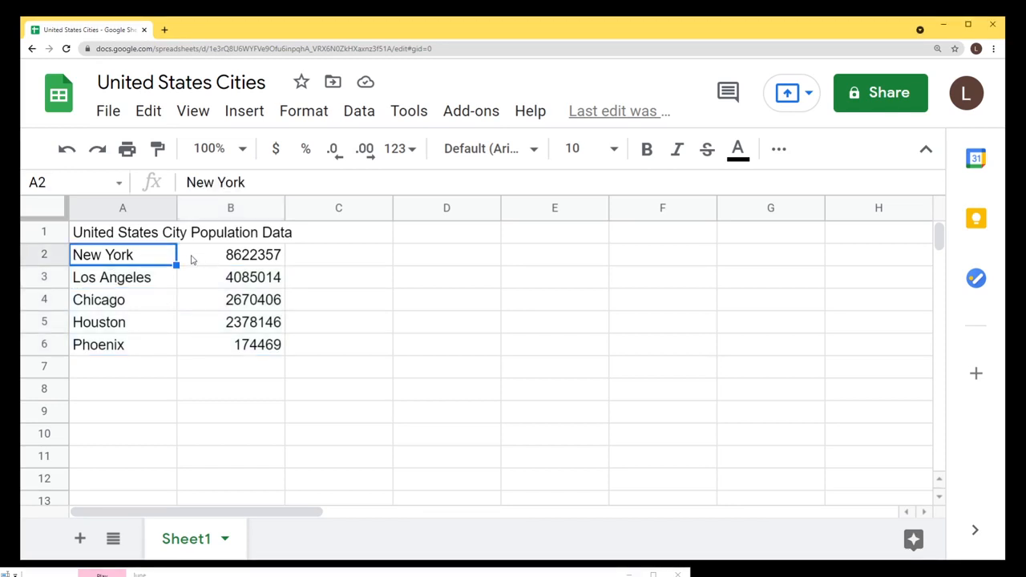
Insert a blank row above New York and type the City heading in A2.
left_click(46, 254)
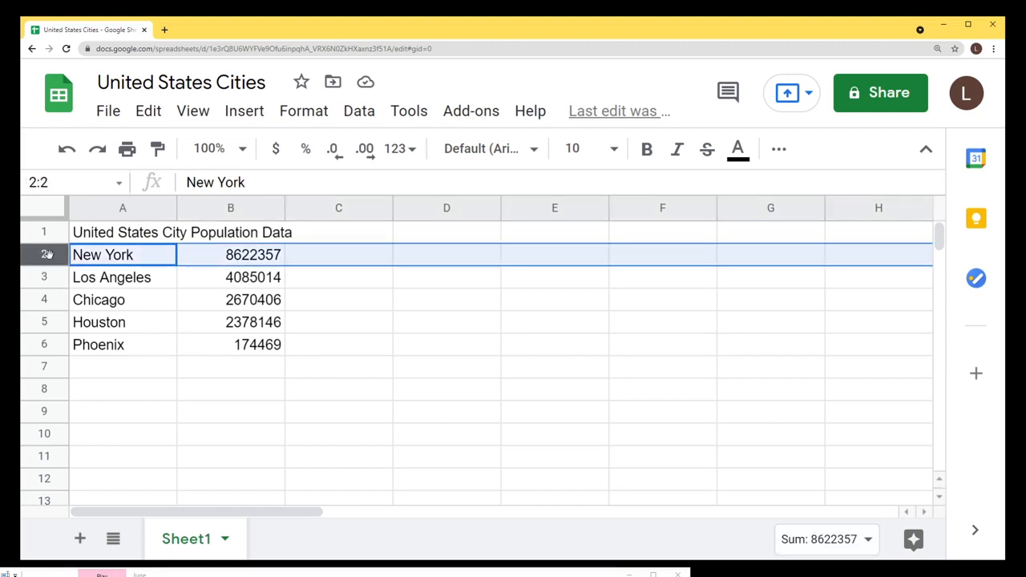
right_click(47, 254)
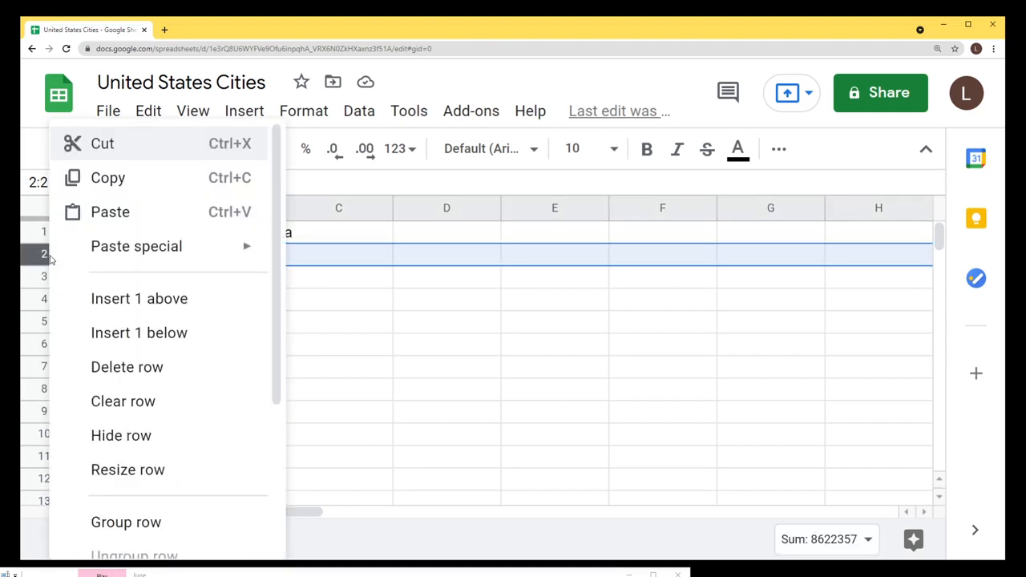
left_click(168, 304)
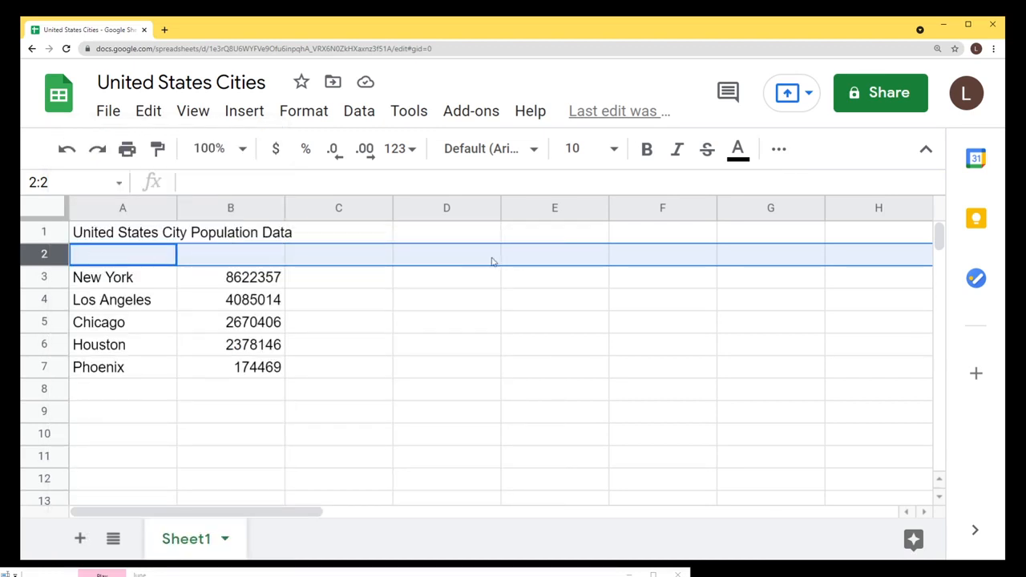
left_click(122, 263)
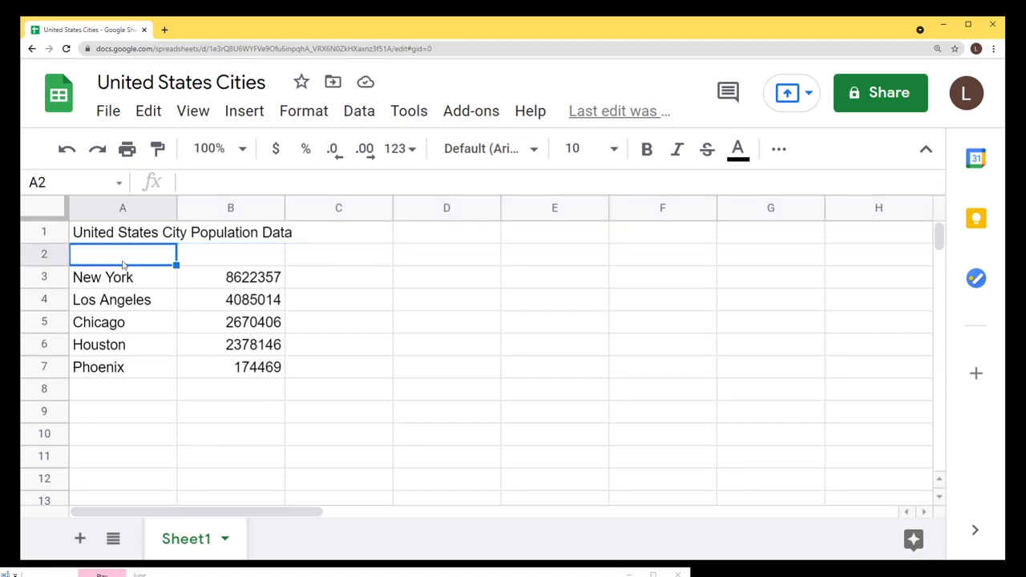
type("City")
key("Return")
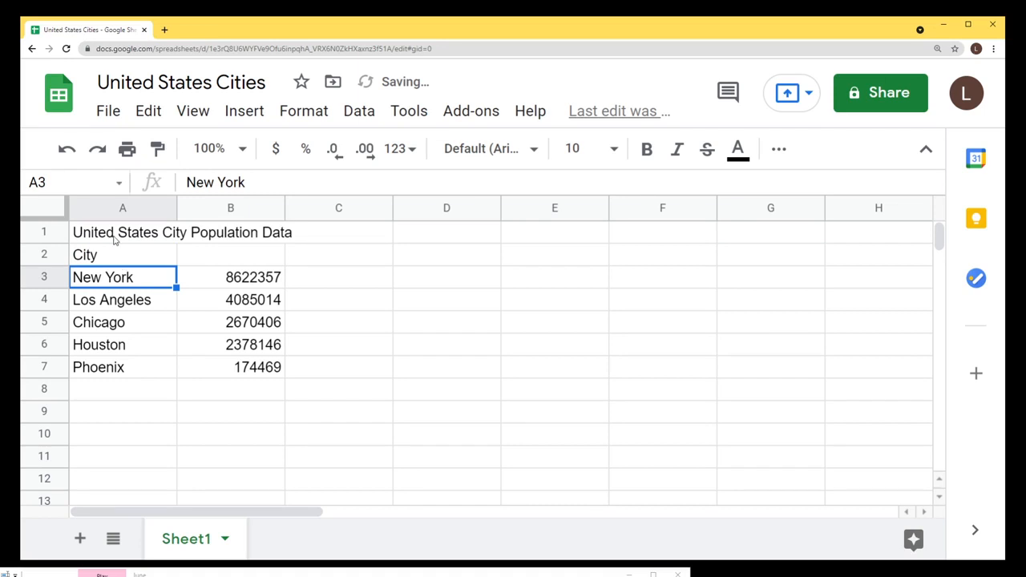
Make the City heading in A2 bold.
left_click_drag(114, 238, 283, 238)
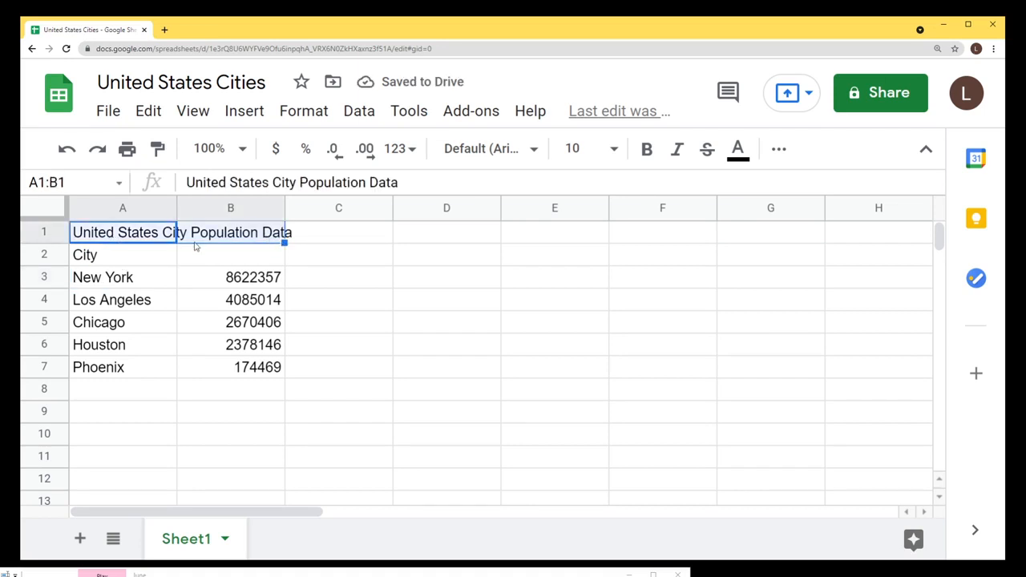
left_click(125, 258)
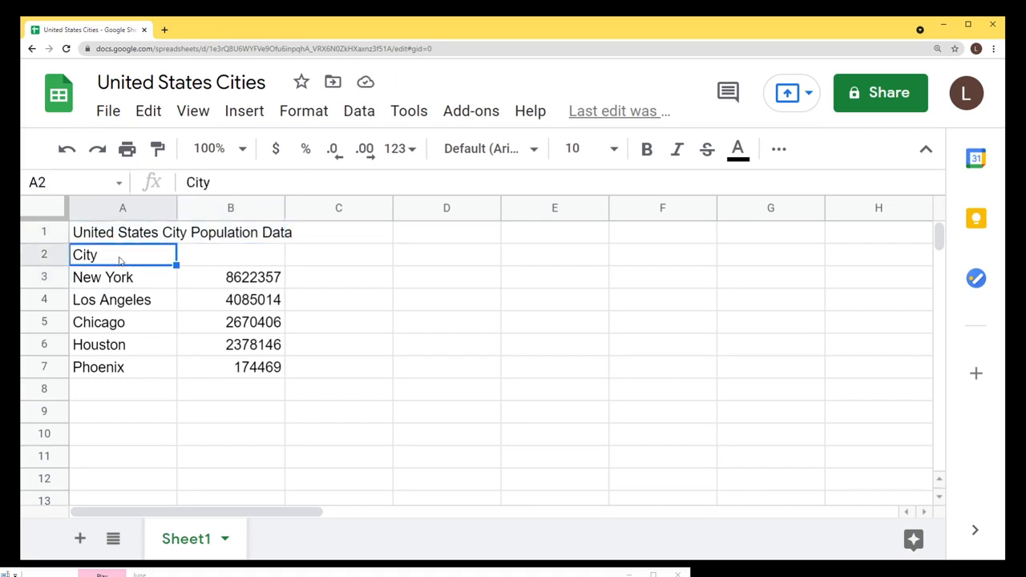
key("ctrl+b")
left_click_drag(115, 265, 133, 366)
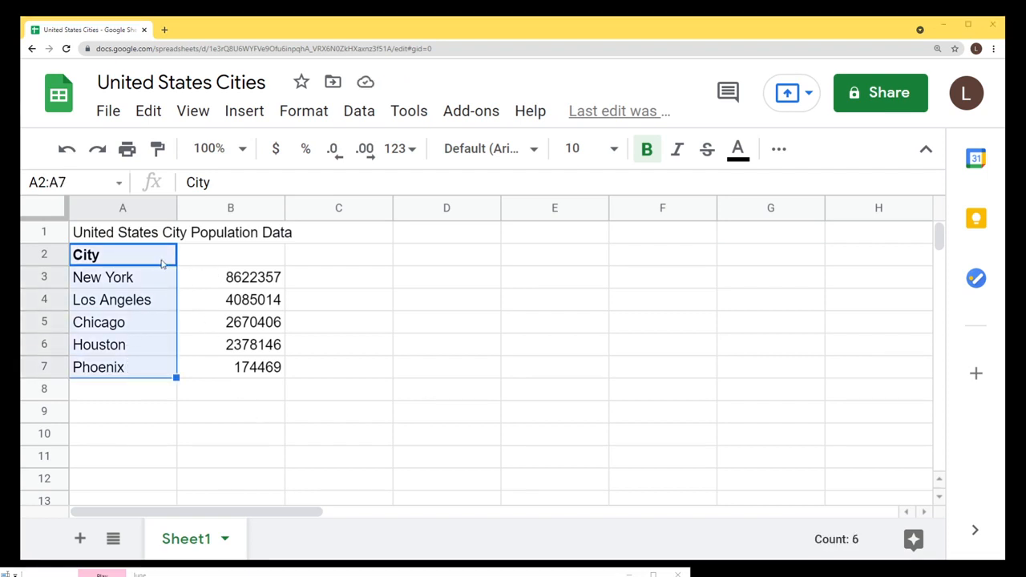
left_click(108, 261)
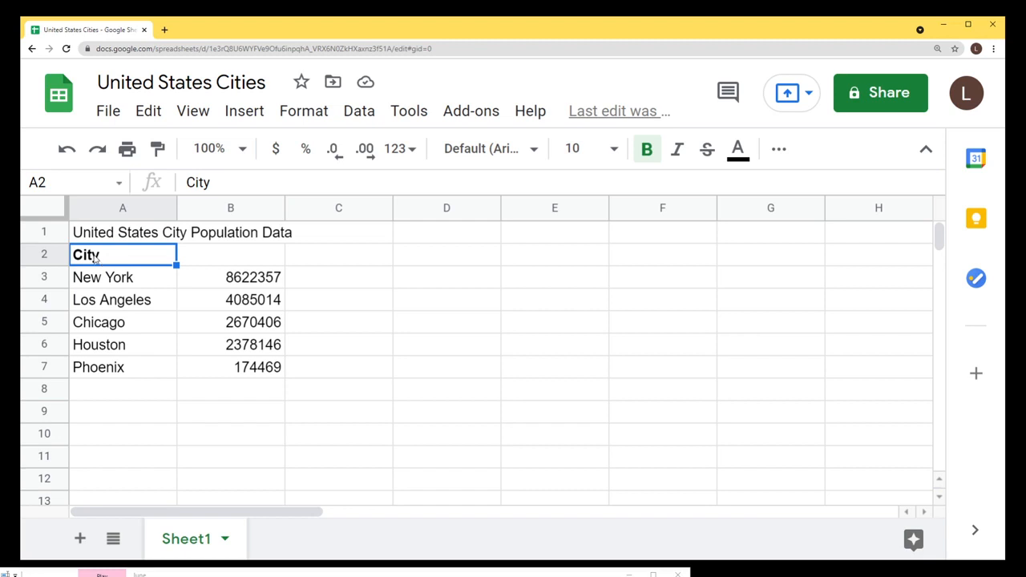
key("ctrl+b")
key("ctrl+b")
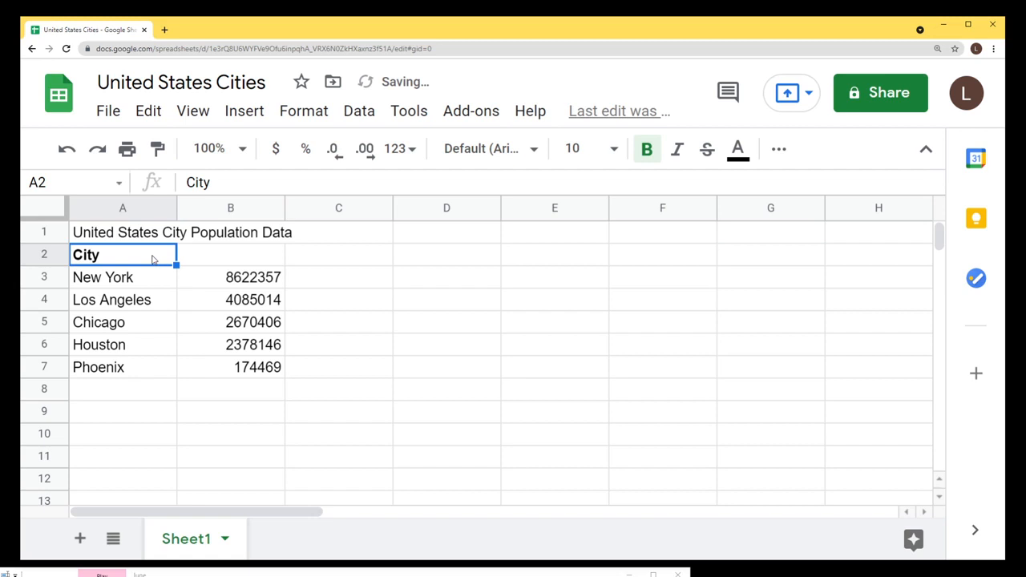
key("ctrl+b")
key("ctrl+b")
key("ctrl+b")
key("ctrl+b")
key("ctrl+b")
key("ctrl+b")
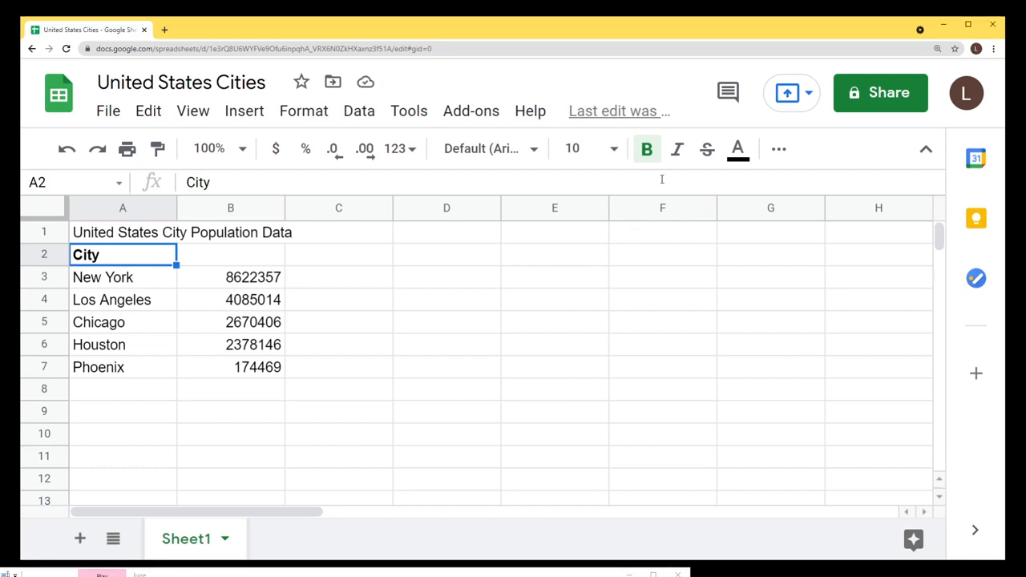
key("ctrl+b")
key("ctrl+b")
key("ctrl+b")
key("ctrl+b")
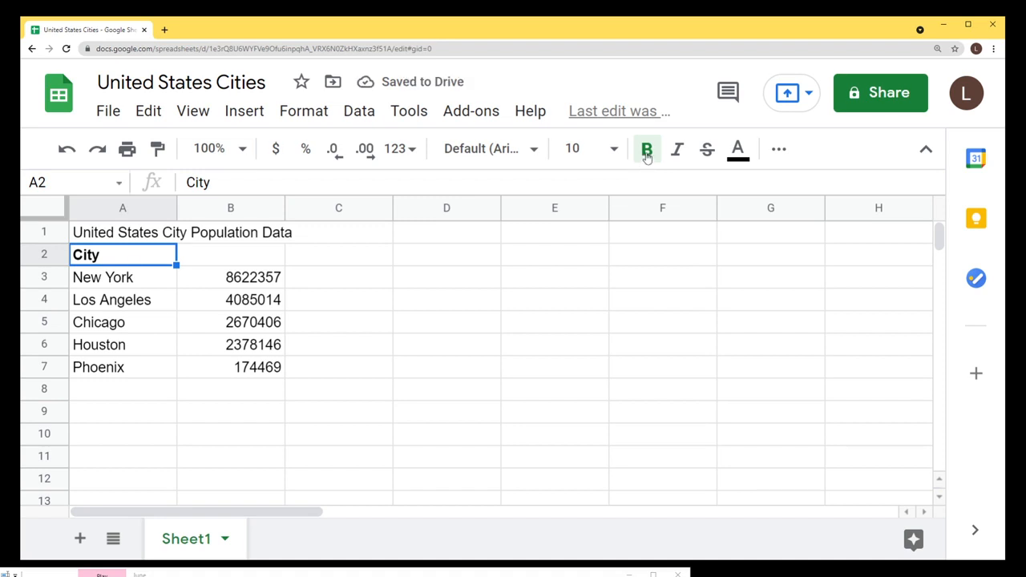
left_click(647, 157)
left_click(647, 157)
left_click(647, 156)
left_click(647, 157)
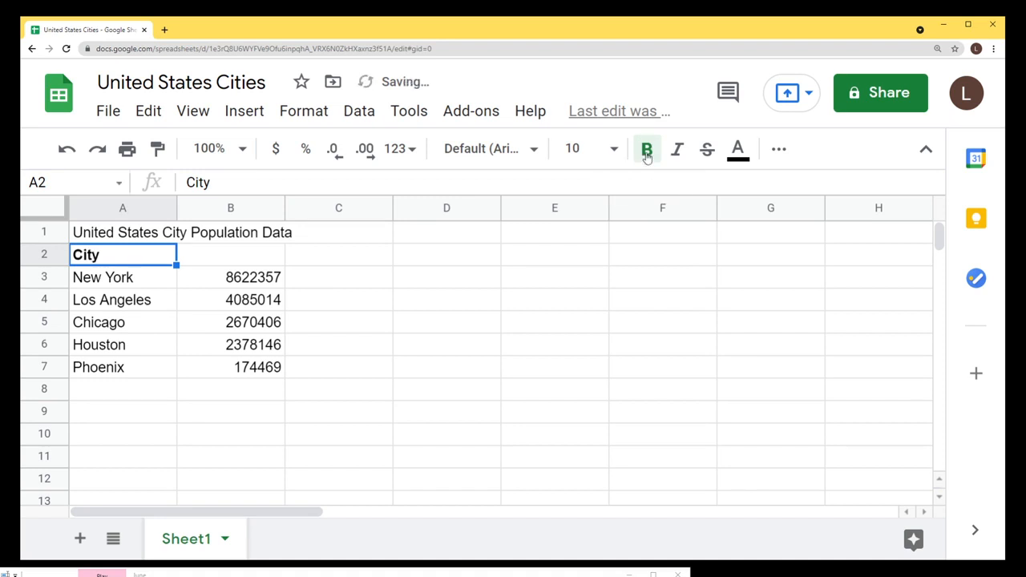
left_click(647, 156)
left_click(646, 156)
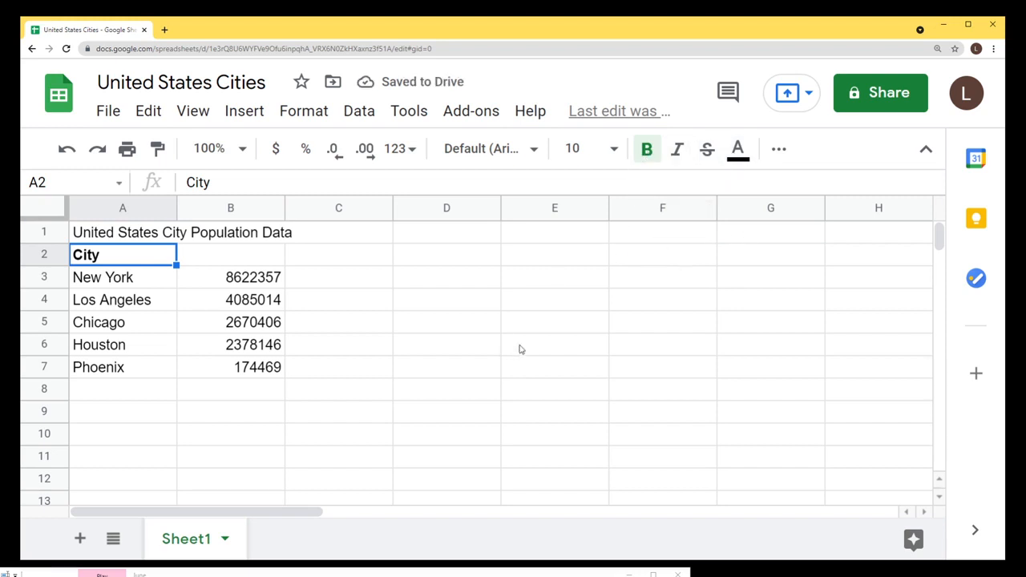
Add a bold Population heading in B2.
left_click(216, 263)
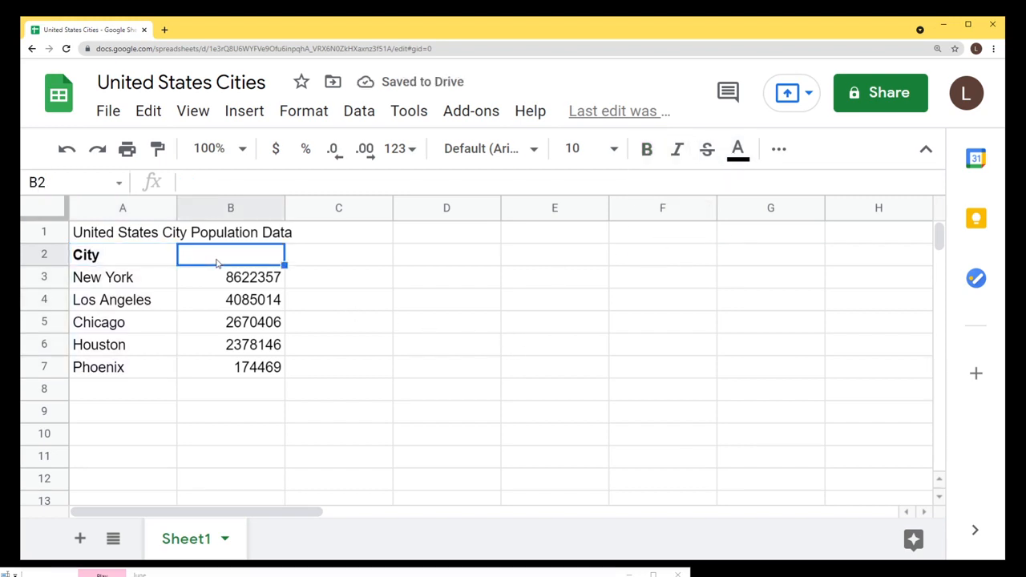
type("Population")
key("ctrl+b")
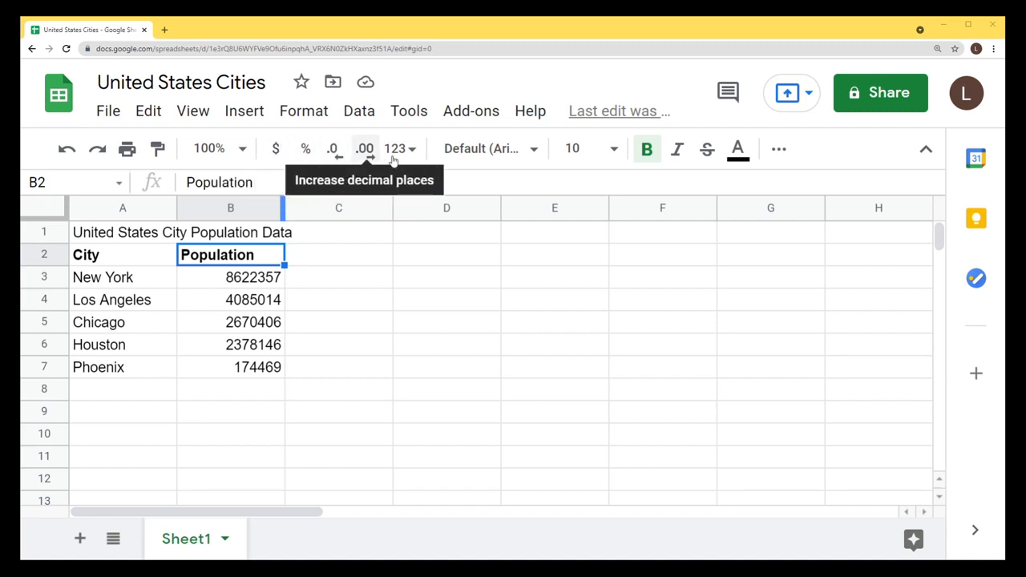
left_click(263, 303)
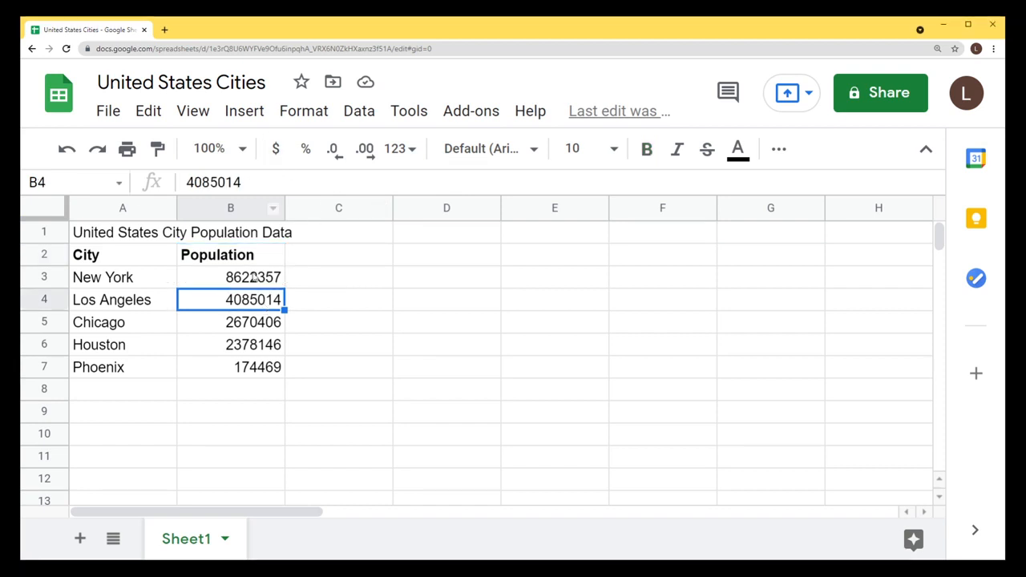
left_click(275, 149)
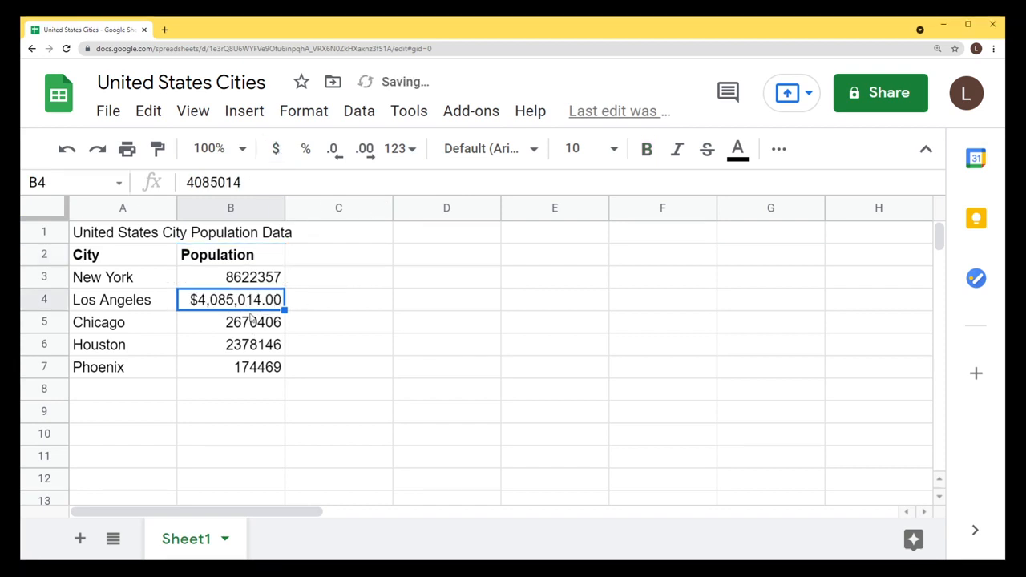
key("ctrl+z")
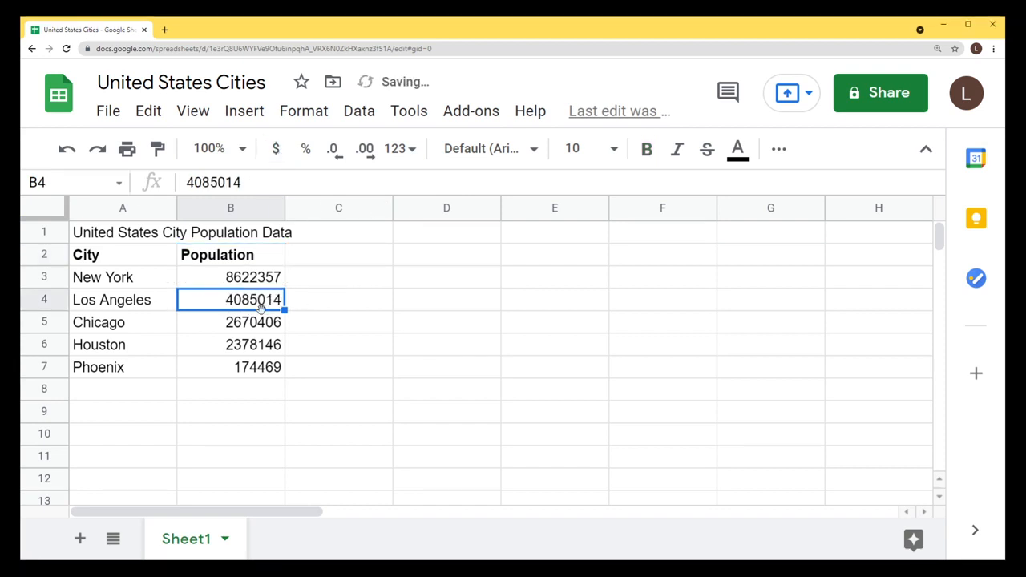
left_click(305, 153)
key("ctrl+z")
left_click(280, 327)
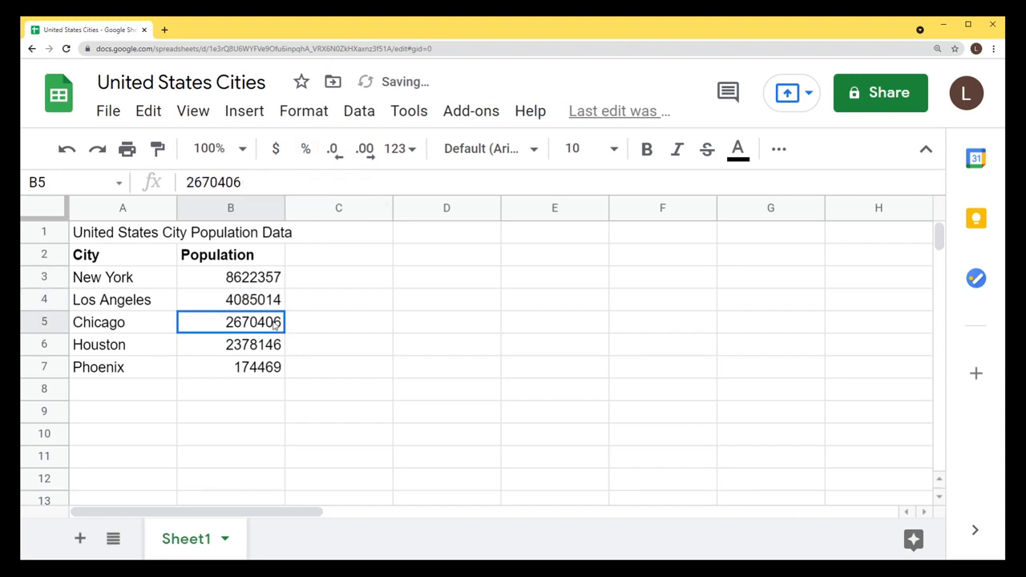
left_click(340, 156)
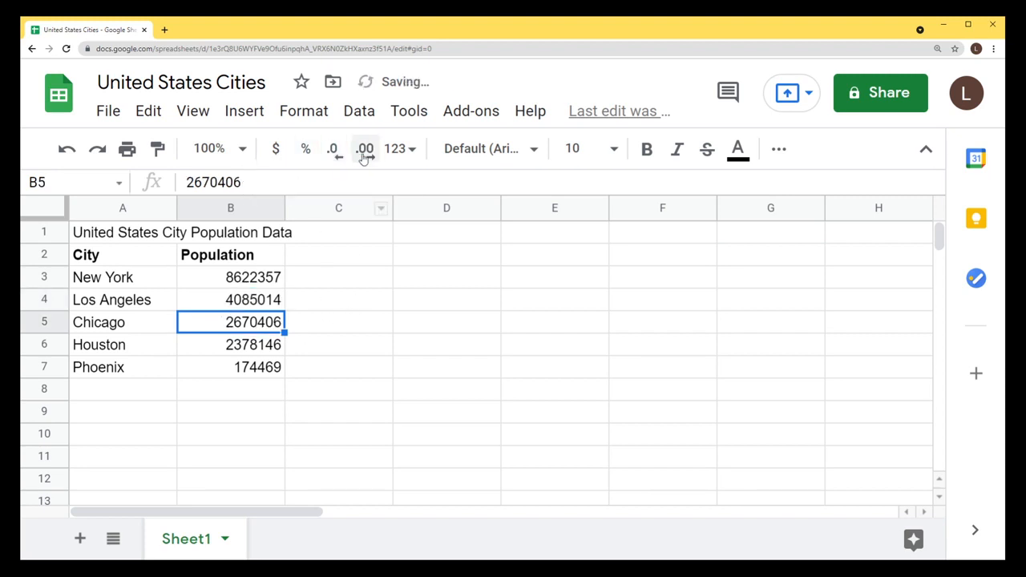
left_click(364, 156)
left_click(364, 156)
left_click(364, 157)
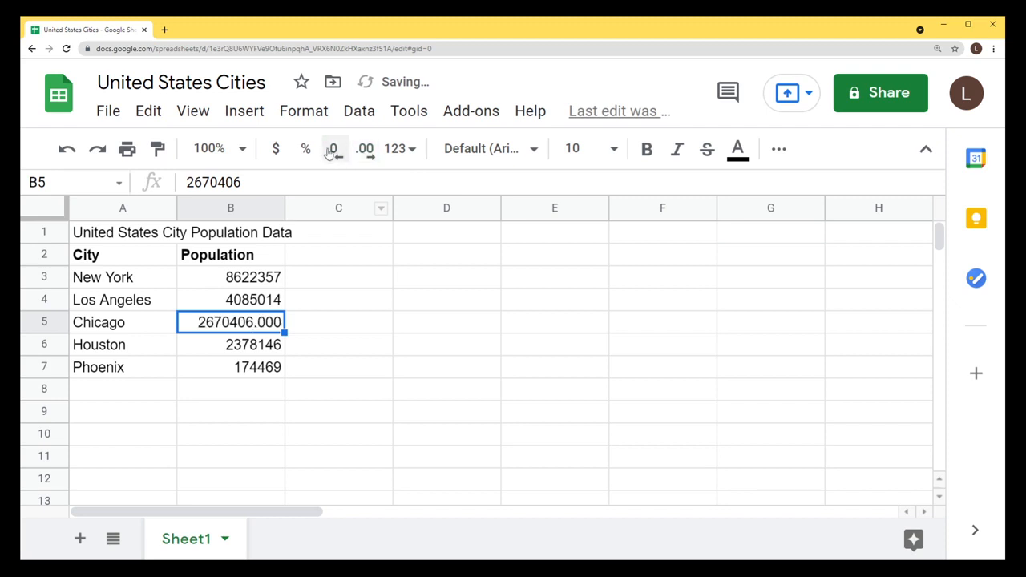
left_click(333, 152)
left_click(332, 153)
left_click(333, 152)
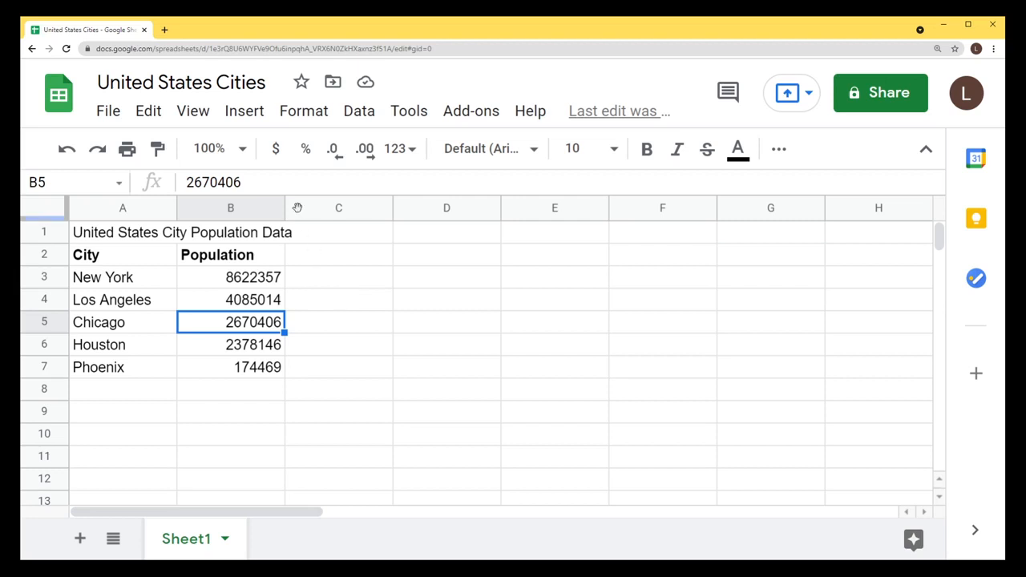
left_click(326, 264)
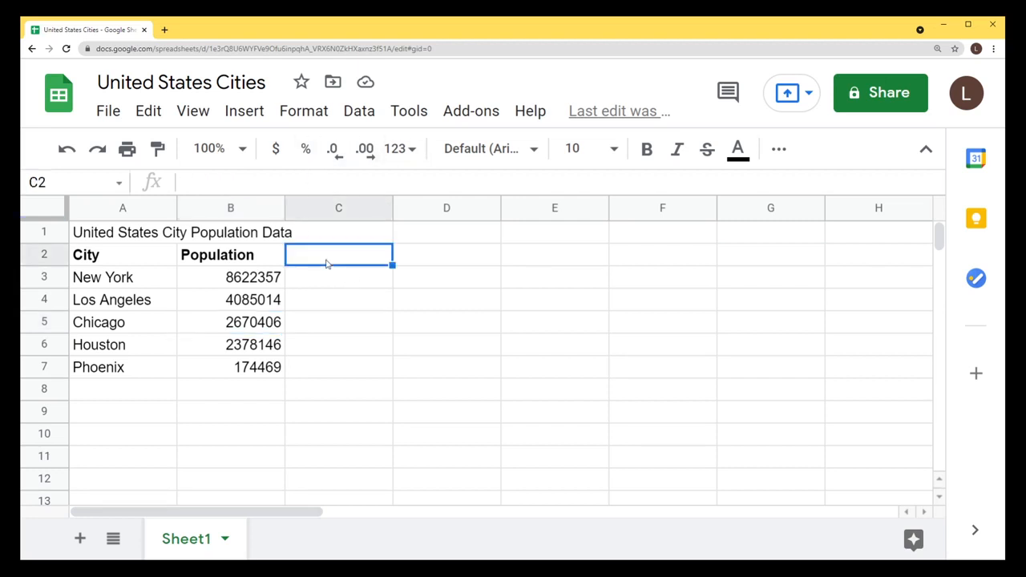
Add a bold Nominal GPD heading in C2.
type("N")
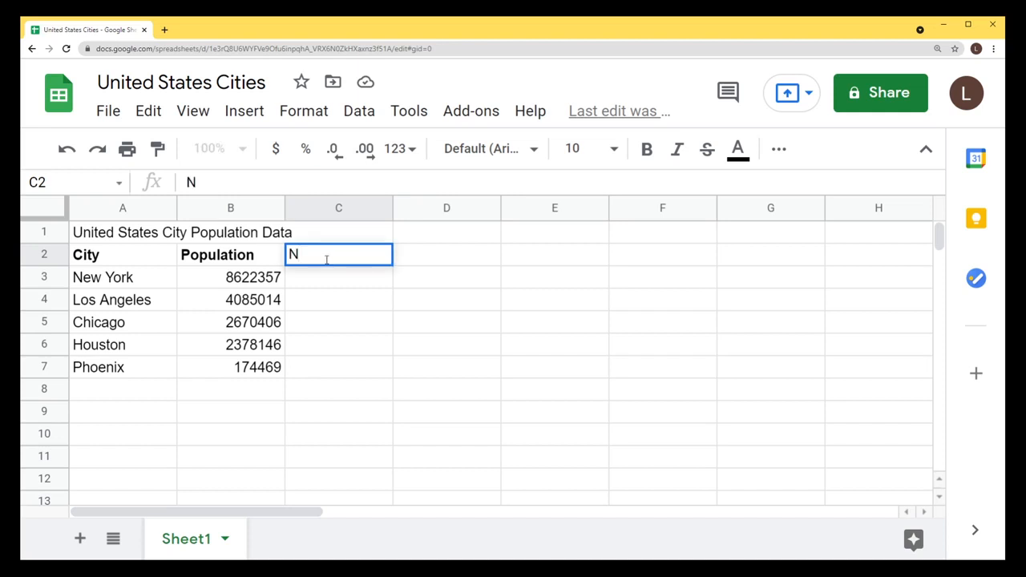
type("ominal")
type("GPD")
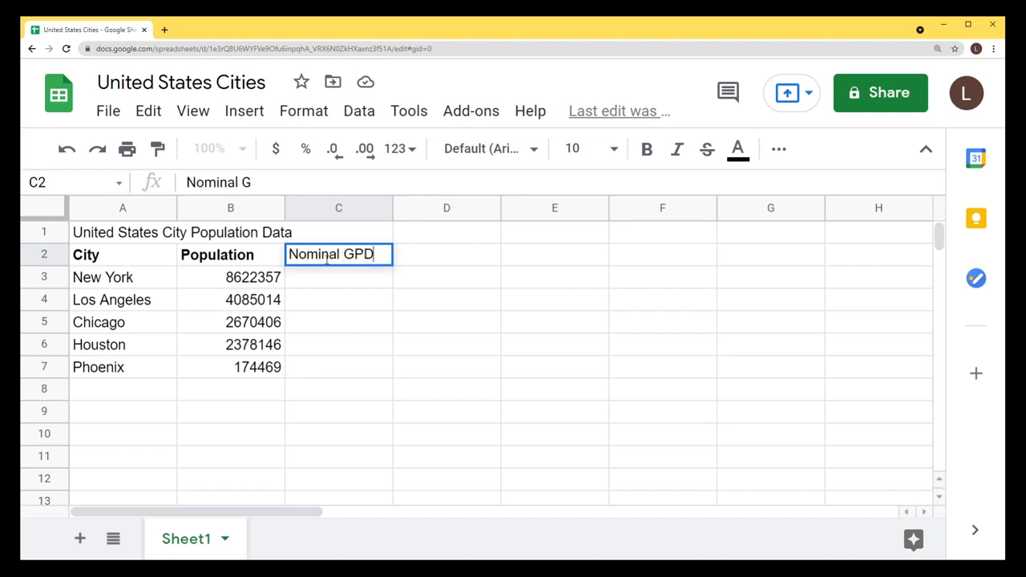
key("Return")
left_click(324, 258)
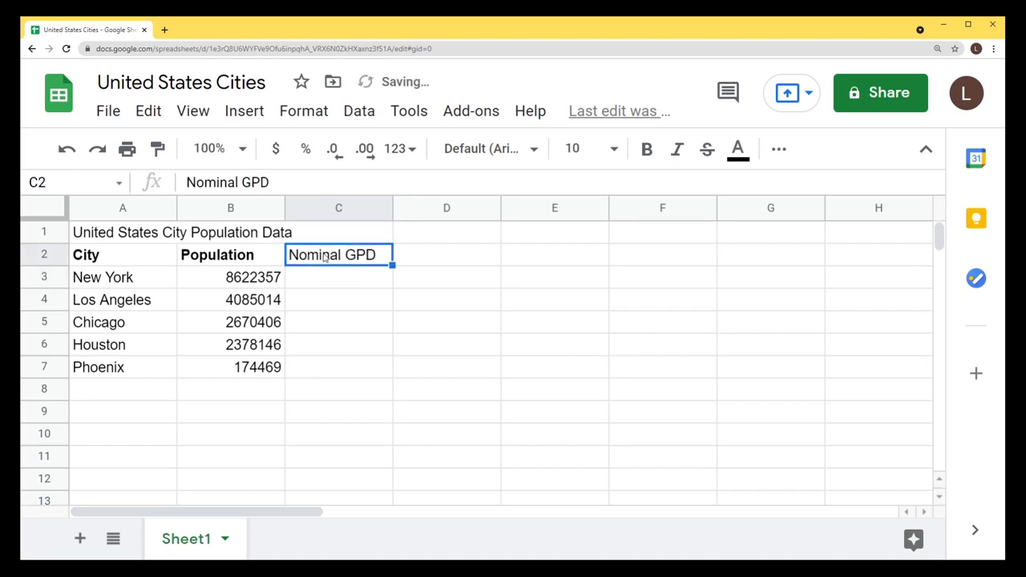
key("ctrl+b")
Enter 1758071 in C3 and paste the remaining figures into C4:C7 as values only.
mouse_move(322, 285)
left_mouse_down()
mouse_move(323, 382)
mouse_move(345, 376)
left_mouse_up()
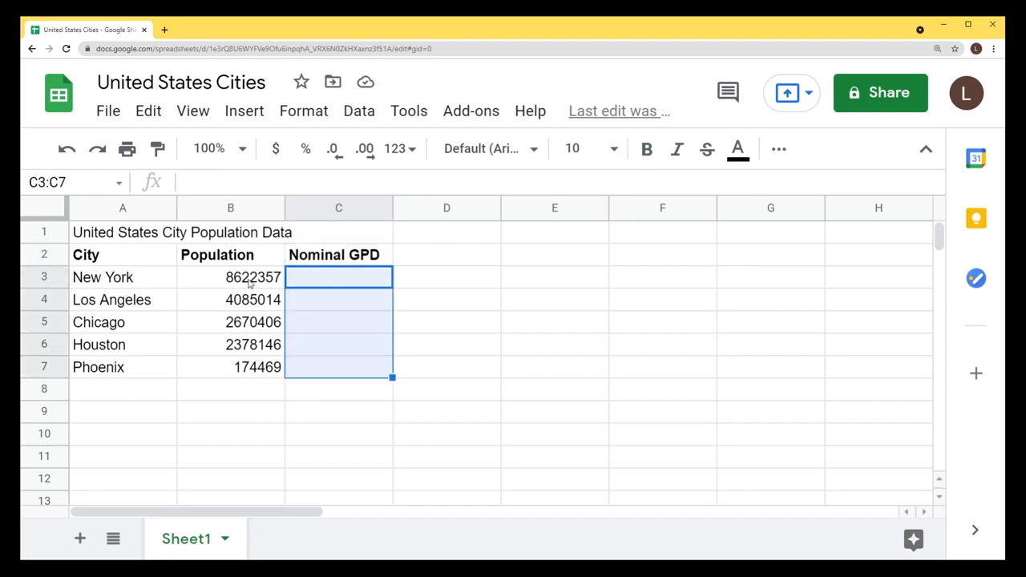
left_click_drag(250, 282, 251, 396)
left_click(328, 280)
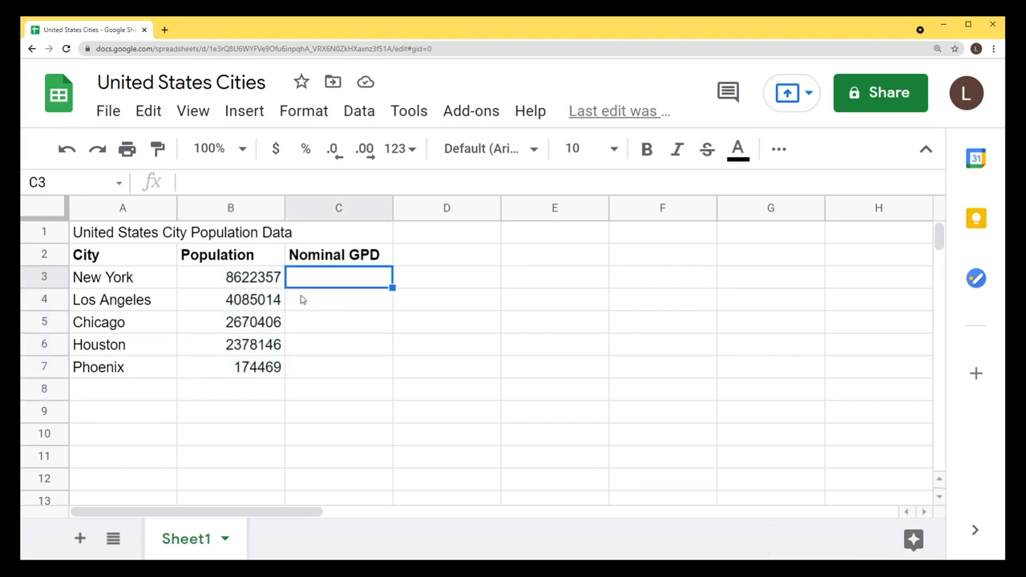
type("1758")
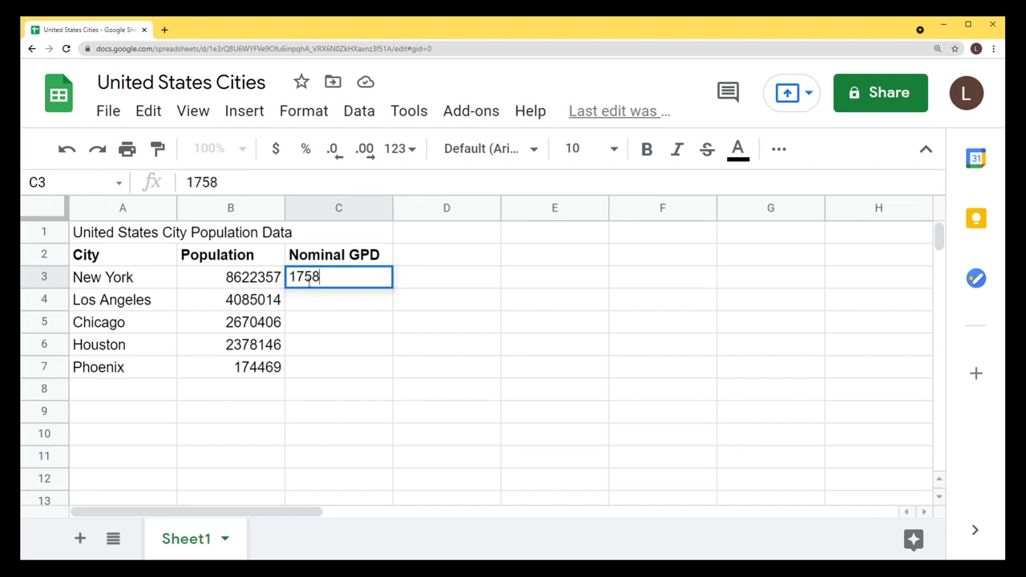
type("071")
key("Return")
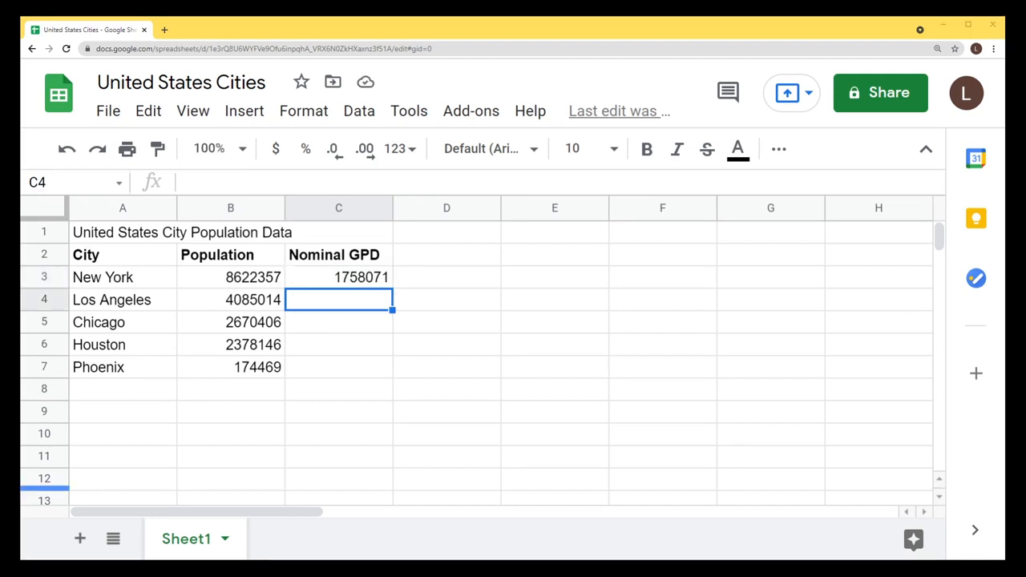
left_click(360, 303)
key("ctrl+v")
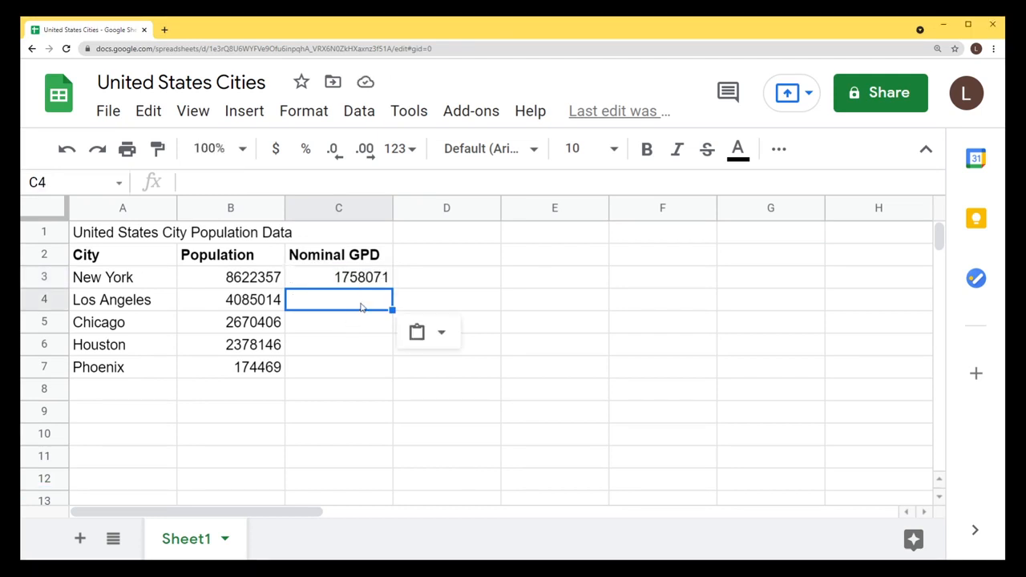
left_click(443, 333)
left_click(458, 371)
key("Right")
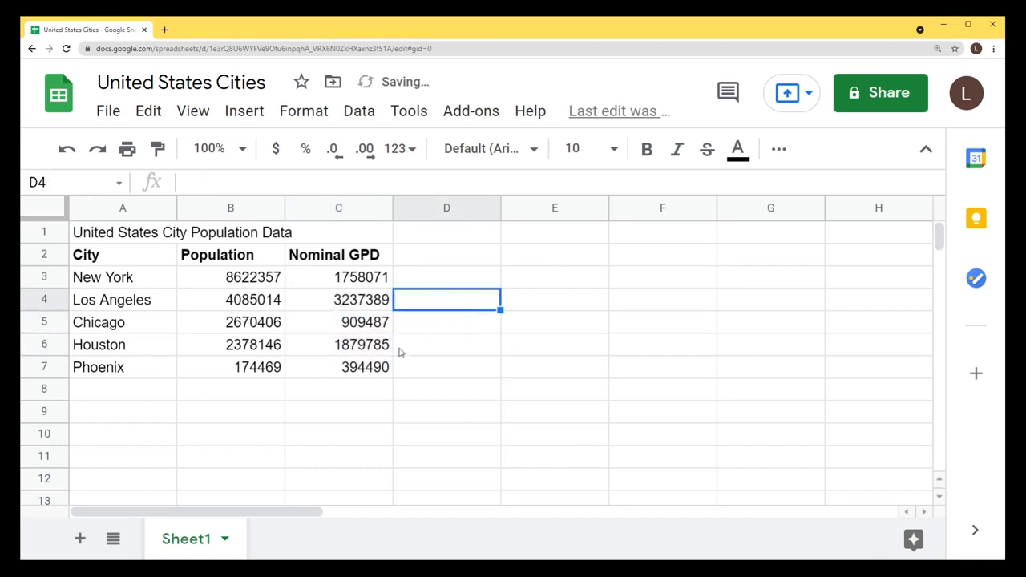
key("Left")
Edit the Nominal GPD heading to fix the letter order of GPD.
left_click(368, 260)
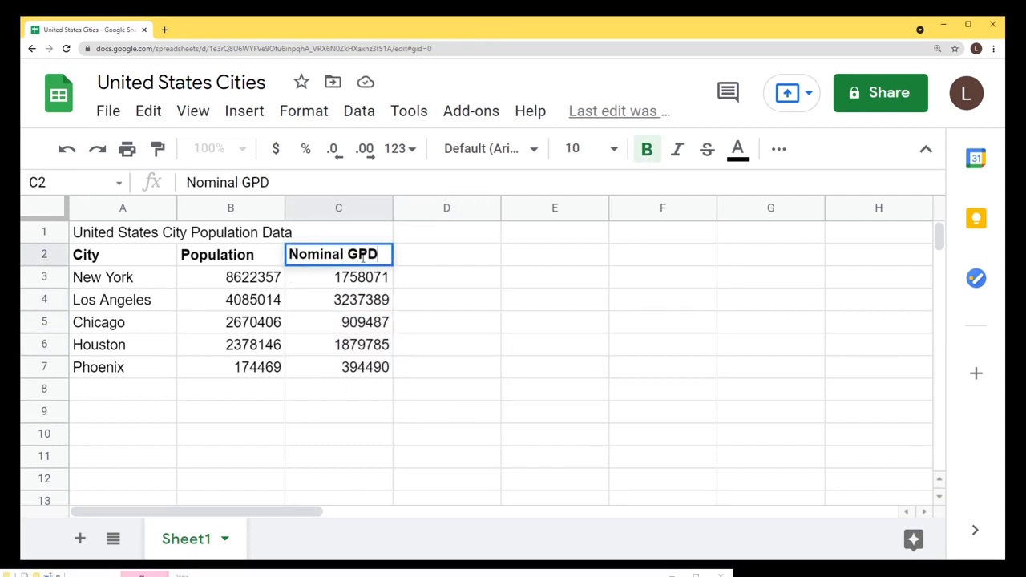
key("BackSpace")
key("Right")
type("P")
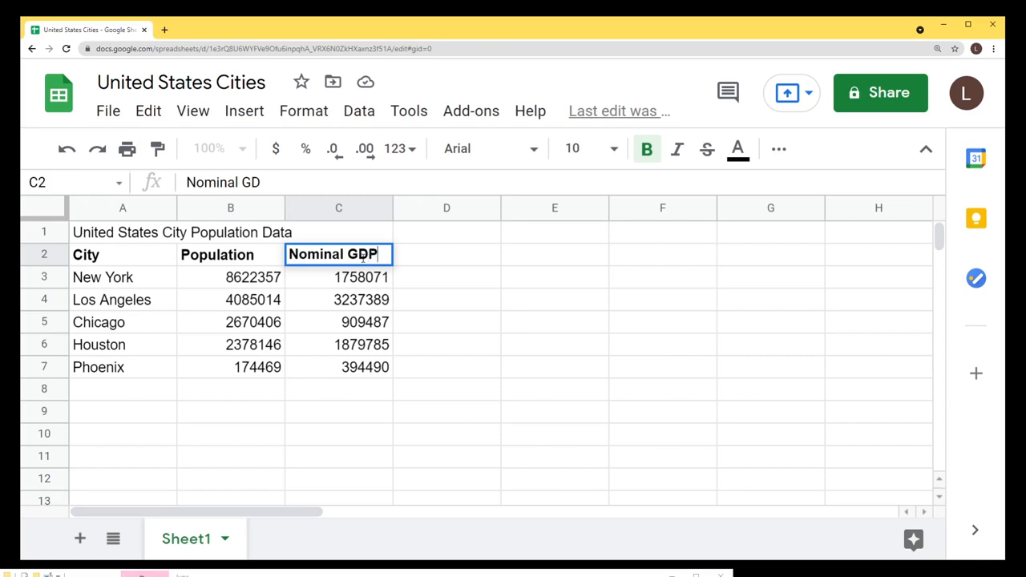
key("Return")
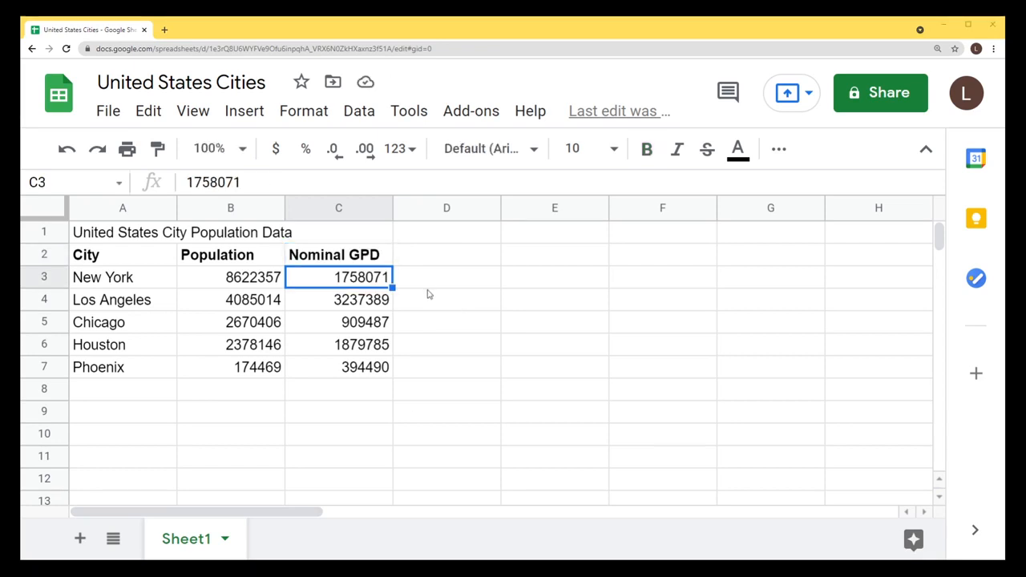
left_click_drag(340, 263, 408, 360)
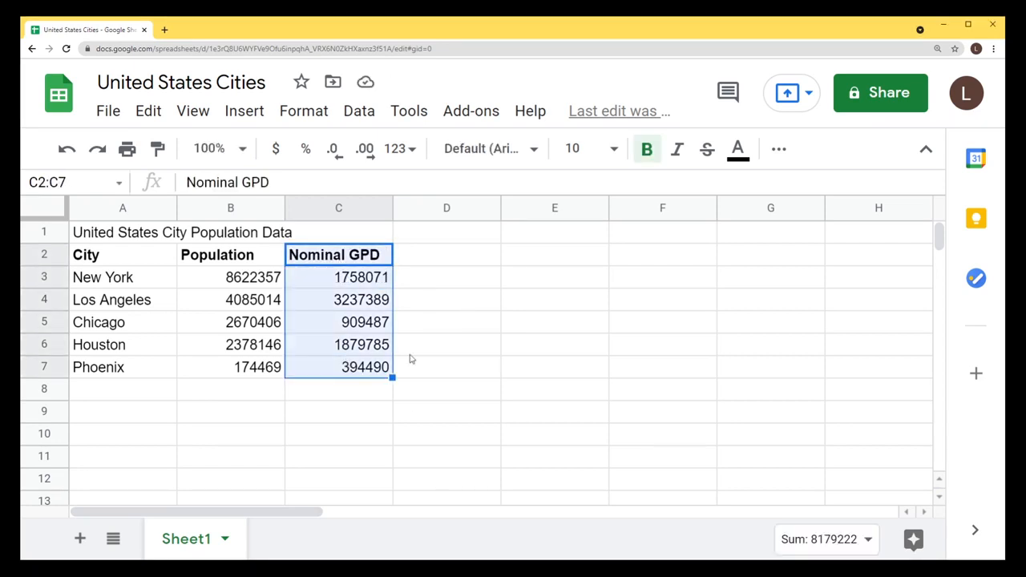
left_click(348, 278)
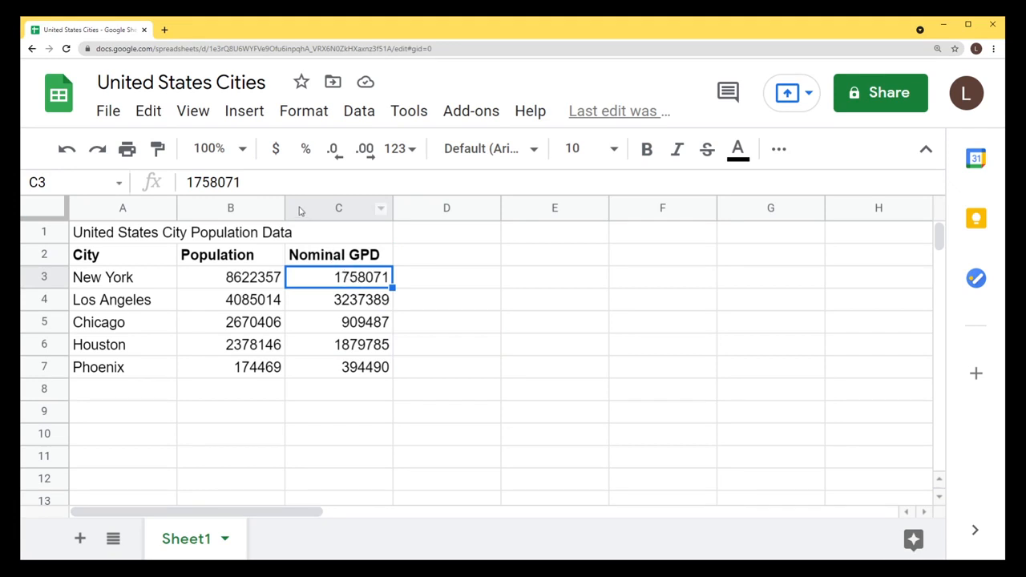
left_click(276, 151)
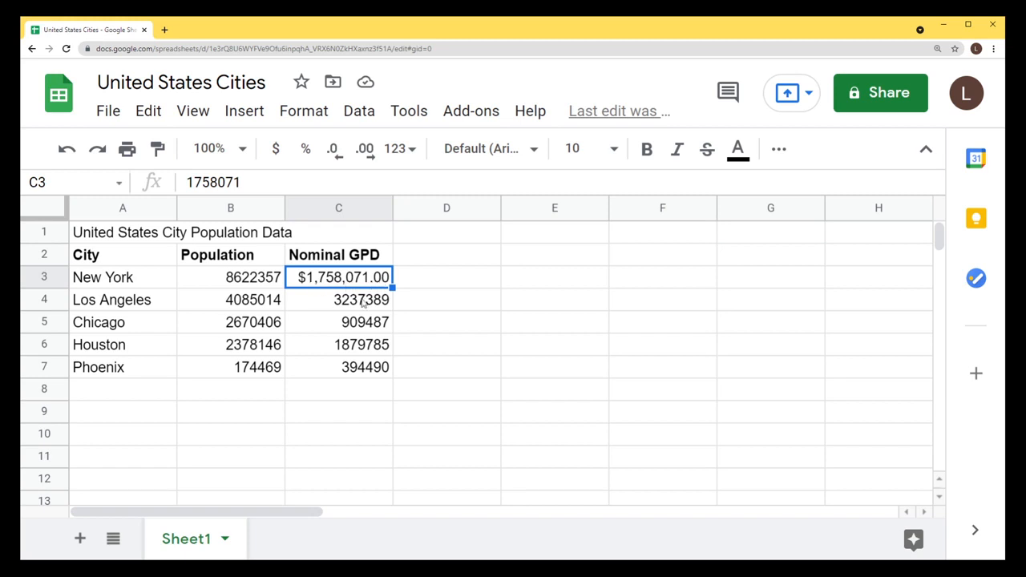
key("Down")
key("Down")
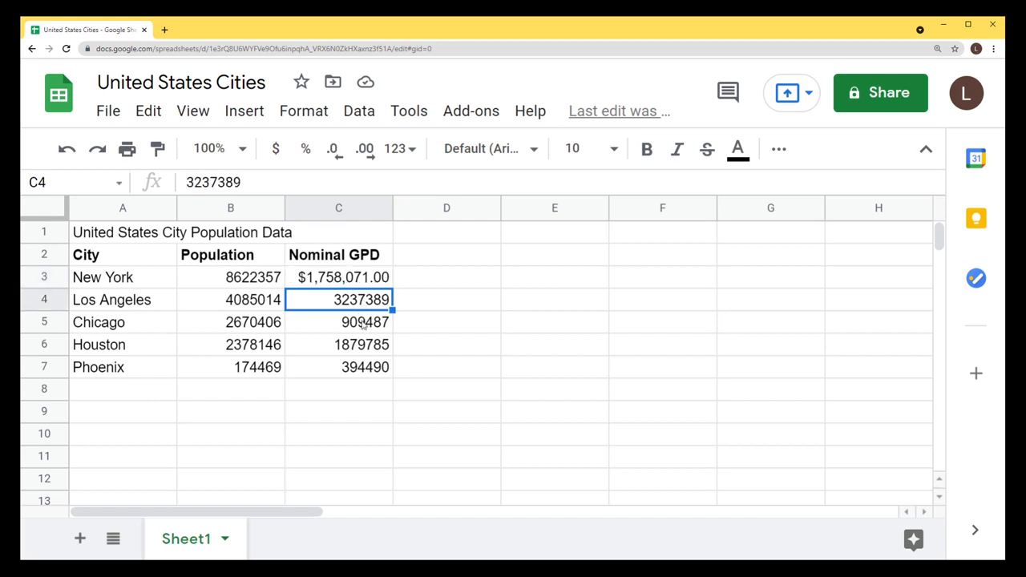
left_click(362, 306)
left_click(229, 184)
double_click(227, 182)
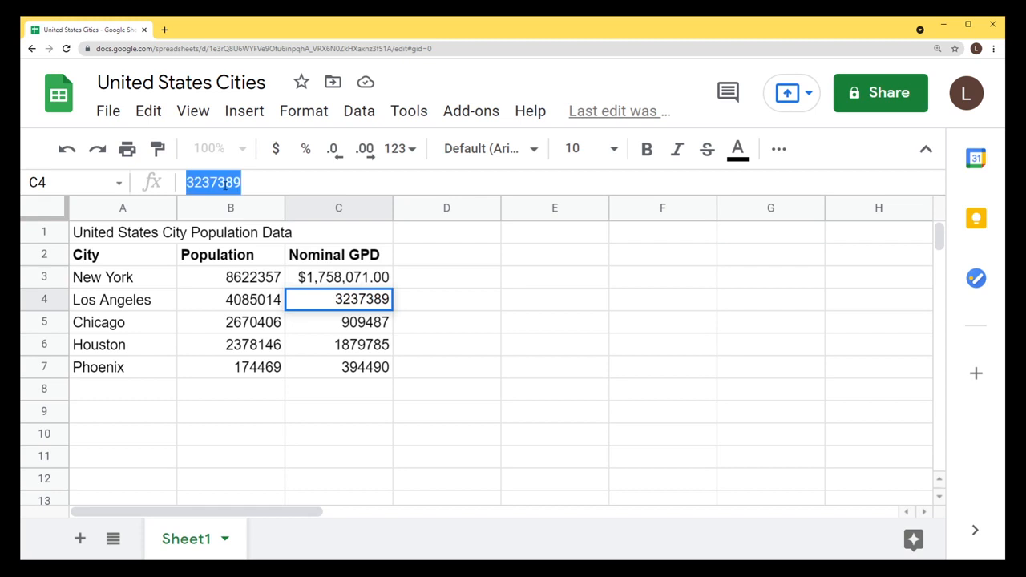
left_click(368, 275)
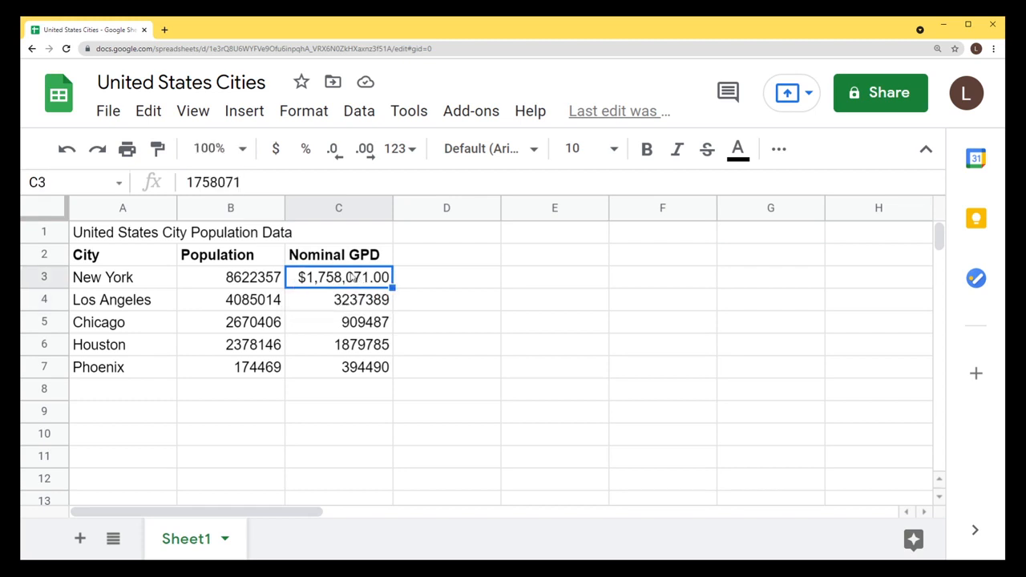
double_click(213, 182)
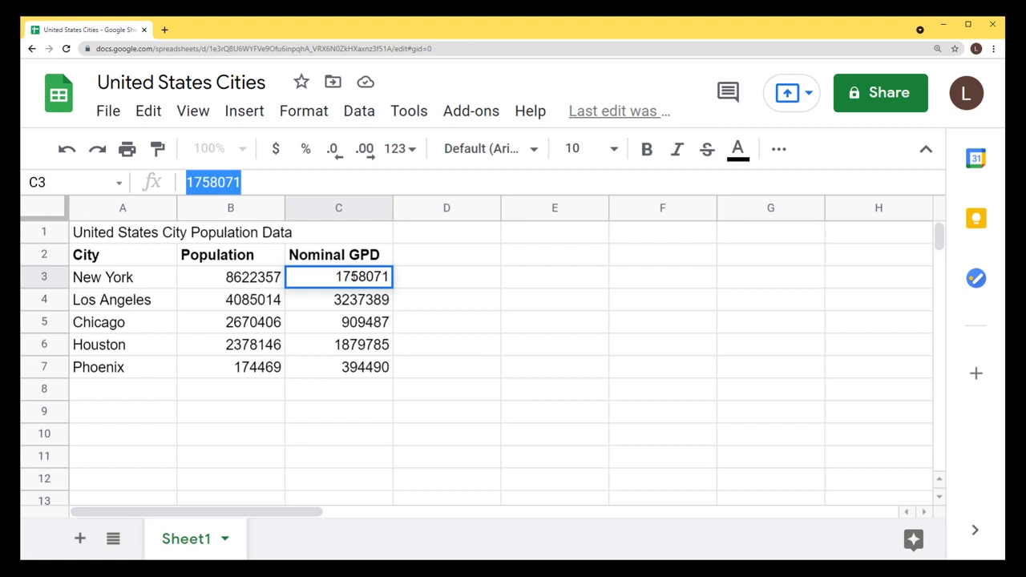
key("Return")
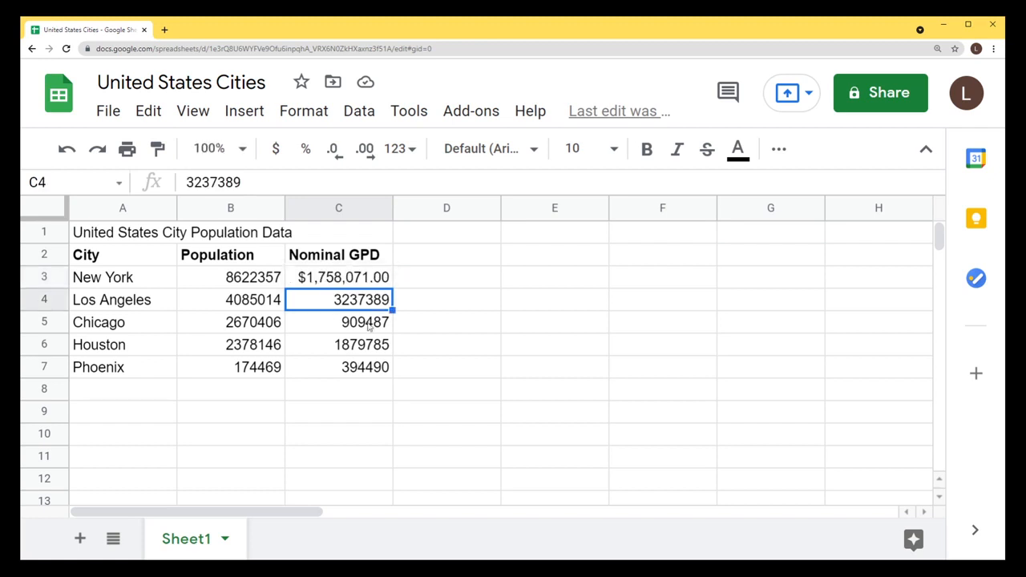
left_click(358, 286)
left_click(353, 311)
left_click(277, 149)
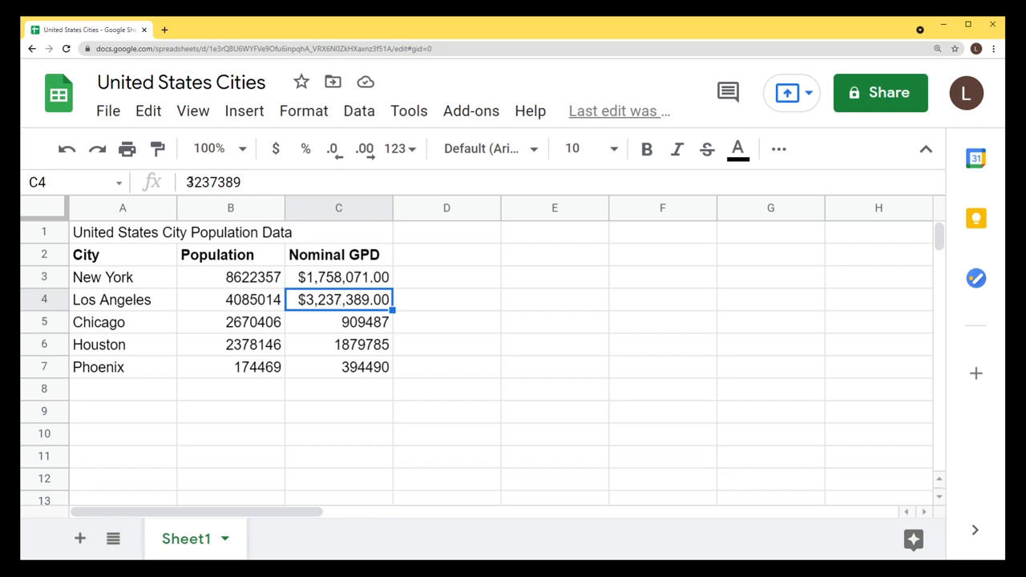
left_click_drag(187, 182, 249, 183)
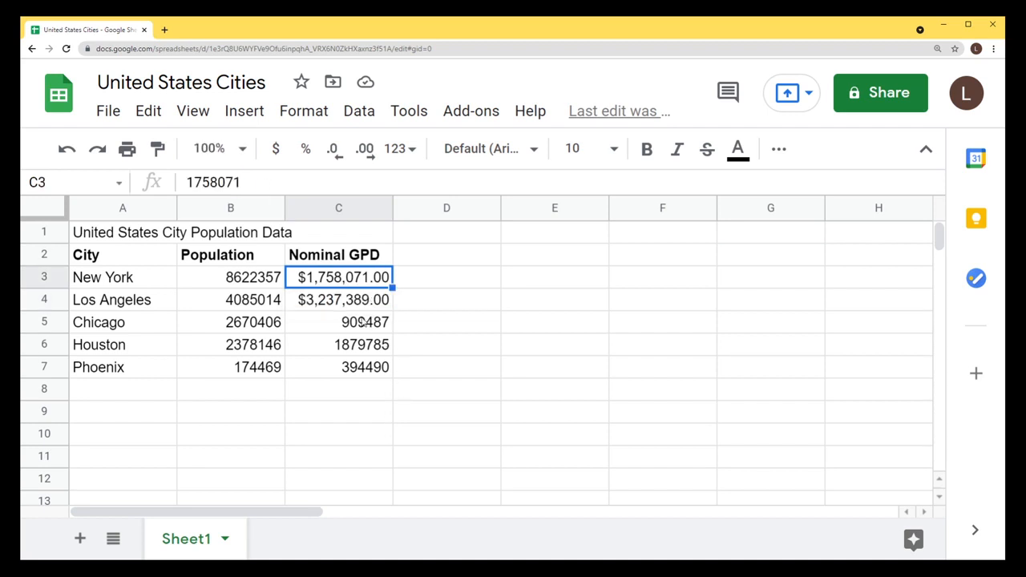
left_click_drag(362, 321, 364, 367)
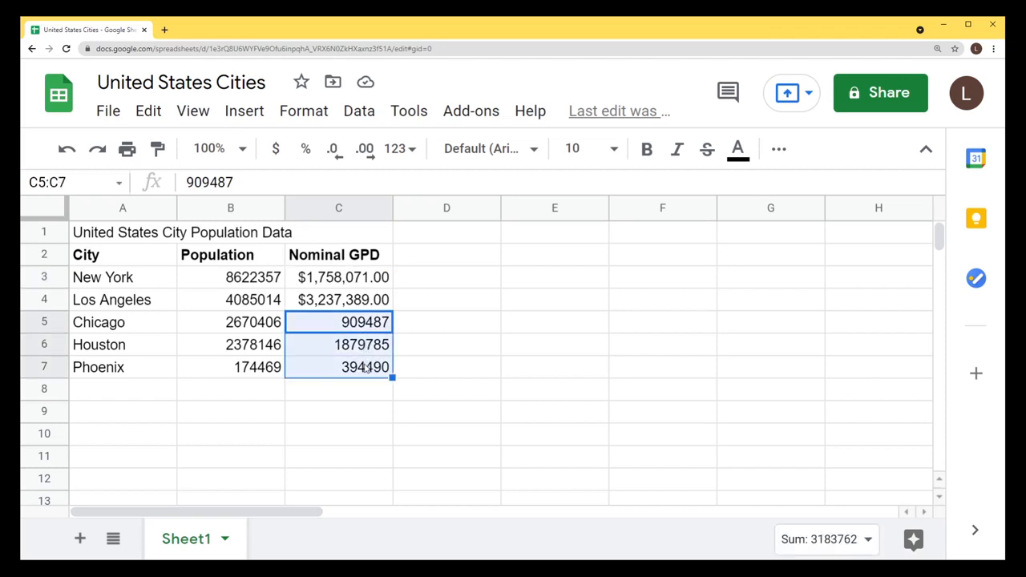
left_click(276, 150)
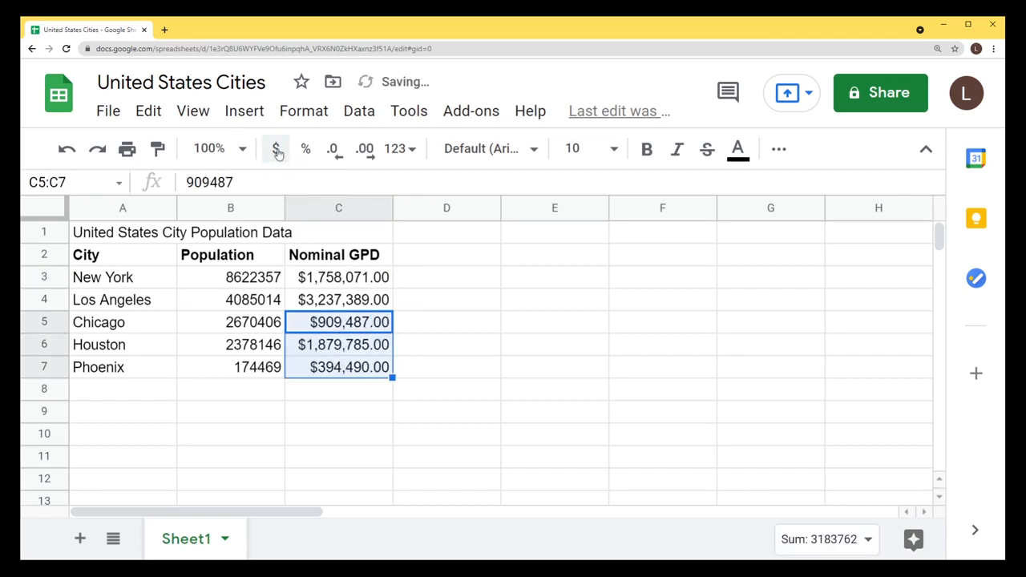
left_click_drag(352, 282, 374, 369)
key("ctrl+z")
key("ctrl+z")
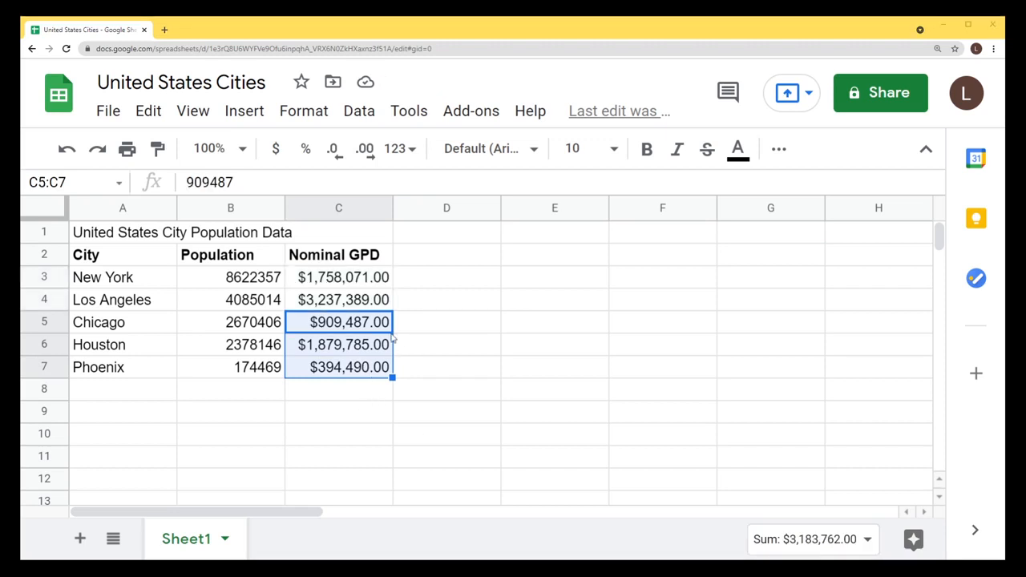
key("ctrl+z")
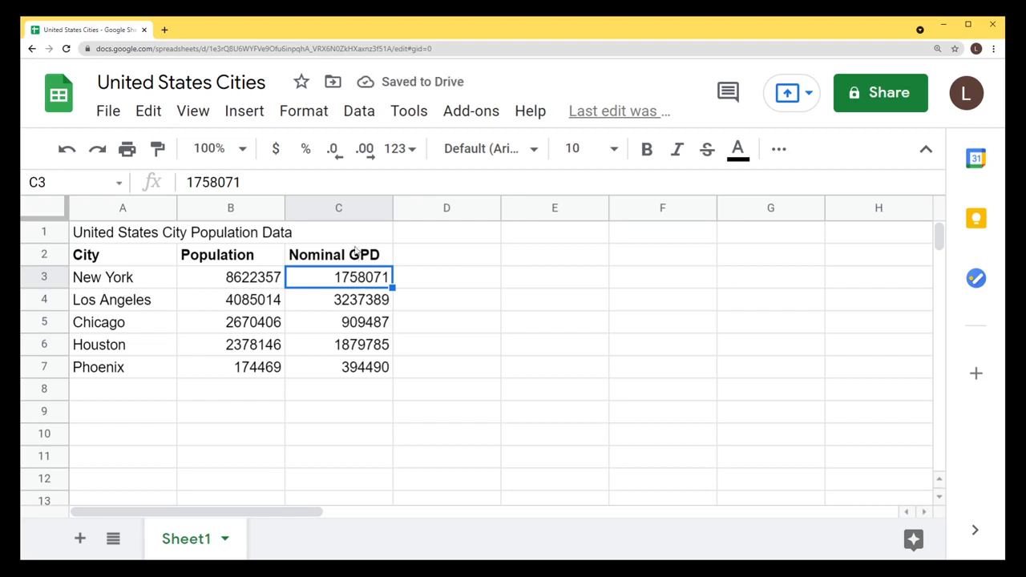
Format all of column C as currency.
left_click(338, 209)
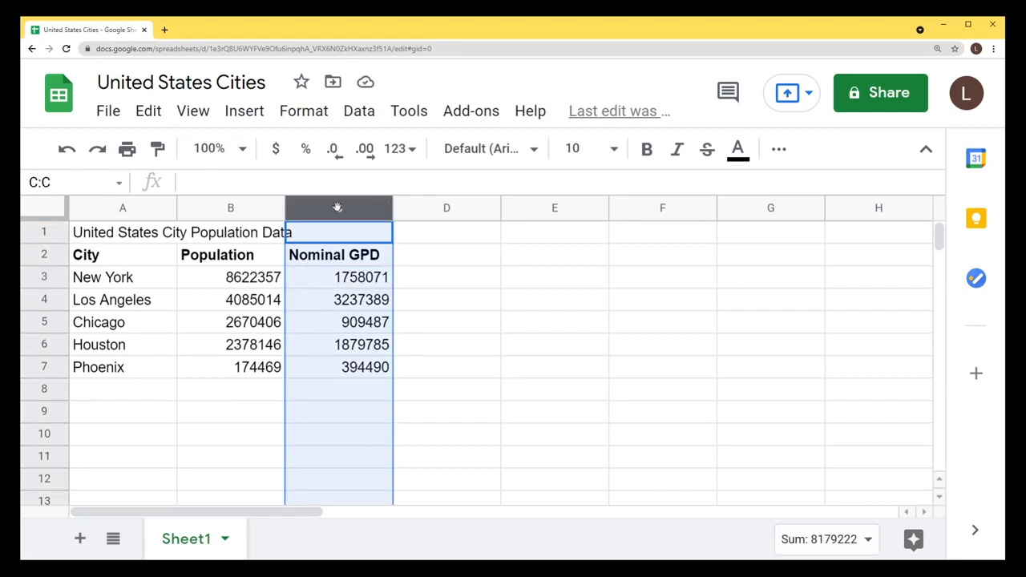
left_click(276, 151)
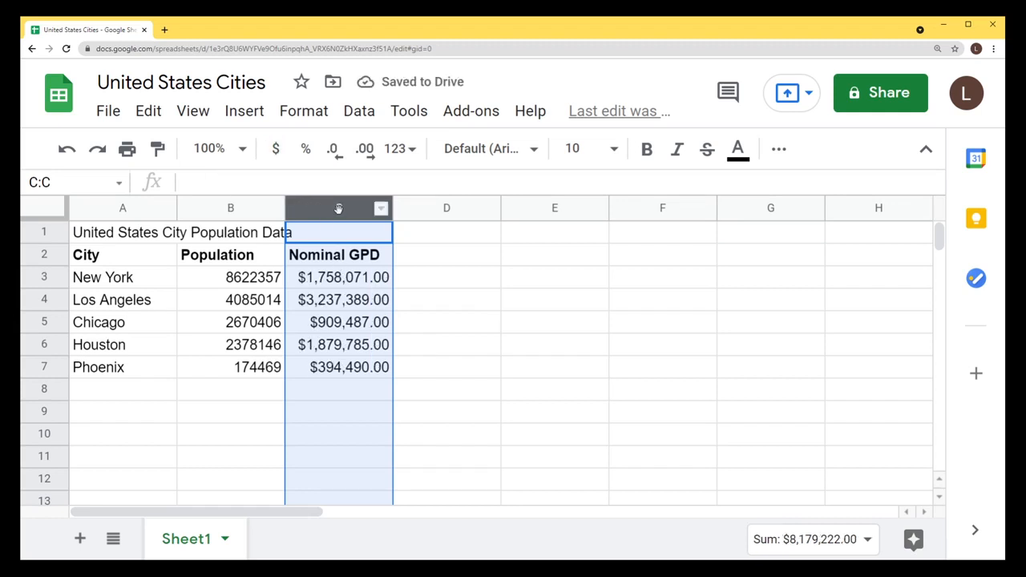
left_click(335, 285)
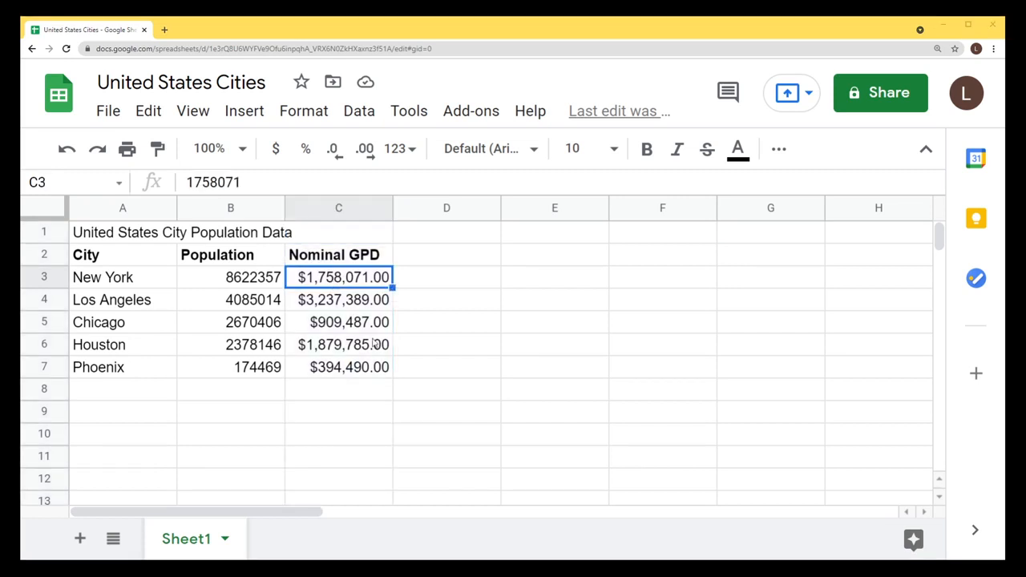
Correct the C2 header so it reads Nominal GDP.
left_click(362, 261)
double_click(365, 257)
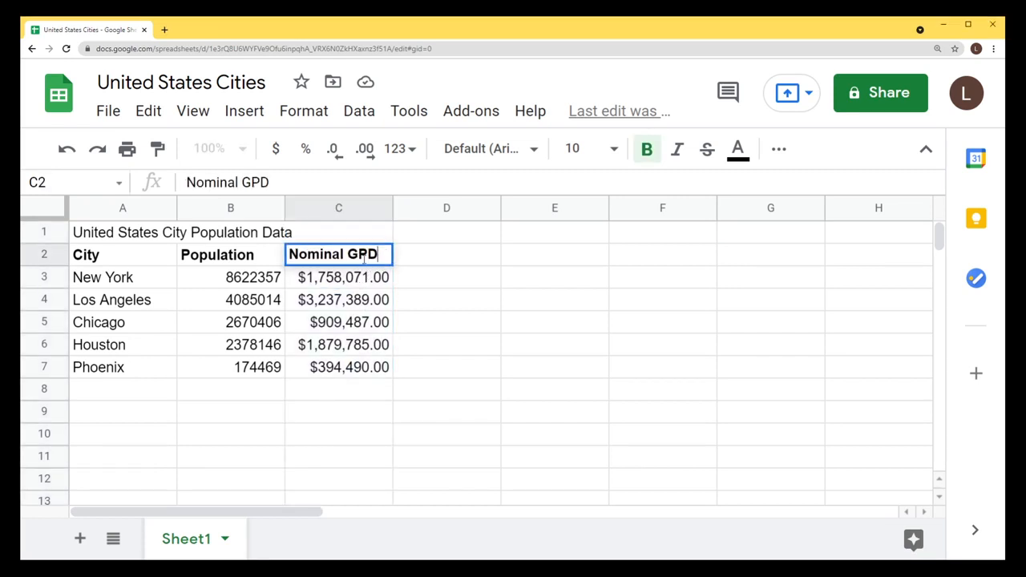
key("BackSpace")
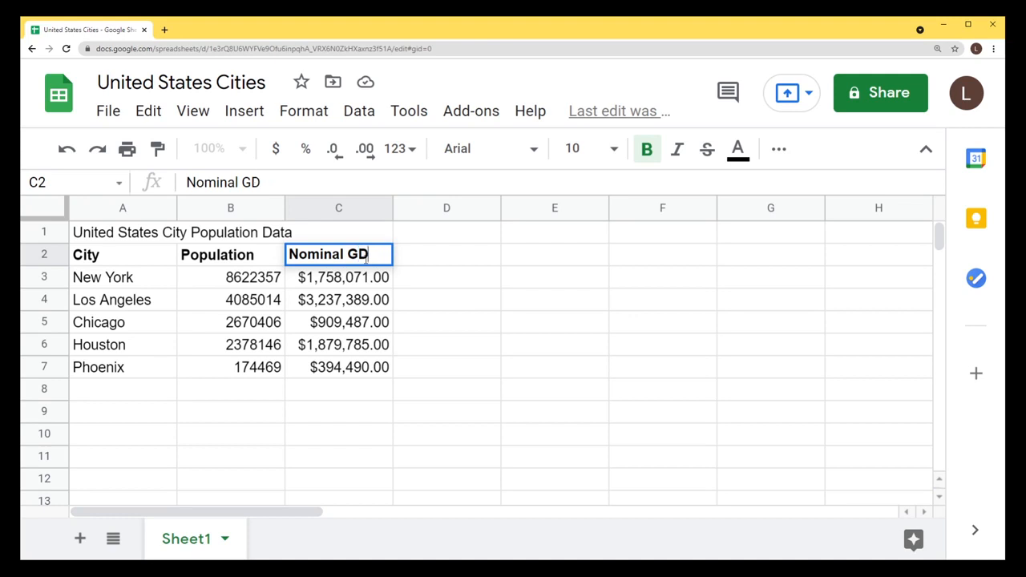
type("P")
key("Return")
left_click(365, 258)
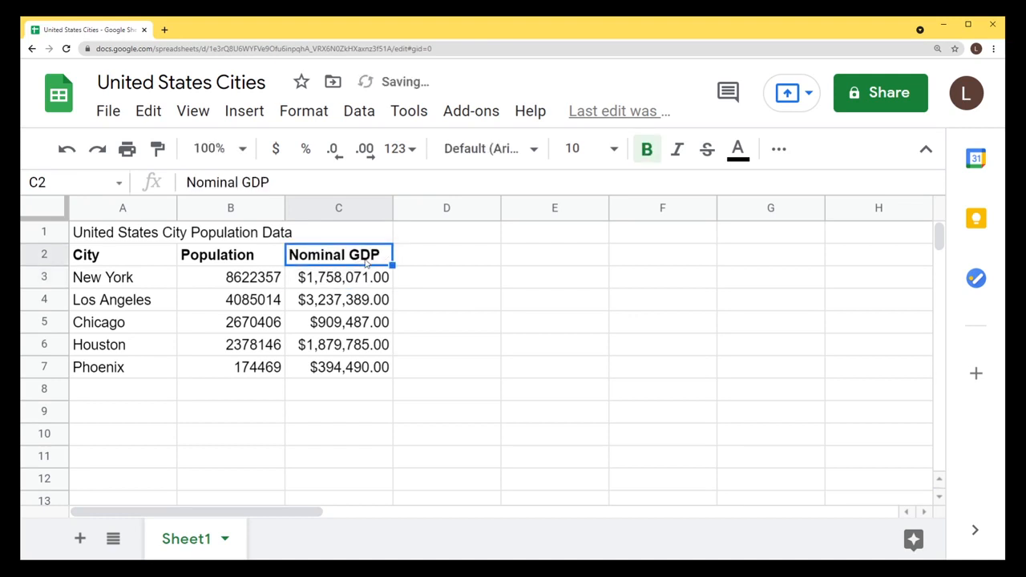
key("Left")
key("Left")
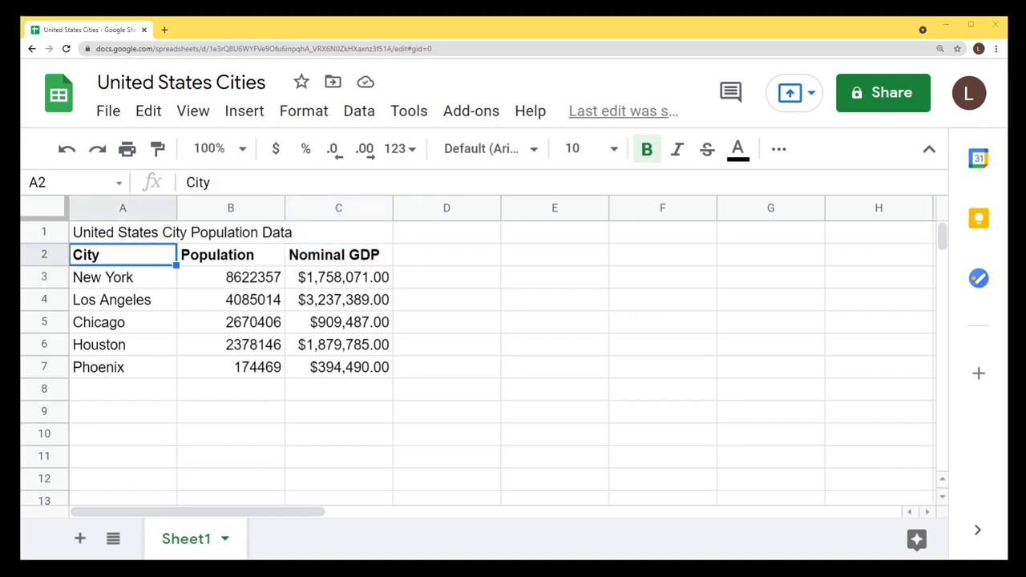
Type the label Total in A8 below the cities.
left_click(114, 395)
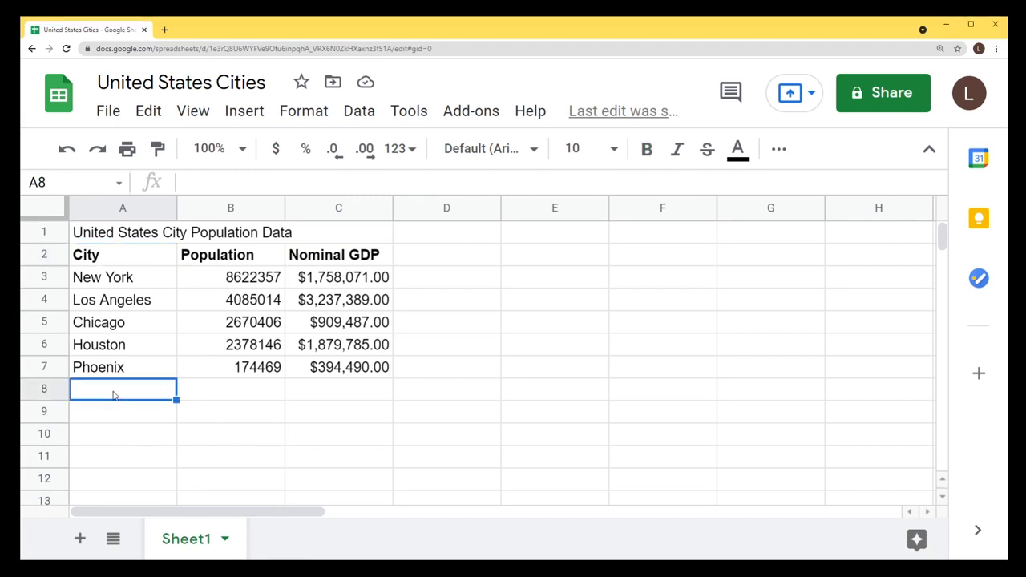
type("Total")
key("Return")
left_click(114, 394)
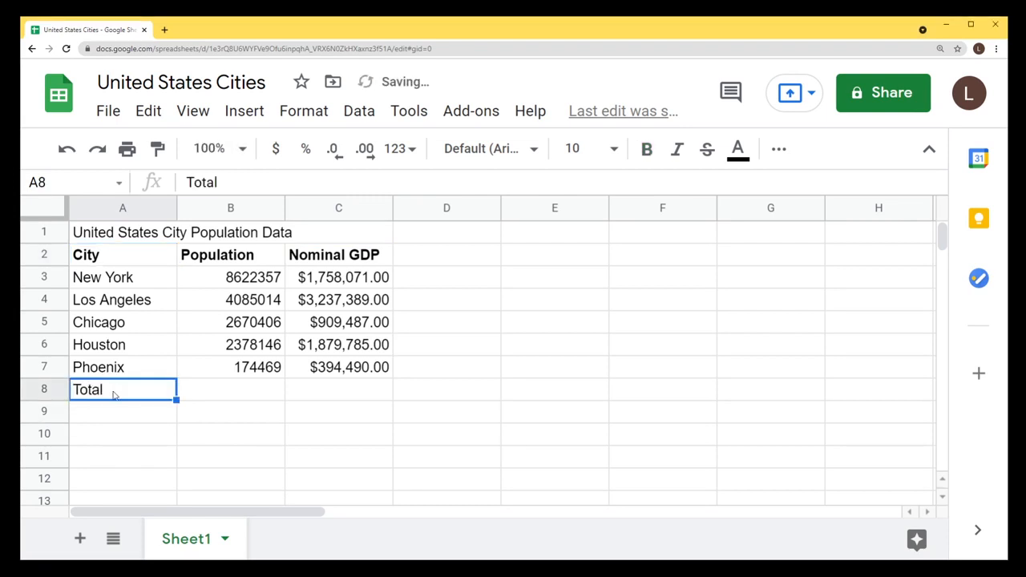
left_click_drag(264, 282, 260, 367)
left_click_drag(334, 282, 345, 367)
left_click(151, 396)
left_click(224, 392)
left_click(313, 394)
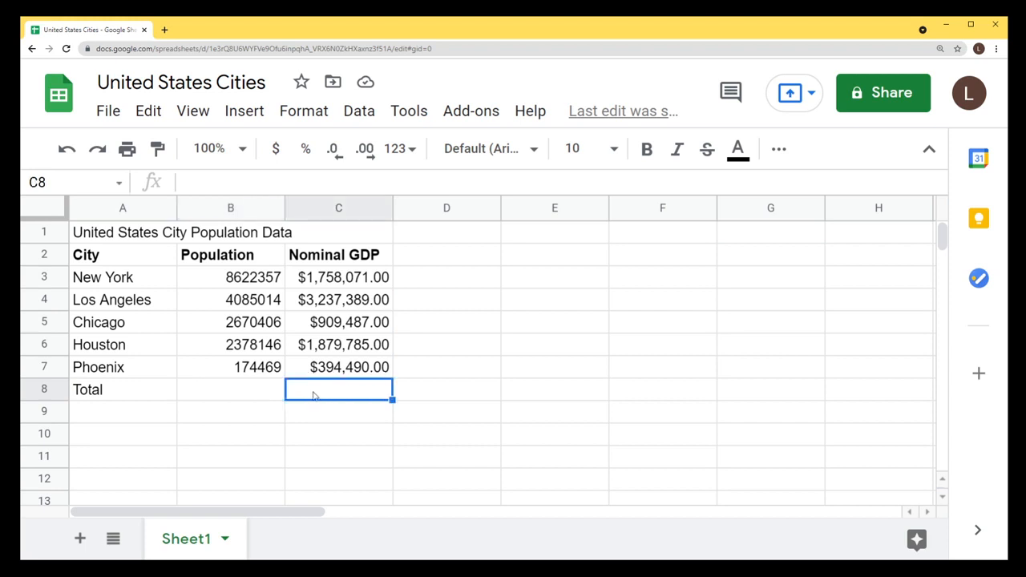
key("Left")
left_click(330, 397)
left_click(246, 401)
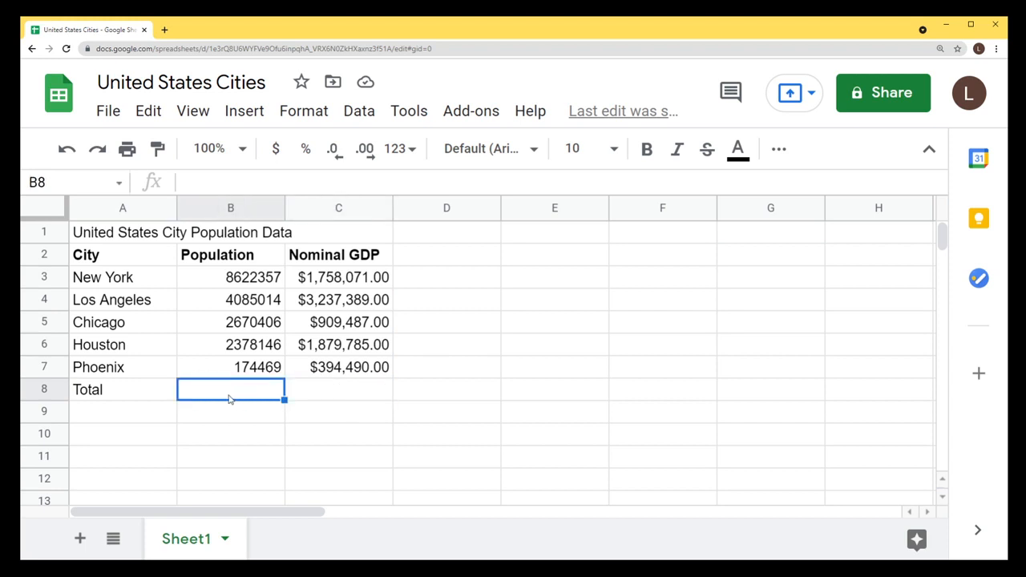
Bold the Total label in A8 and fill that cell light green.
left_click_drag(258, 278, 265, 370)
left_click(95, 396)
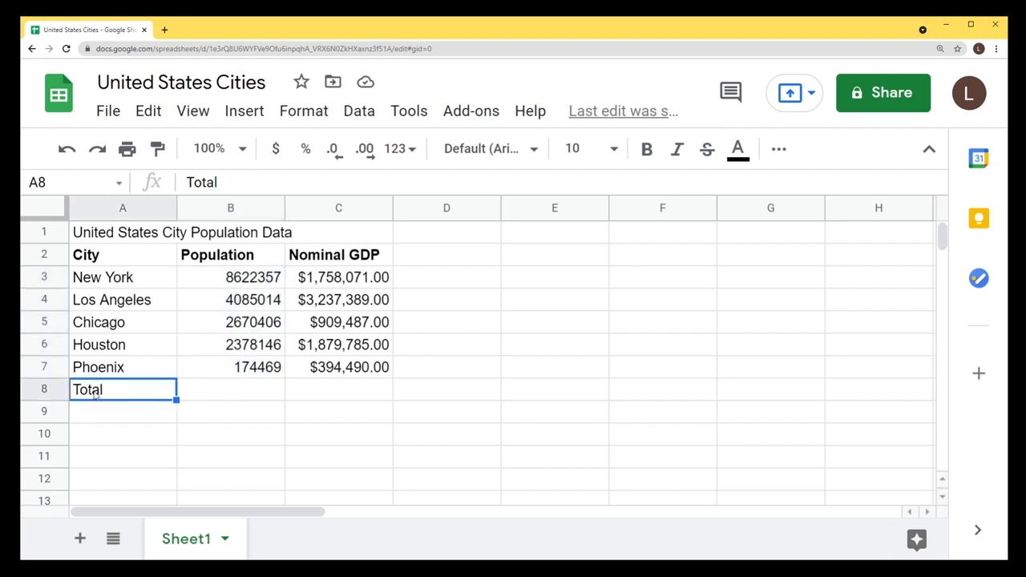
key("ctrl+b")
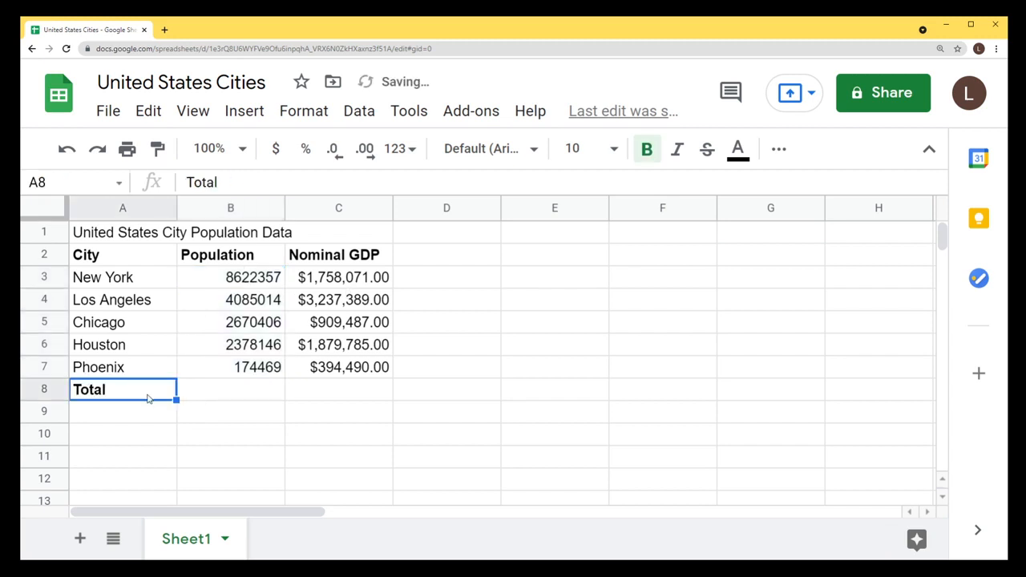
left_click(777, 151)
left_click(330, 188)
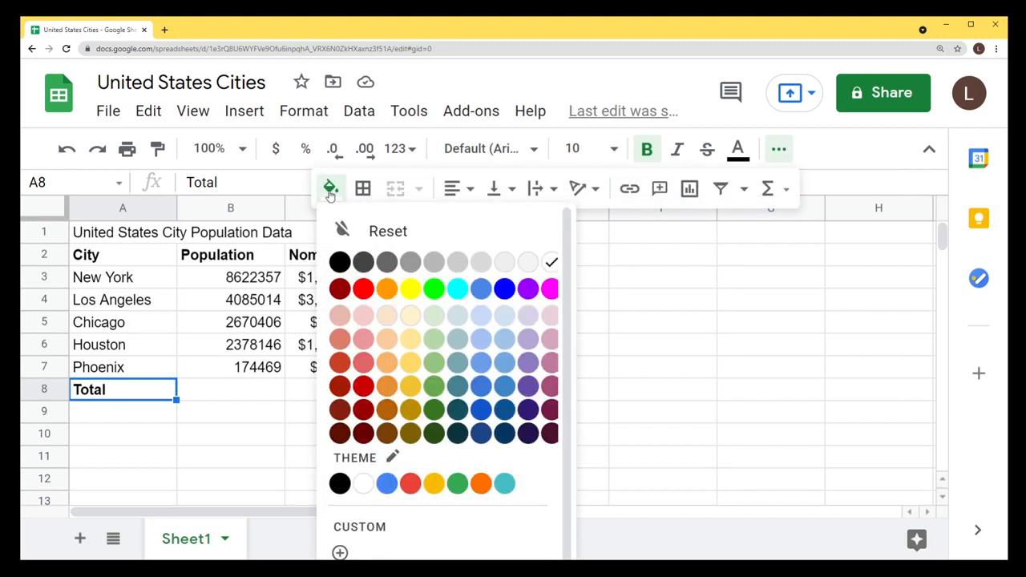
left_click(433, 337)
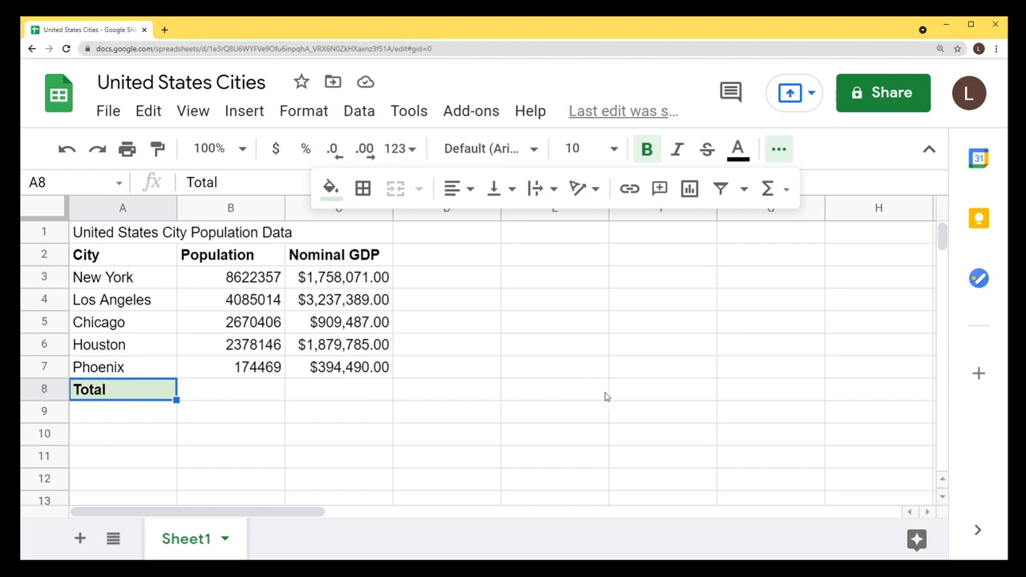
Extend the light green fill across the whole of row 8.
left_click(43, 389)
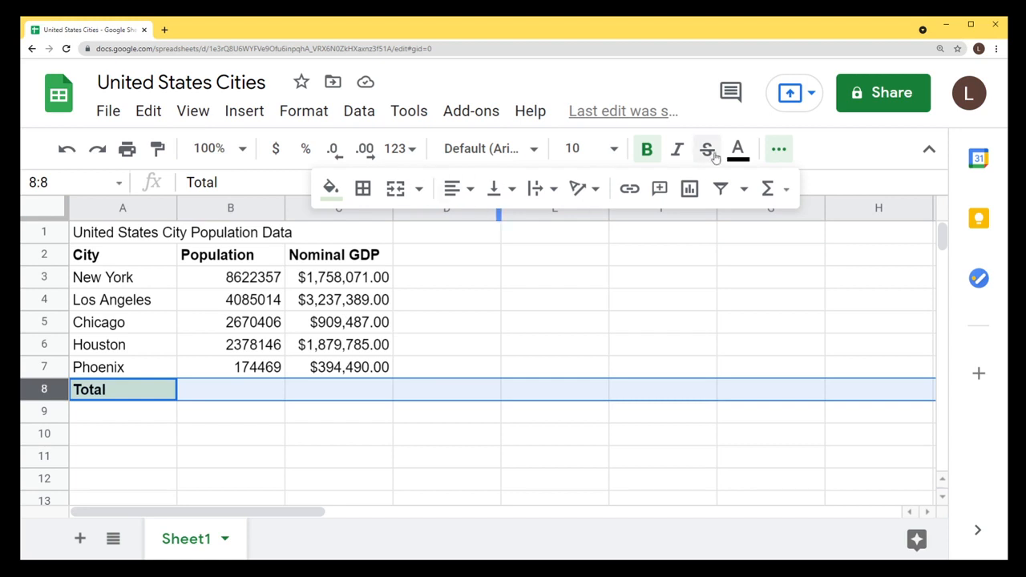
left_click(330, 190)
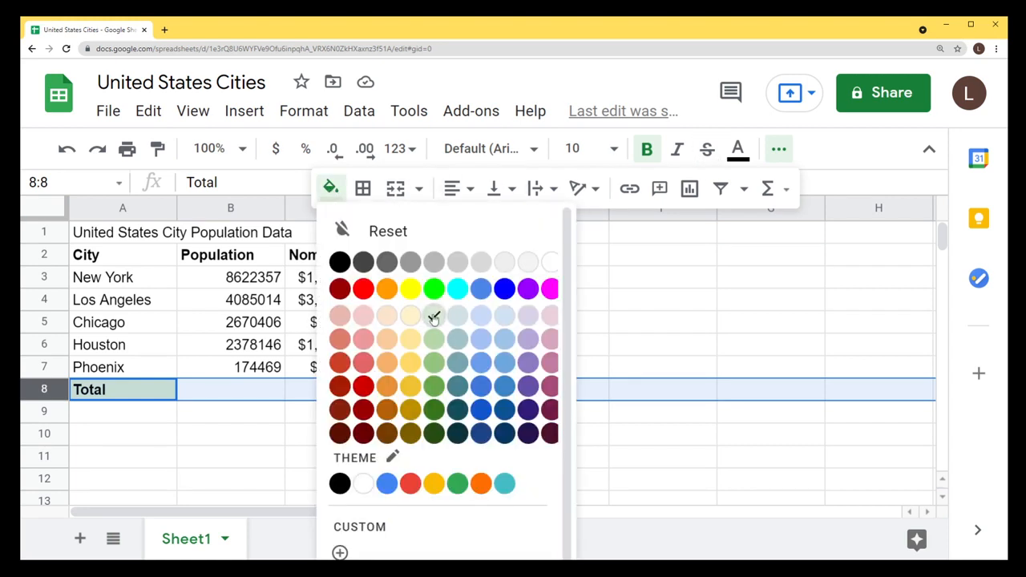
left_click(435, 320)
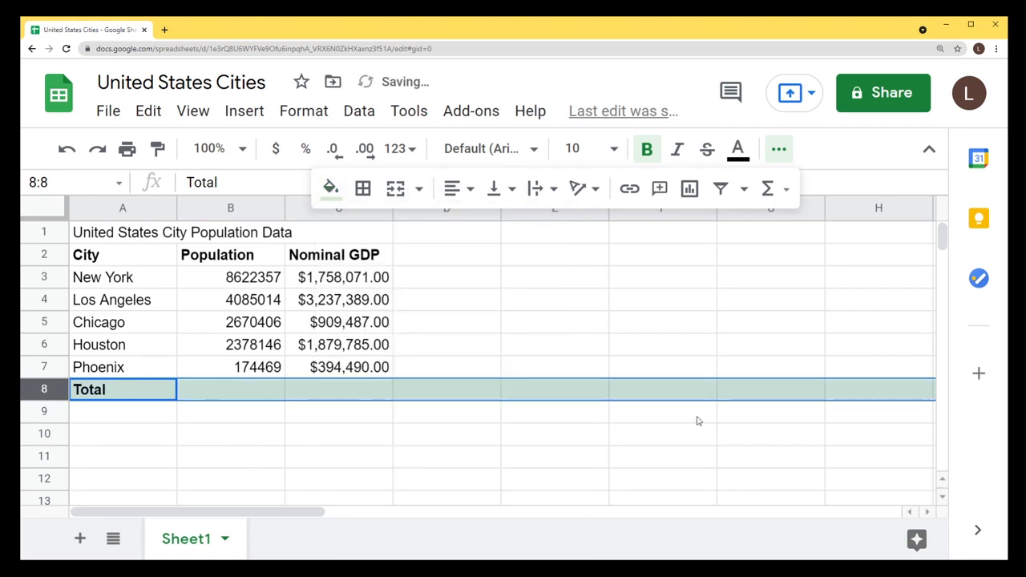
left_click(140, 426)
key("Up")
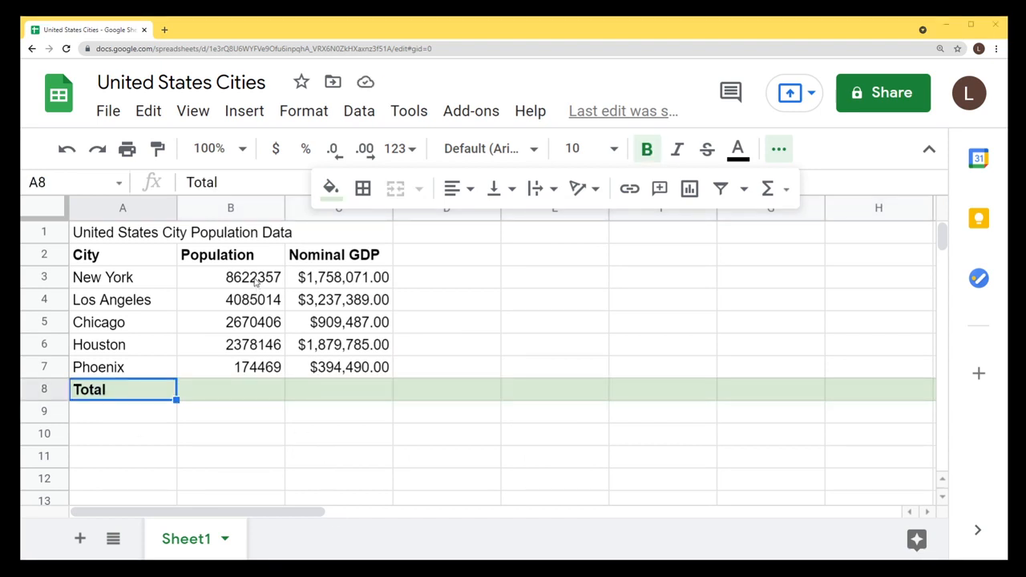
left_click_drag(256, 282, 251, 395)
Start a SUM formula in B8 from the Functions menu.
left_click(251, 394)
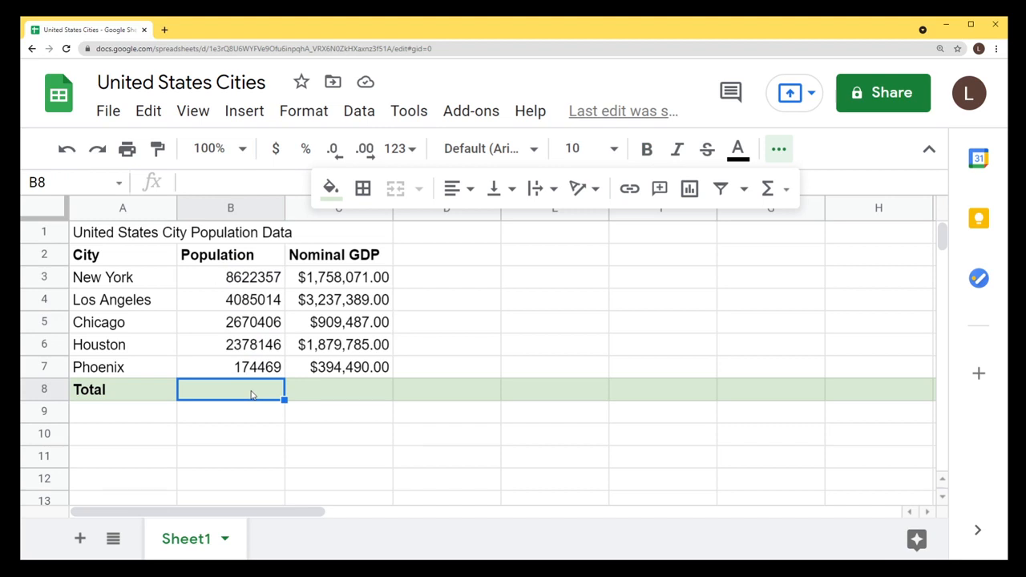
left_click(782, 149)
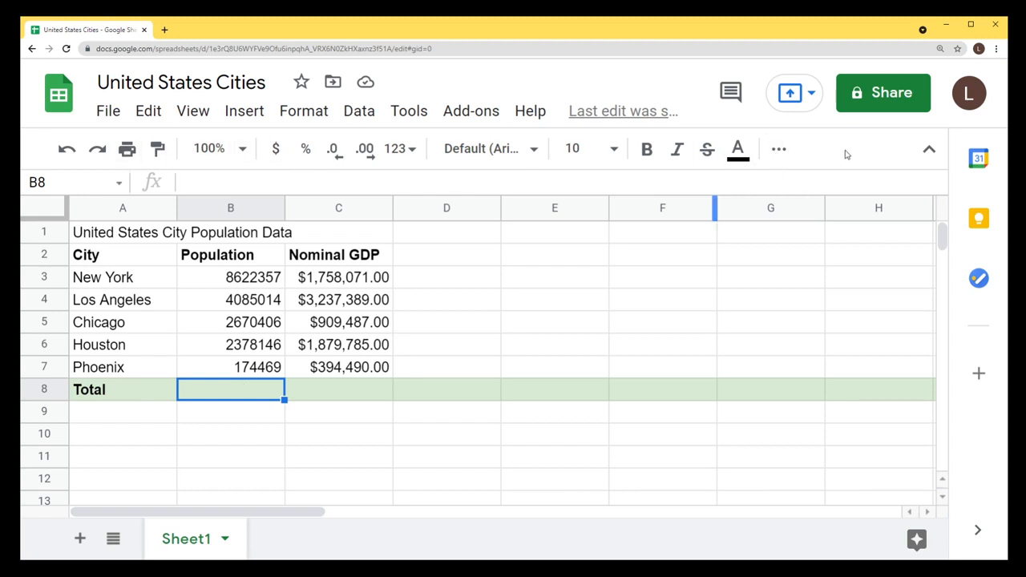
left_click(779, 149)
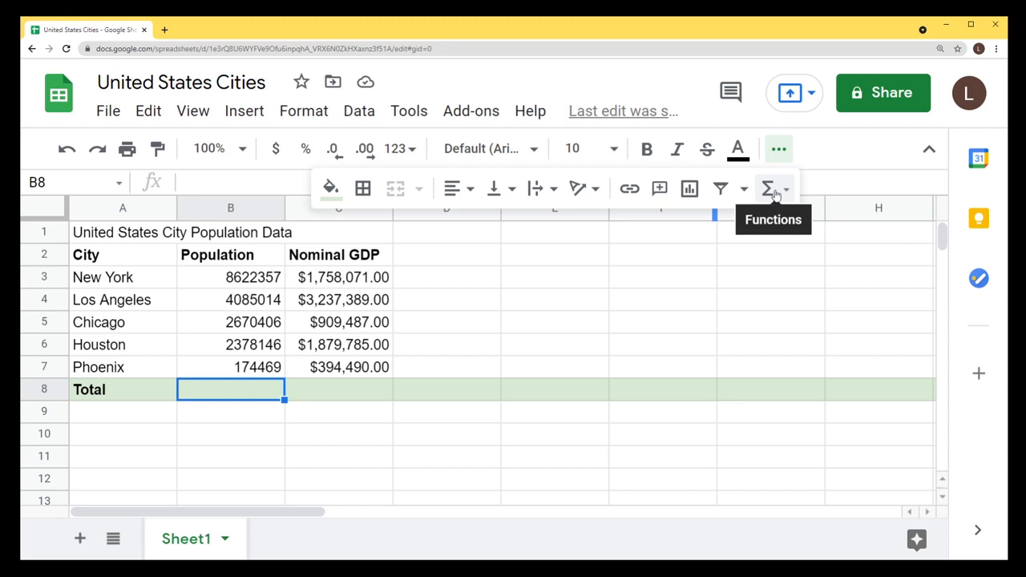
left_click(771, 189)
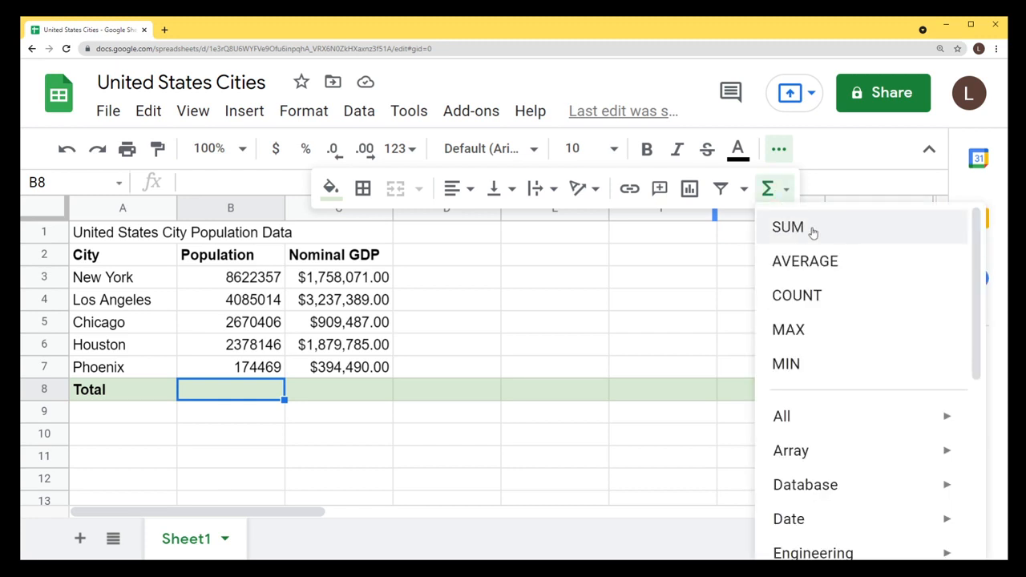
mouse_move(811, 465)
scroll(812, 465, "down", 3)
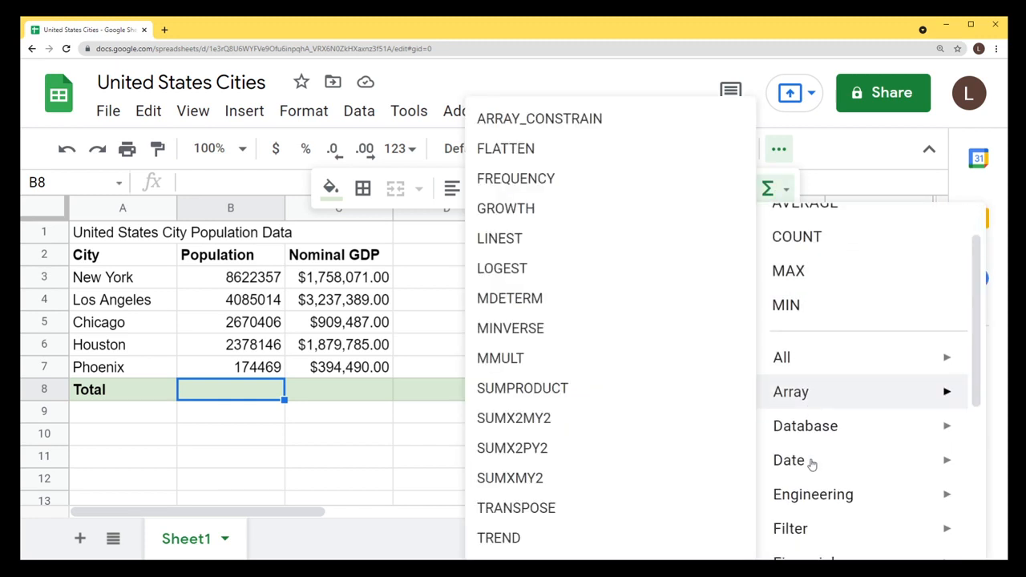
scroll(811, 465, "up", 2)
scroll(810, 465, "down", 5)
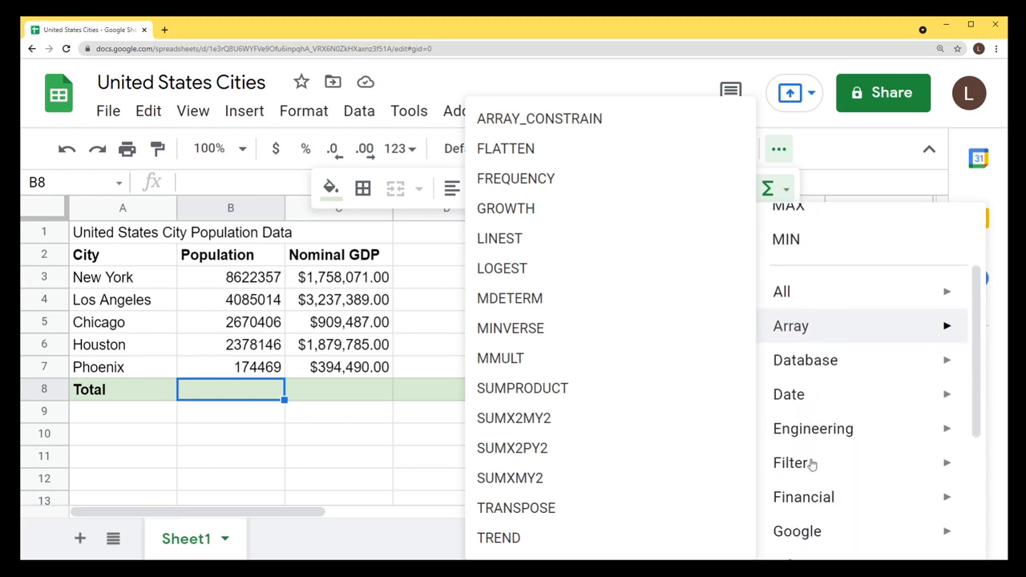
mouse_move(812, 375)
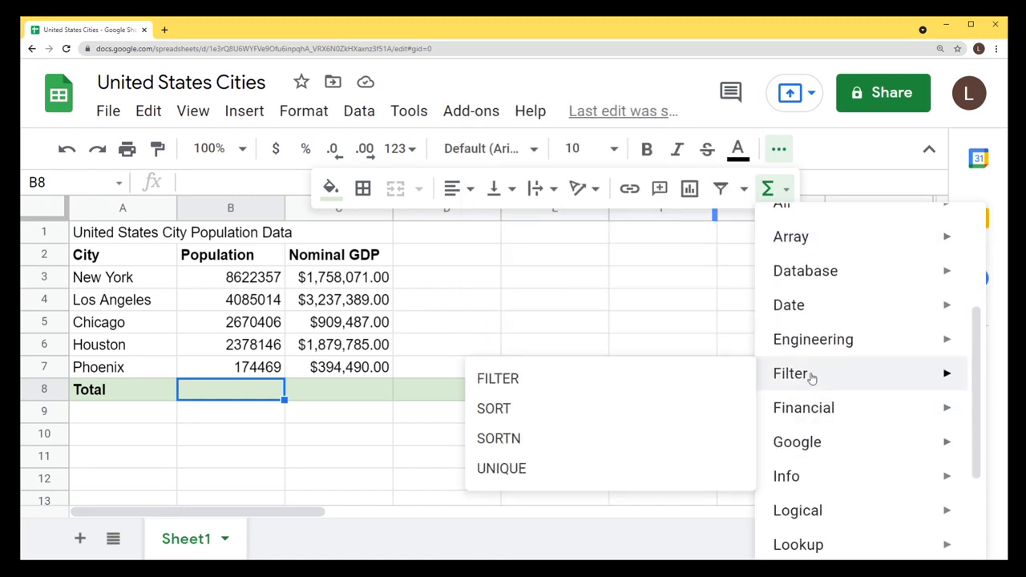
scroll(811, 377, "up", 5)
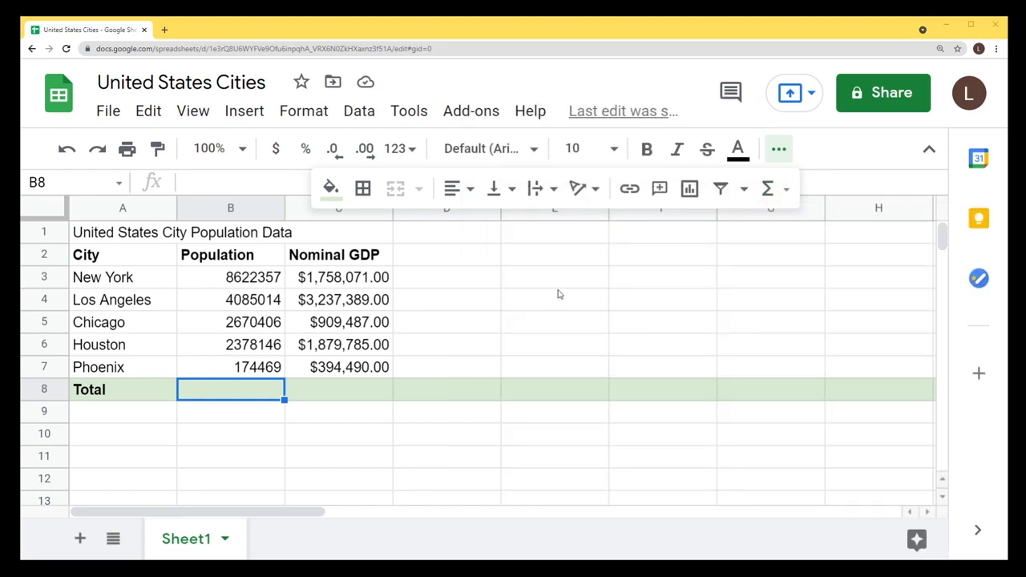
left_click(780, 193)
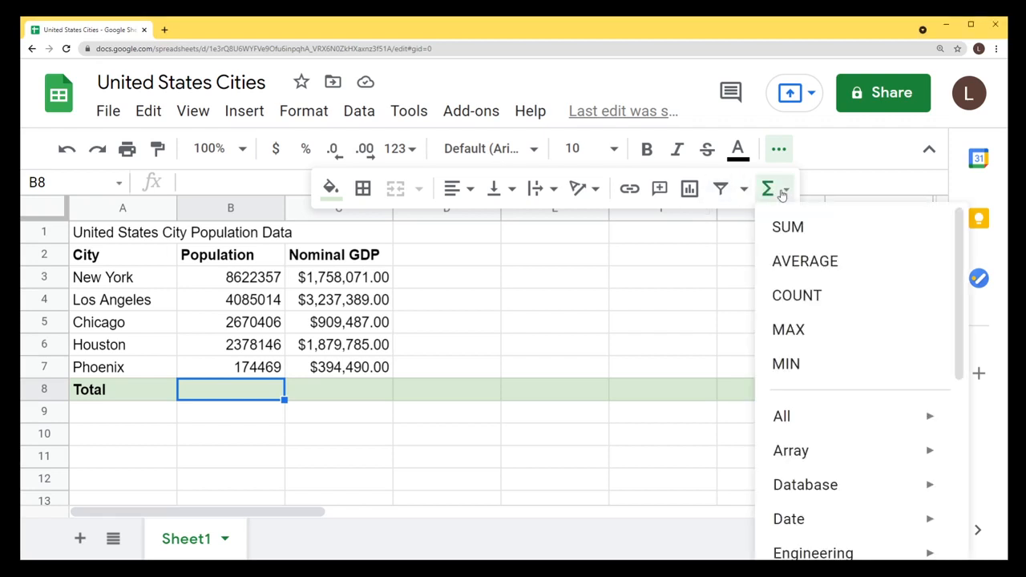
left_click(782, 230)
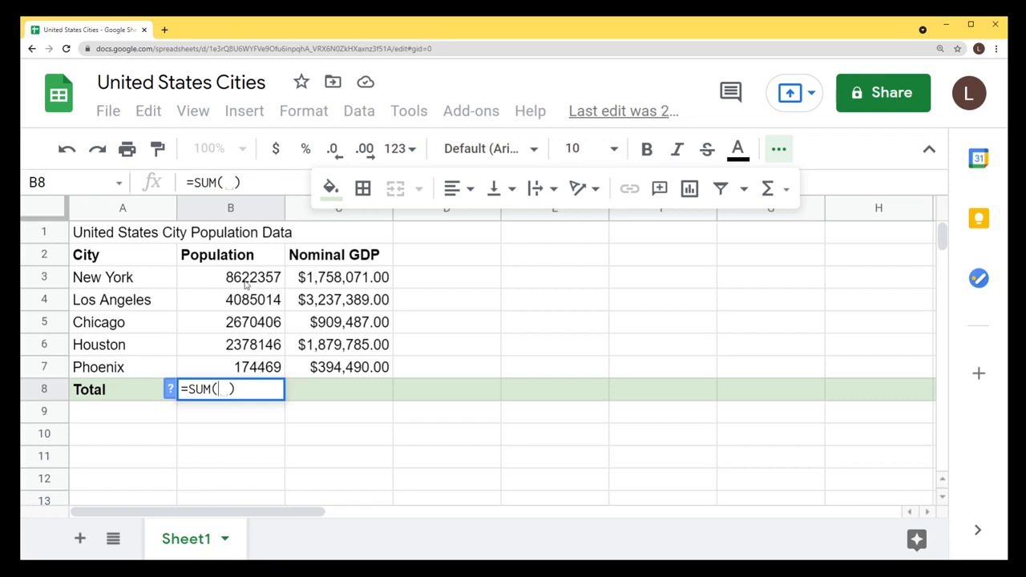
Sum B3:B7 in B8 to show the population total 17930392.
left_click(219, 282)
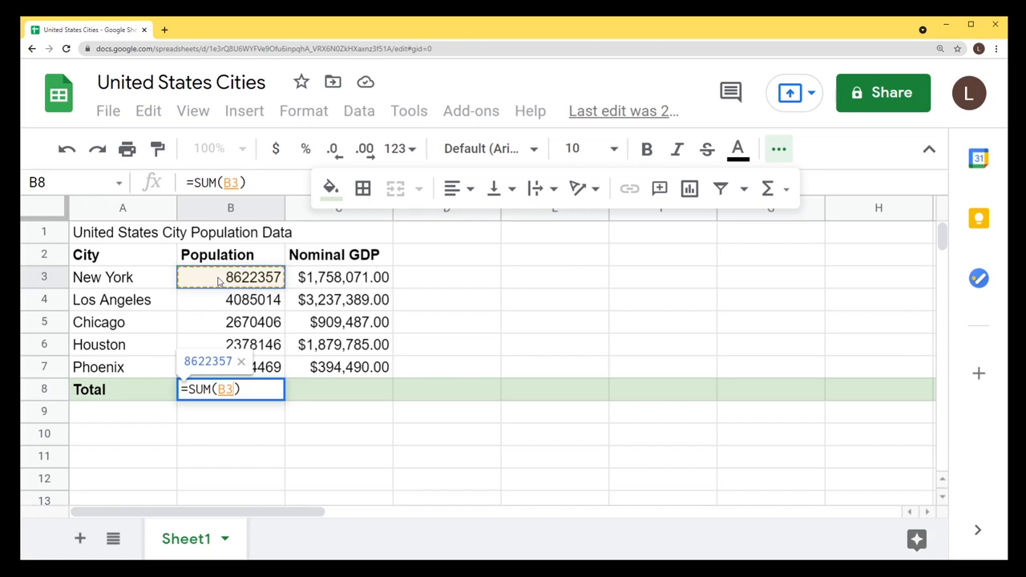
left_click(270, 369, "shift")
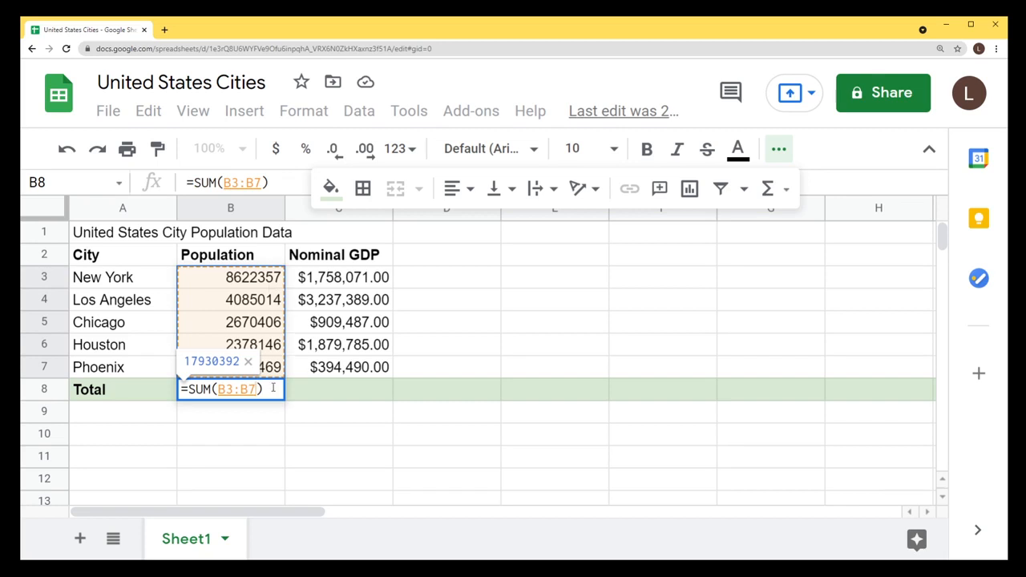
key("Return")
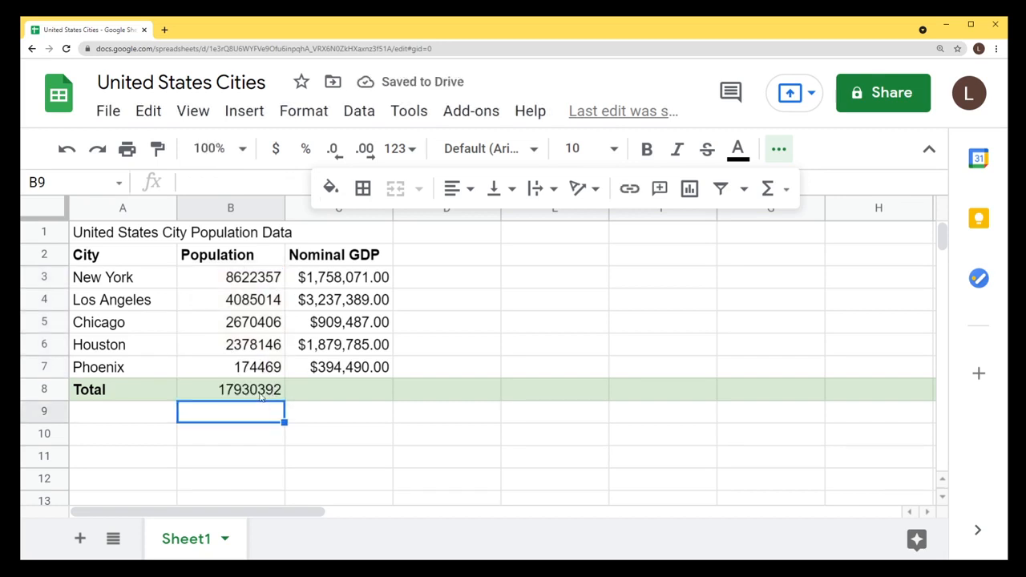
left_click(260, 396)
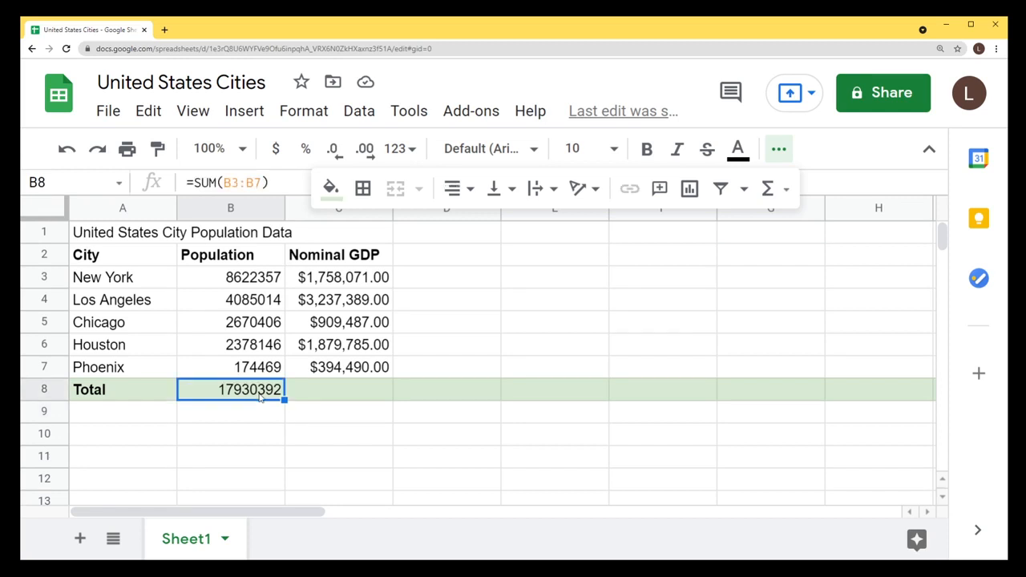
left_click_drag(251, 279, 254, 367)
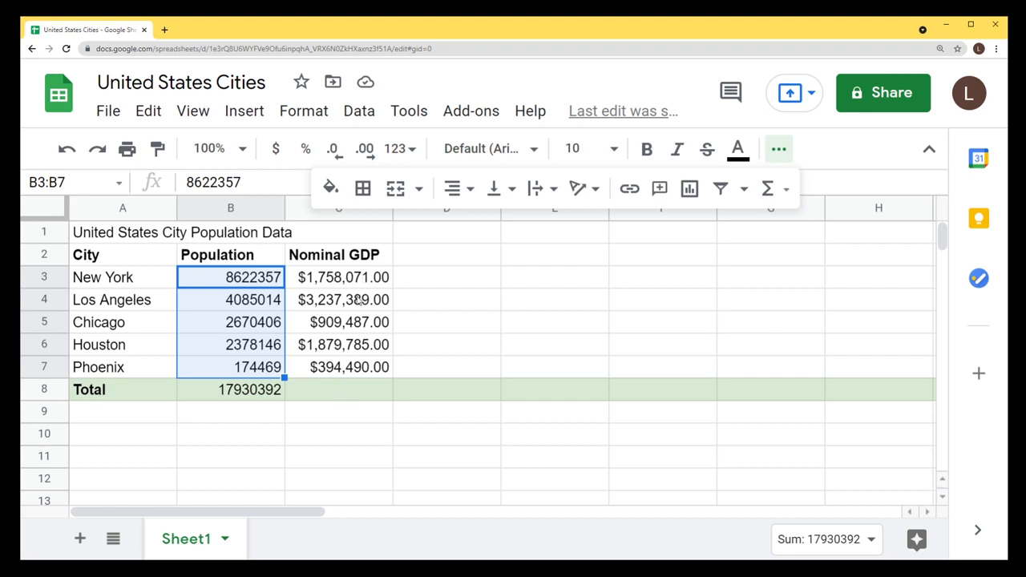
Total the GDP column in C8 with =SUM(C3:C7), giving $8,179,222.00.
left_click(342, 394)
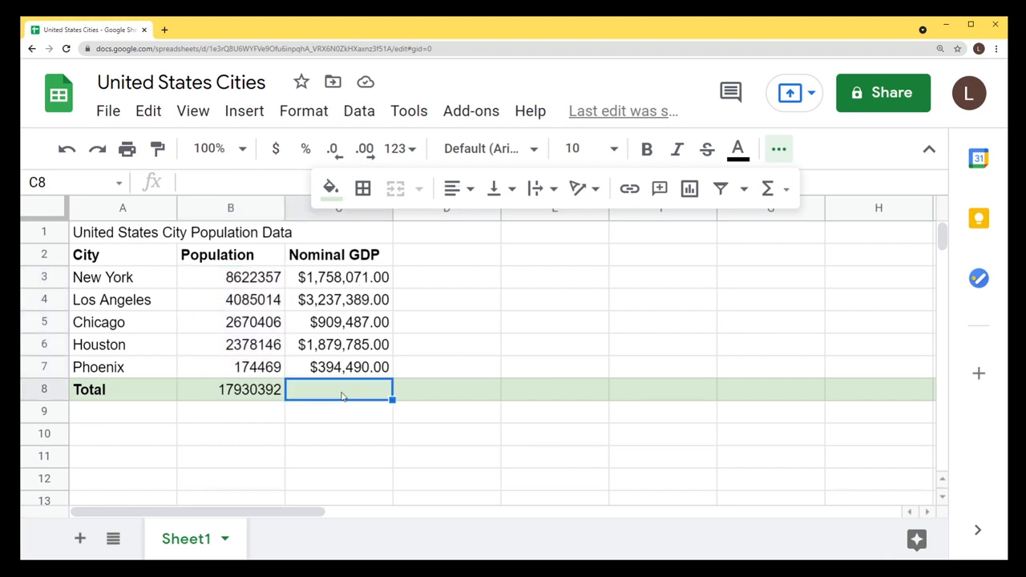
left_click(768, 189)
left_click(788, 227)
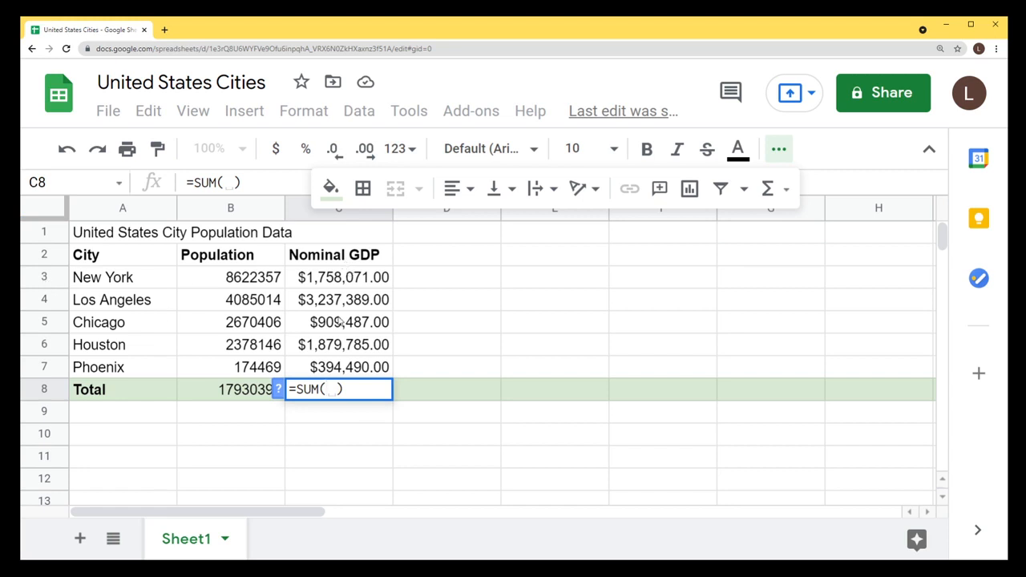
type("C3:")
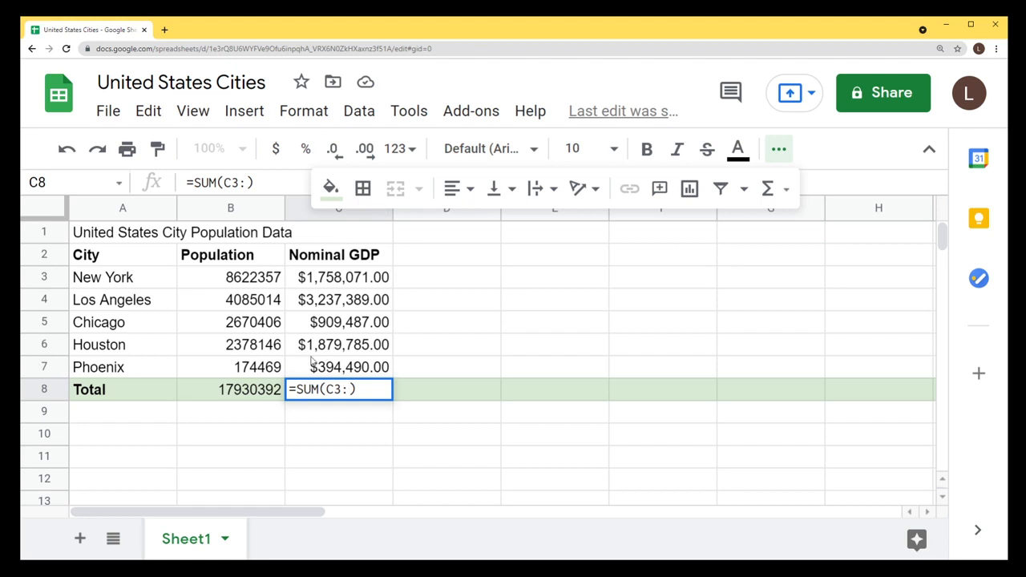
type("C7")
key("Return")
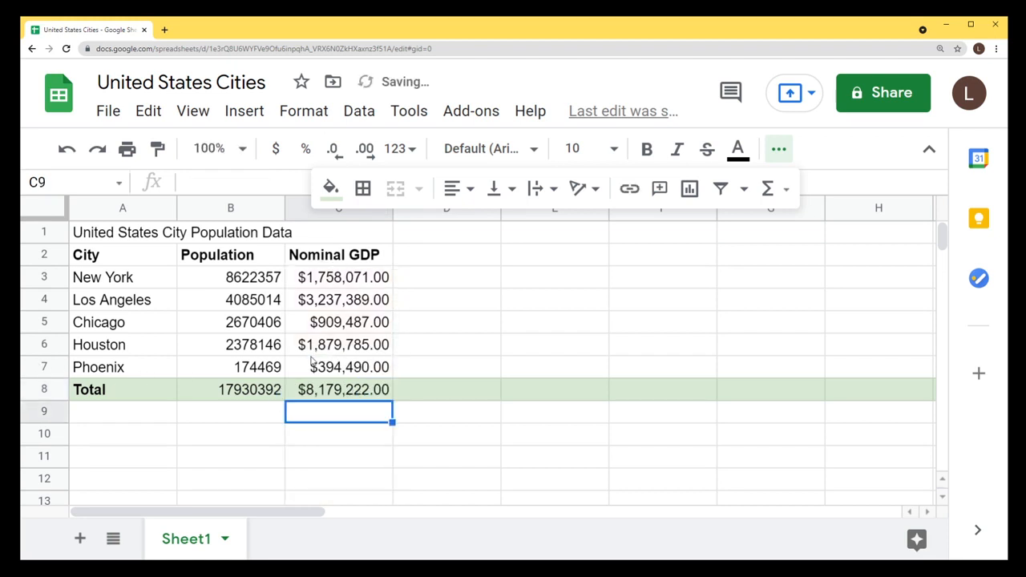
left_click_drag(365, 279, 361, 369)
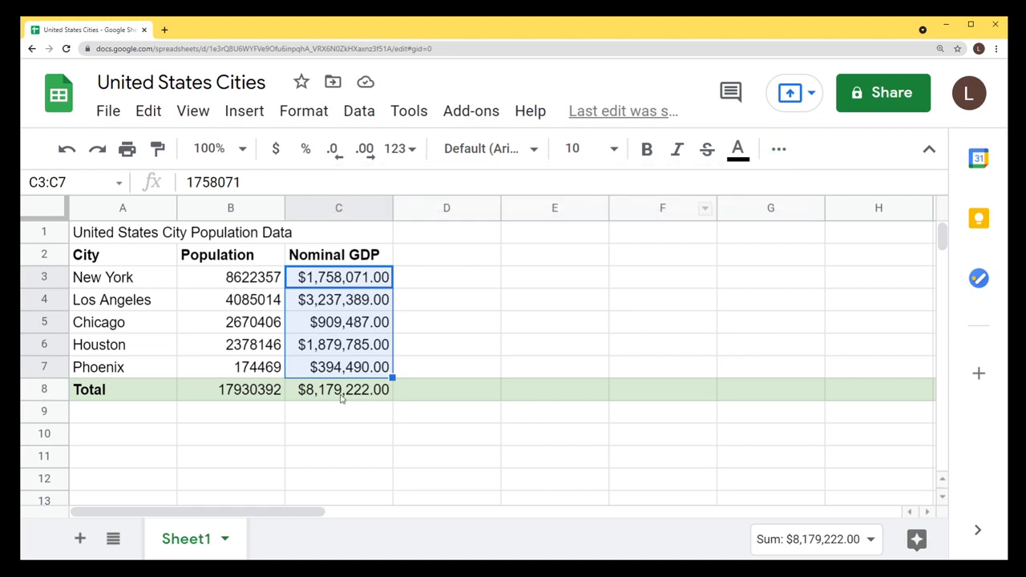
left_click(346, 396)
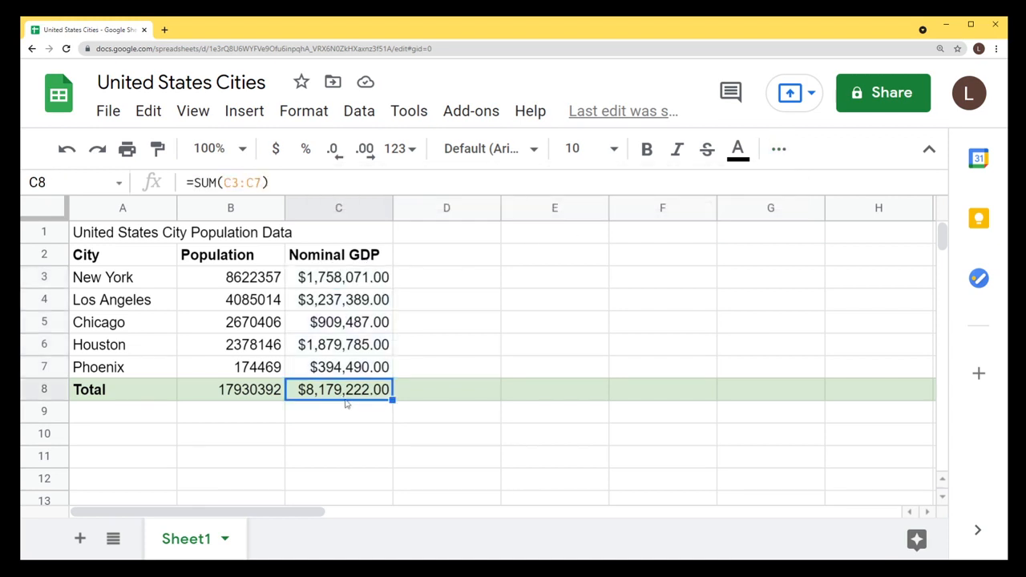
Test a value of 100 in C11, which shows as $100.00, then clear it.
left_click(340, 209)
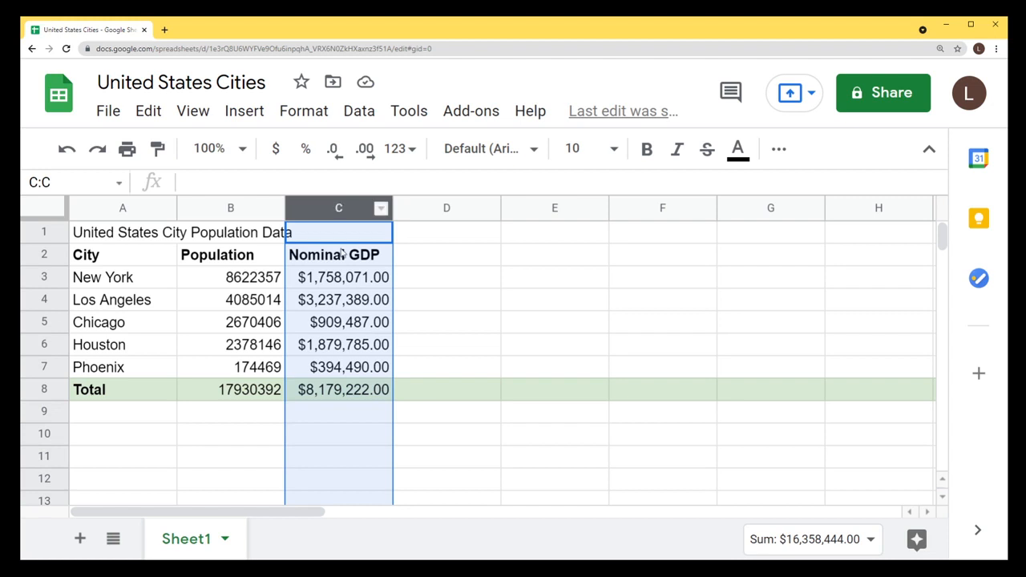
left_click(316, 286)
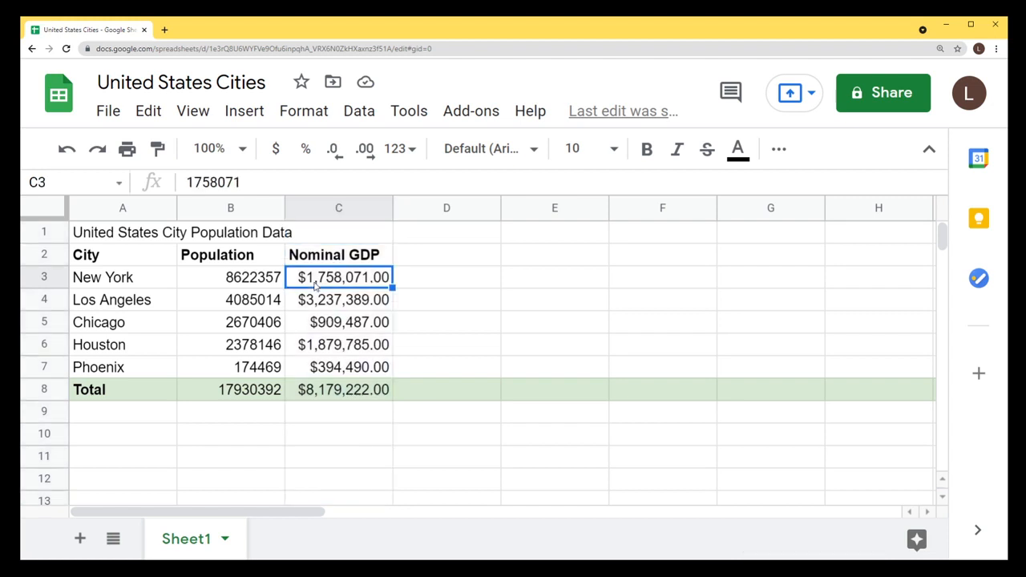
left_click(350, 419)
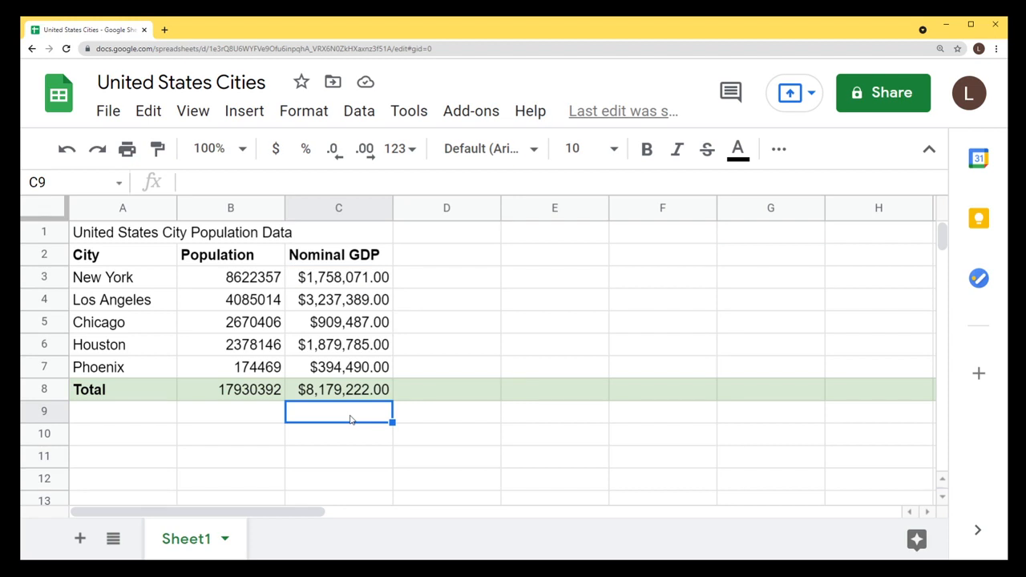
left_click(346, 465)
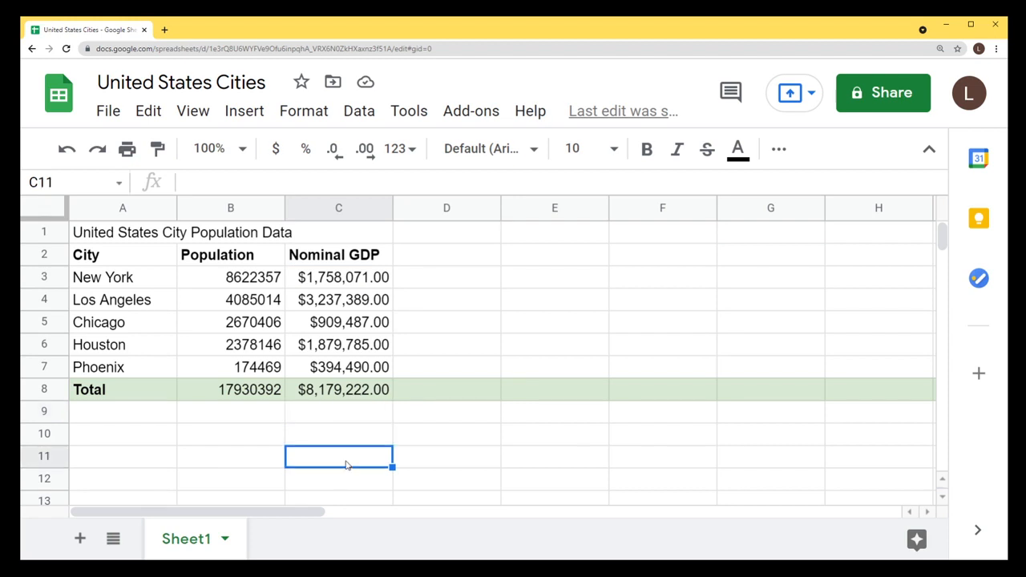
type("100")
key("Return")
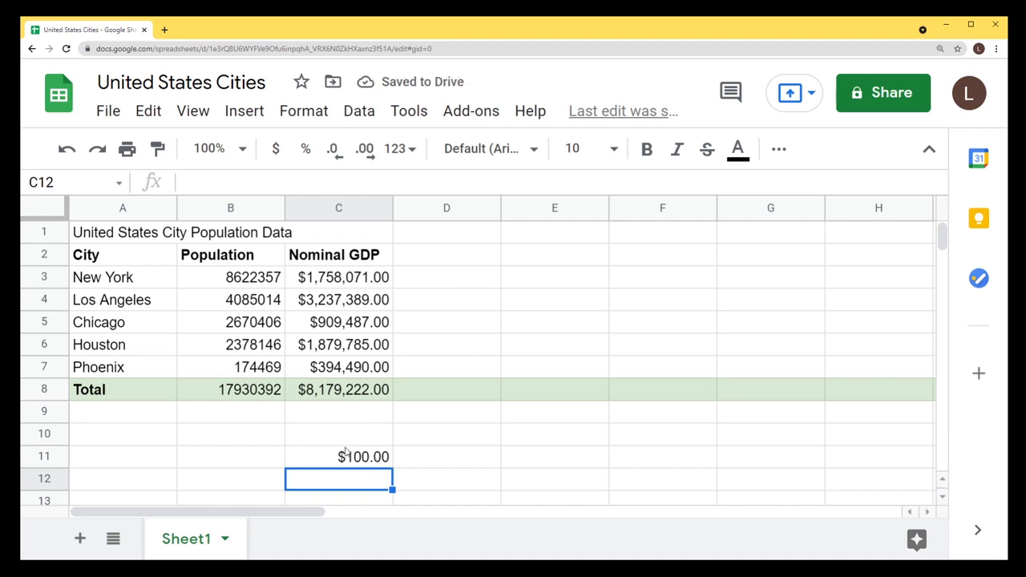
left_click(368, 459)
key("Delete")
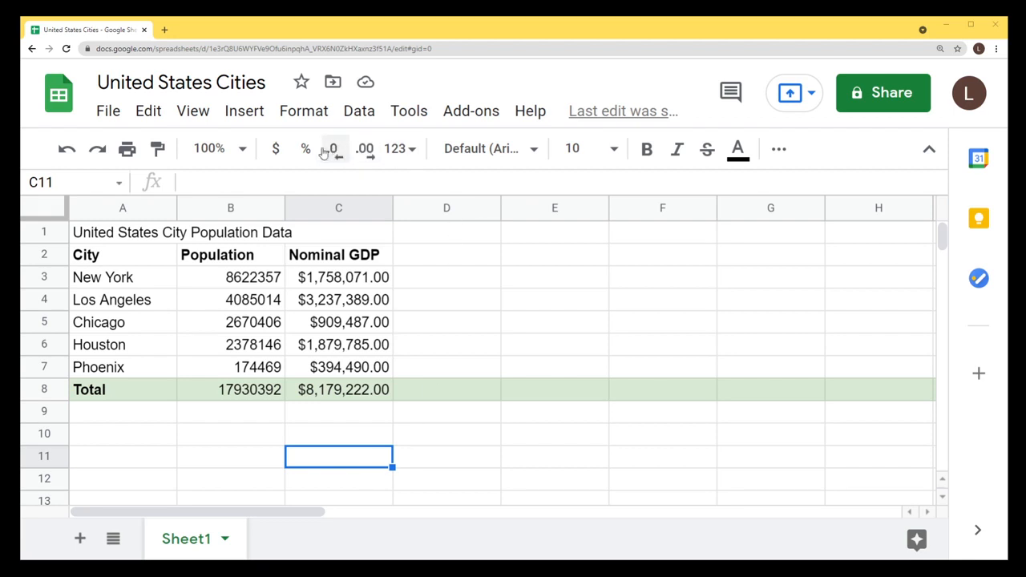
Remove all decimals from column C so GDP figures read as whole dollars, e.g. $1,758,071.
left_click(337, 208)
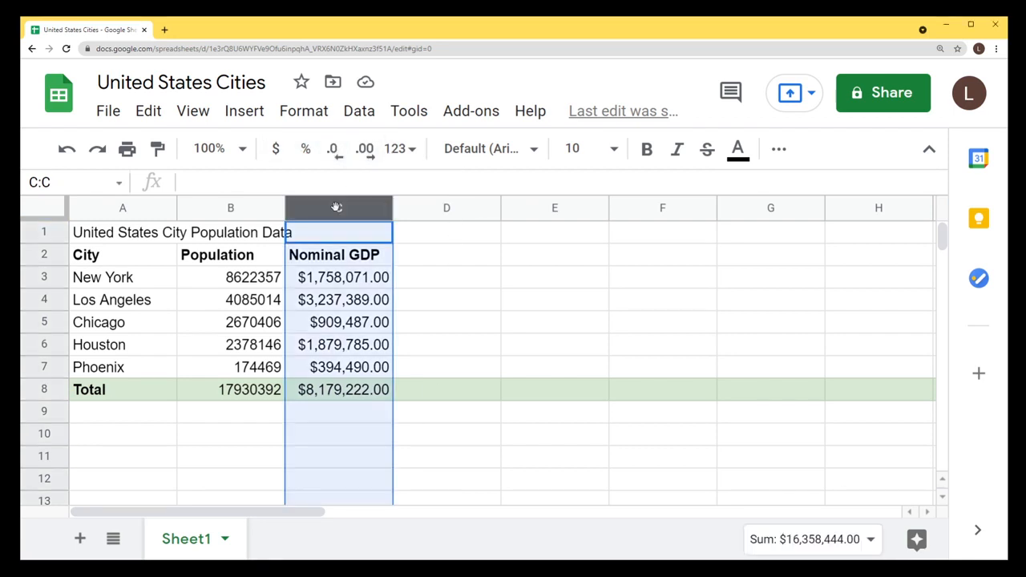
left_click(340, 158)
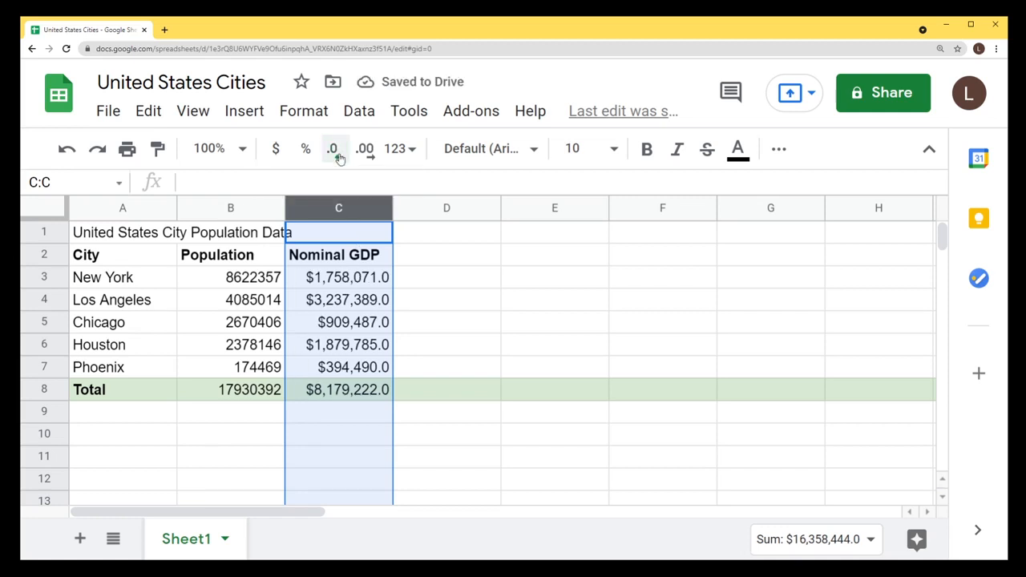
left_click(340, 158)
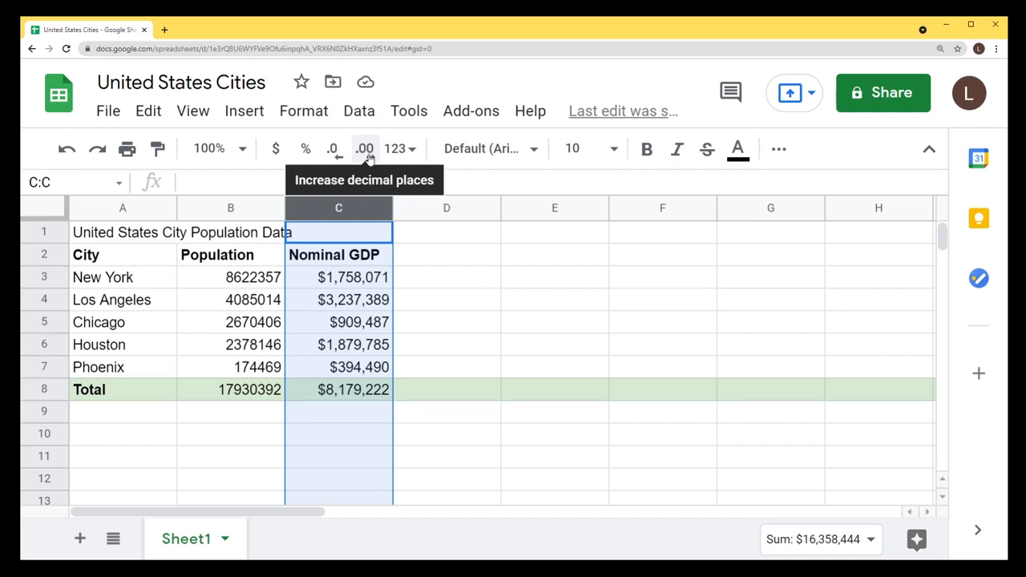
left_click(368, 157)
left_click(368, 157)
left_click(369, 158)
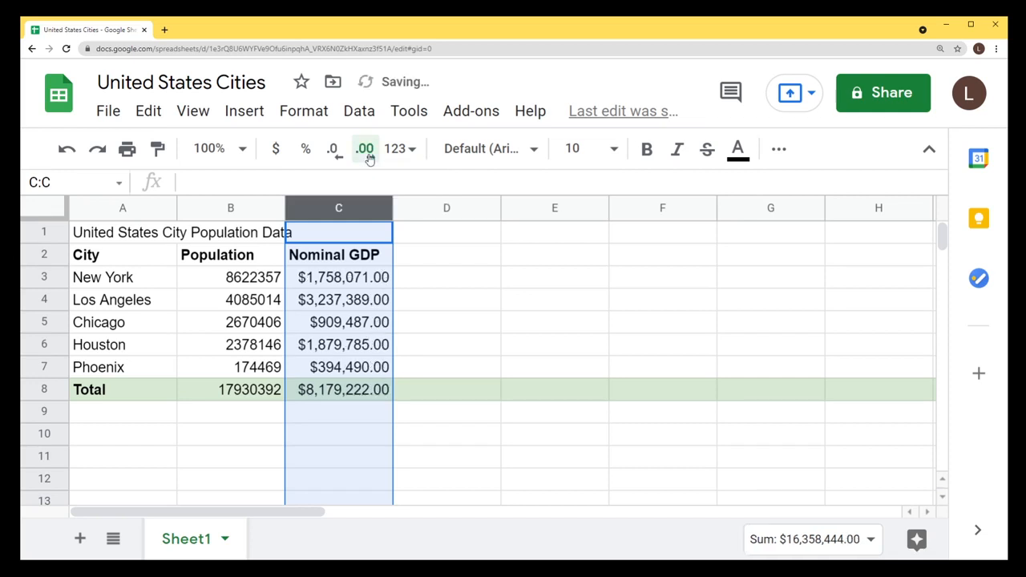
left_click(369, 158)
left_click(369, 159)
left_click(370, 158)
left_click(369, 159)
left_click(369, 159)
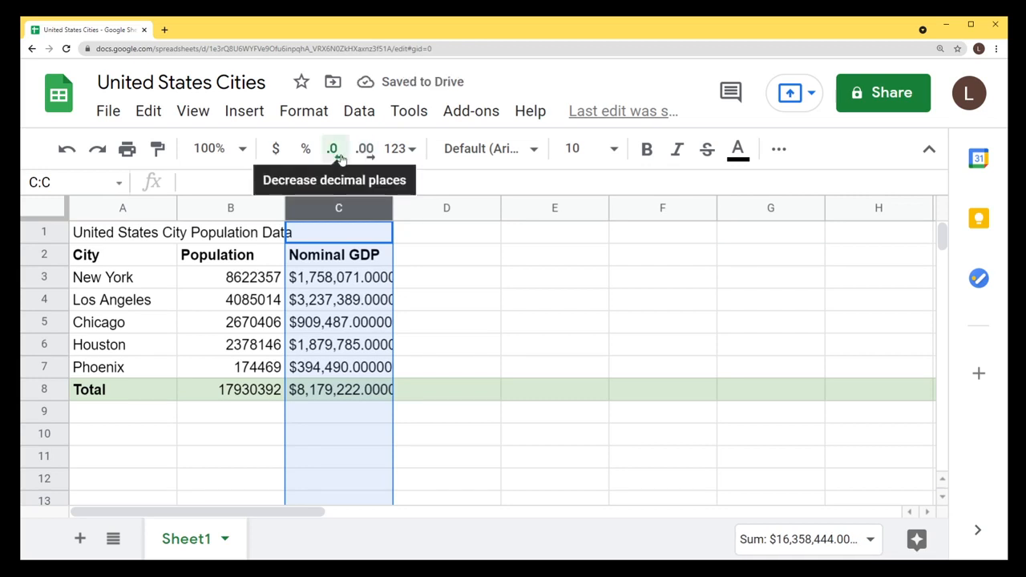
left_click(339, 158)
left_click(339, 158)
left_click(339, 157)
left_click(339, 158)
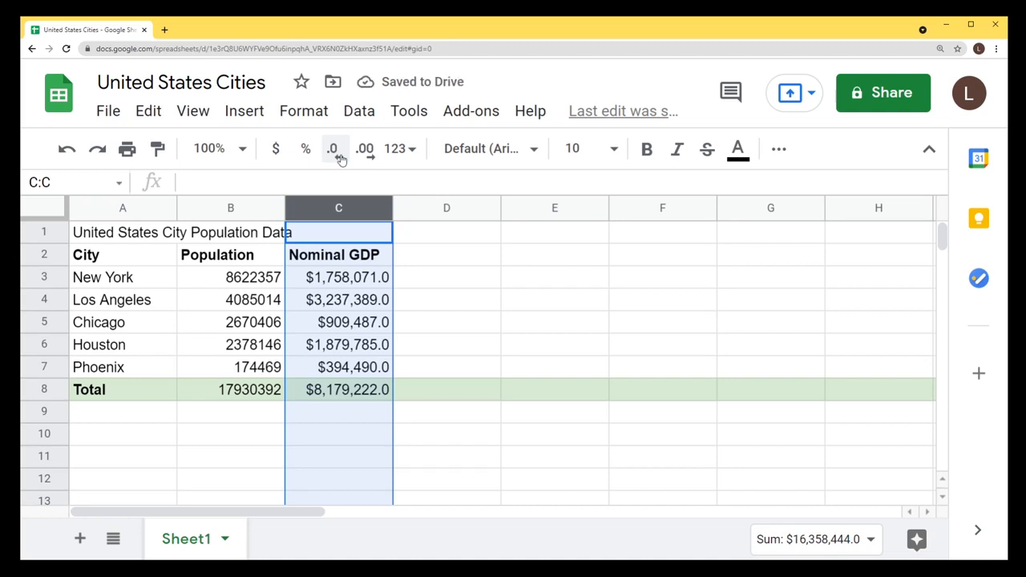
left_click(339, 158)
Select the title cells across row 1.
left_click(446, 344)
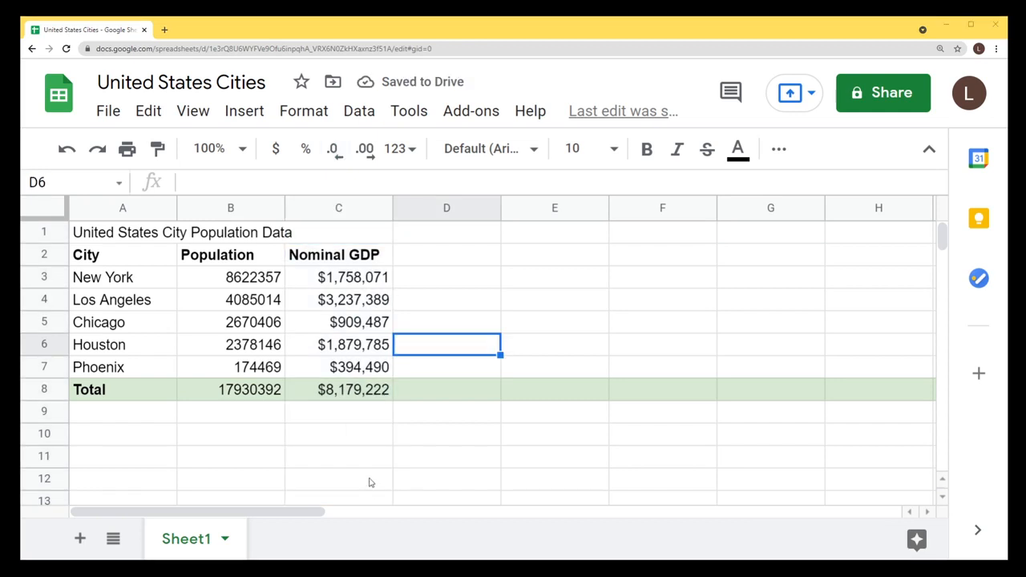
left_click_drag(115, 238, 331, 241)
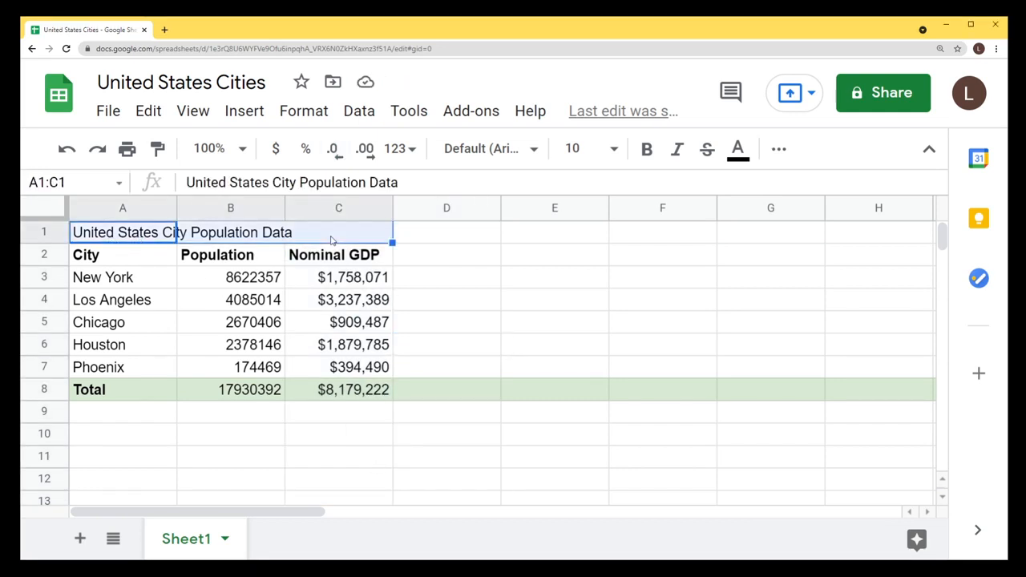
left_click(245, 236)
Merge all of A1:C1 into one cell holding the United States City Population Data title.
left_click(133, 237)
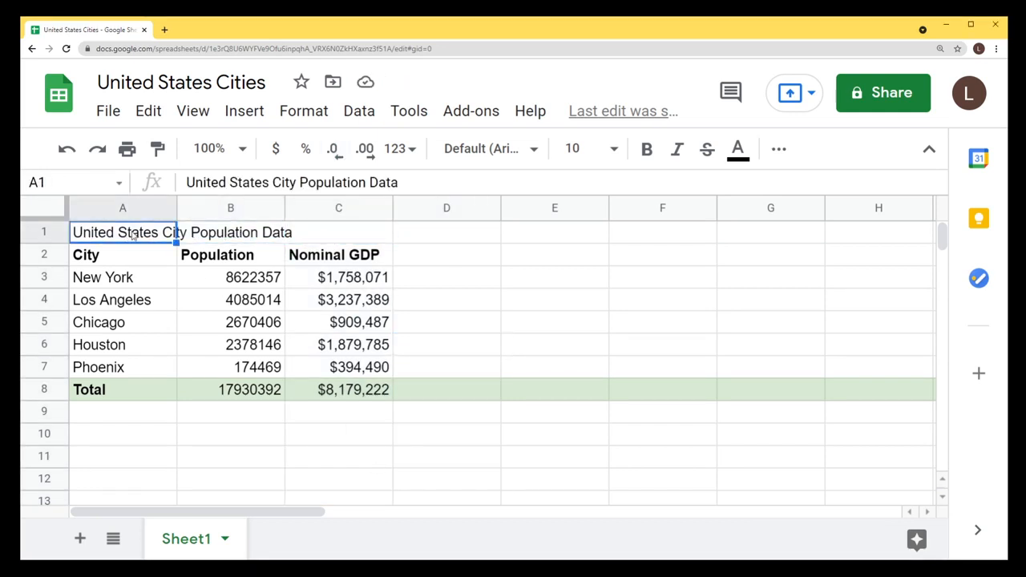
left_click(222, 237)
left_click(302, 234)
left_click(255, 238)
left_click(115, 234)
left_click_drag(132, 236, 312, 236)
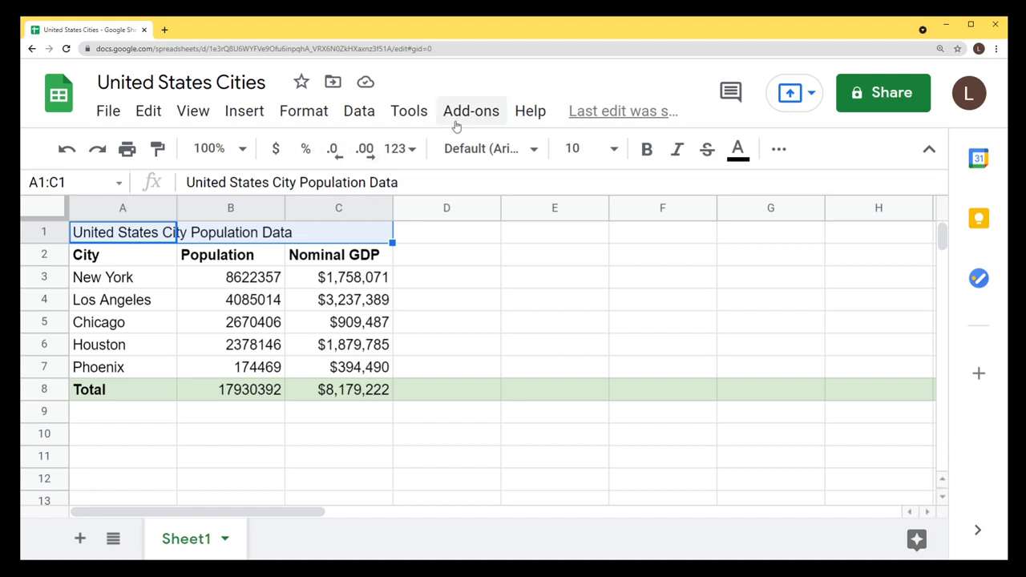
left_click(313, 115)
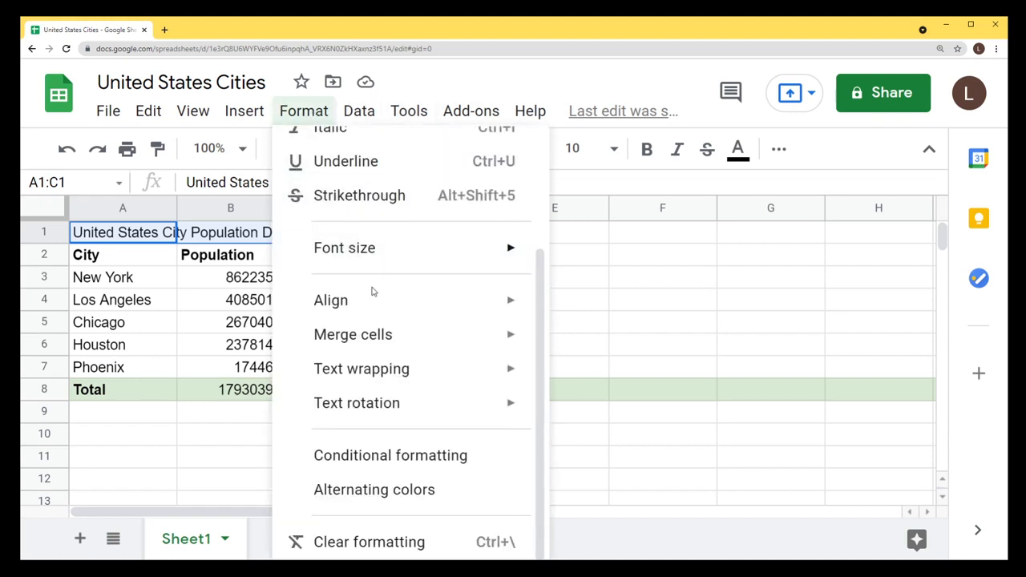
mouse_move(387, 335)
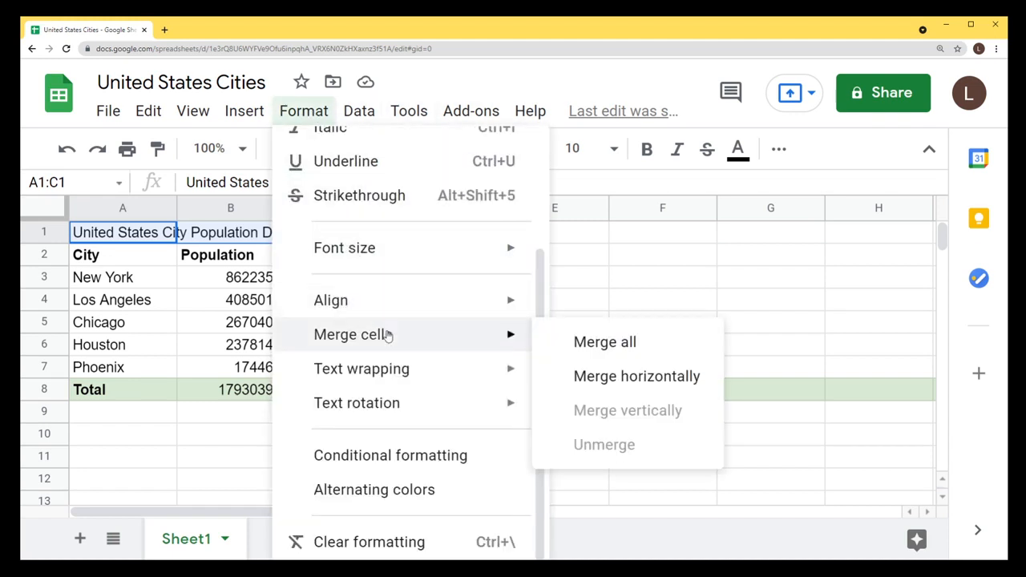
left_click(604, 343)
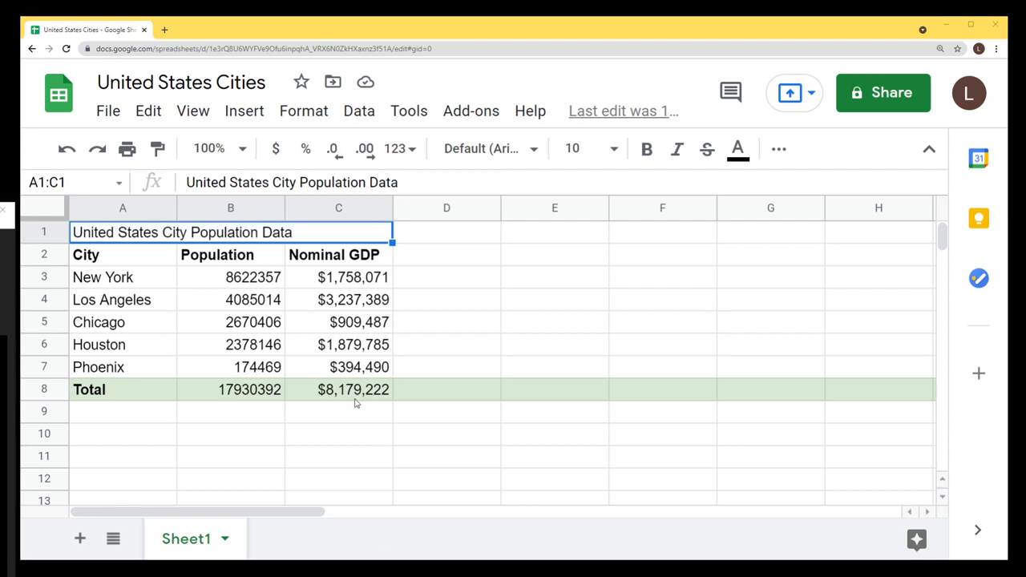
Give the merged title a black fill and white text.
left_click(320, 230)
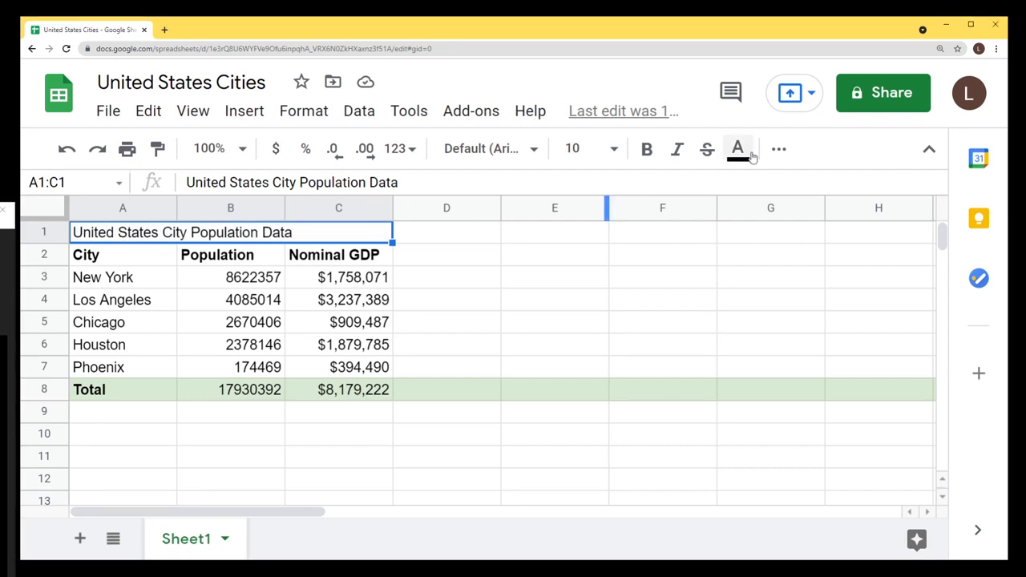
left_click(779, 148)
left_click(330, 188)
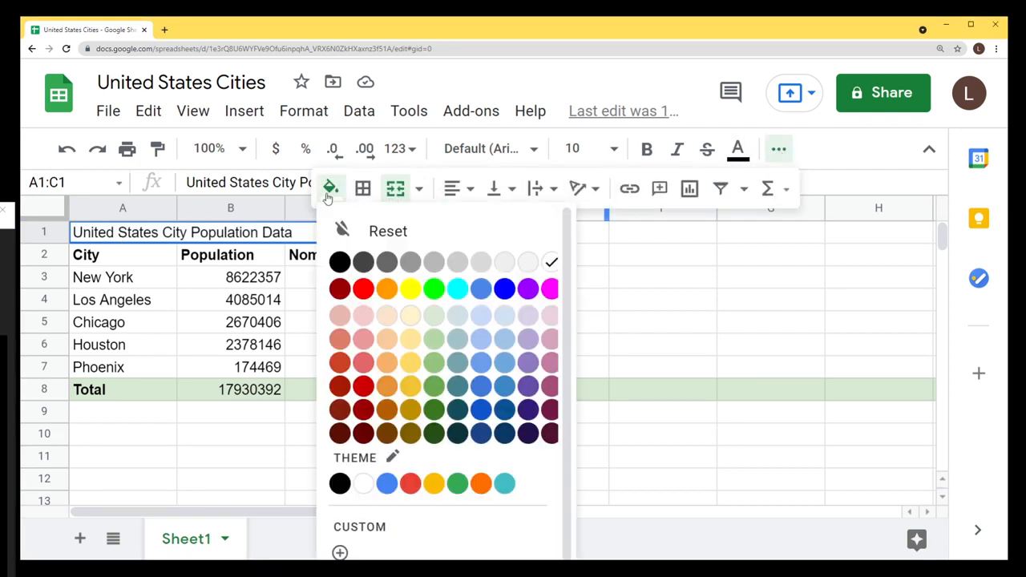
left_click(339, 262)
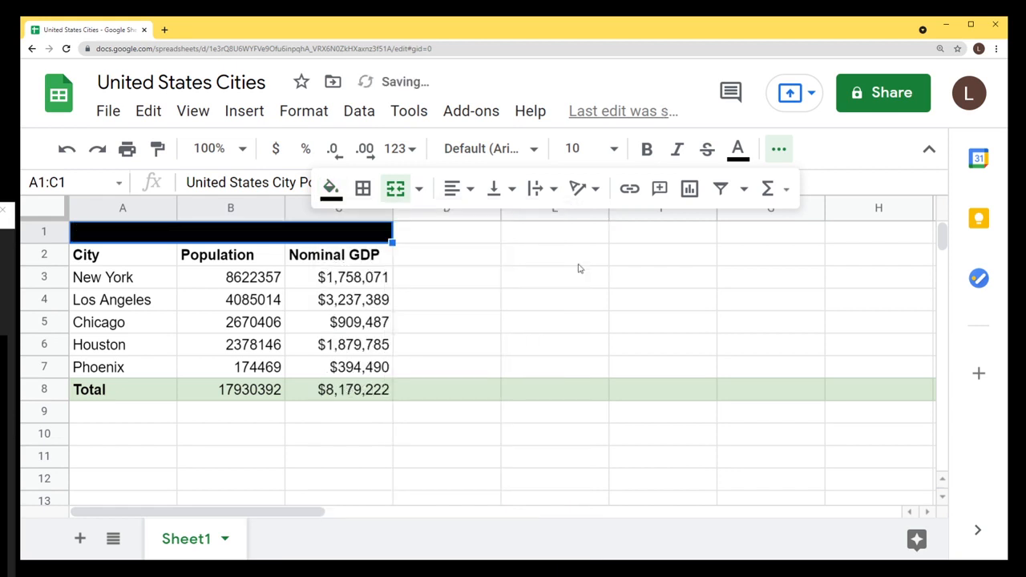
left_click(739, 149)
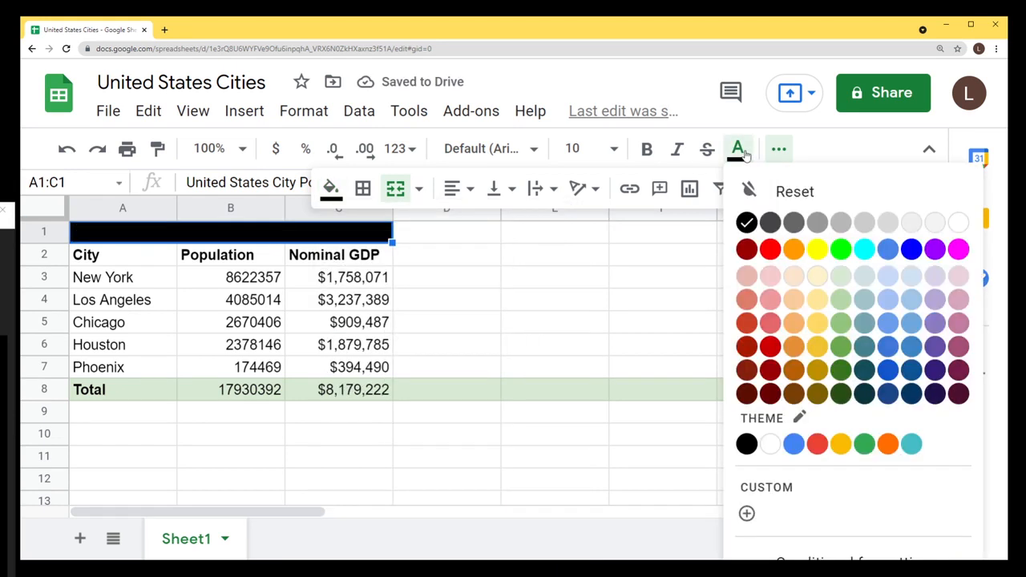
left_click(958, 223)
Set the title font size to 12.
left_click(232, 277)
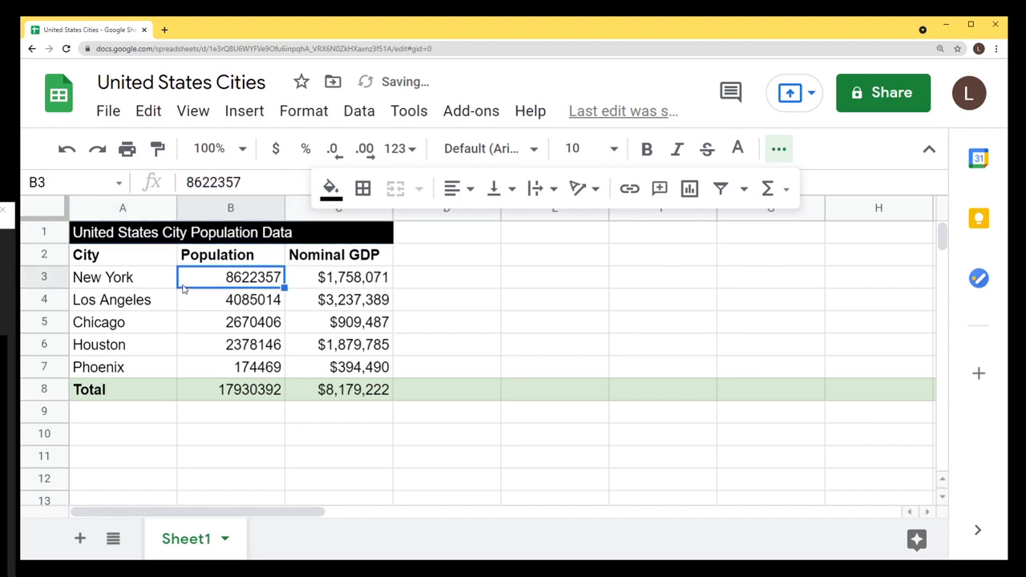
left_click(390, 232)
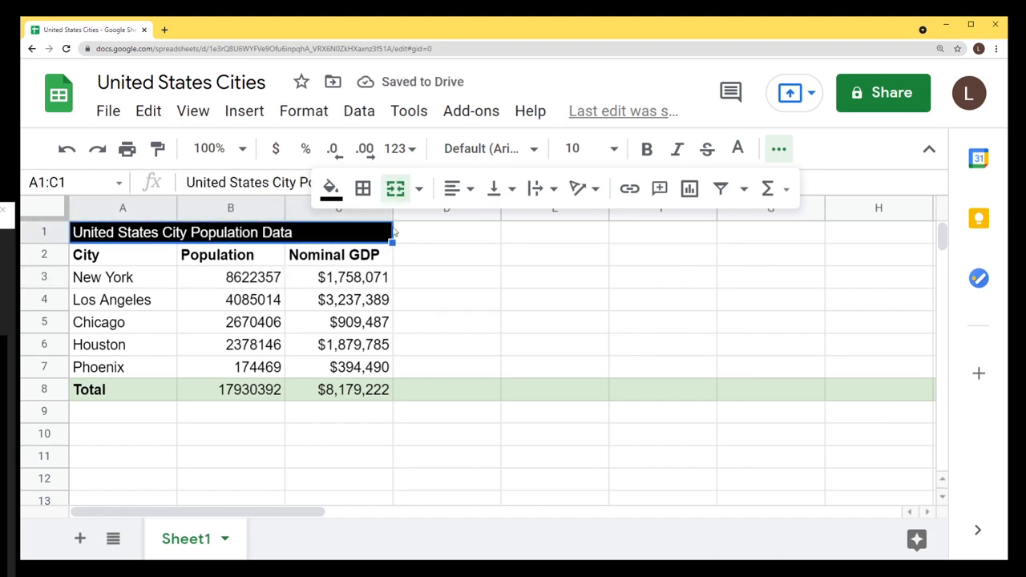
left_click(779, 148)
left_click(615, 150)
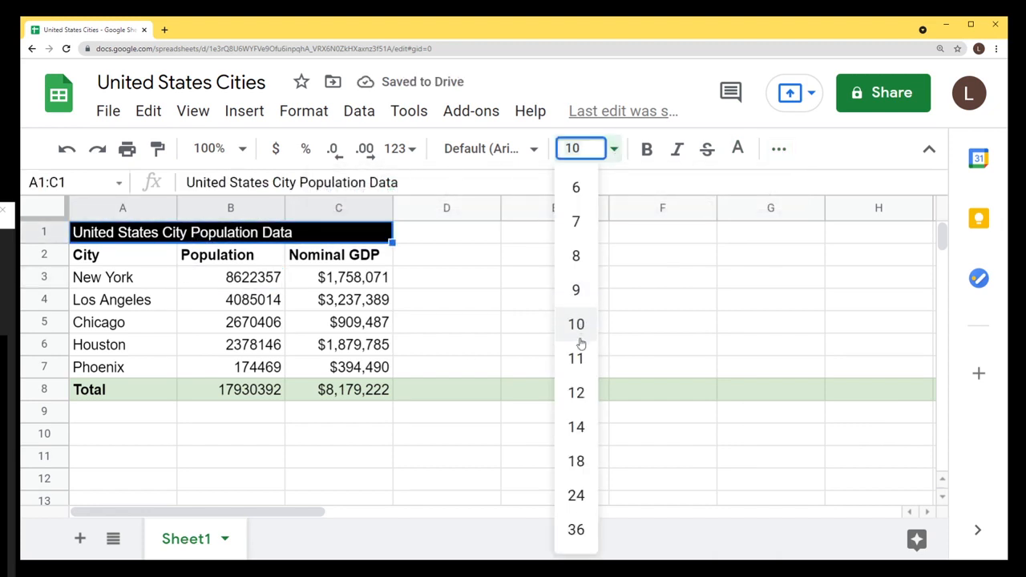
left_click(575, 392)
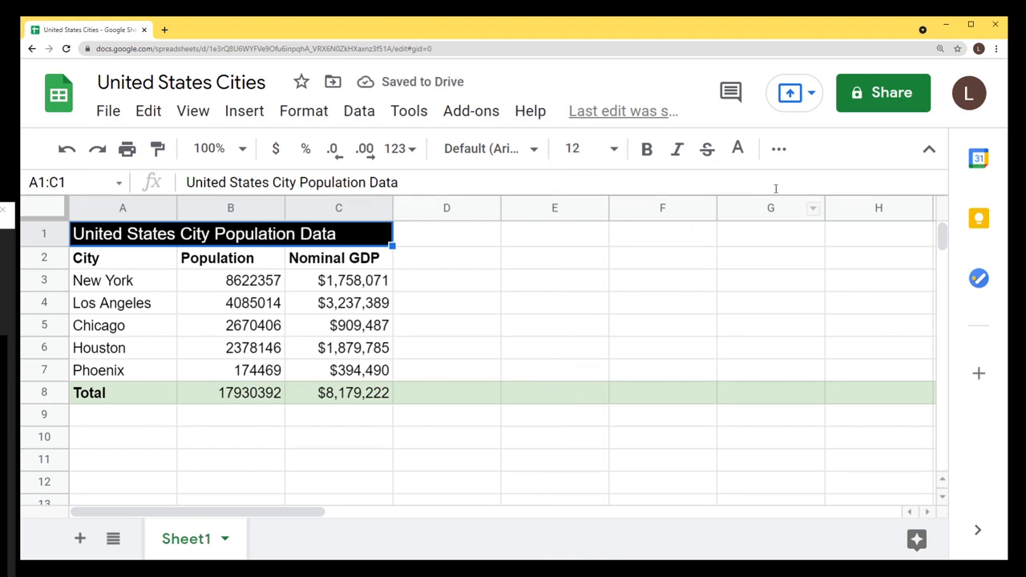
Centre the title horizontally, make row 1 taller, and centre it vertically.
left_click(781, 149)
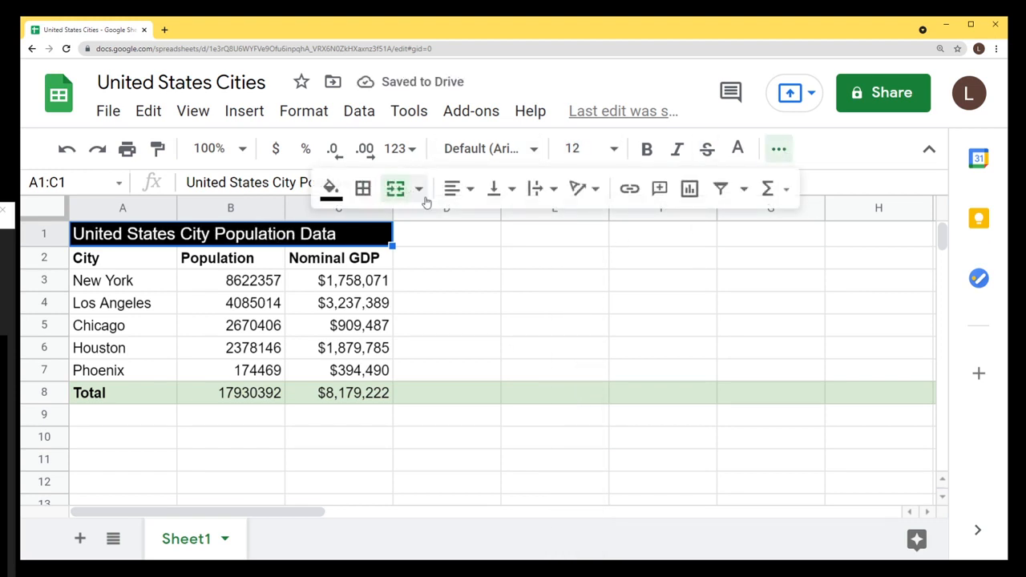
left_click(451, 190)
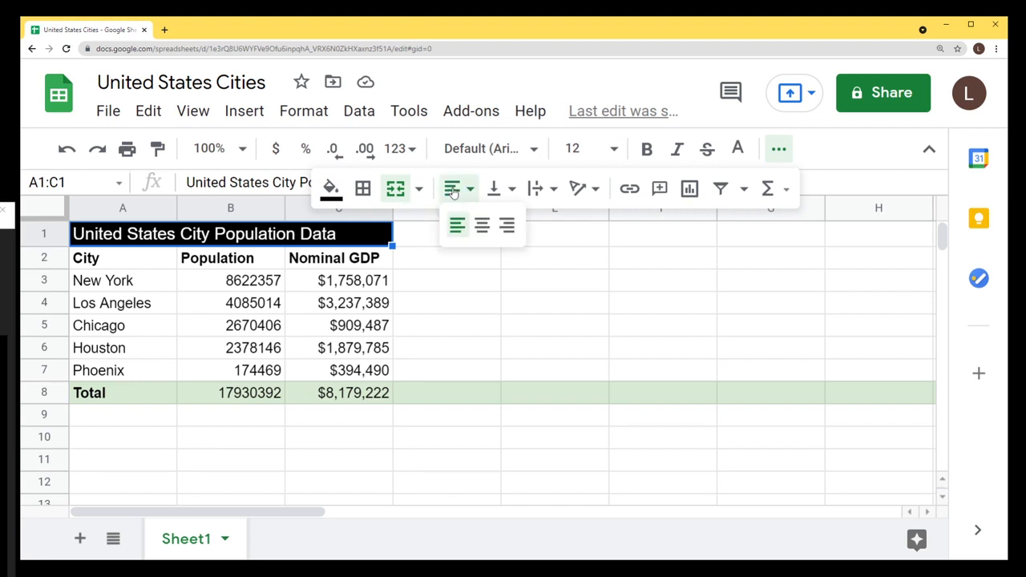
left_click(480, 227)
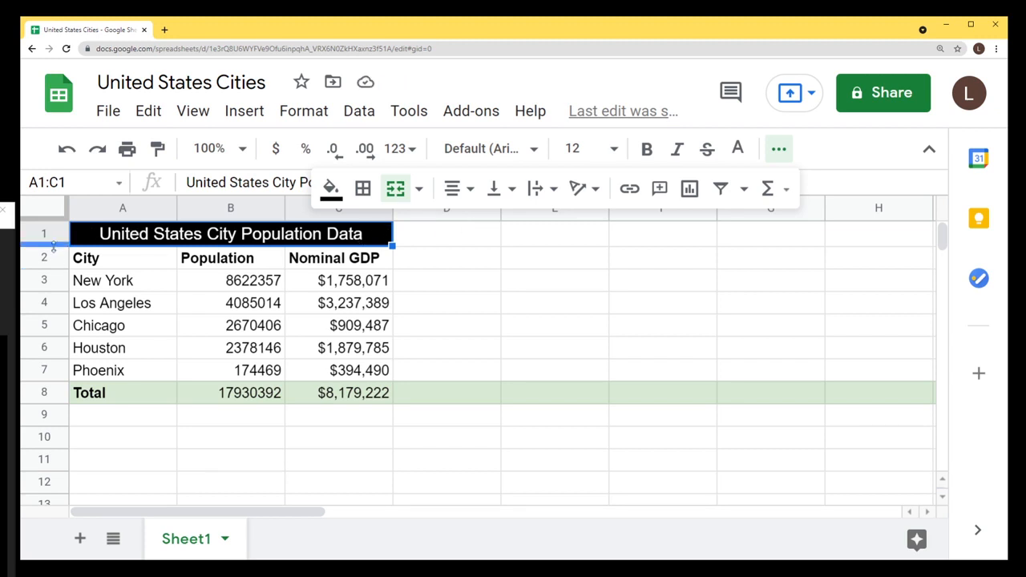
left_click_drag(54, 244, 55, 270)
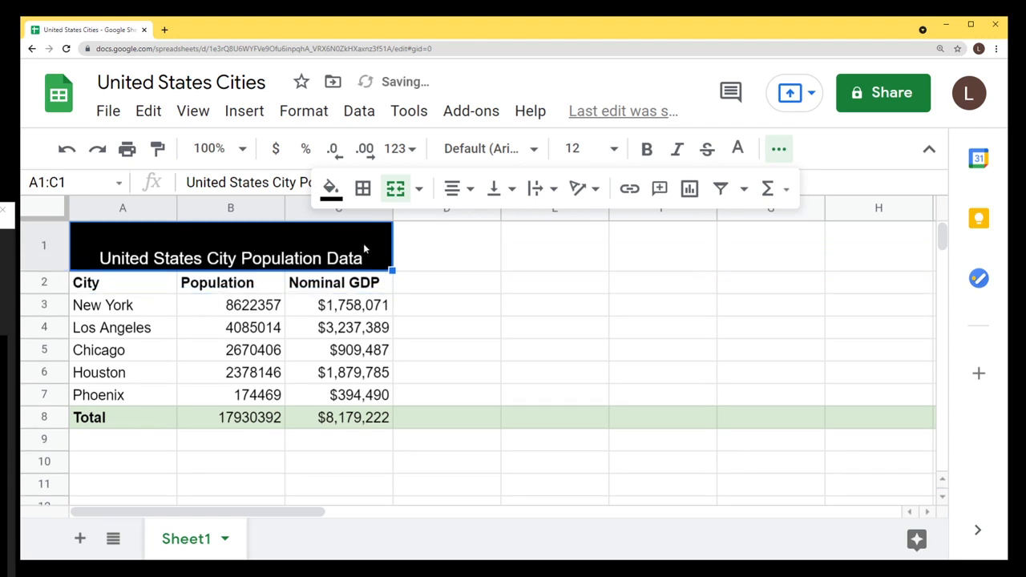
left_click(497, 191)
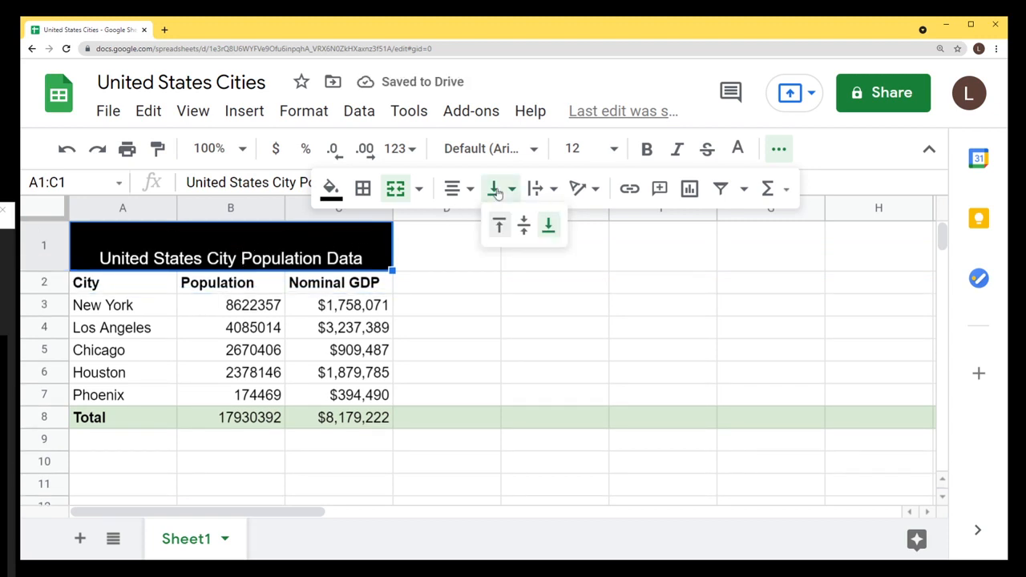
left_click(523, 225)
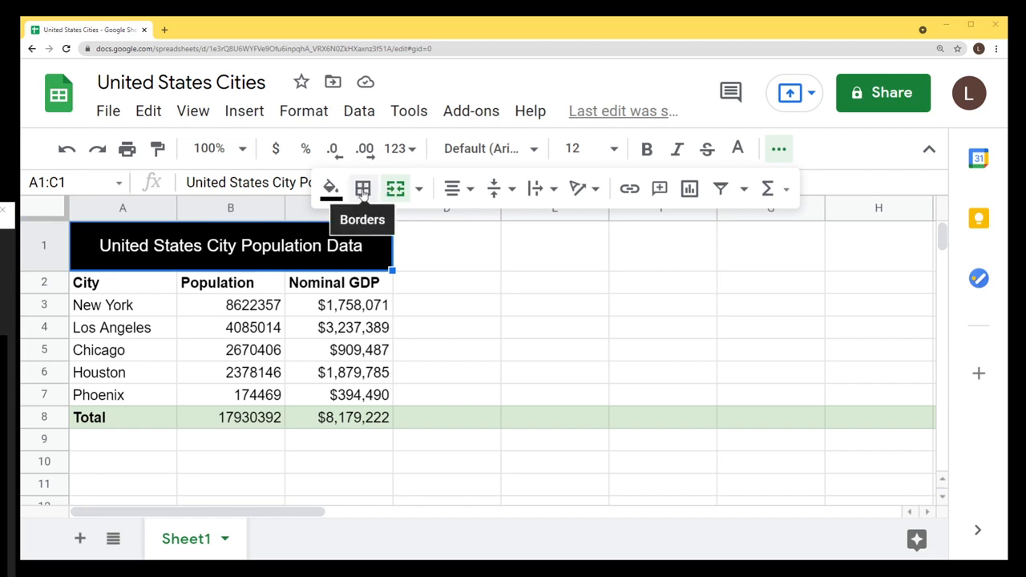
Try all borders on B4:C6, then undo them.
left_click_drag(243, 330, 325, 373)
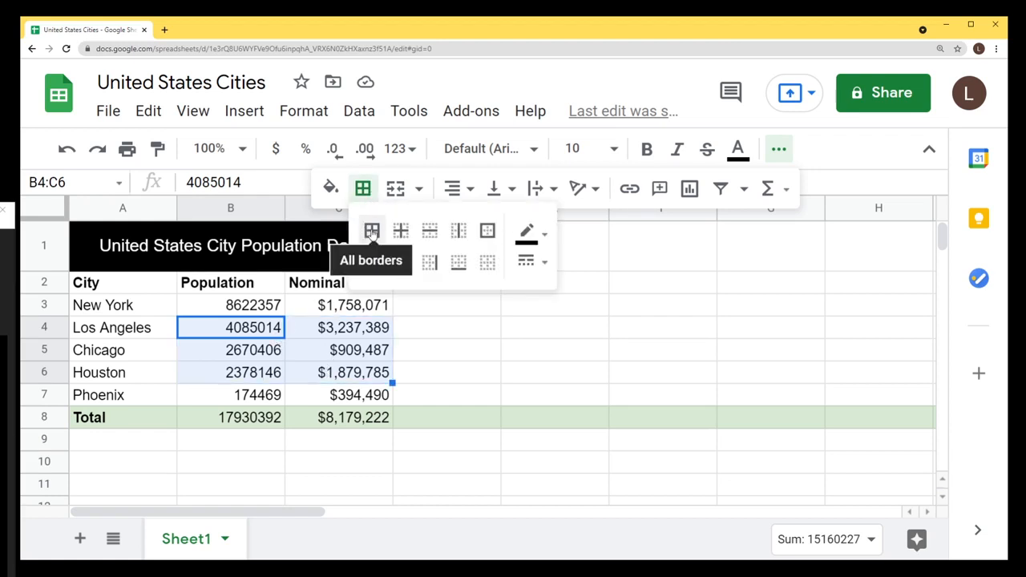
left_click(371, 233)
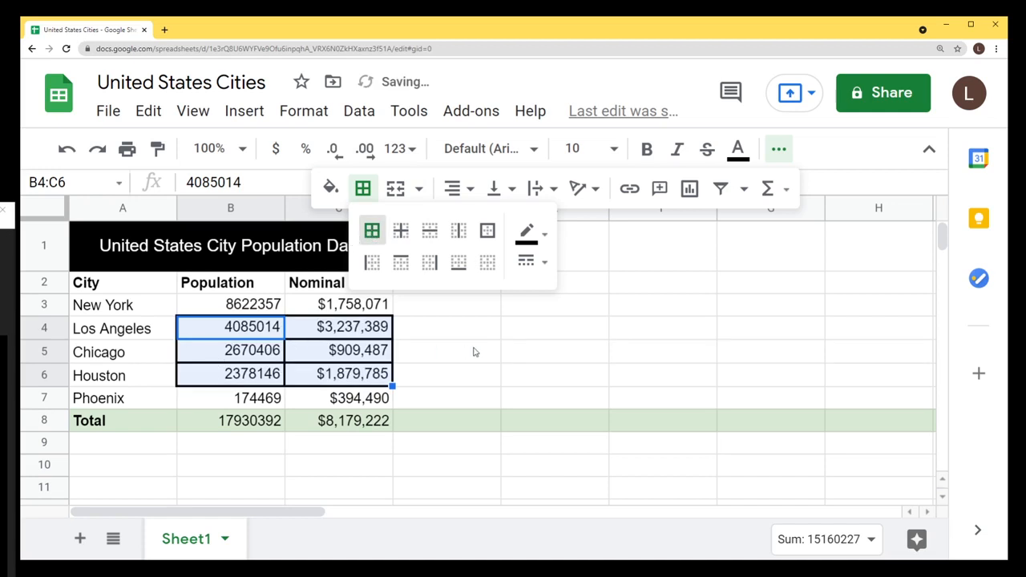
left_click(474, 350)
left_click_drag(245, 333, 341, 380)
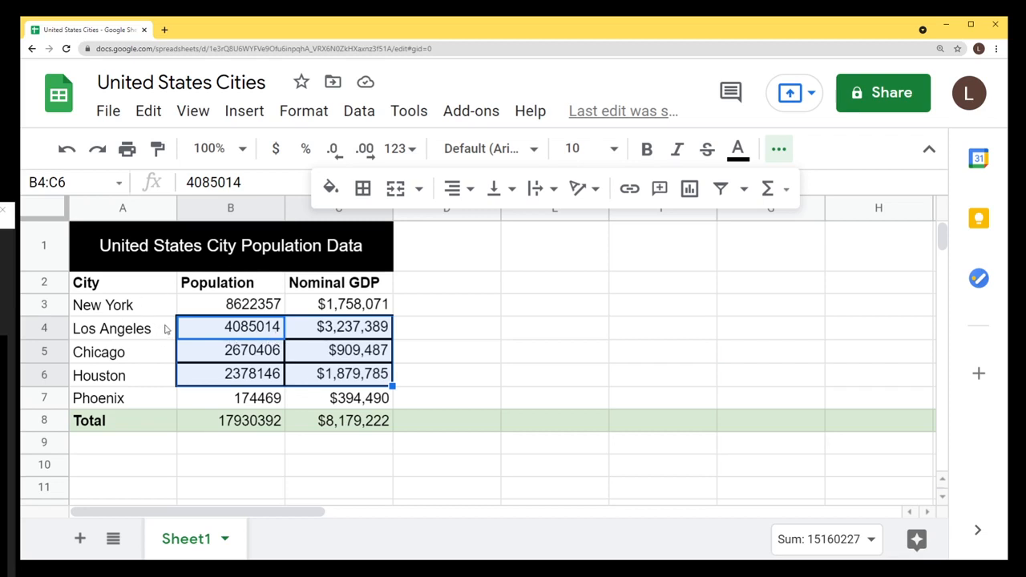
key("ctrl+z")
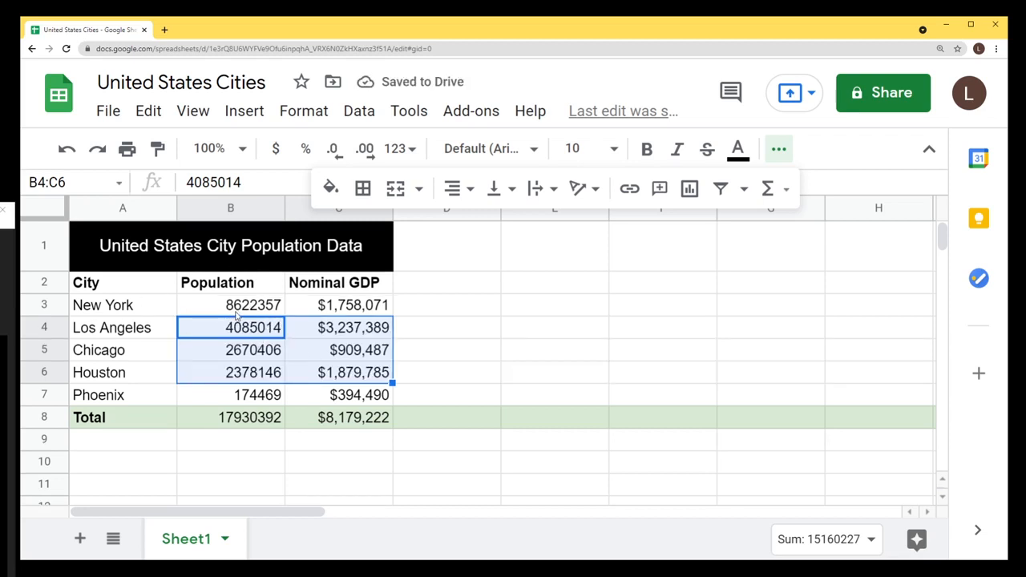
Add a left border to the Population values B3:B7.
left_click_drag(236, 313, 239, 397)
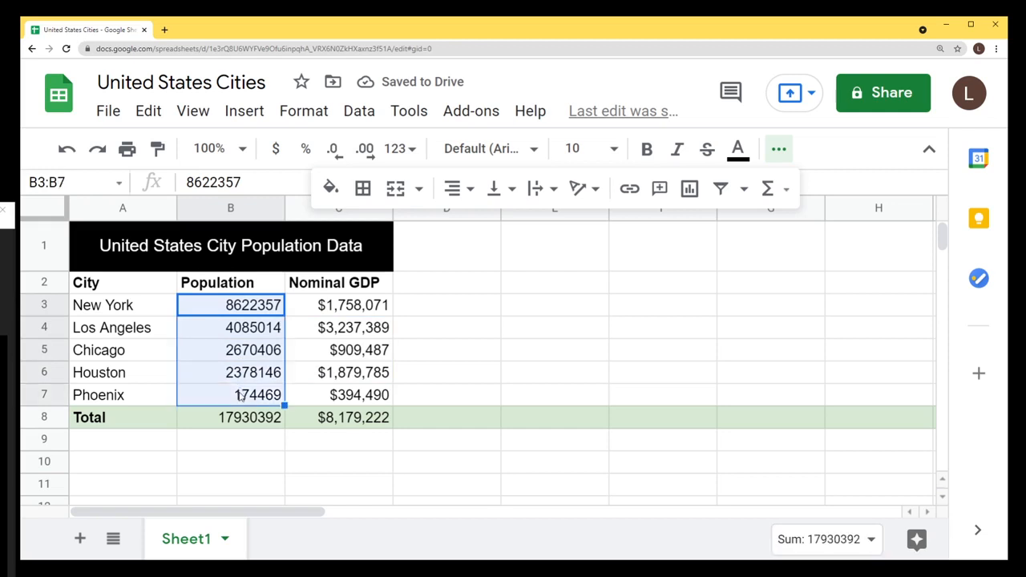
left_click(363, 190)
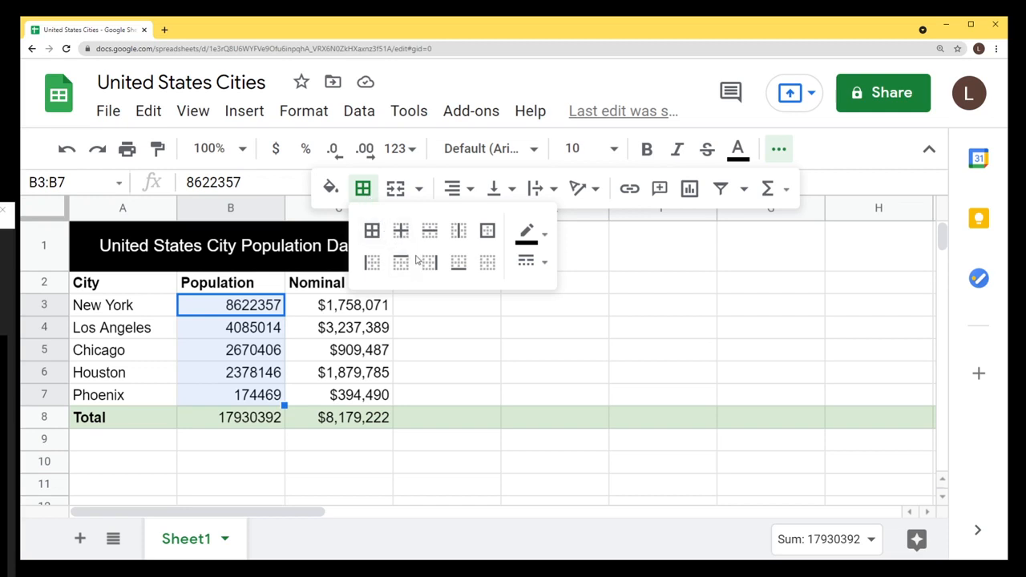
left_click(373, 265)
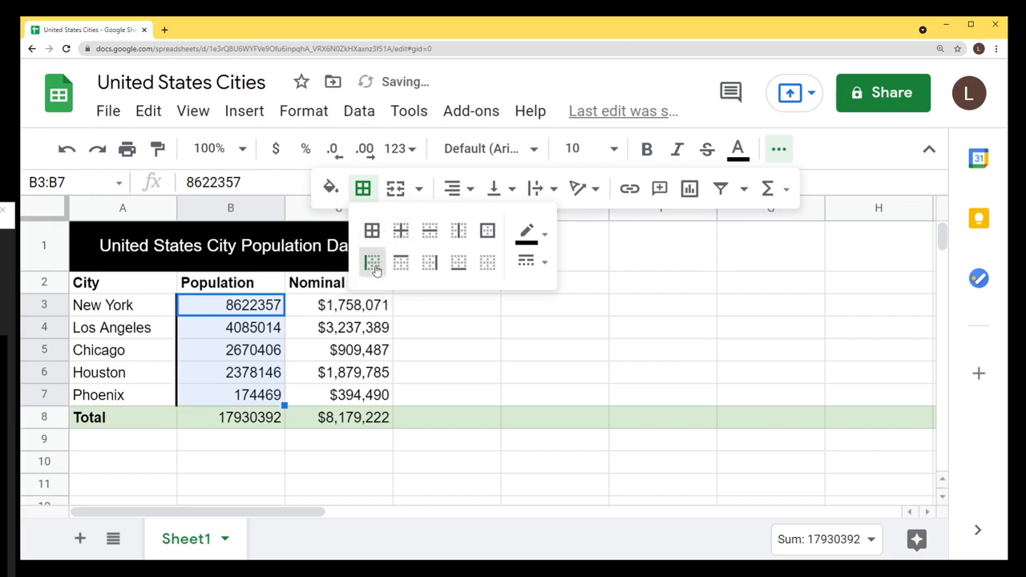
left_click(226, 335)
left_click_drag(206, 318, 211, 396)
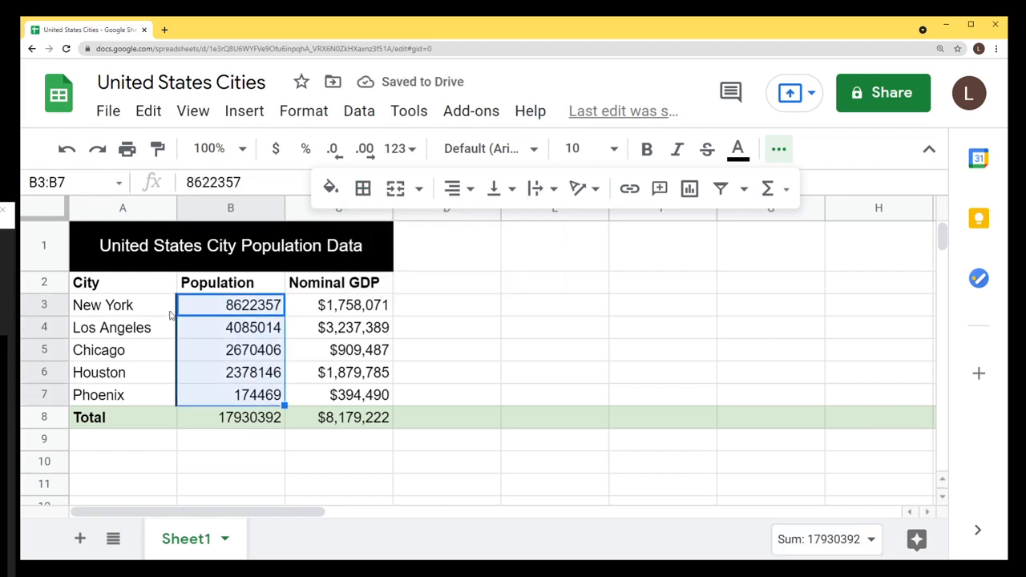
key("Left")
left_click_drag(215, 307, 217, 392)
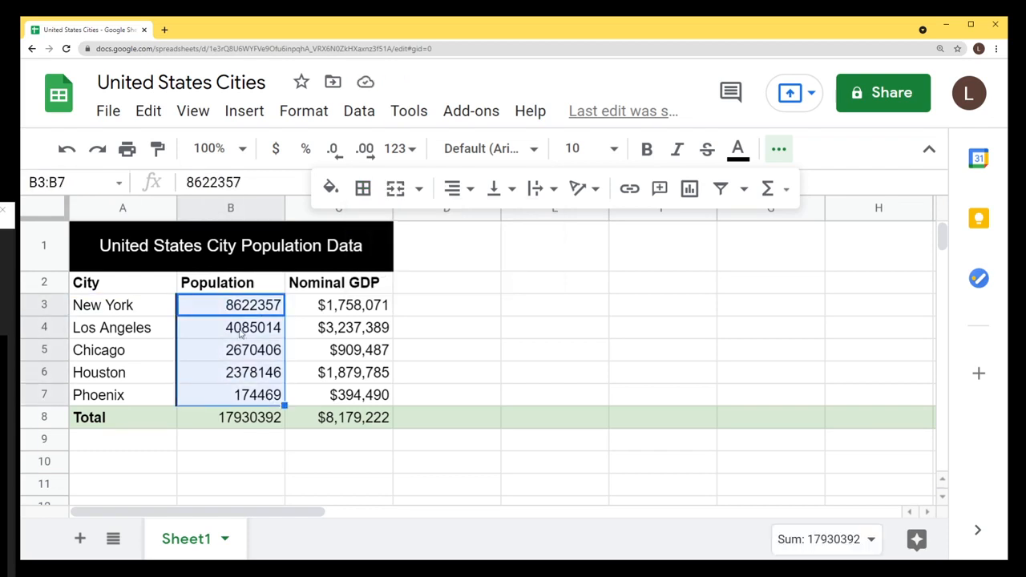
Add a bottom border under the Phoenix cell A7, above the Total row.
left_click(133, 401)
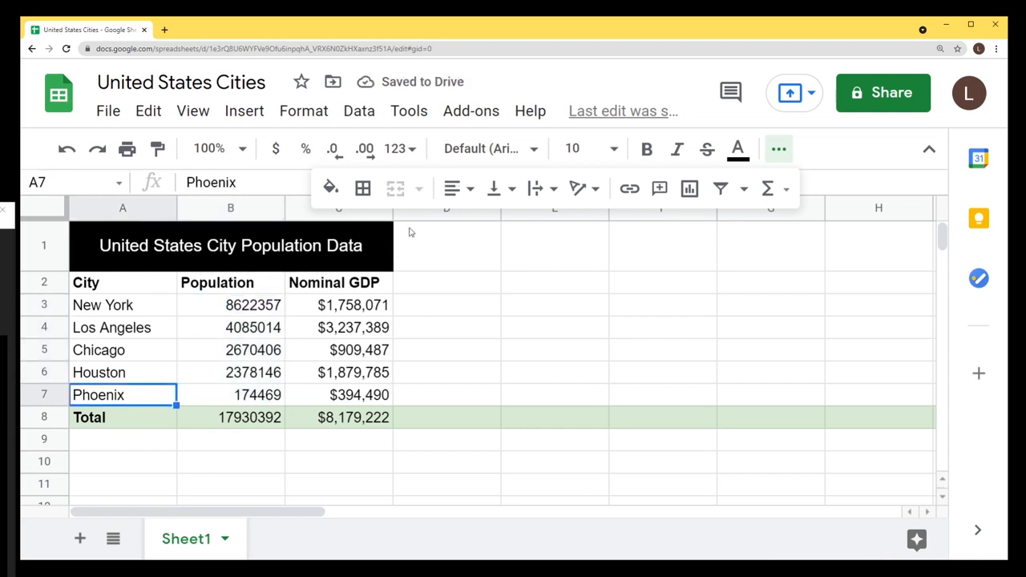
left_click(364, 187)
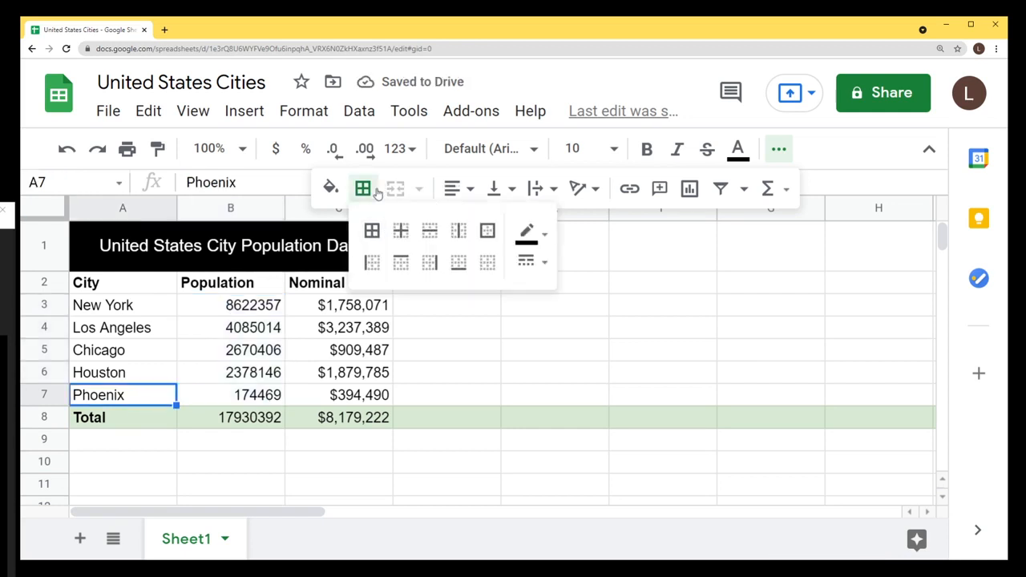
left_click(458, 265)
left_click(229, 352)
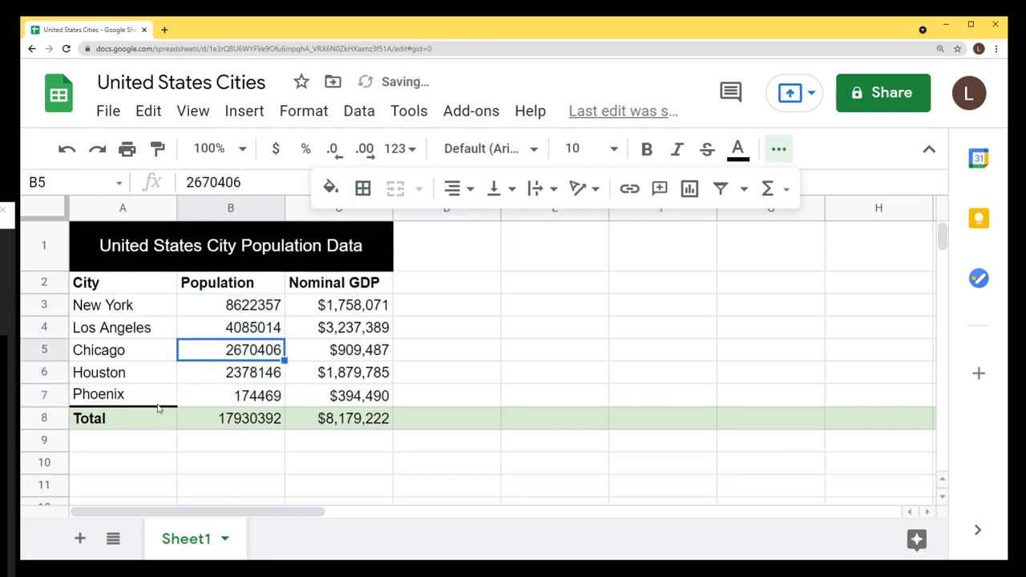
left_click(128, 405)
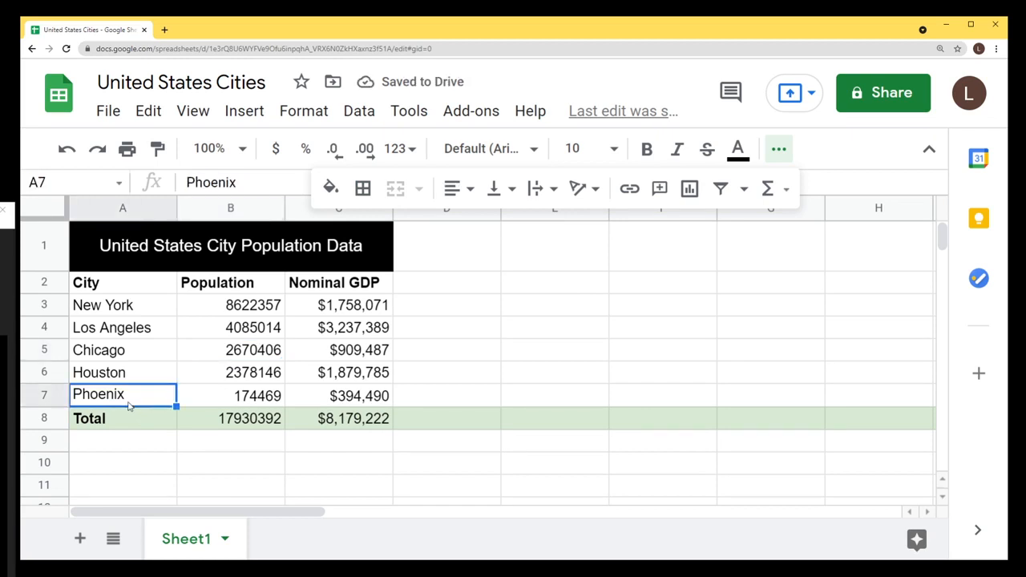
left_click(188, 351)
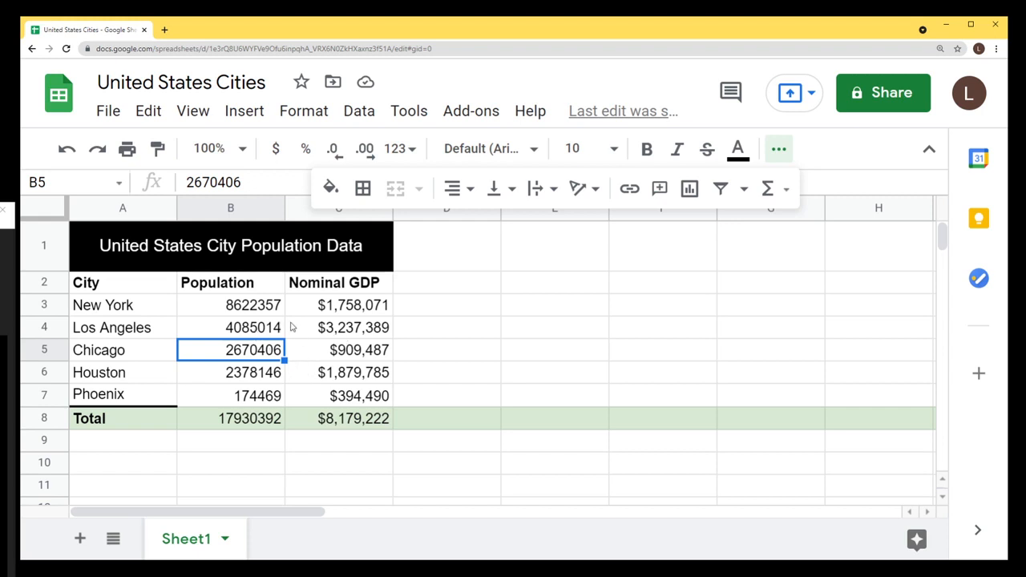
key("Up")
key("Up")
key("Up")
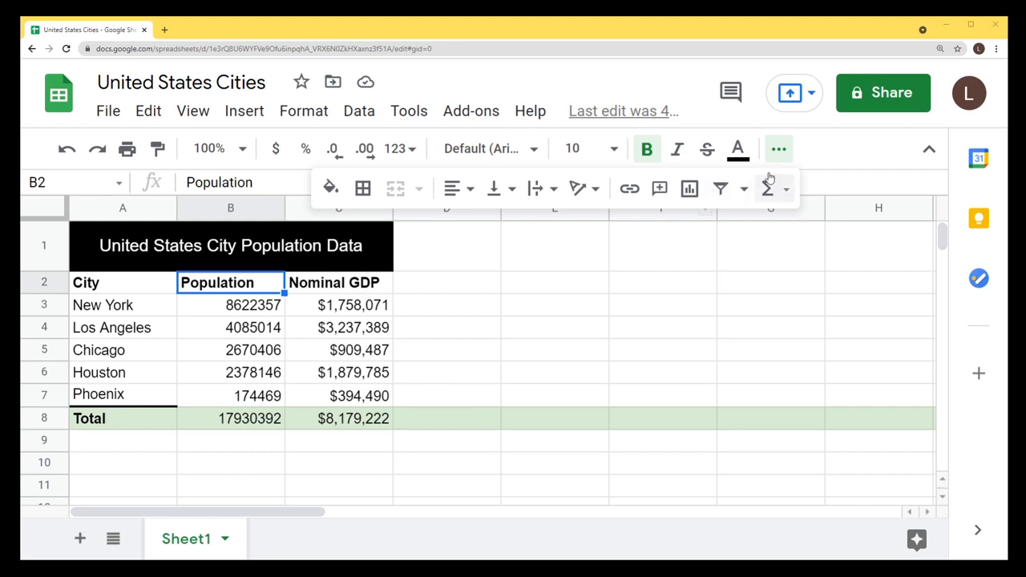
Narrow column B and tilt the Population header upward.
left_click(782, 151)
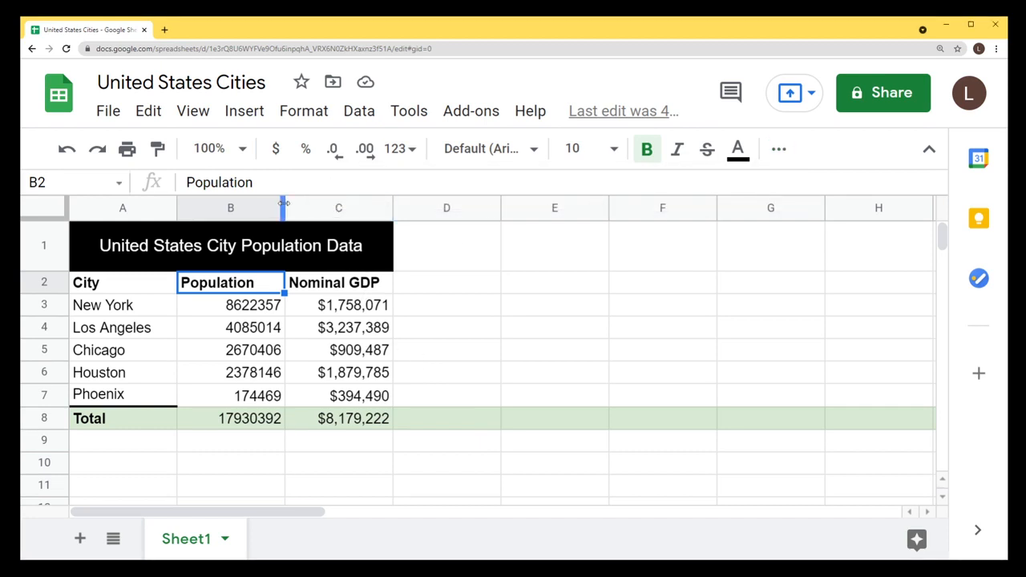
left_click_drag(284, 208, 261, 208)
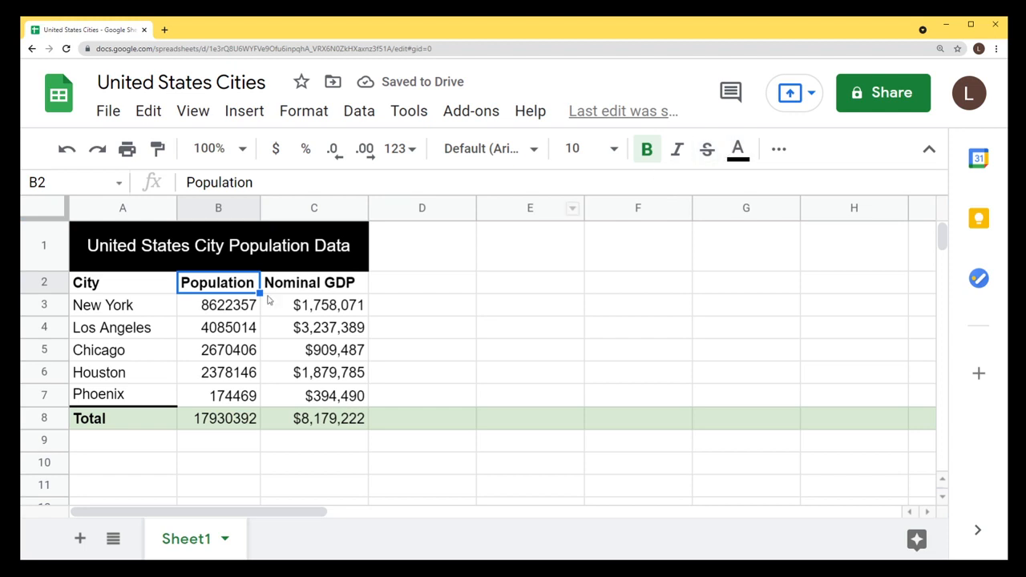
left_click(778, 148)
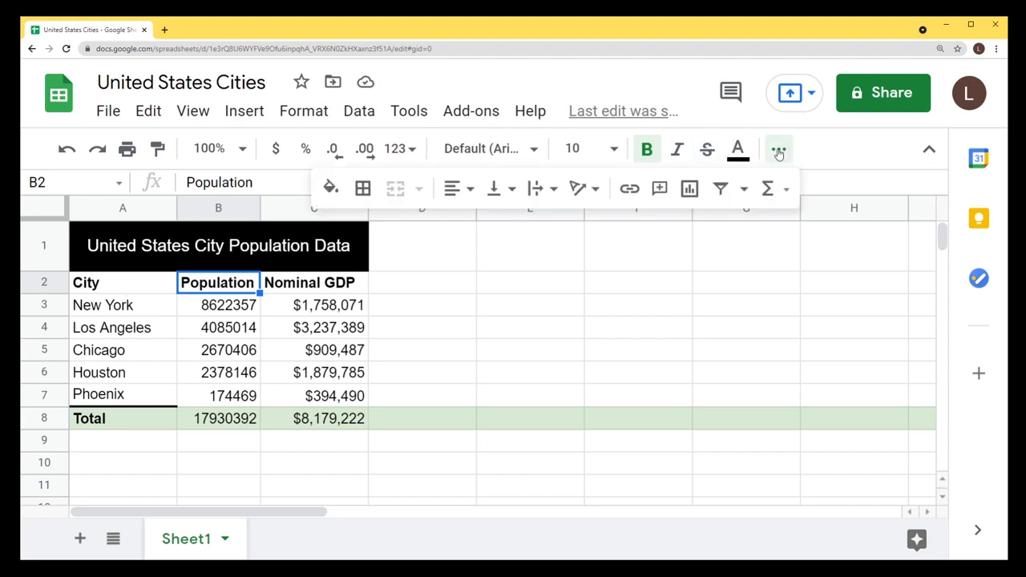
left_click(580, 191)
left_click(610, 229)
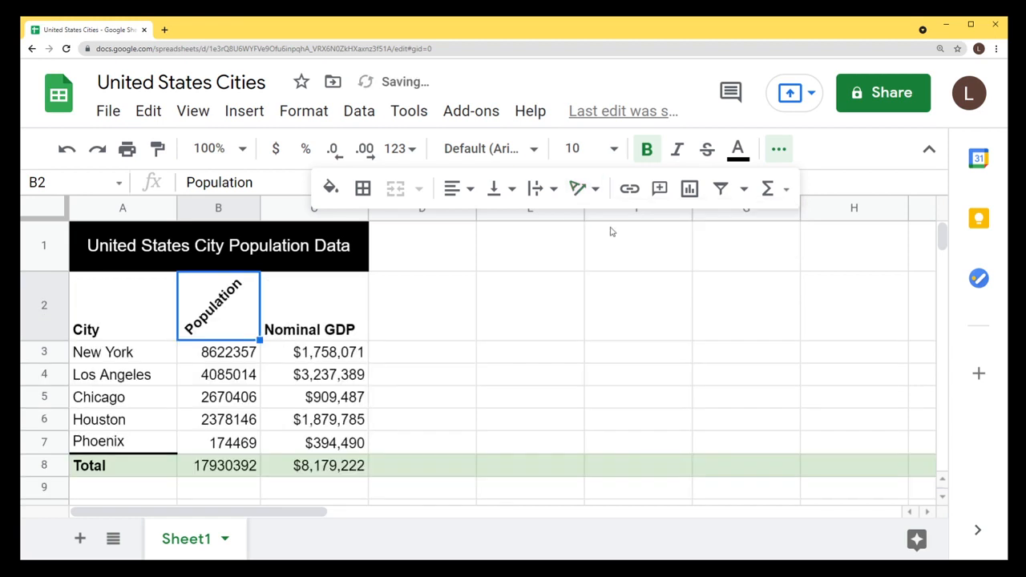
Tilt the City and Nominal GDP headers upward as well.
left_click(155, 321)
left_click(580, 190)
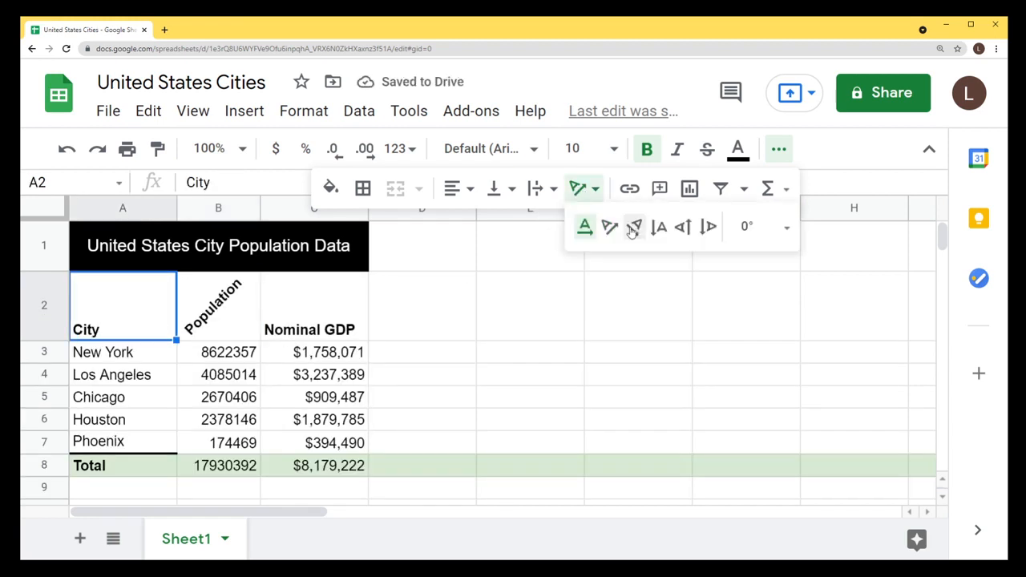
left_click(609, 227)
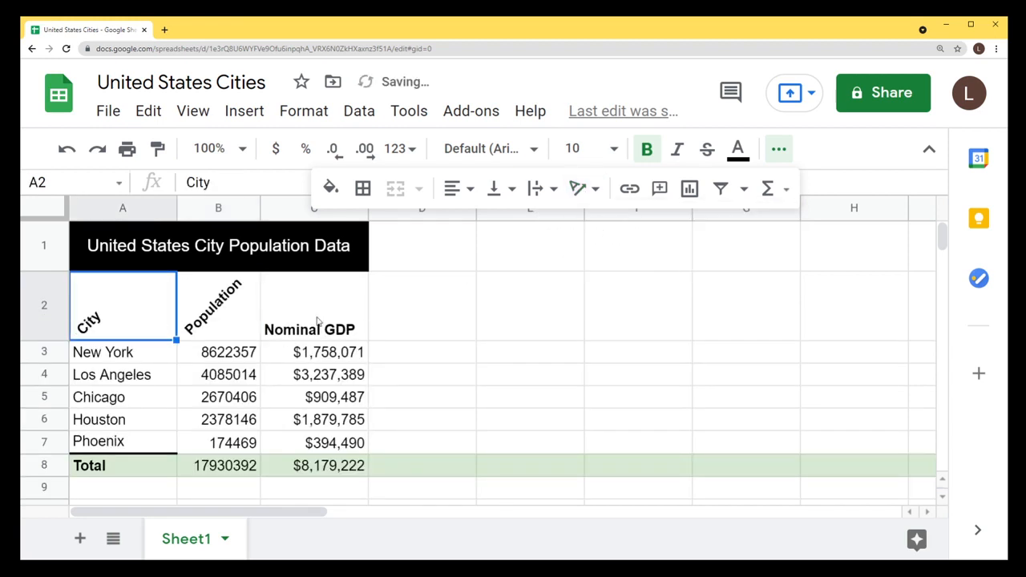
key("Right")
key("Right")
left_click(580, 191)
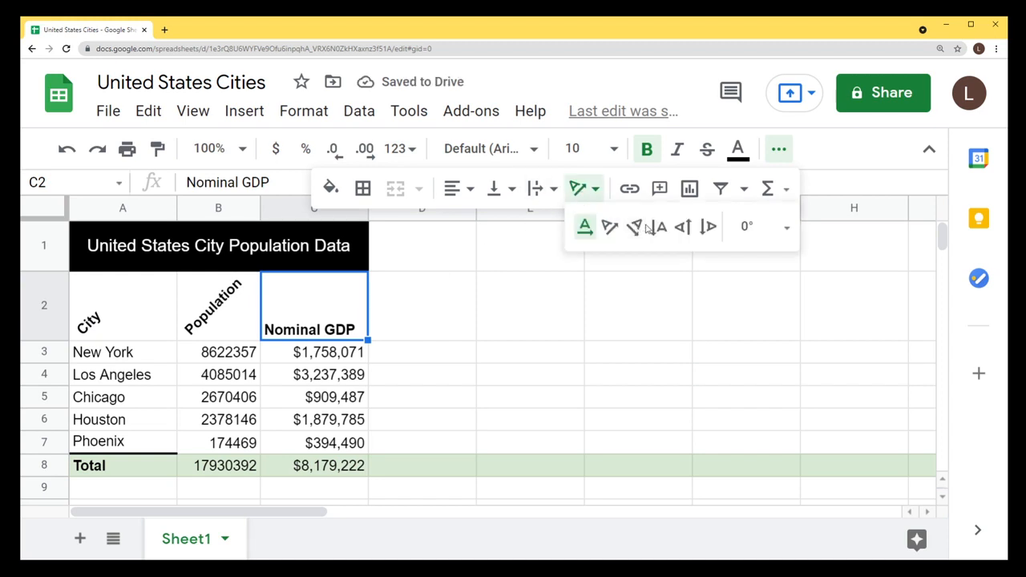
left_click(611, 228)
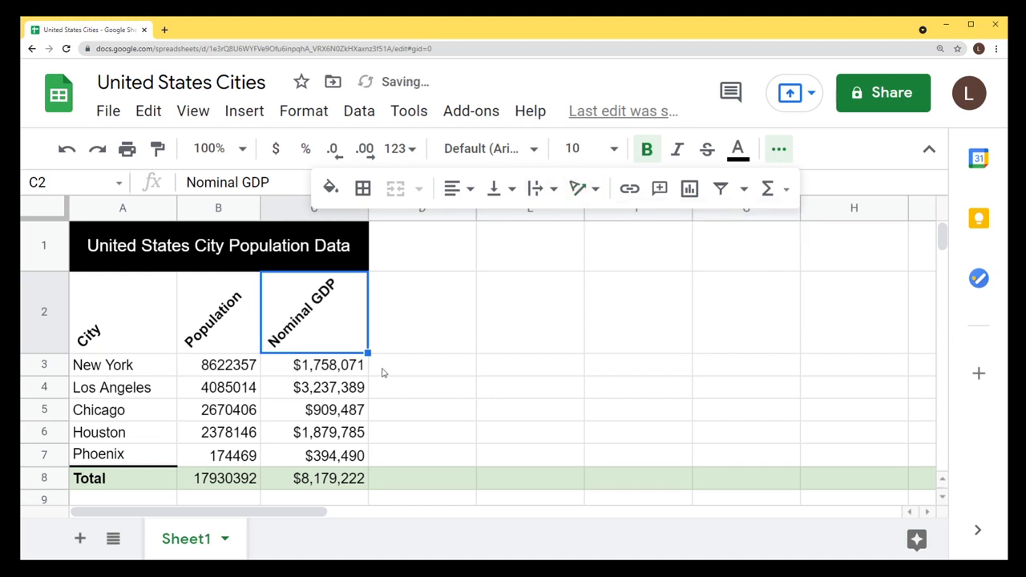
Rename the Nominal GDP header in C2 to just GDP.
double_click(313, 314)
left_click_drag(321, 283, 178, 268)
key("BackSpace")
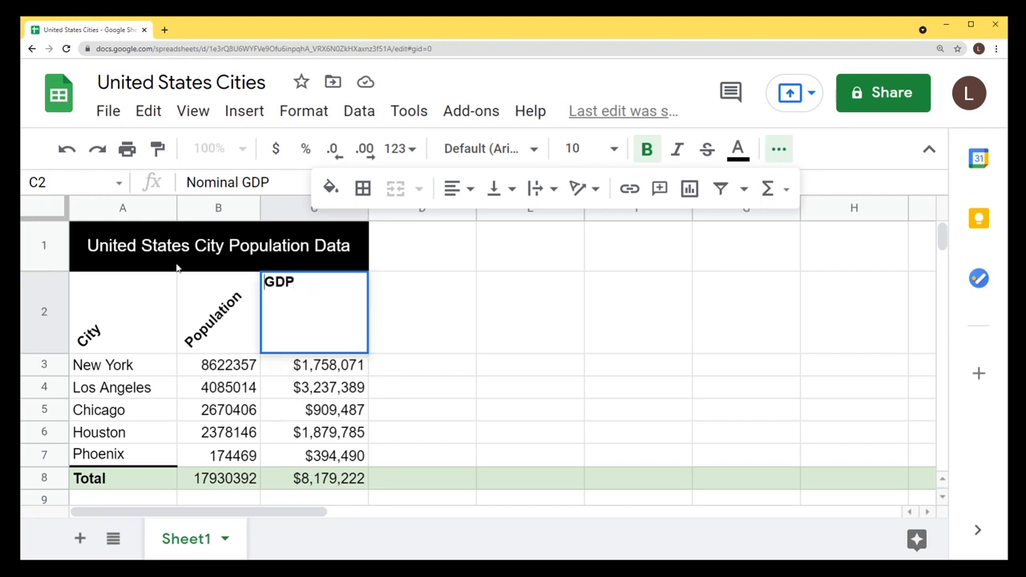
key("Return")
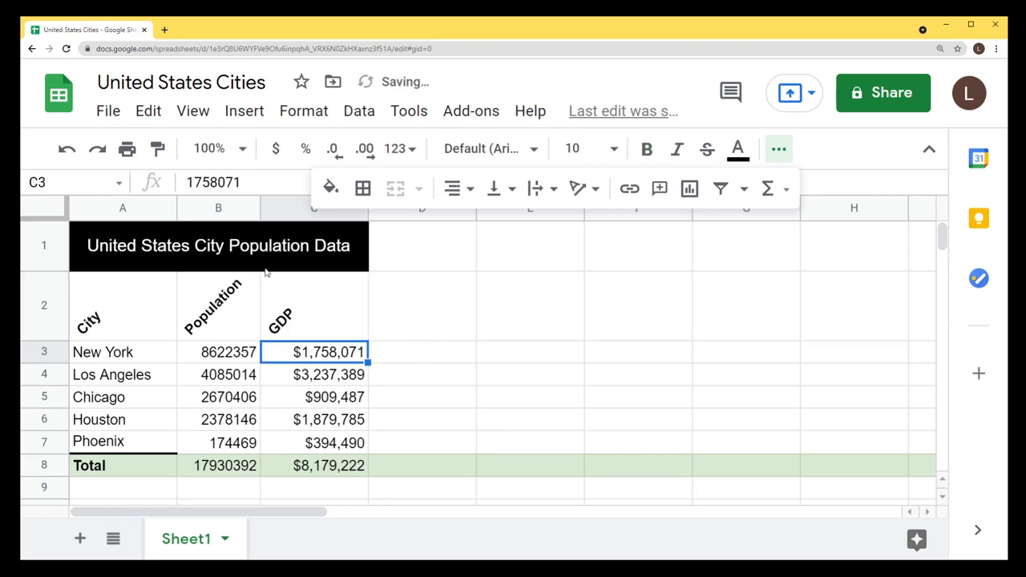
Readjust column B's width to fit the numbers, then select the table A2:C7.
left_click_drag(259, 208, 212, 208)
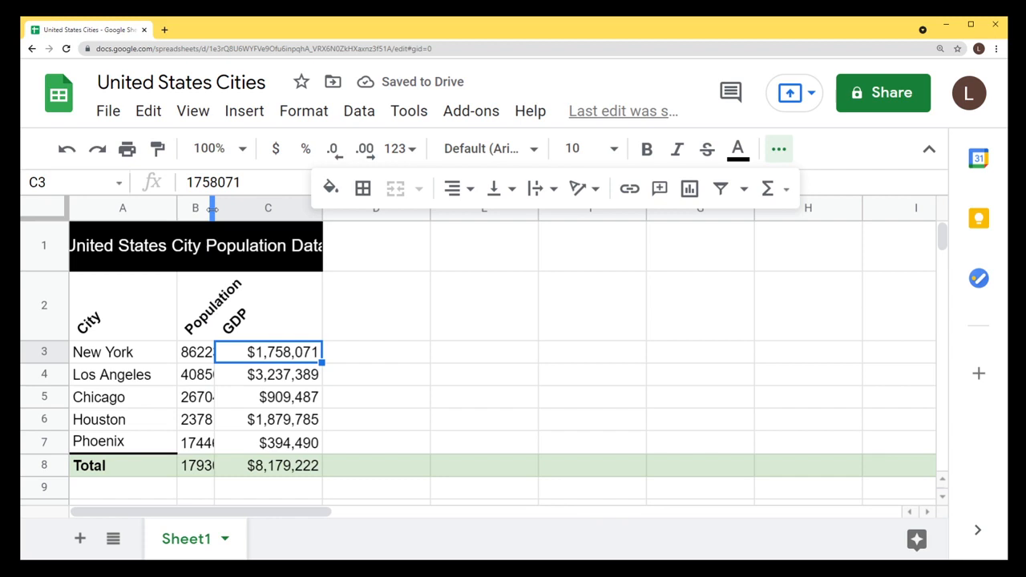
left_click(212, 319)
left_click(420, 295)
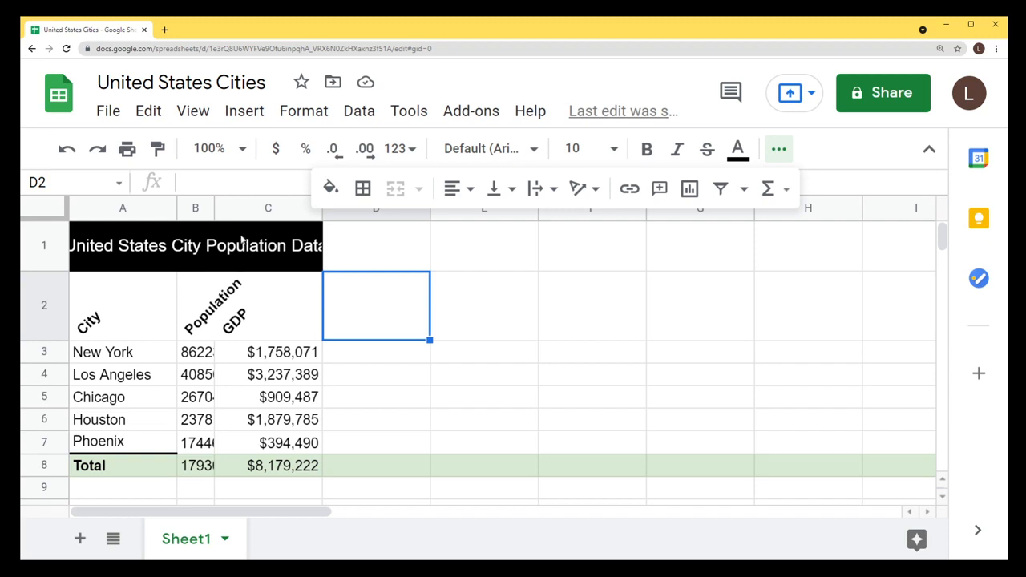
left_click_drag(214, 208, 244, 208)
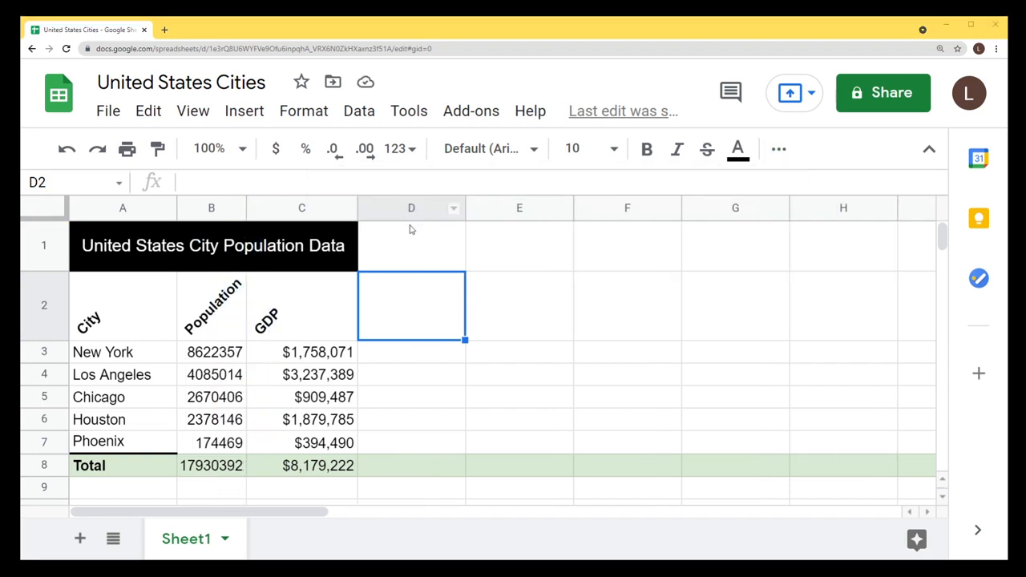
left_click_drag(120, 316, 323, 449)
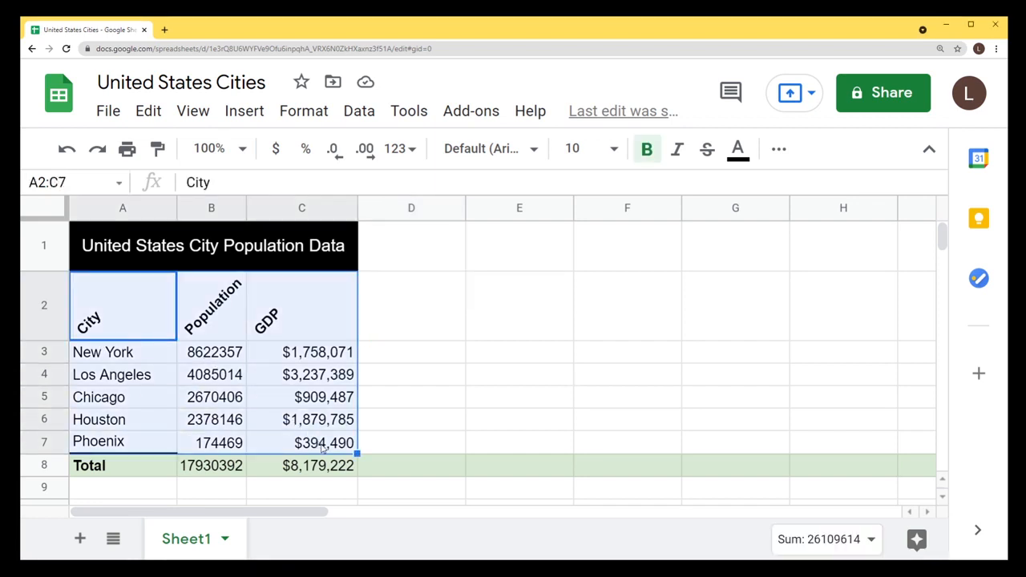
Apply the teal default alternating colour style to A2:C7 with the footer colour off.
left_click(308, 117)
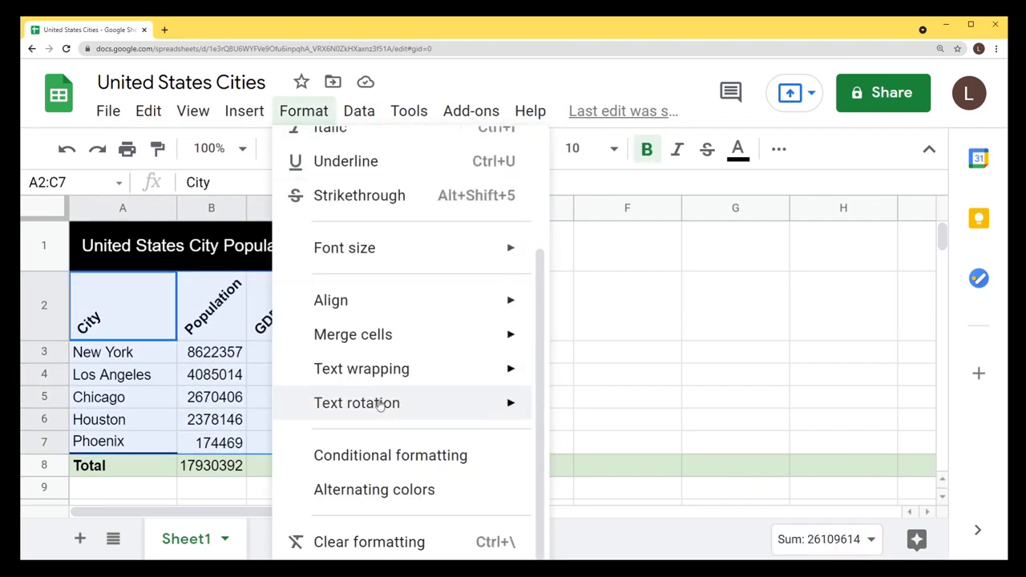
left_click(378, 489)
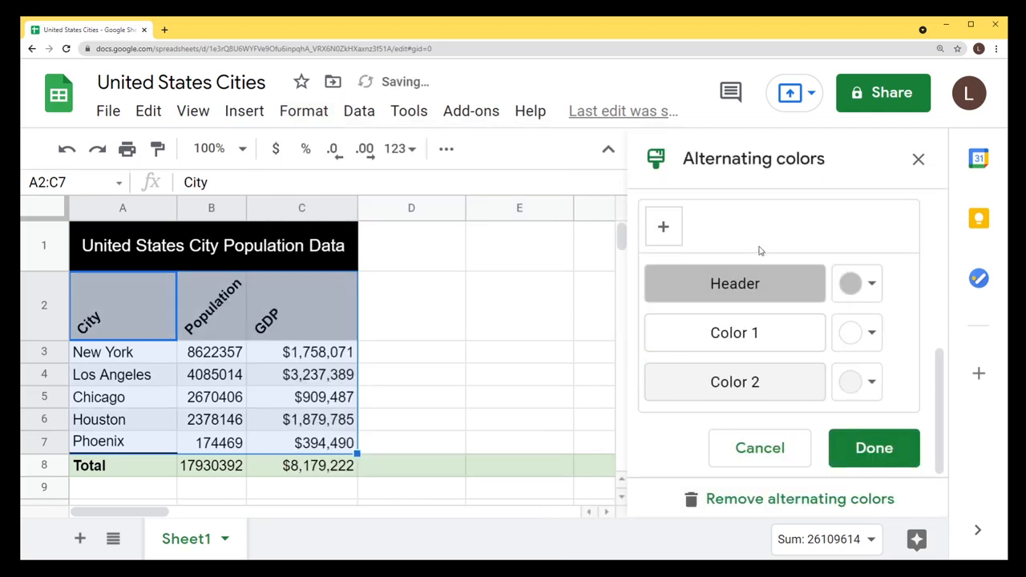
scroll(781, 289, "up", 3)
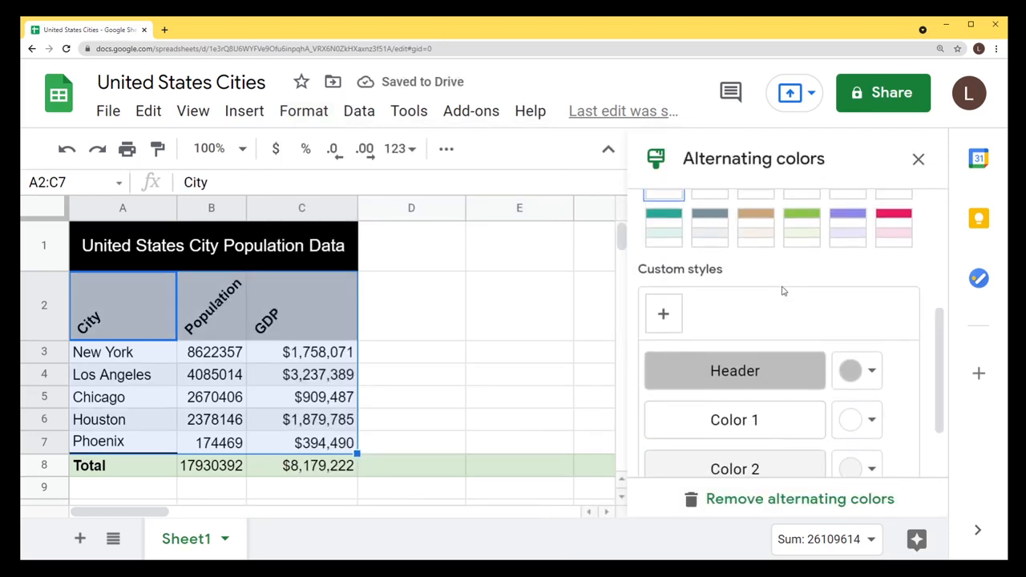
scroll(811, 409, "up", 1)
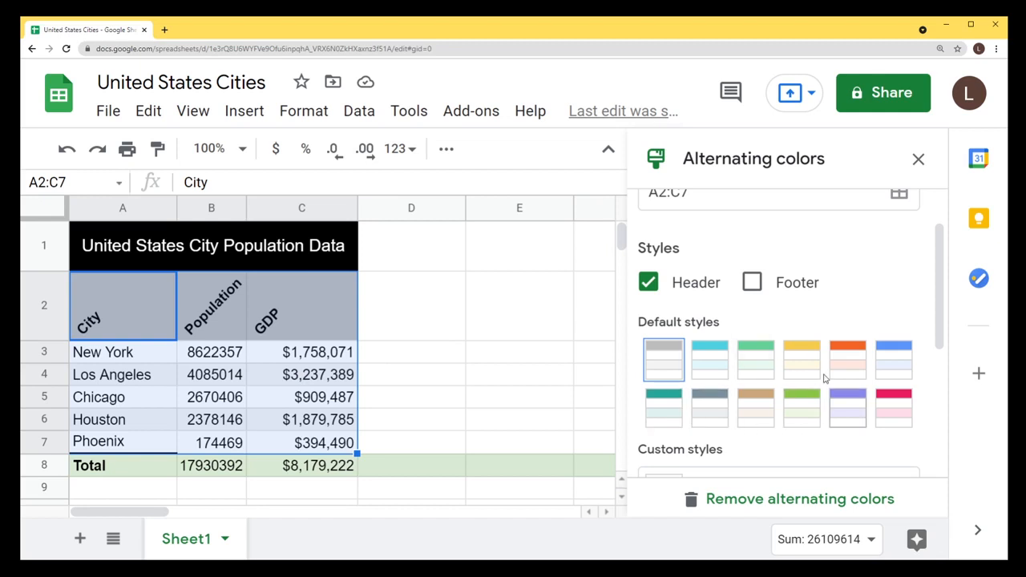
left_click(664, 422)
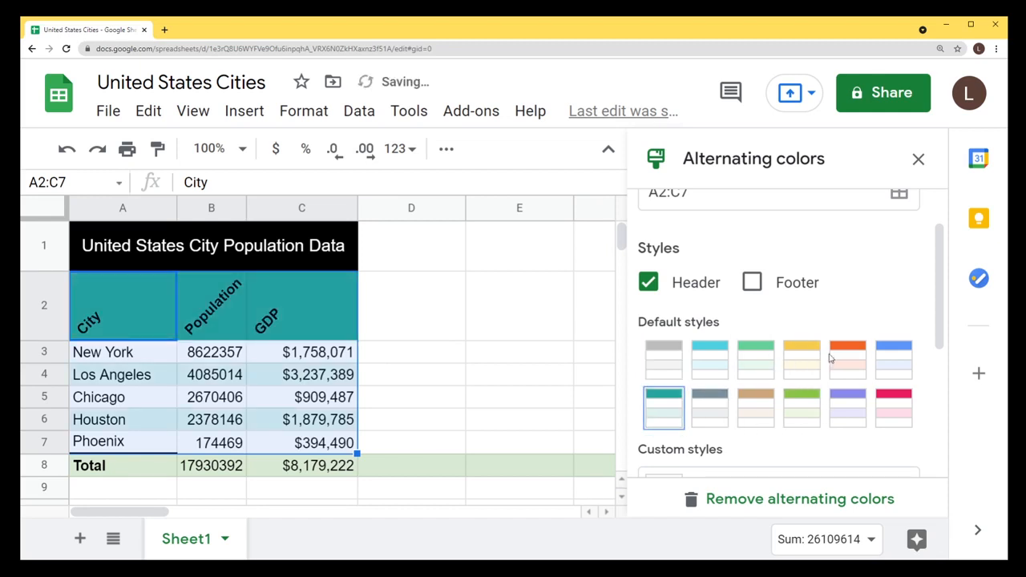
scroll(831, 358, "down", 2)
scroll(832, 360, "up", 3)
left_click(755, 347)
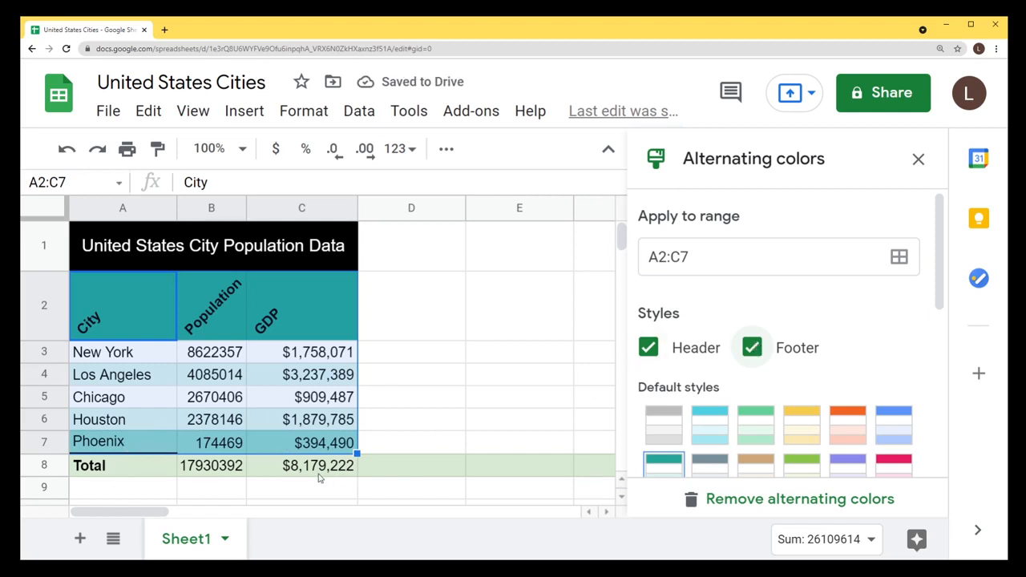
left_click(752, 347)
scroll(905, 356, "down", 5)
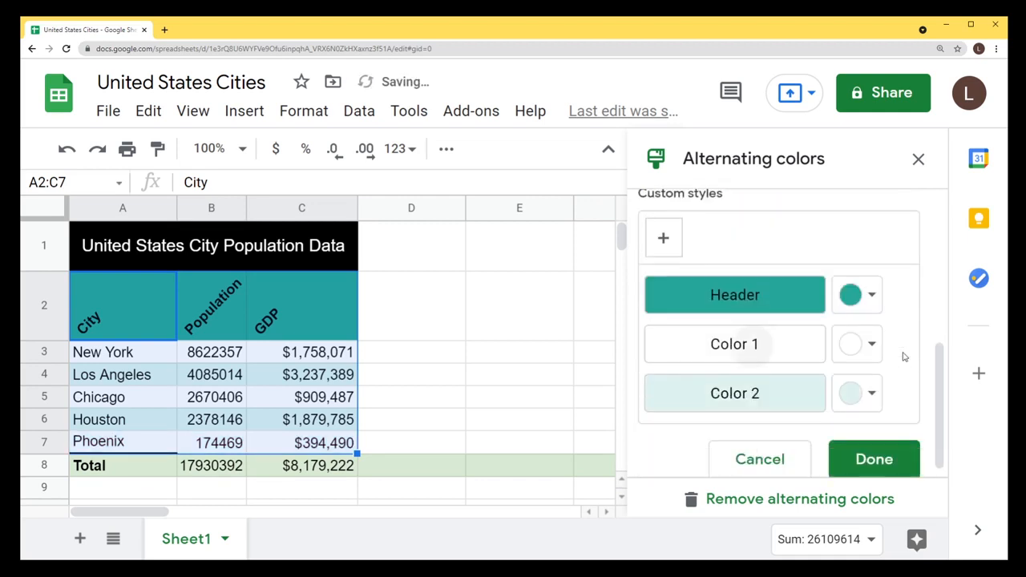
left_click(883, 458)
left_click(437, 327)
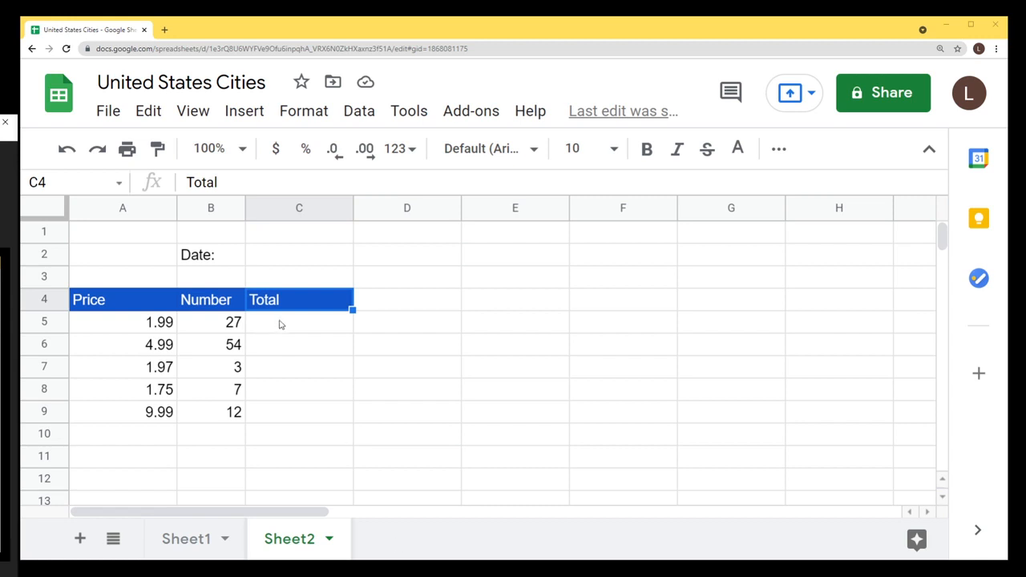
Select cell C2 beside the Date label on Sheet2.
left_click(282, 258)
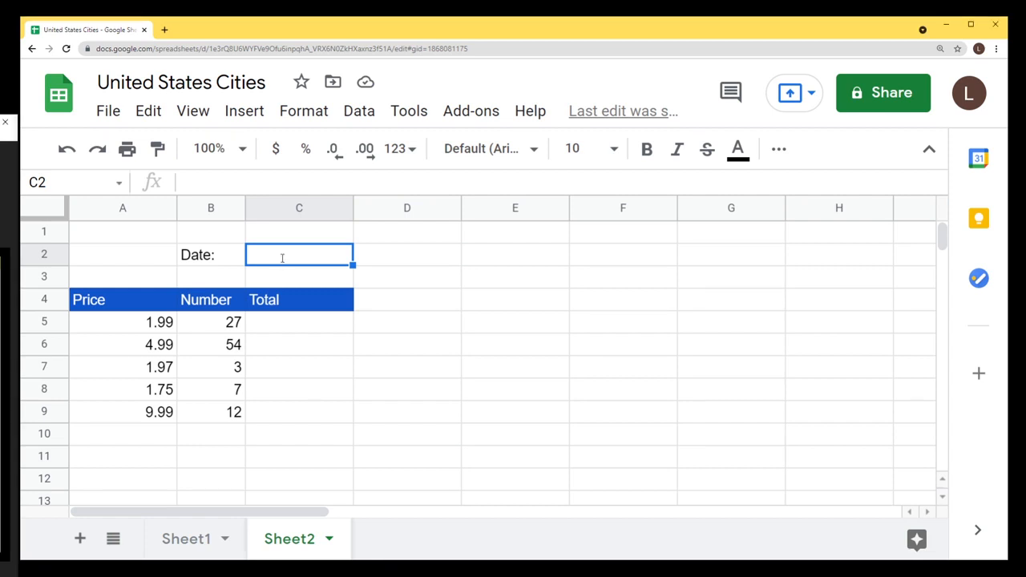
Enter =TODAY() in C2 so it shows 7/22/2021, then recheck the formula.
double_click(282, 258)
left_click(366, 259)
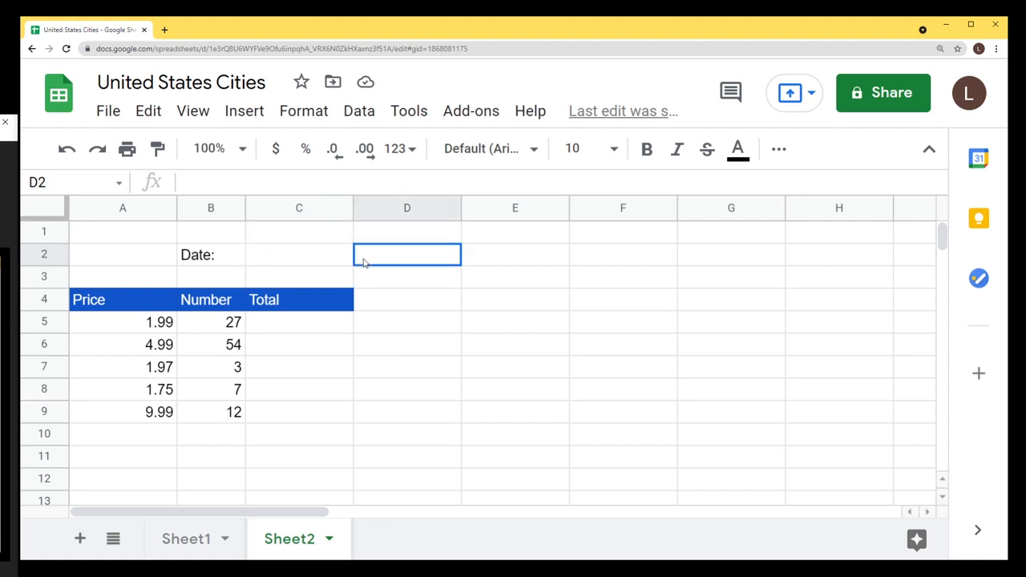
double_click(298, 259)
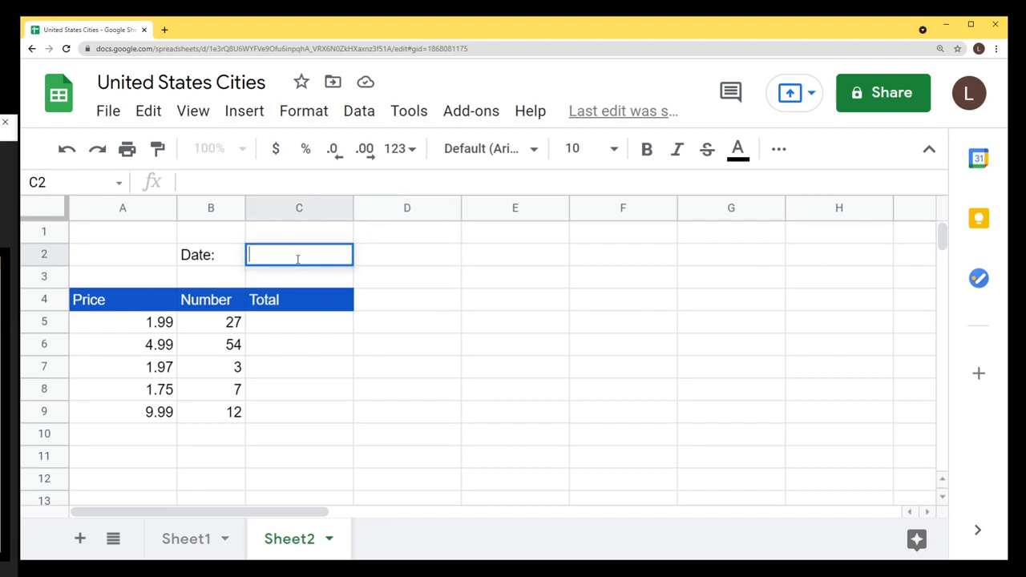
type("=")
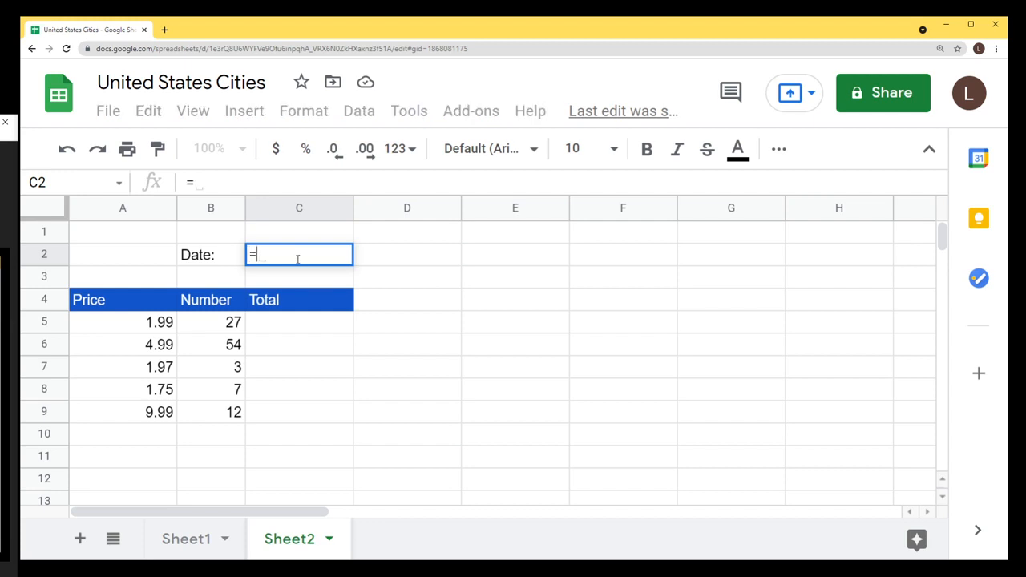
type("TODAY(")
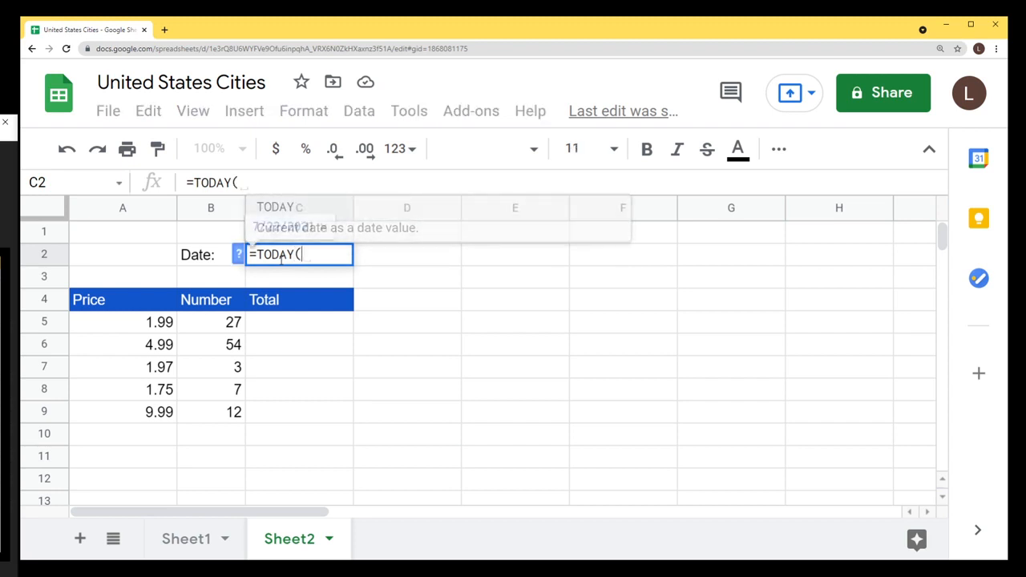
type(")")
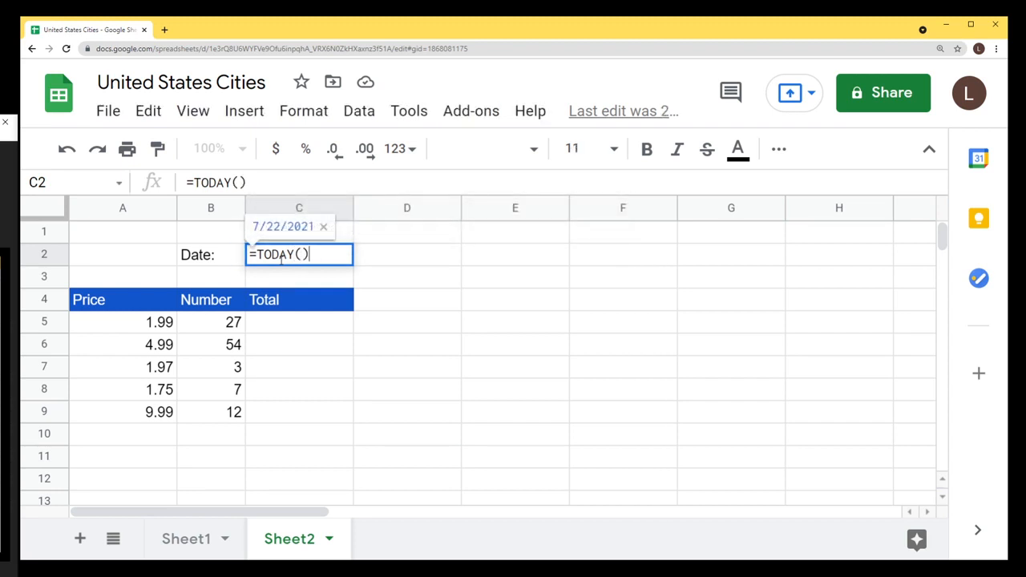
key("Return")
left_click(298, 253)
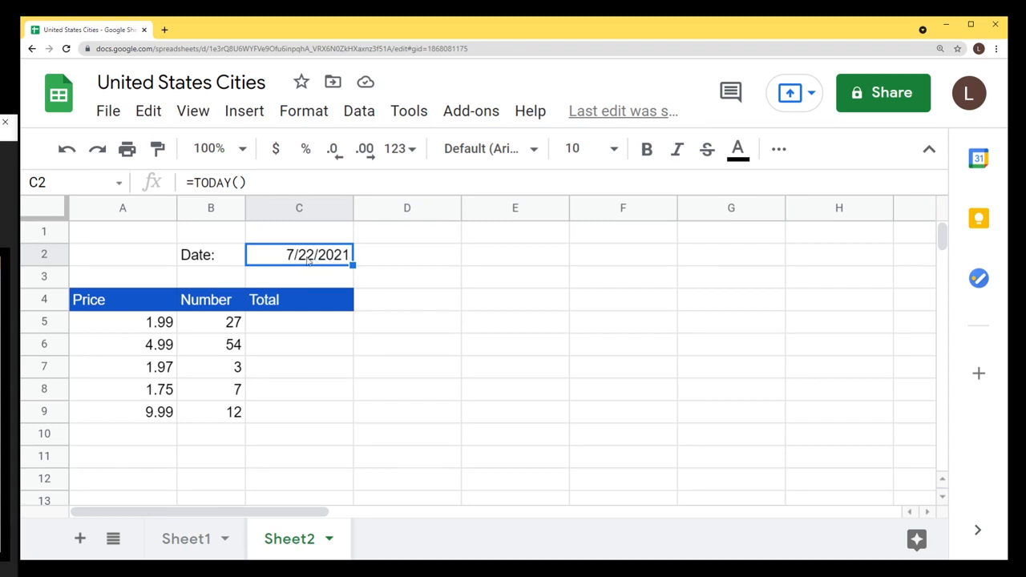
left_click(211, 182)
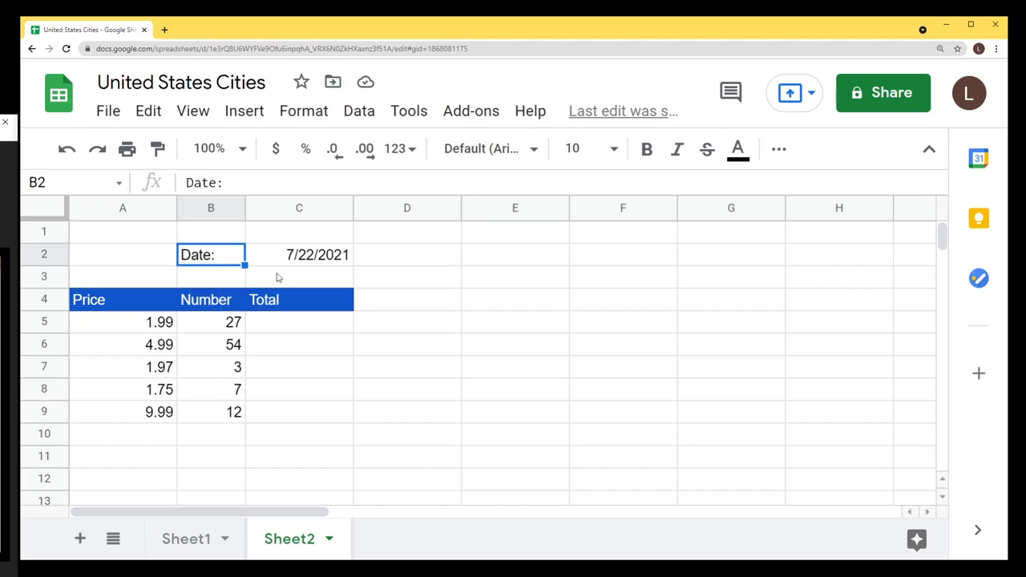
left_click(324, 261)
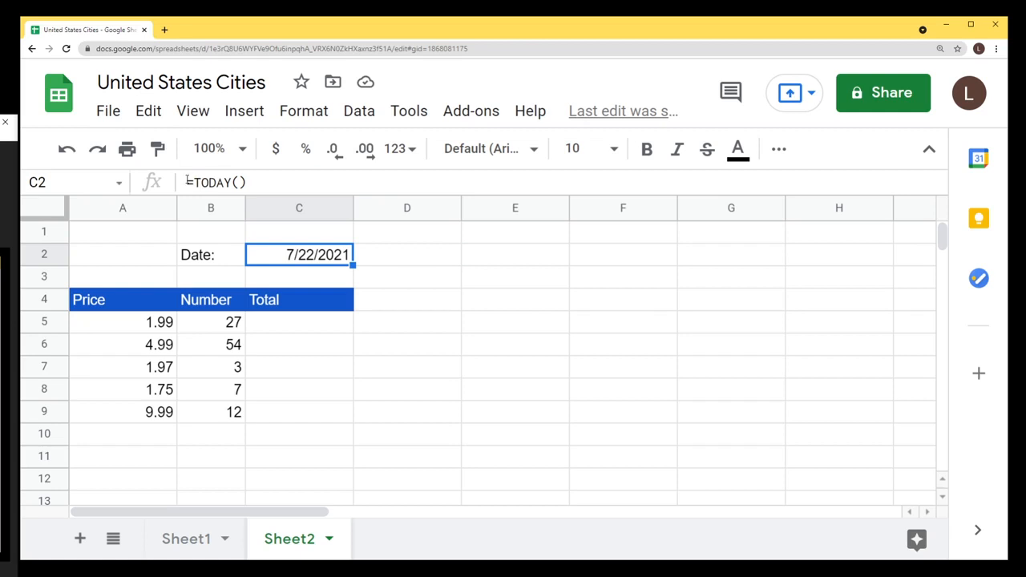
left_click_drag(189, 182, 250, 182)
left_click(217, 230)
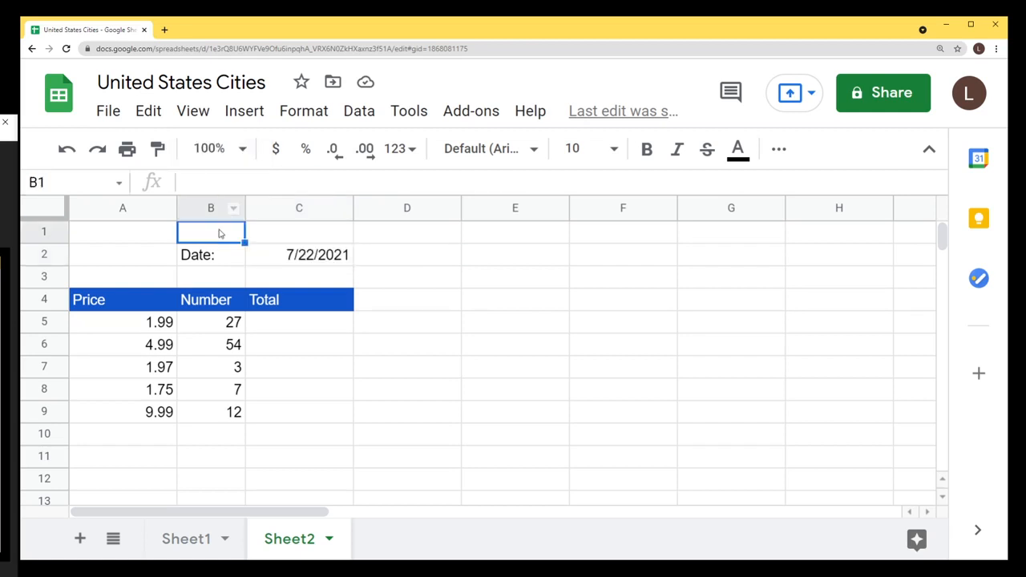
left_click(317, 256)
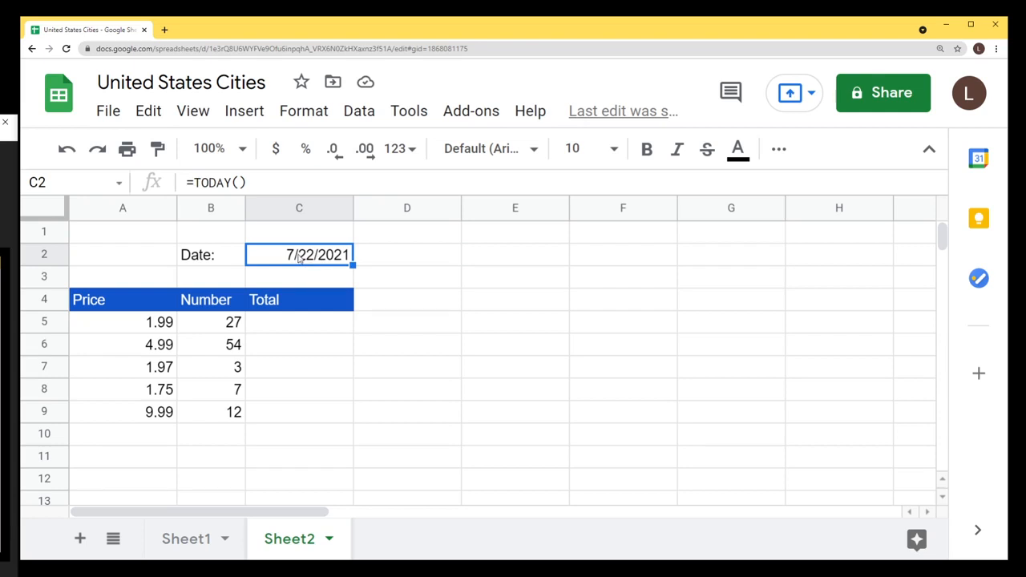
double_click(305, 258)
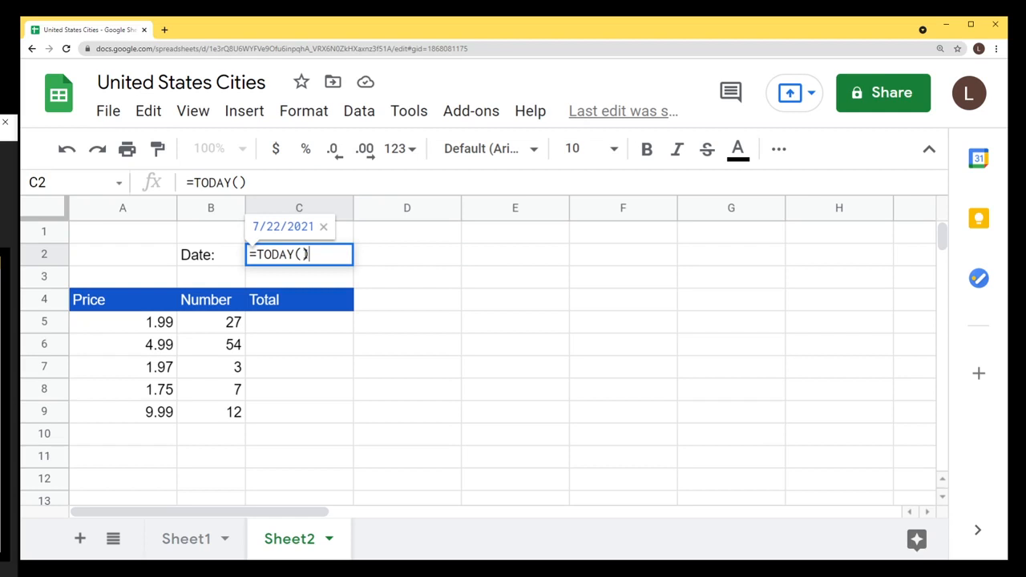
left_click_drag(315, 255, 247, 260)
left_click(328, 257)
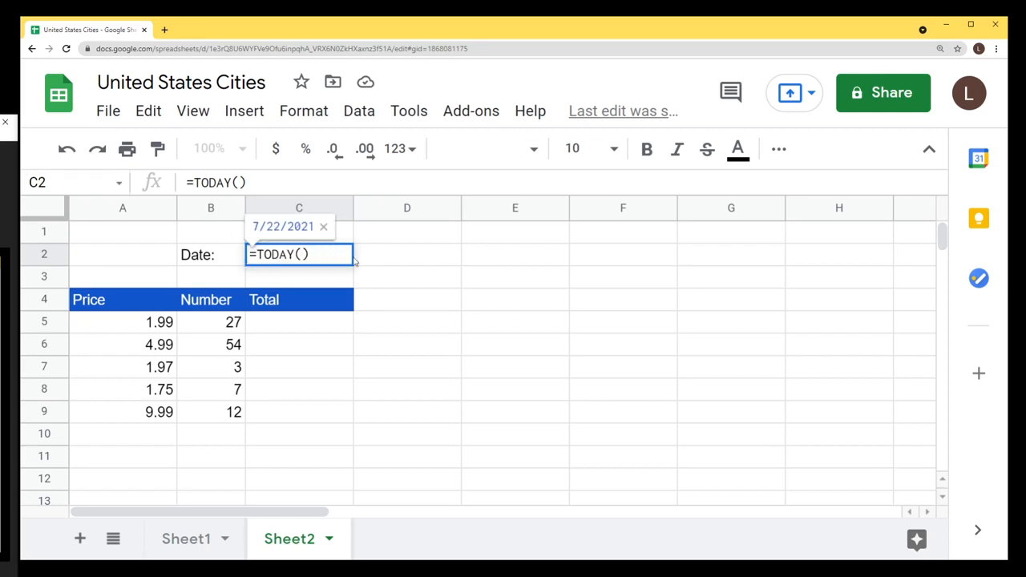
left_click(406, 261)
left_click(303, 262)
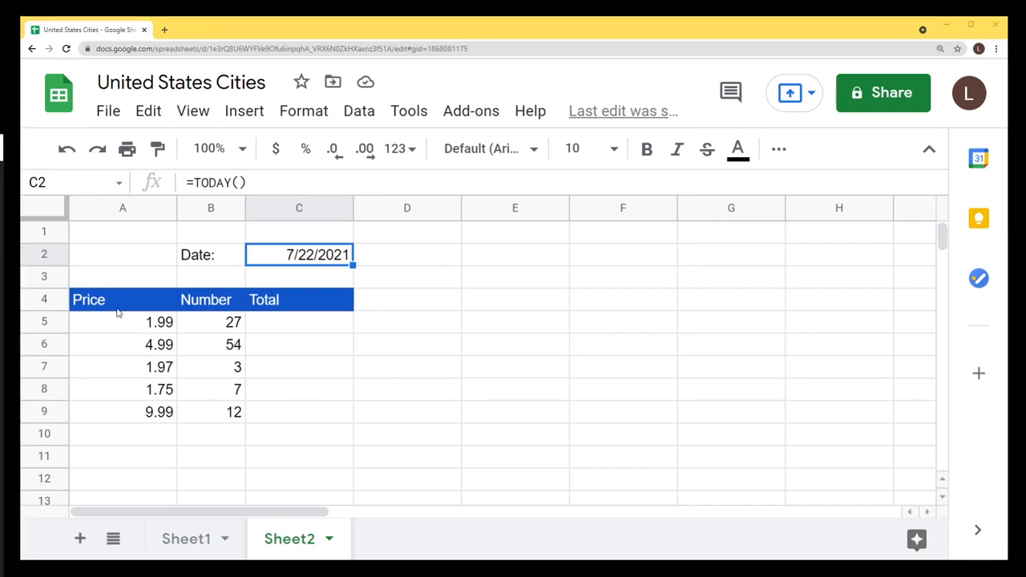
left_click(151, 302)
left_click(199, 304)
left_click(254, 303)
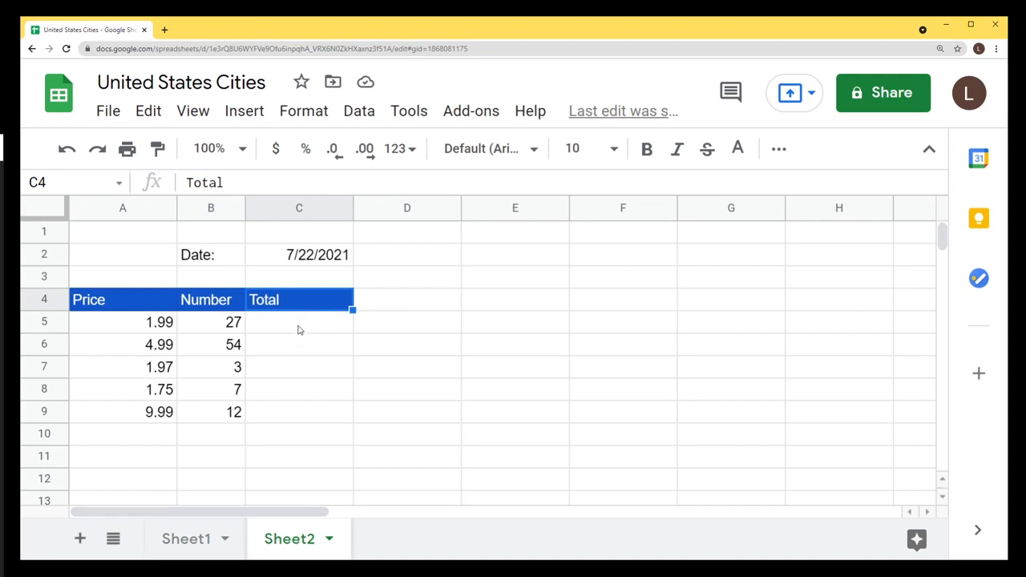
Enter =A5*B5 in C5 to total the first row's 1.99 price times 27.
left_click(141, 330)
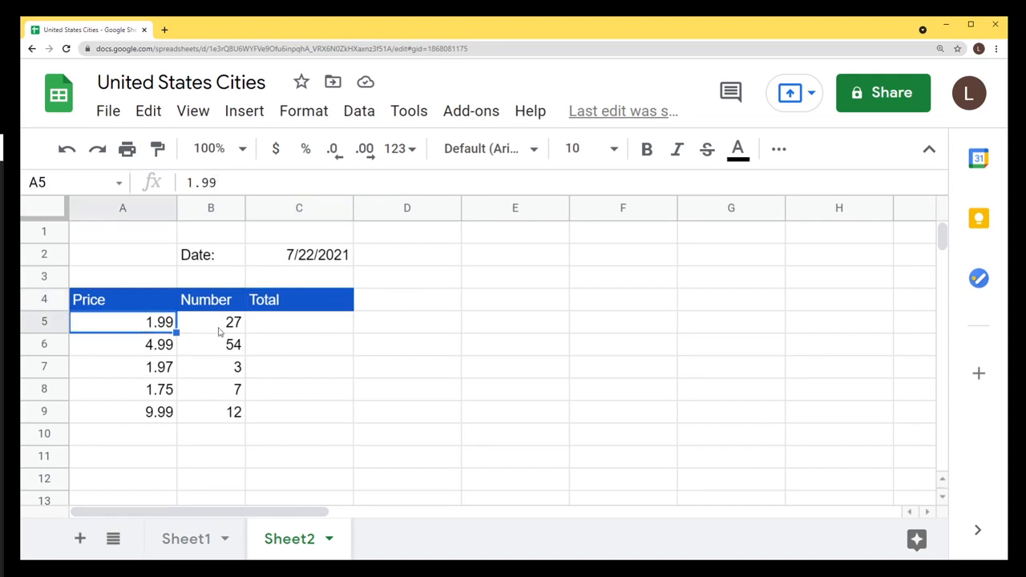
left_click(219, 334)
double_click(275, 326)
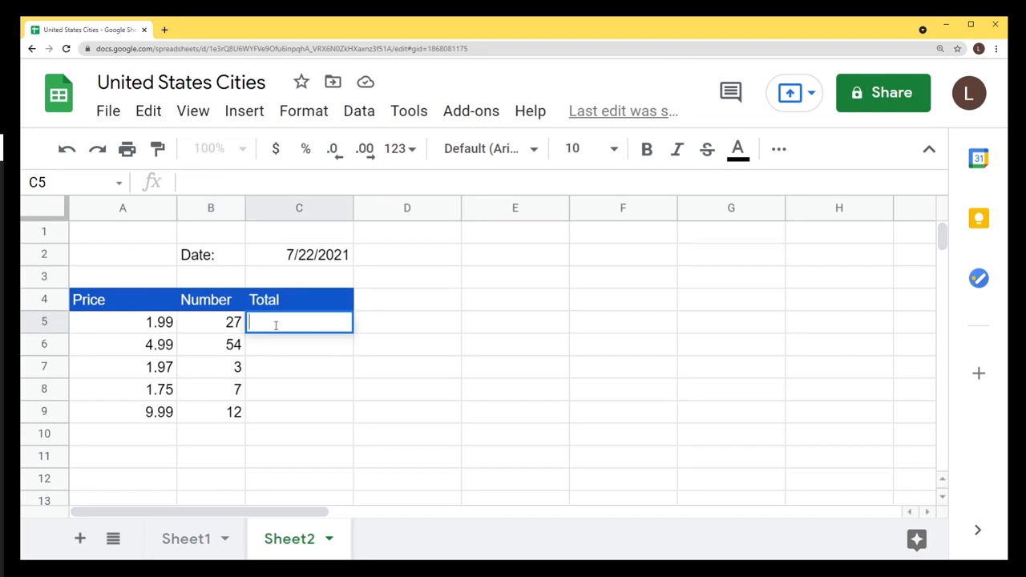
type("=")
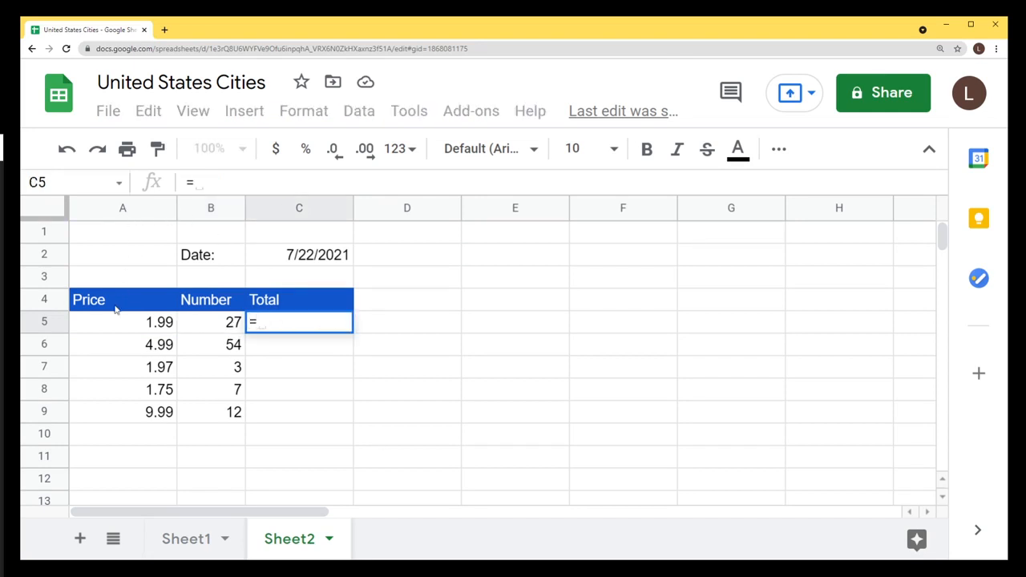
type("A5")
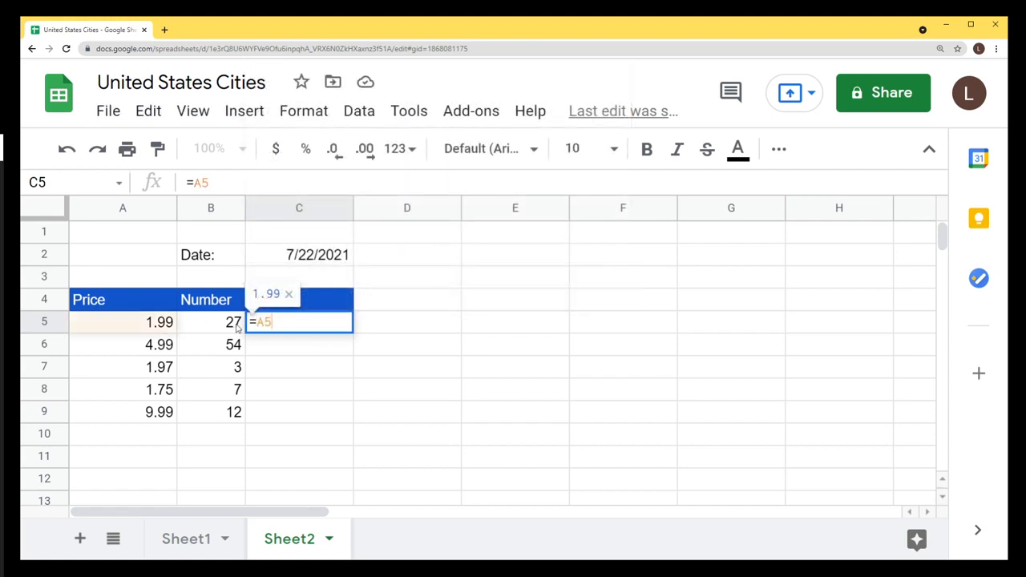
type("*")
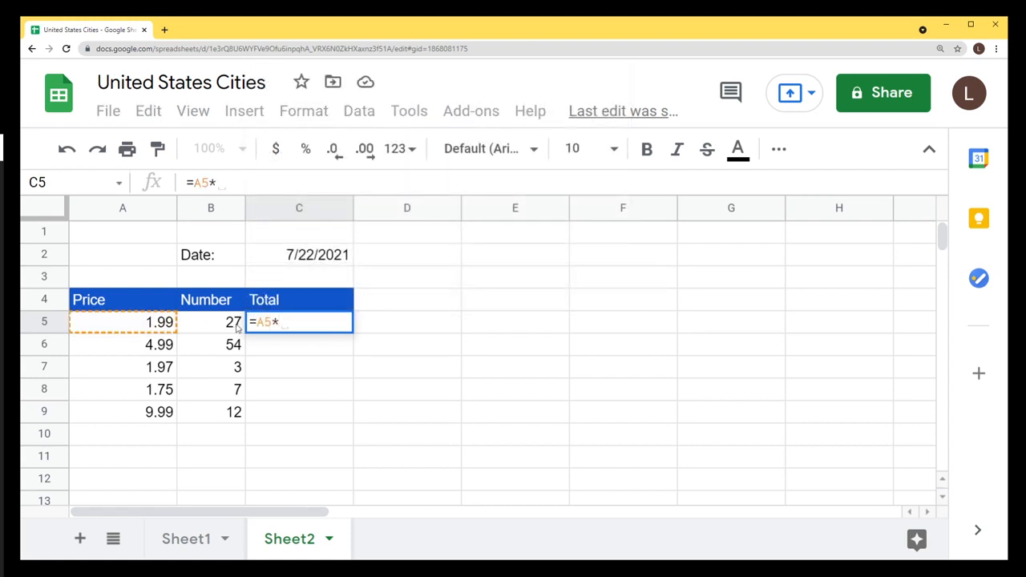
type("B5")
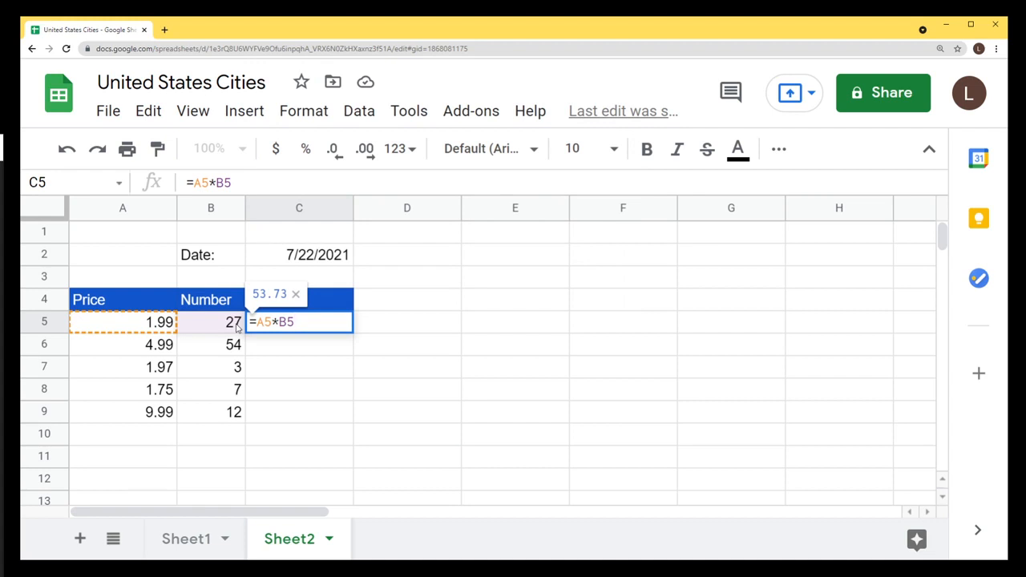
key("Return")
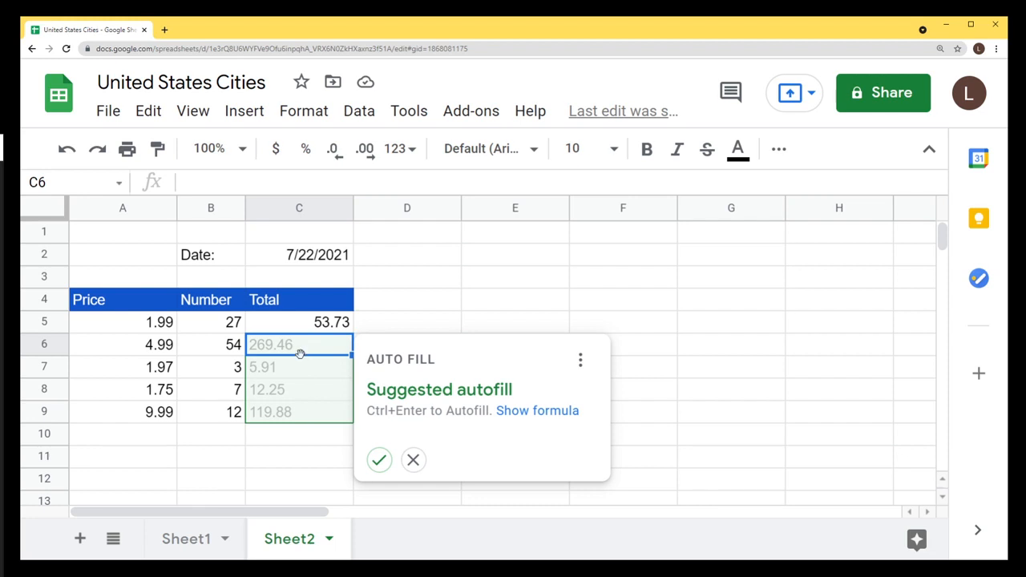
Accept the suggested totals for C6:C9 and verify each Price×Number formula in C5:C9.
left_click(379, 461)
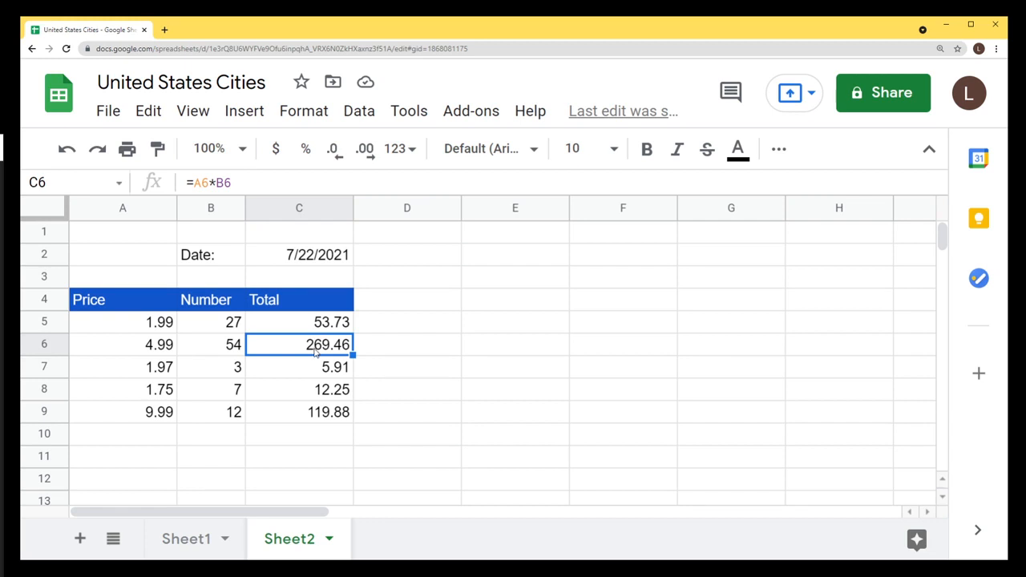
left_click_drag(296, 351, 305, 412)
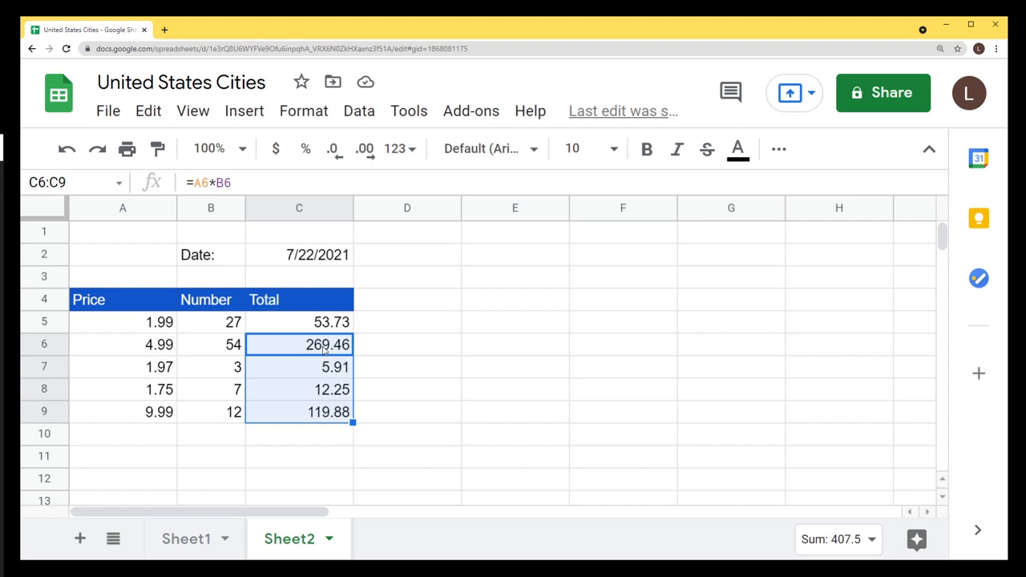
left_click(323, 350)
left_click(305, 413)
left_click(319, 325)
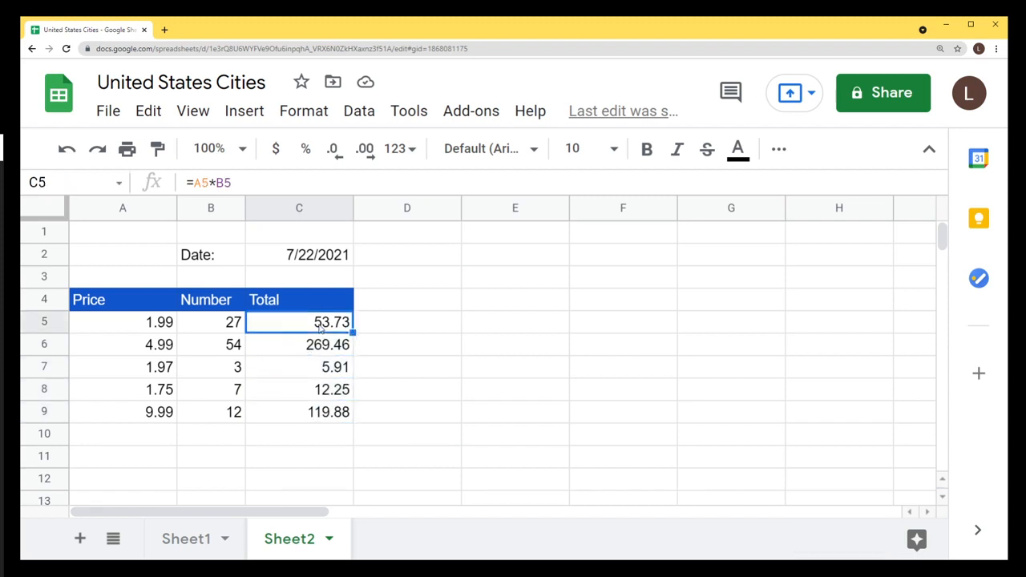
left_click(314, 346)
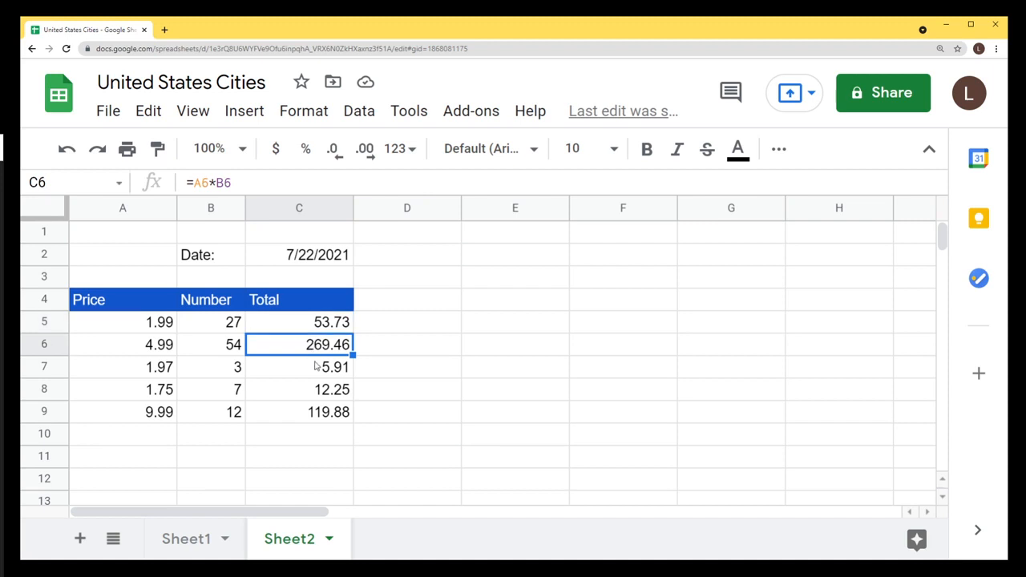
left_click(324, 376)
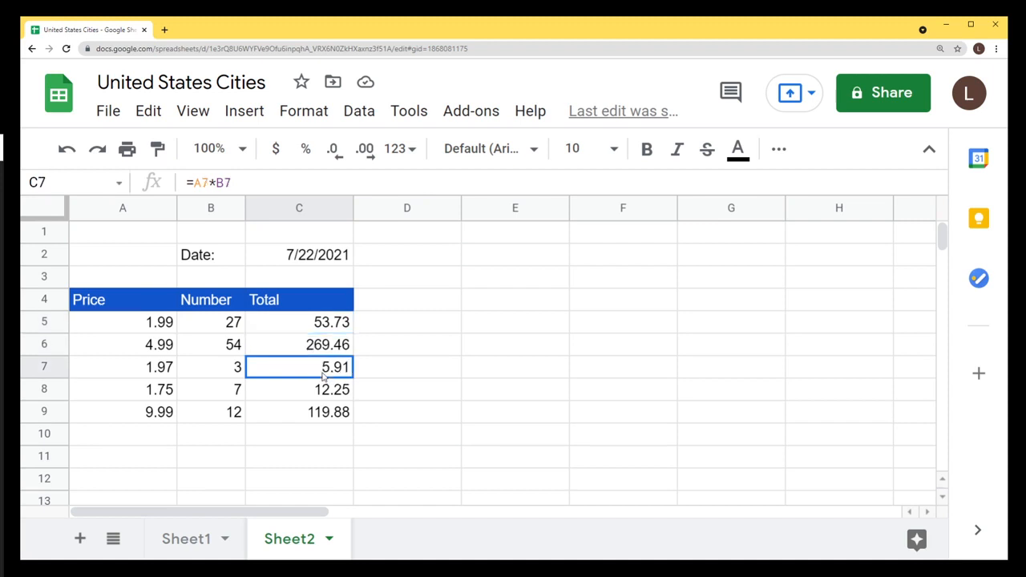
left_click(325, 392)
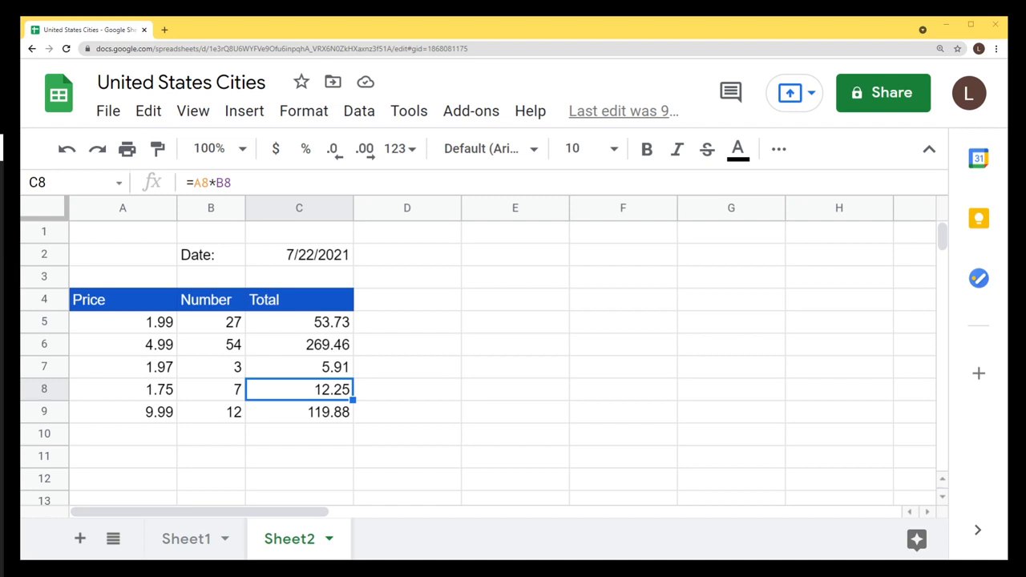
Inspect the TODAY formula in C2 without changing it.
left_click(293, 262)
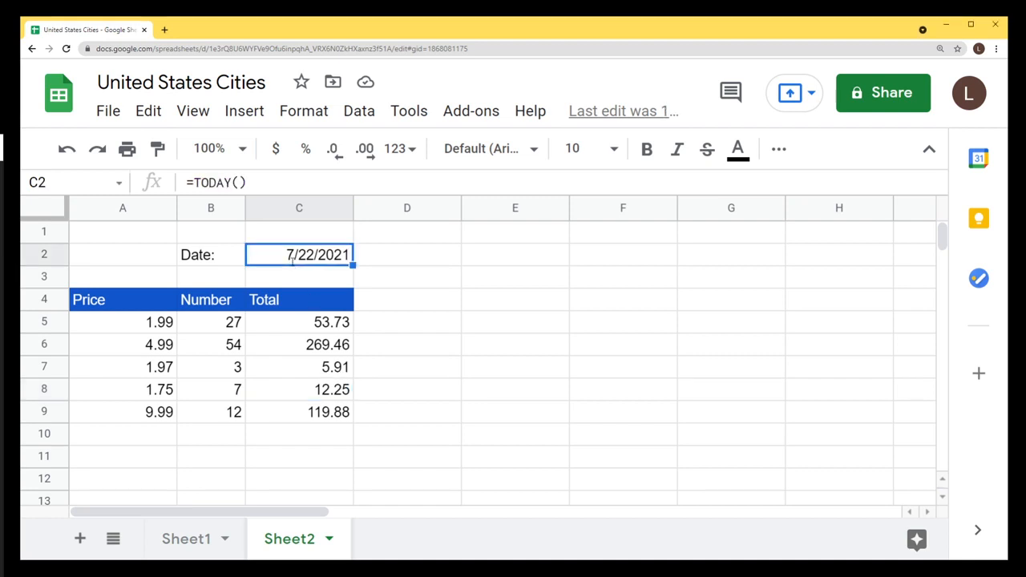
double_click(293, 261)
left_click_drag(293, 255, 309, 255)
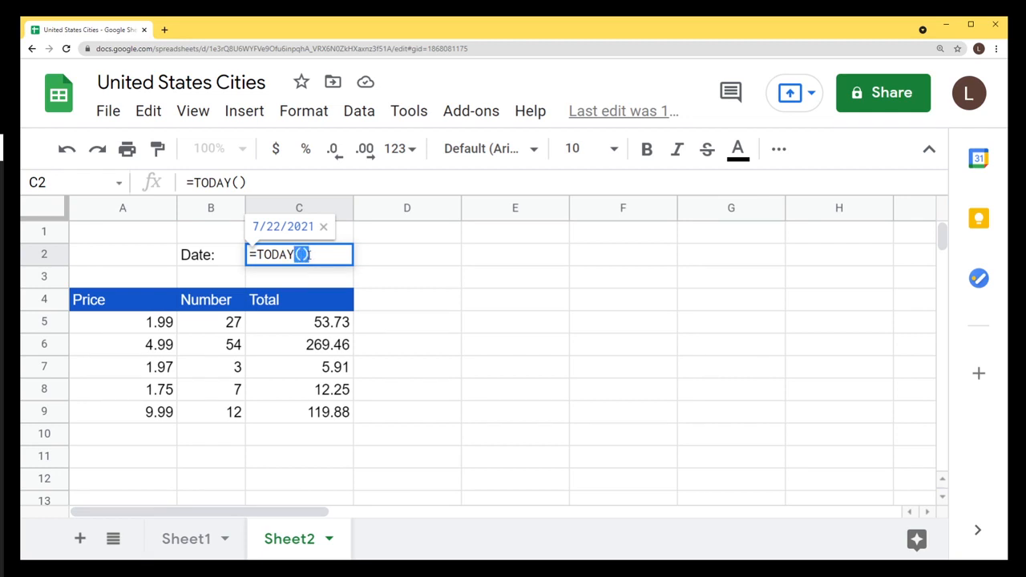
left_click(330, 325)
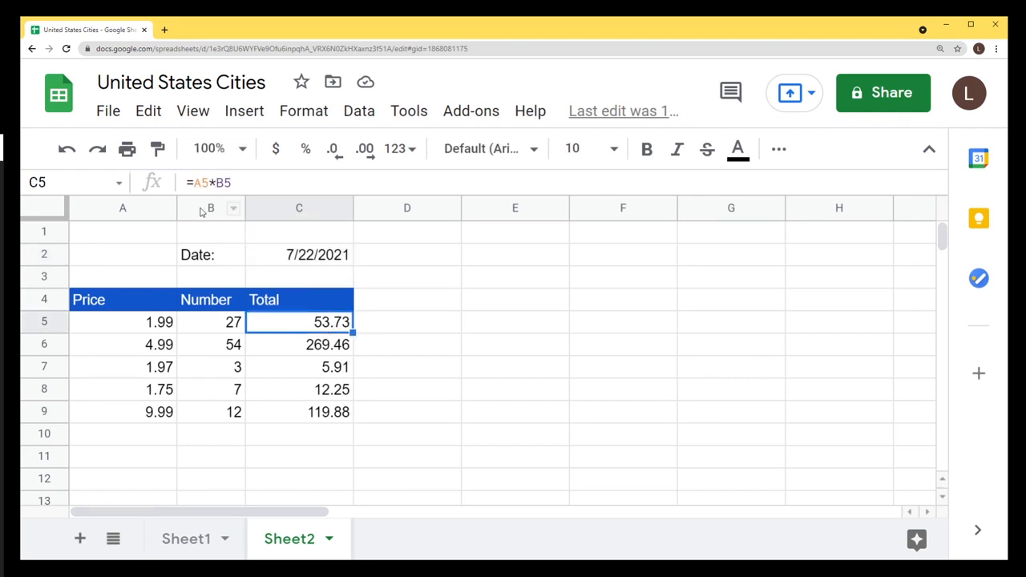
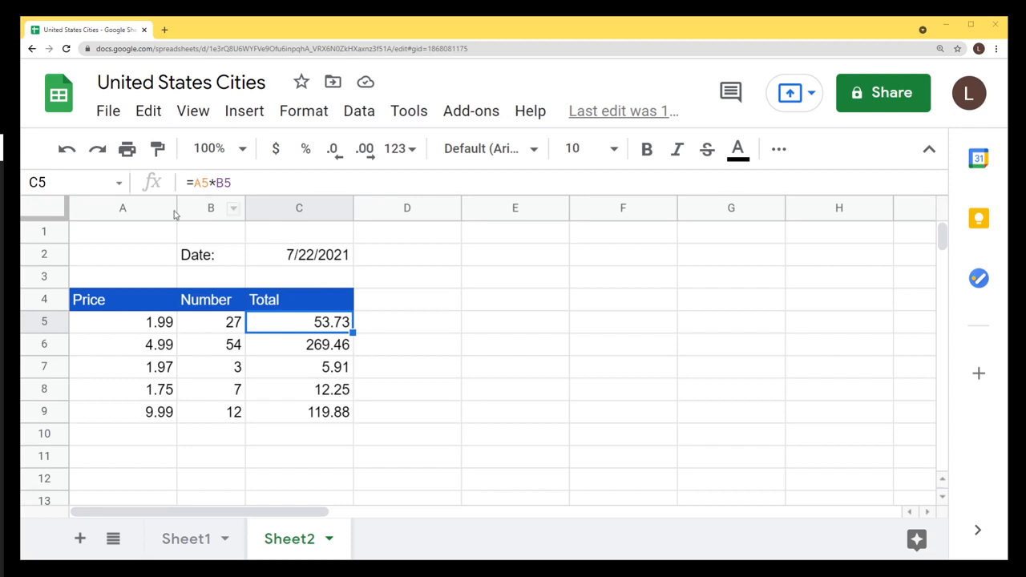
Browse column A and the header cells A1–A3, B1 and the Date: cell B2.
left_click(133, 210)
left_click(48, 321)
left_click(112, 324)
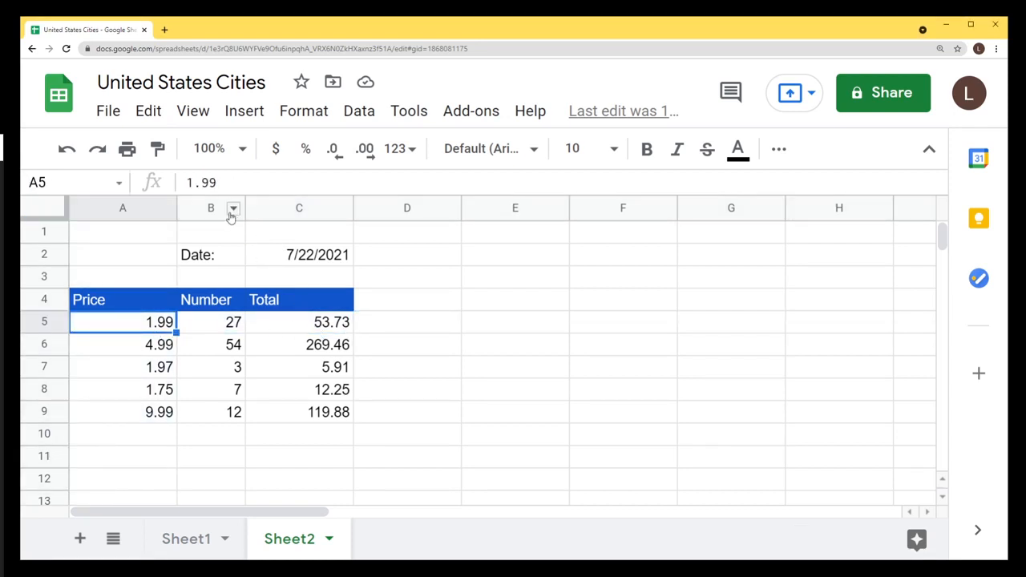
left_click(113, 235)
left_click(112, 263)
left_click(104, 284)
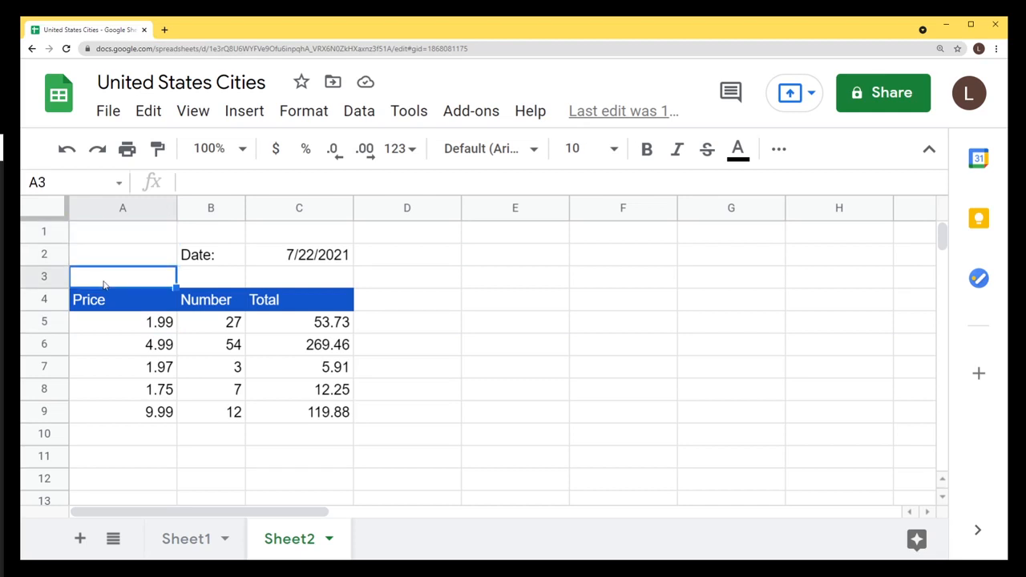
left_click(224, 235)
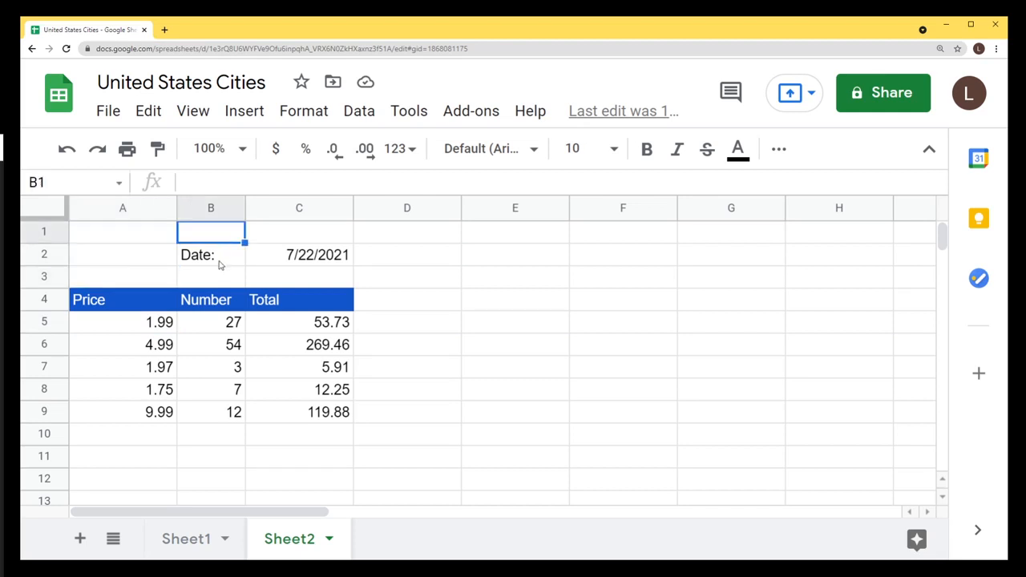
left_click(206, 264)
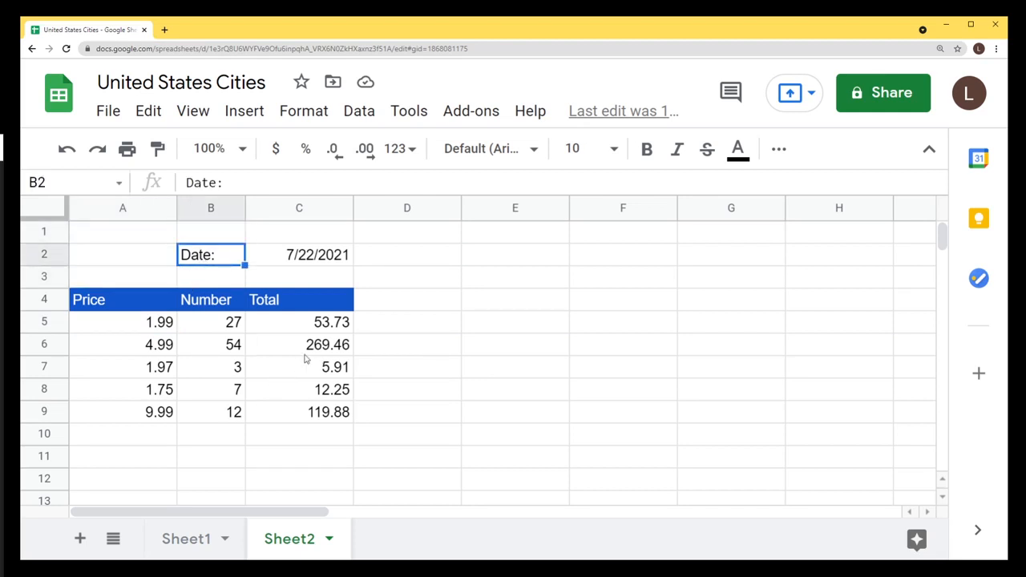
Inspect the formula in C7 without changing it.
left_click(297, 209)
left_click(47, 371)
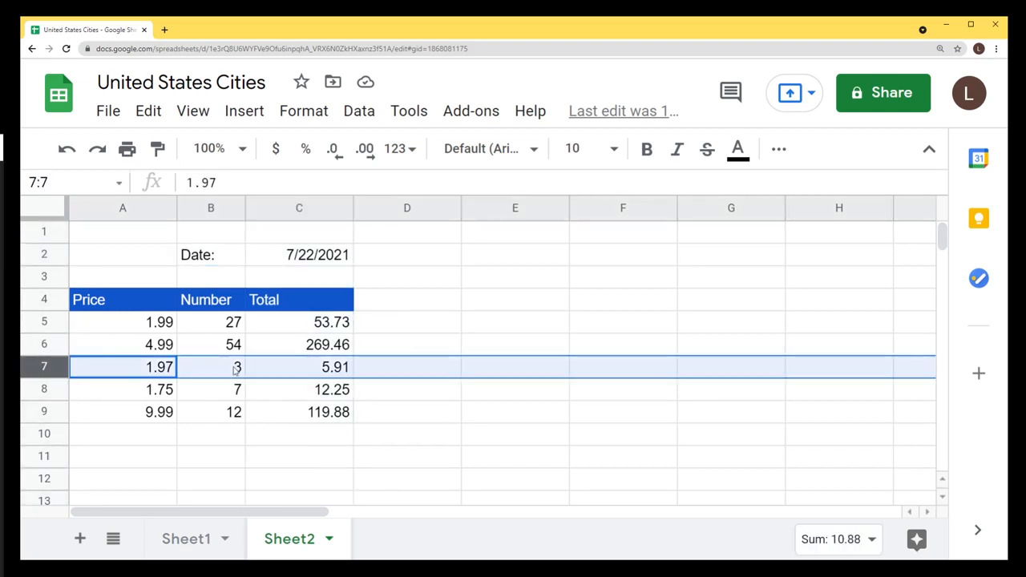
left_click(292, 369)
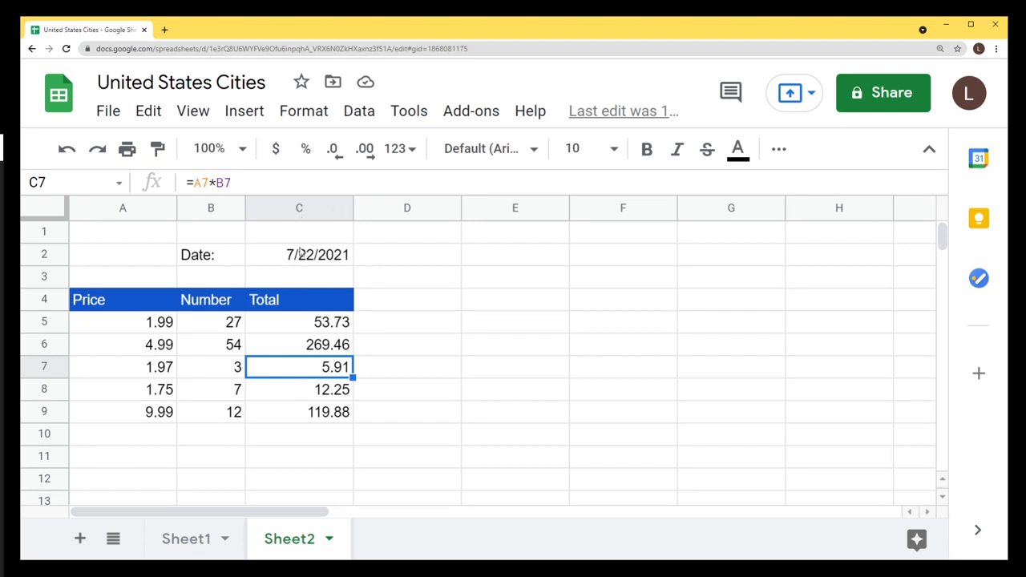
double_click(320, 367)
key("Escape")
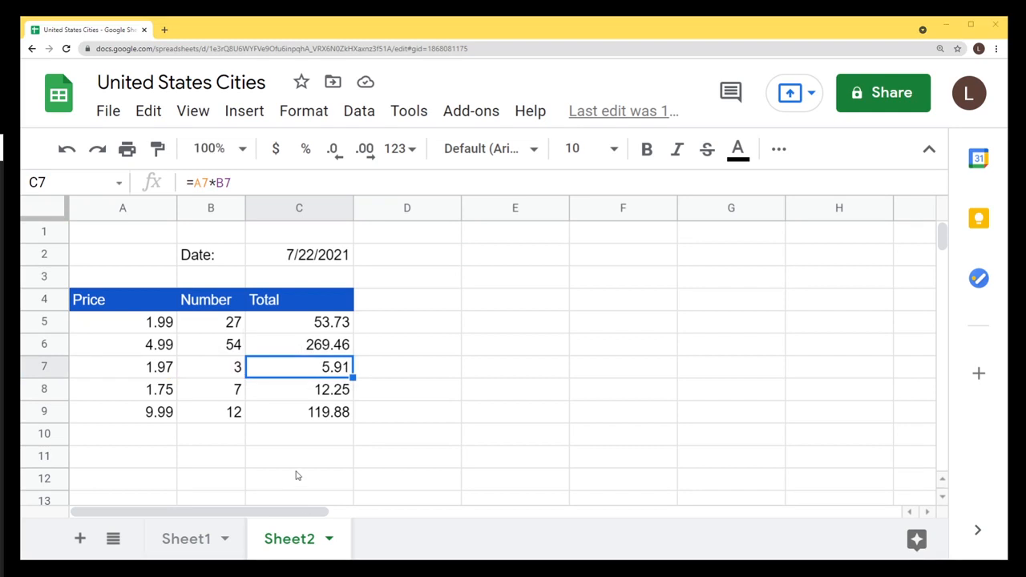
Add a bold Total label in B10.
left_click(214, 440)
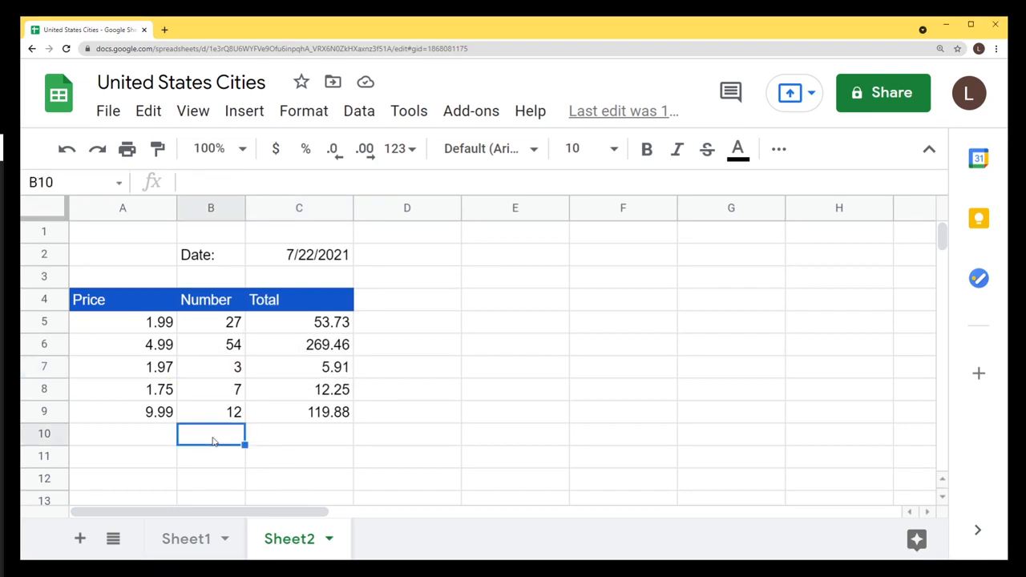
type("Total")
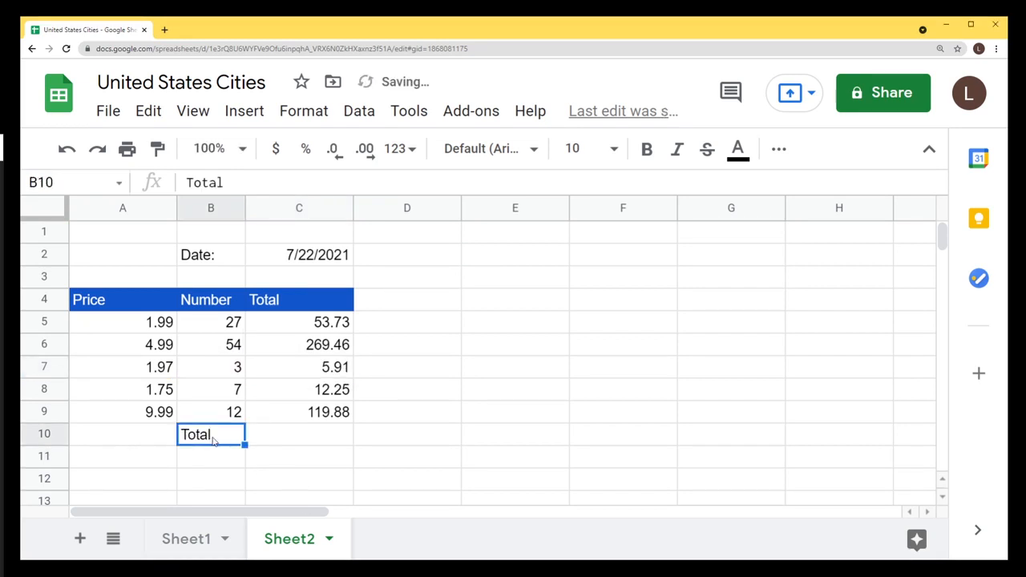
key("ctrl+b")
Enter =SUM(C5:C10) in C10, which returns a #REF! error.
left_click_drag(325, 330, 321, 413)
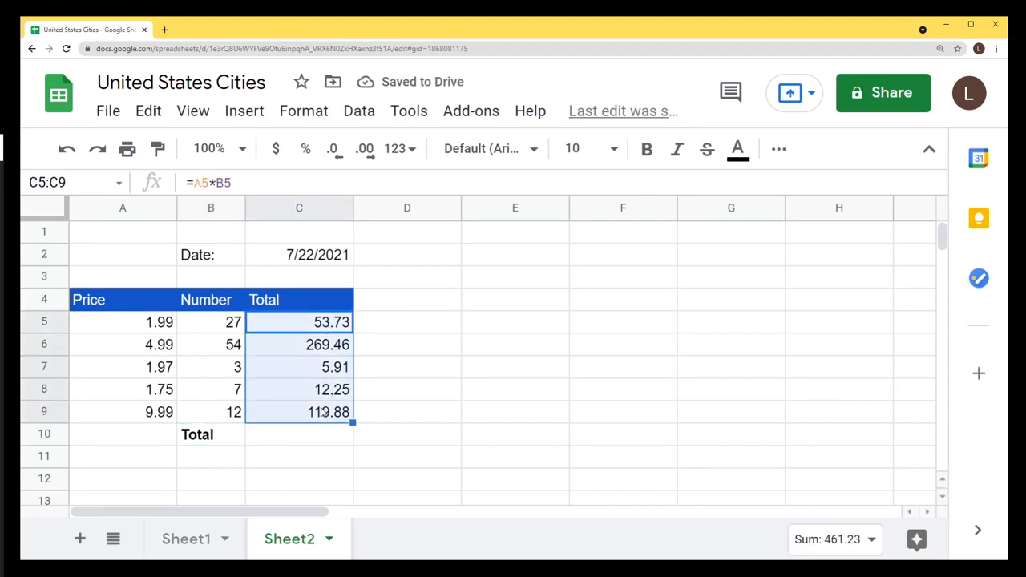
left_click(305, 437)
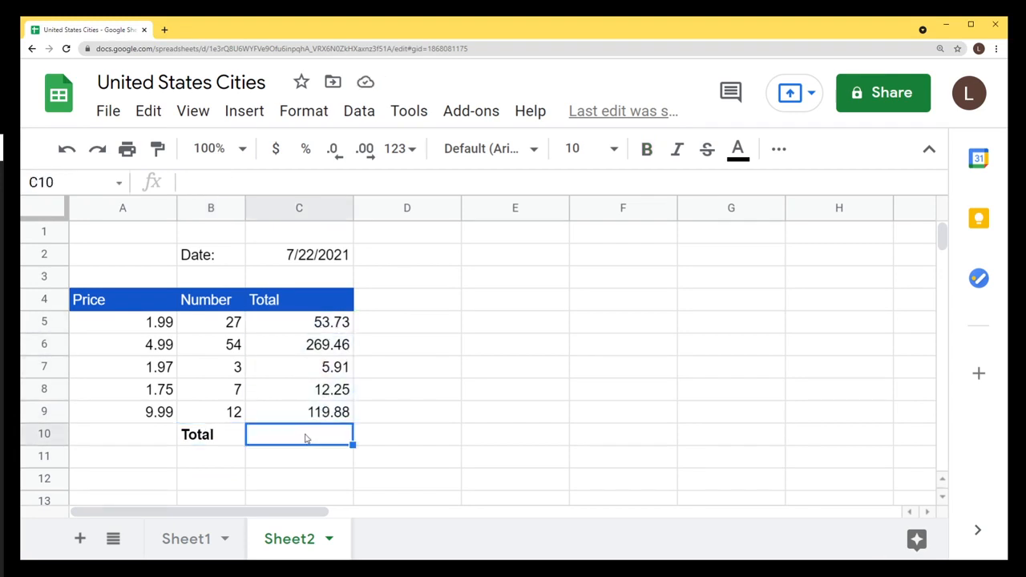
double_click(306, 437)
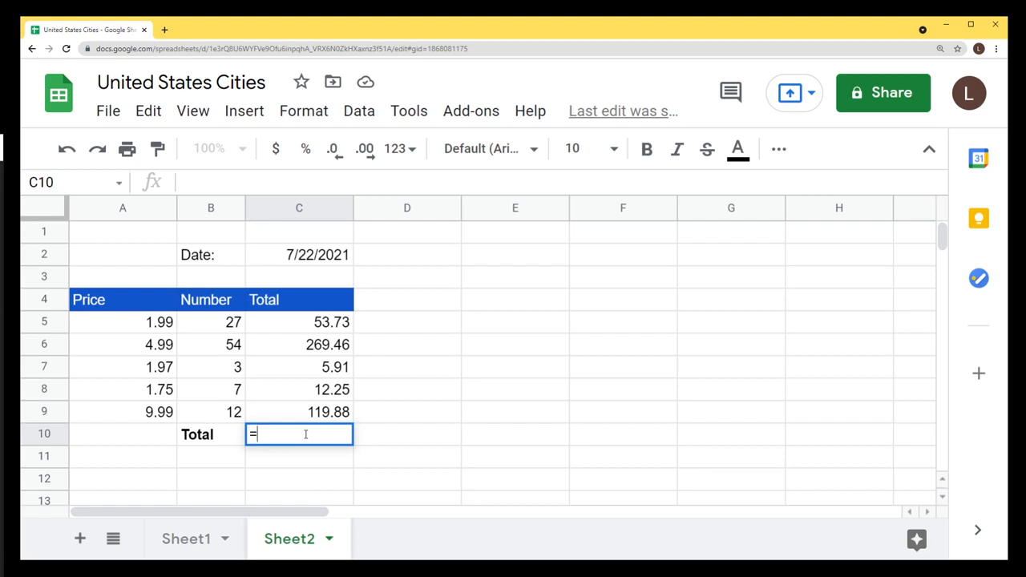
type("=SUM")
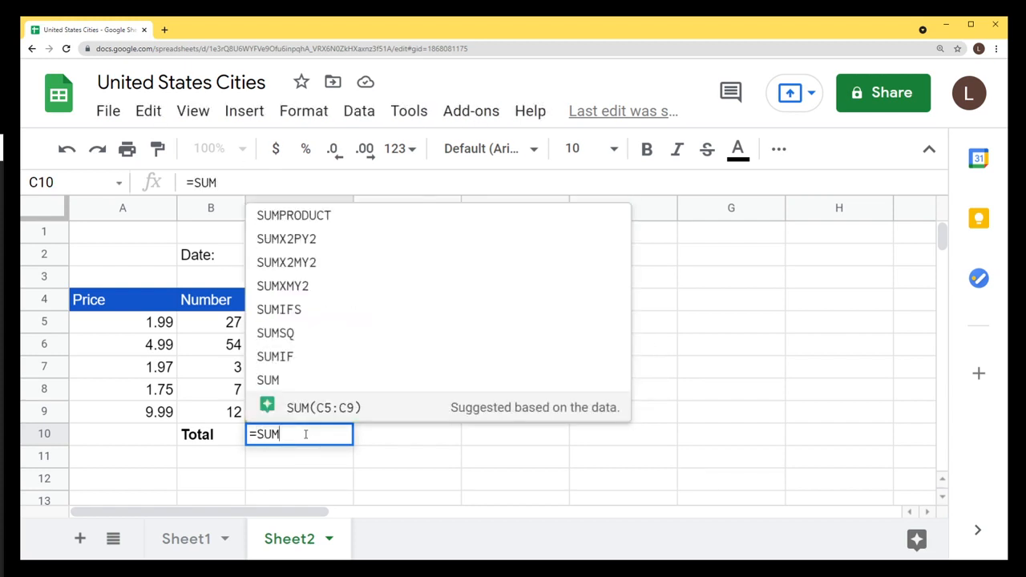
type("(")
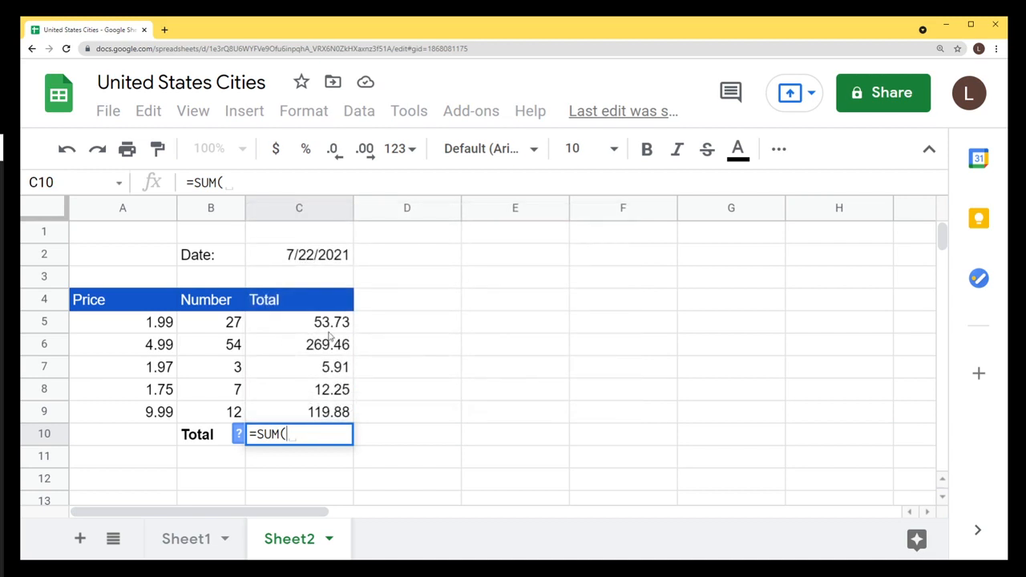
mouse_move(327, 328)
left_mouse_down()
mouse_move(327, 361)
mouse_move(330, 329)
left_mouse_up()
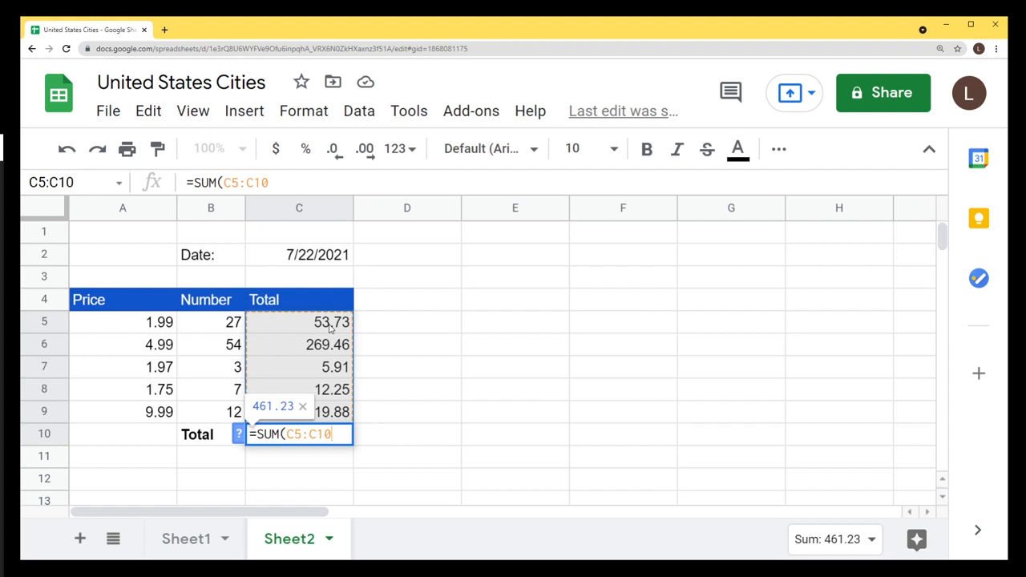
type(")")
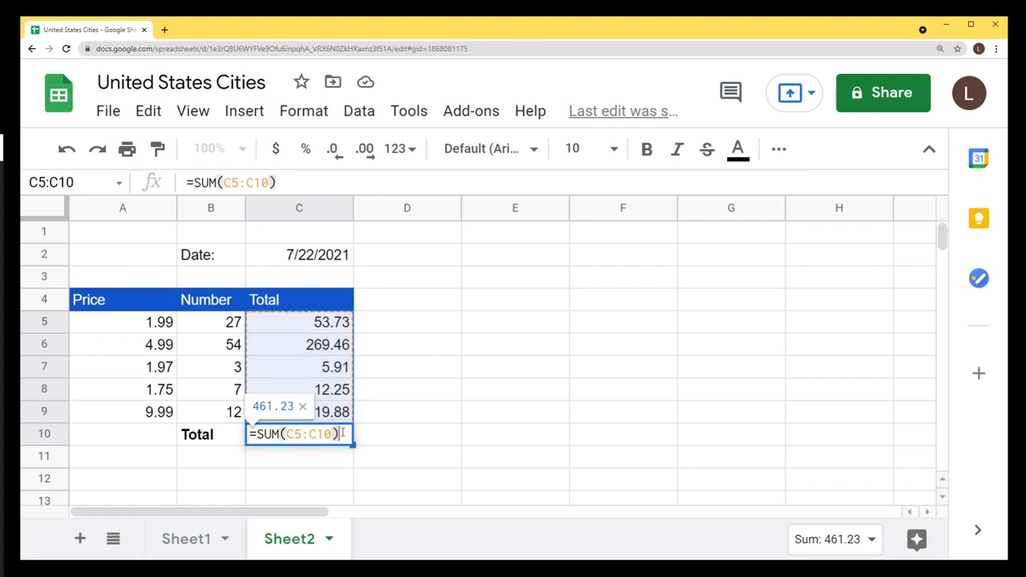
key("Return")
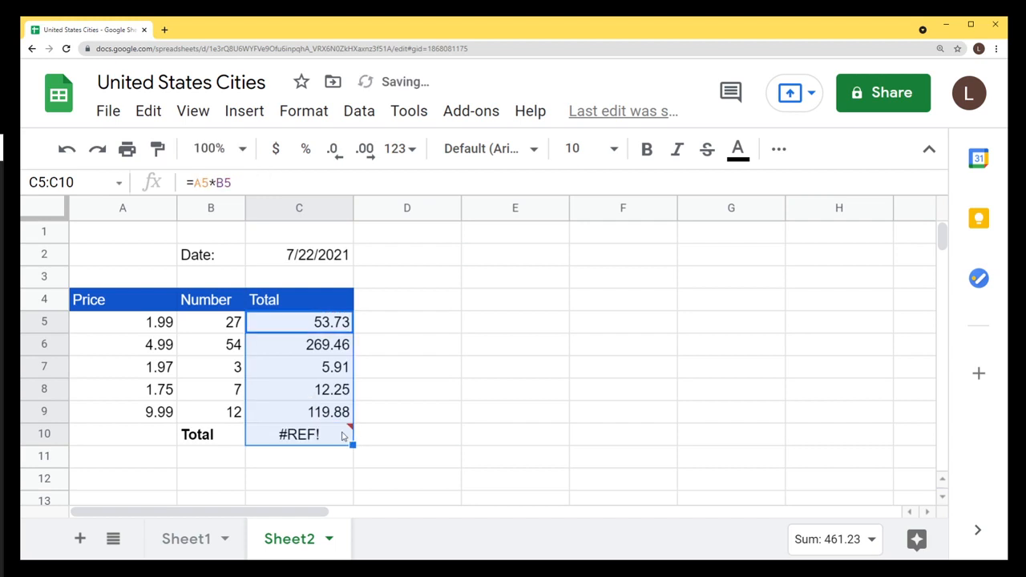
Inspect C10's #REF! error against the line totals in C5:C9.
left_click(328, 434)
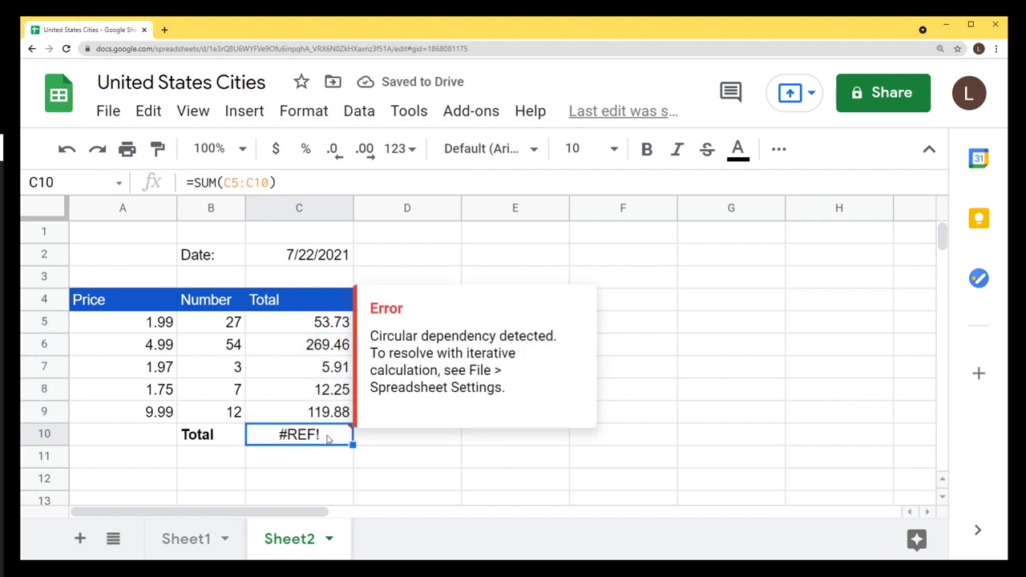
key("shift+Up")
key("shift+Up")
key("shift+Up")
key("shift+Up")
key("shift+Up")
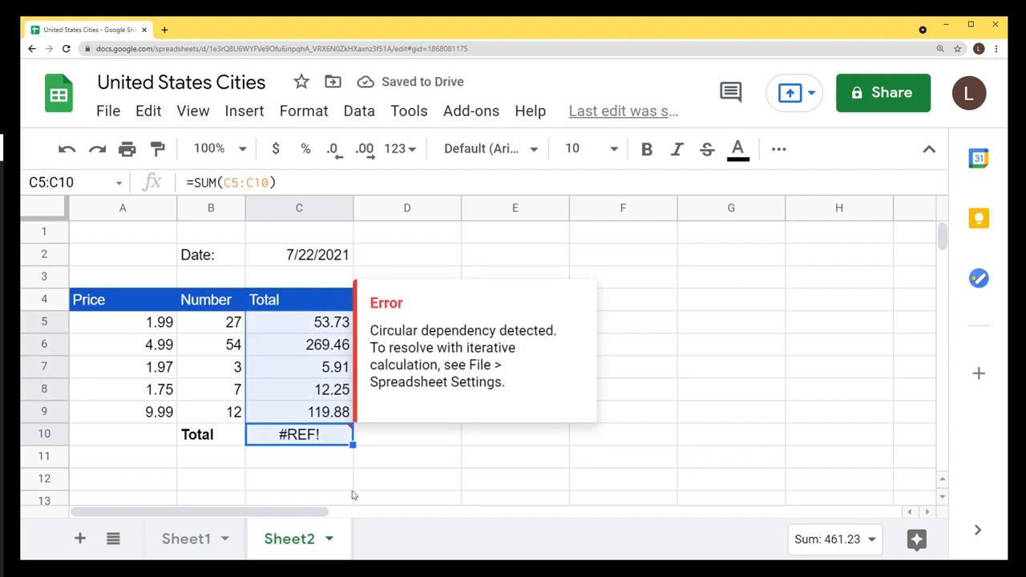
left_click(301, 438)
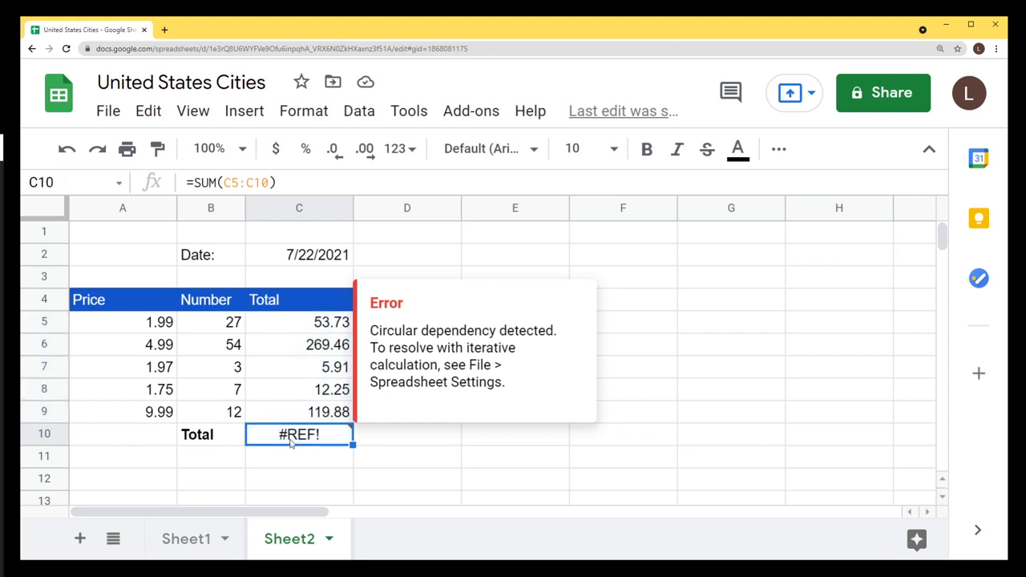
left_click(306, 327)
left_click(298, 412)
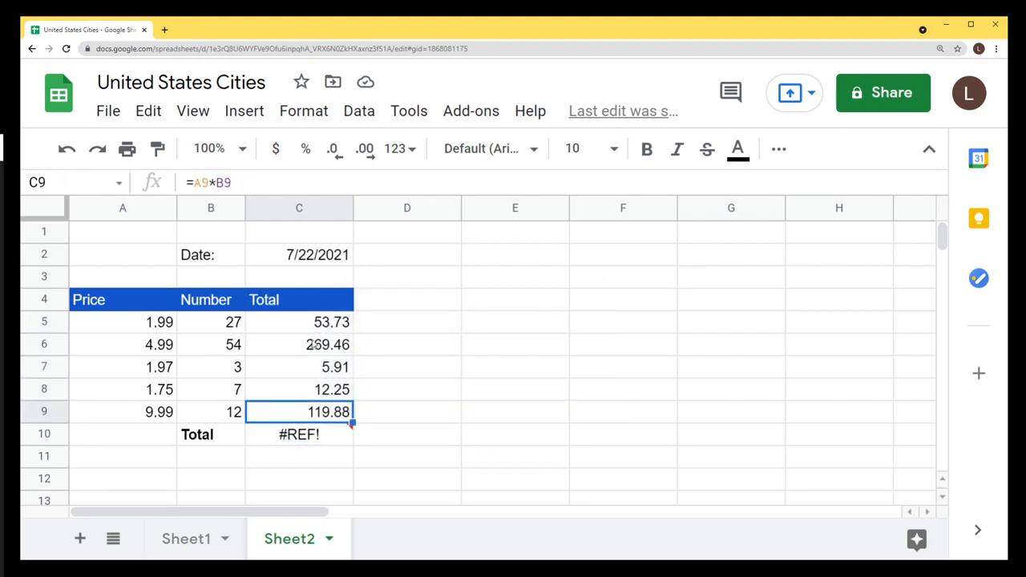
mouse_move(305, 439)
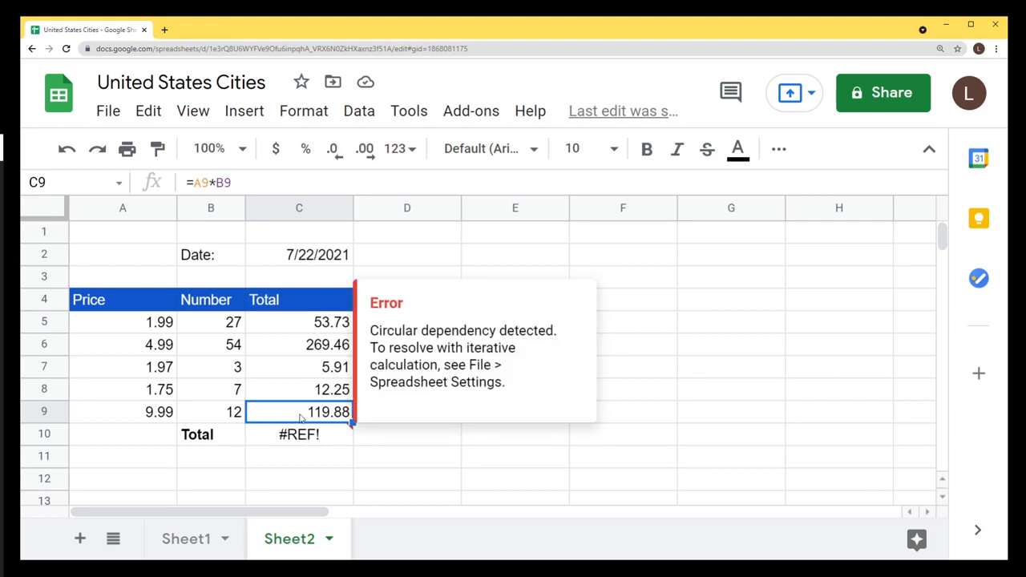
left_click(304, 435)
Correct C10 to =SUM(C5:C9) so the Total shows 88.746, then check it.
left_click(241, 182)
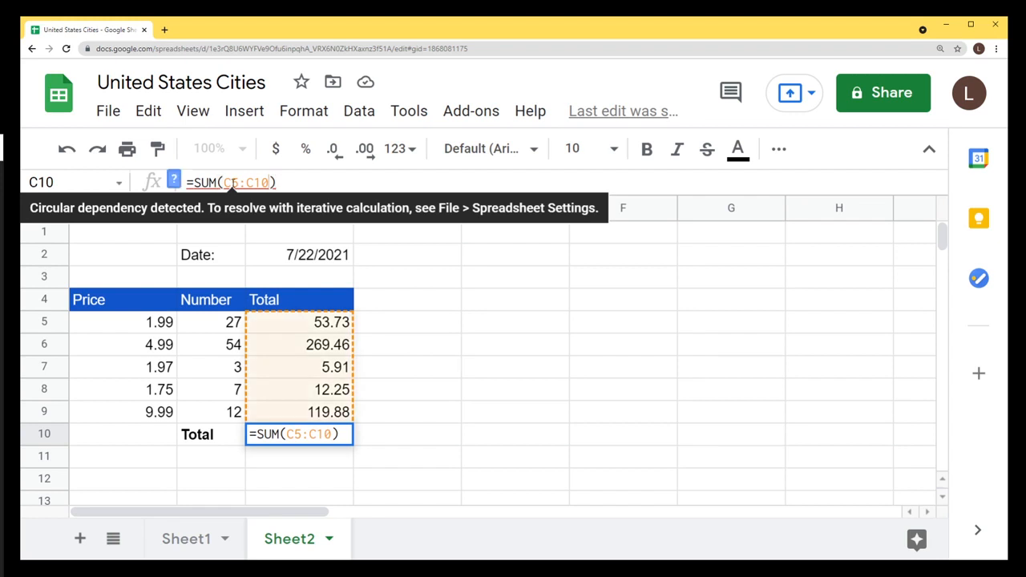
key("Right")
key("Right")
key("Right")
key("Right")
key("shift+Left")
key("shift+Left")
key("shift+Left")
key("shift+Right")
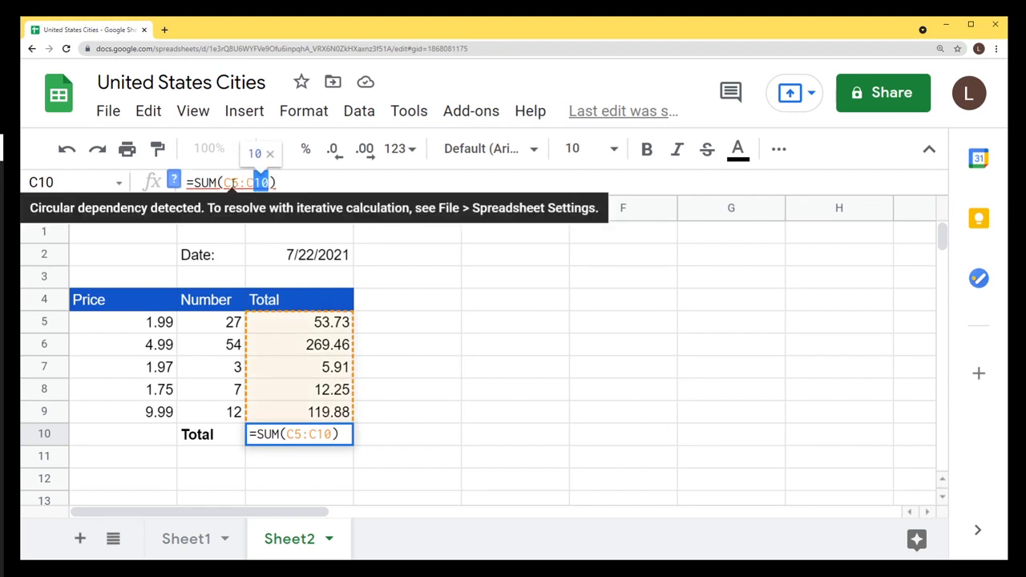
type("9")
key("Return")
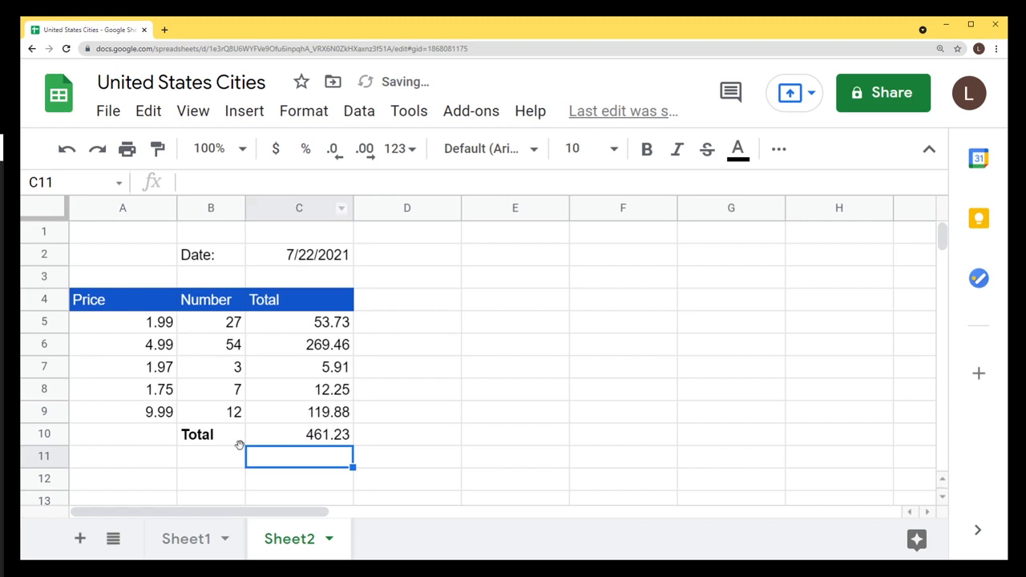
left_click(333, 436)
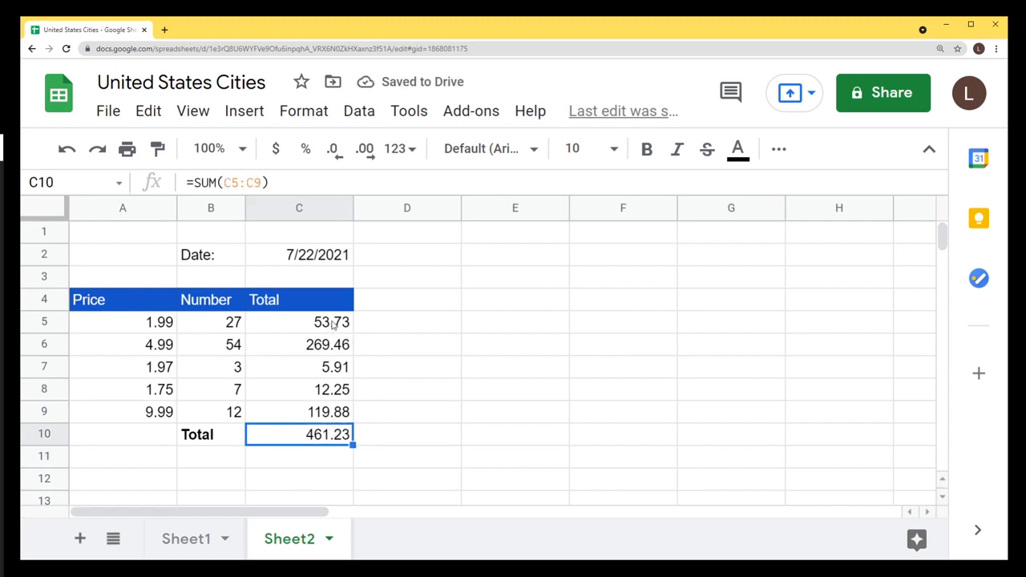
left_click_drag(335, 325, 335, 411)
left_click(333, 434)
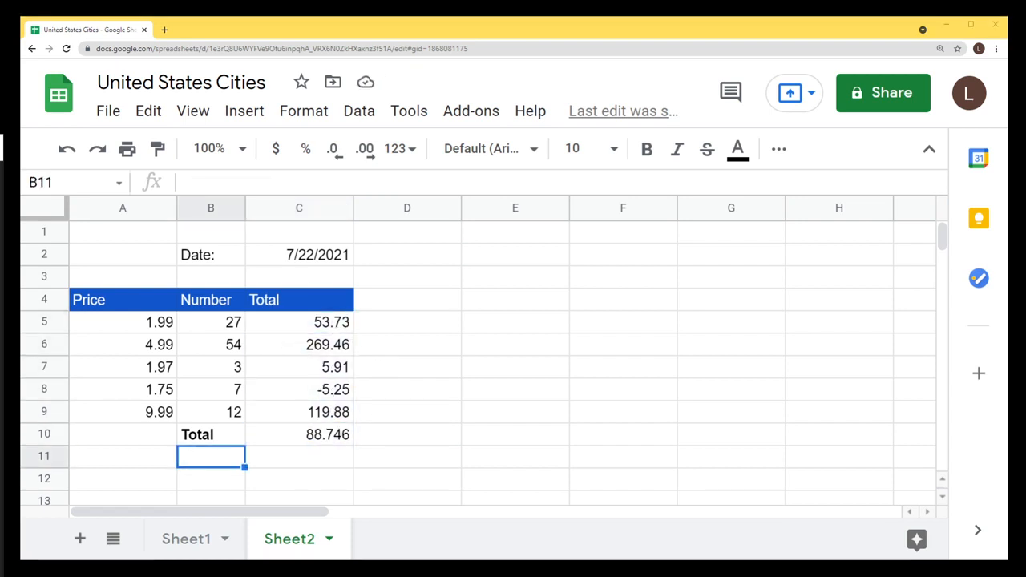
Add a bold Count label in B11.
type("Count")
key("Return")
left_click(214, 461)
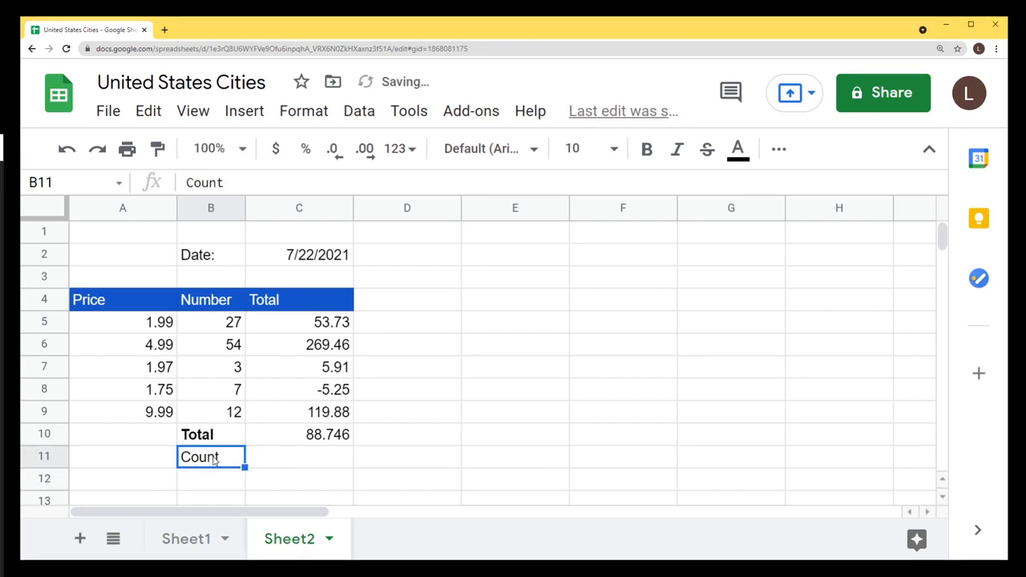
key("ctrl+b")
Enter =COUNT(C5:C9) in C11, returning 5, and verify the counted range.
left_click(295, 458)
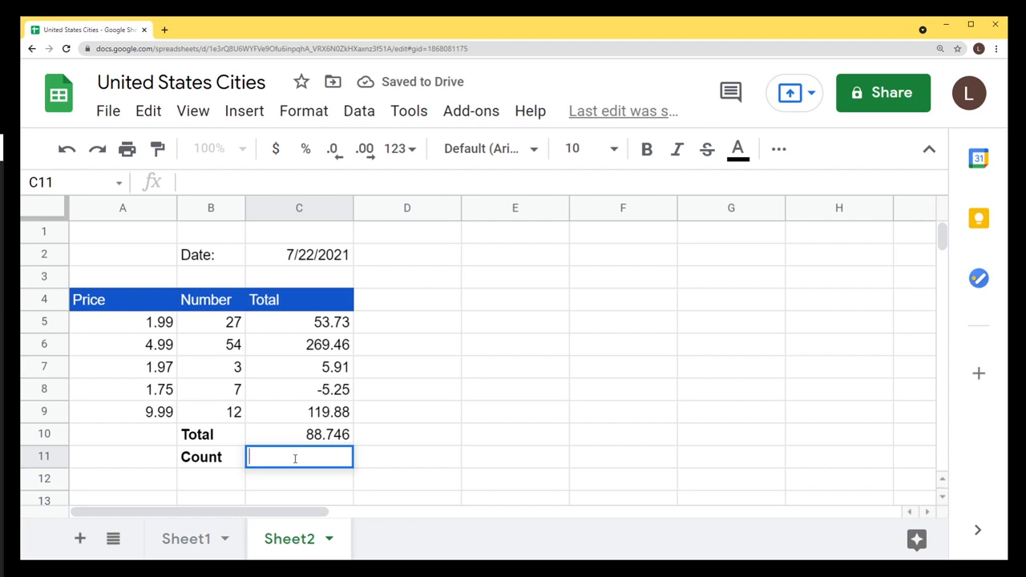
type("=COUNT(")
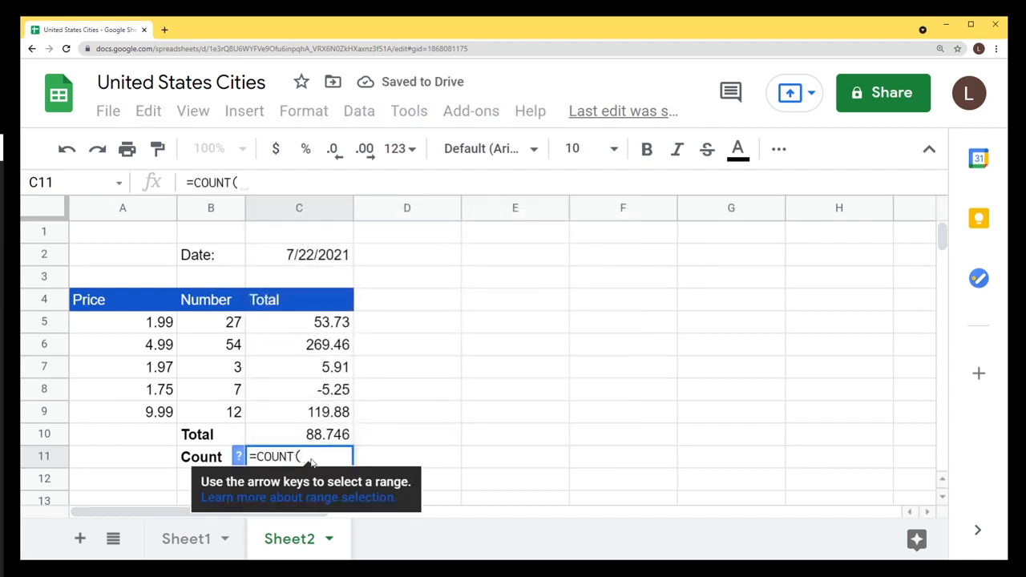
left_click(323, 329)
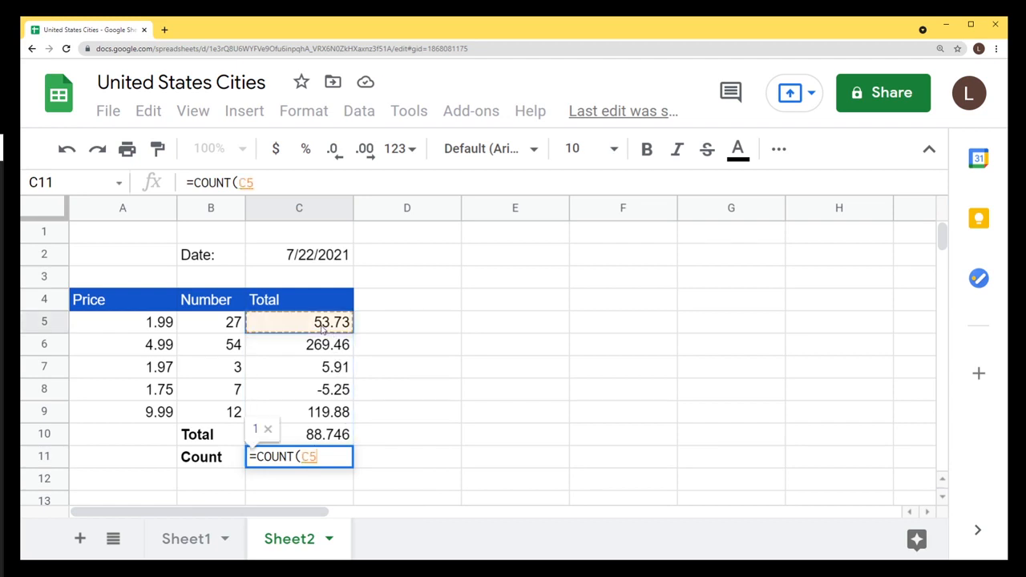
left_click(323, 415, "shift")
key("Return")
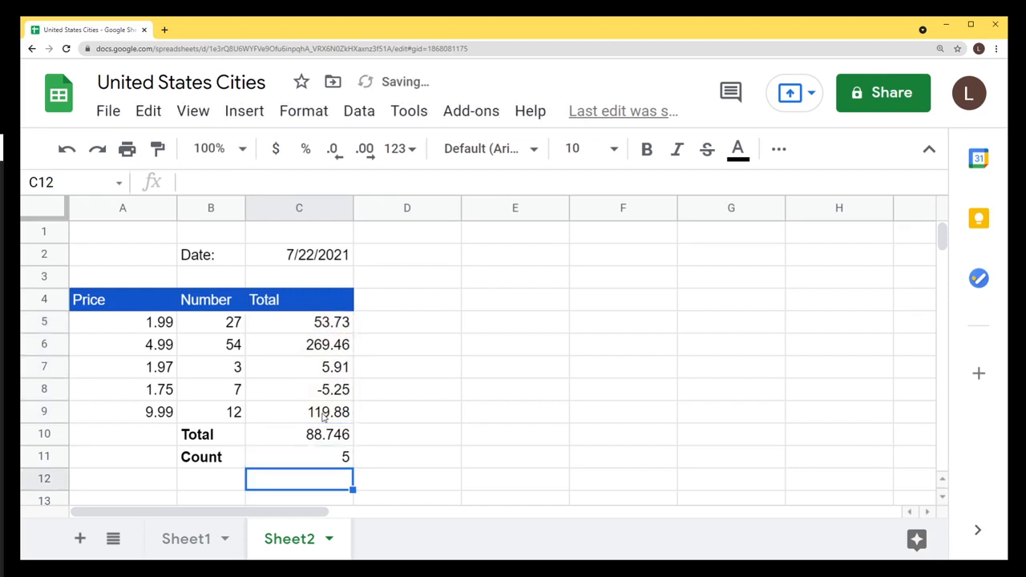
left_click(314, 462)
left_click_drag(340, 327, 340, 412)
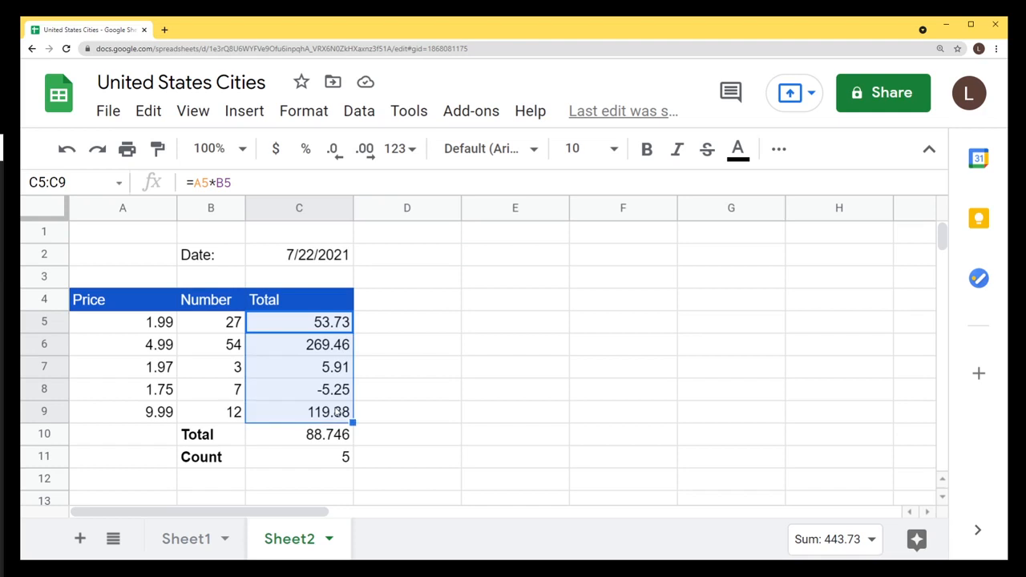
left_click(339, 458)
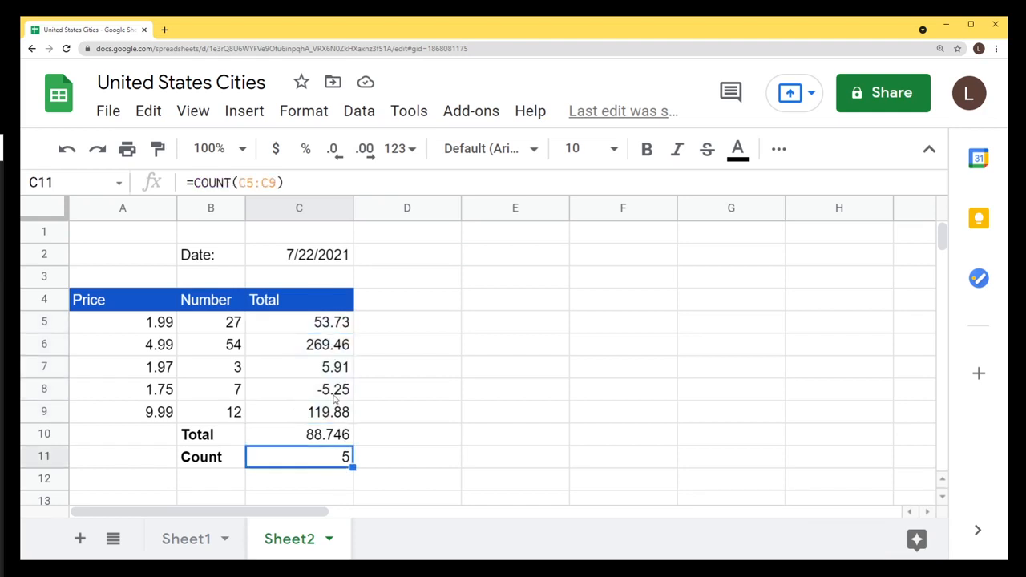
left_click(335, 390)
type("dfgdfg")
key("Return")
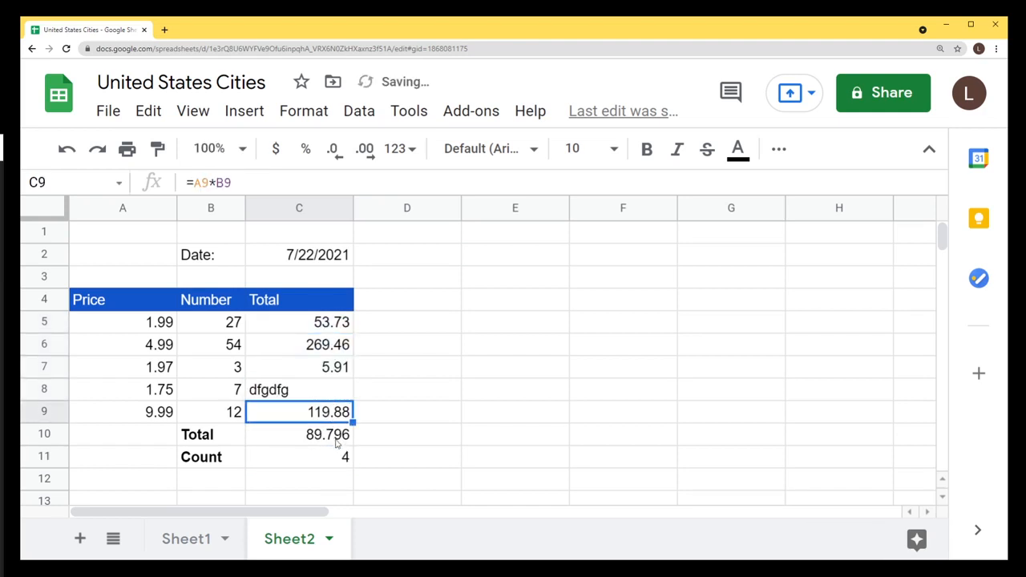
left_click(274, 398)
double_click(279, 390)
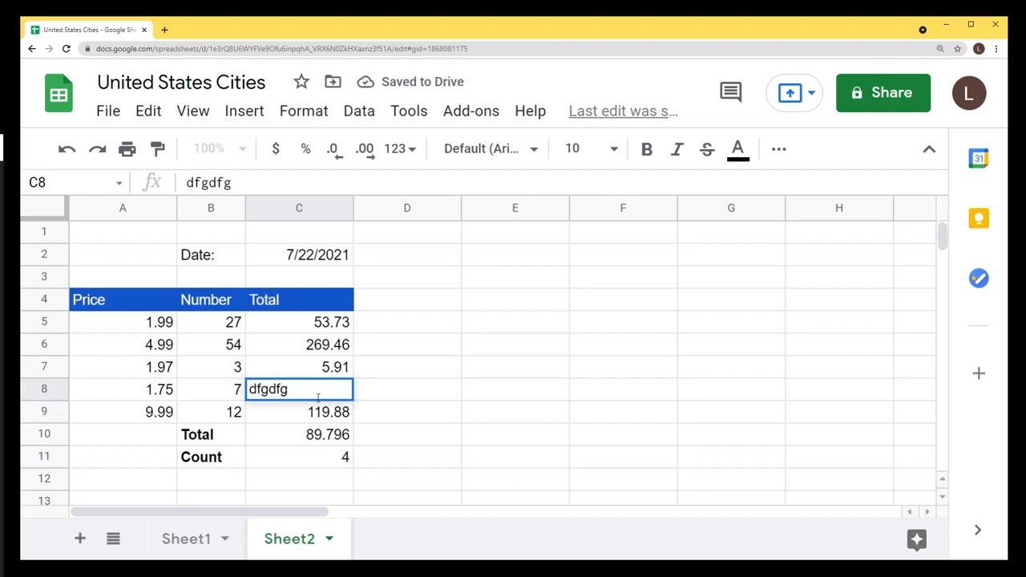
left_click_drag(336, 323, 348, 427)
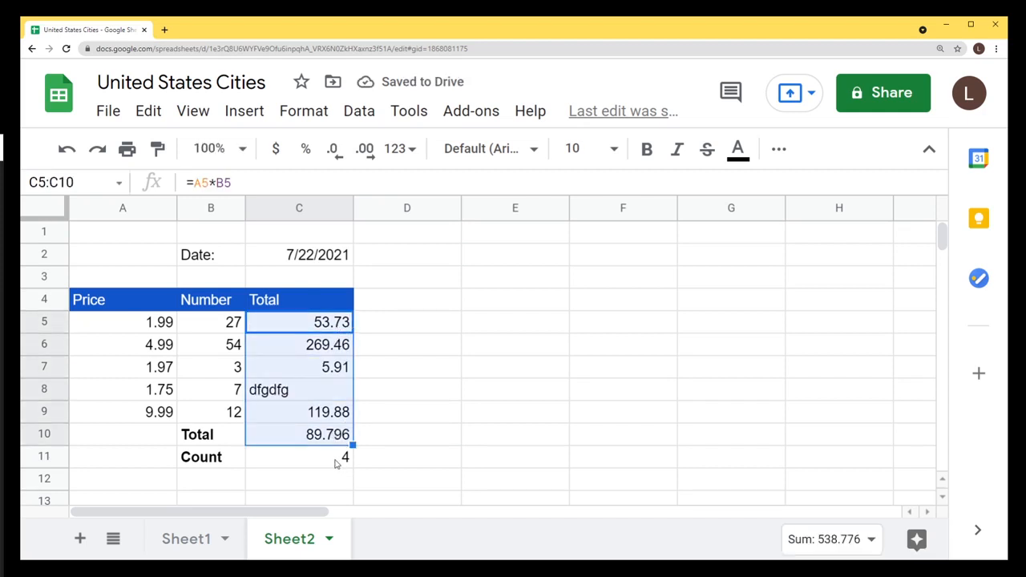
left_click(343, 465)
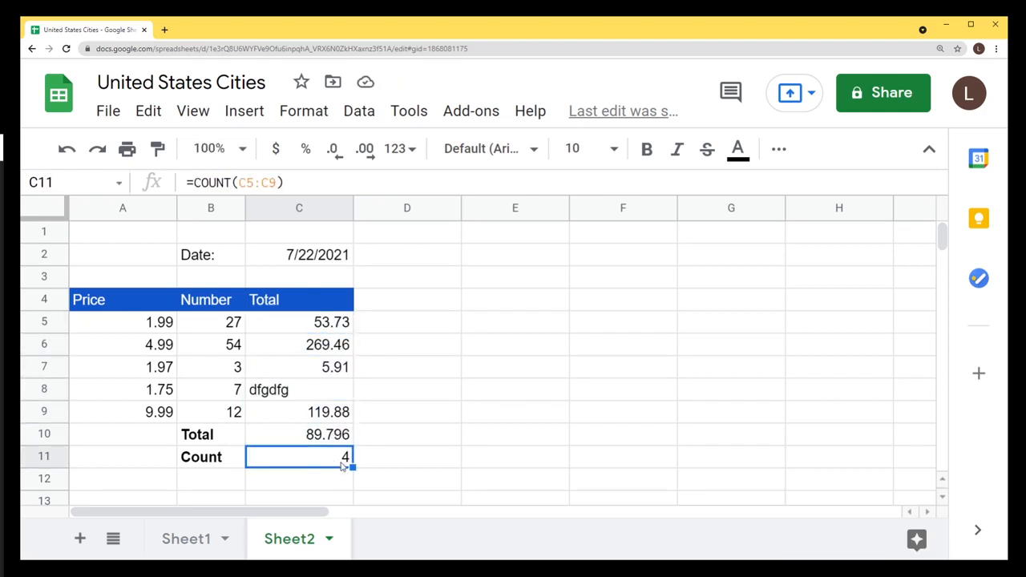
left_click(283, 393)
key("ctrl+z")
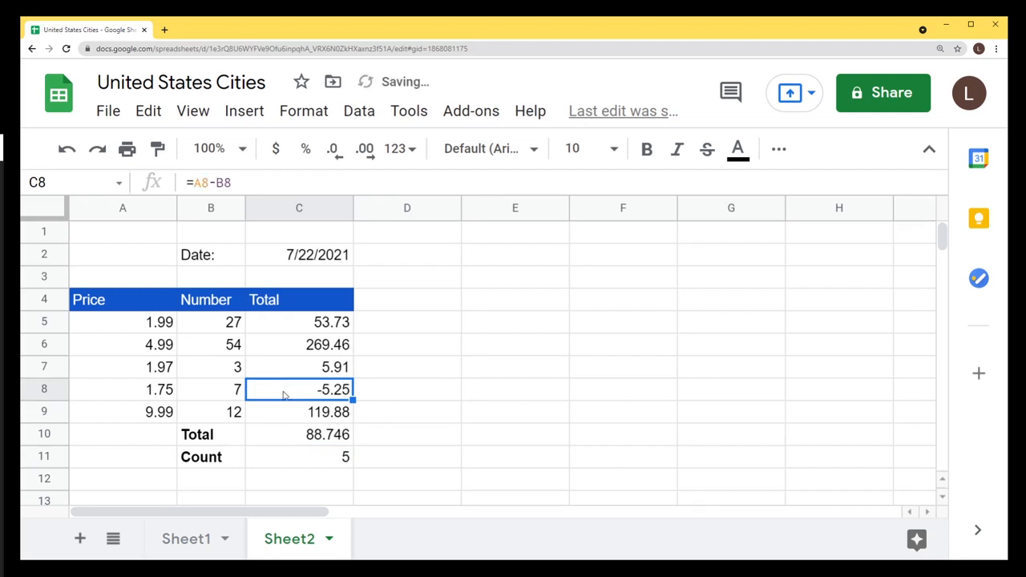
left_click(346, 458)
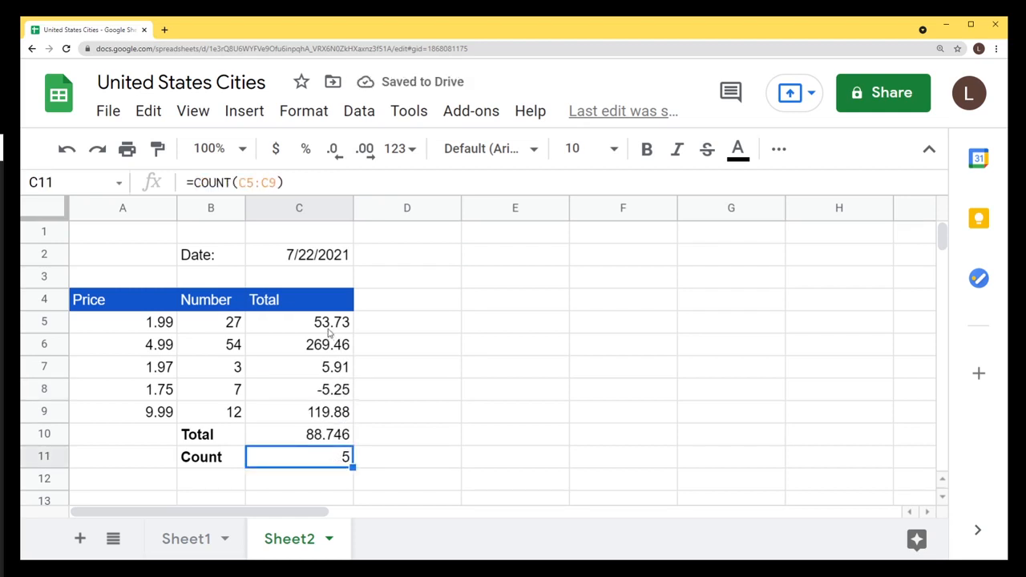
left_click_drag(332, 324, 334, 391)
left_click(238, 479)
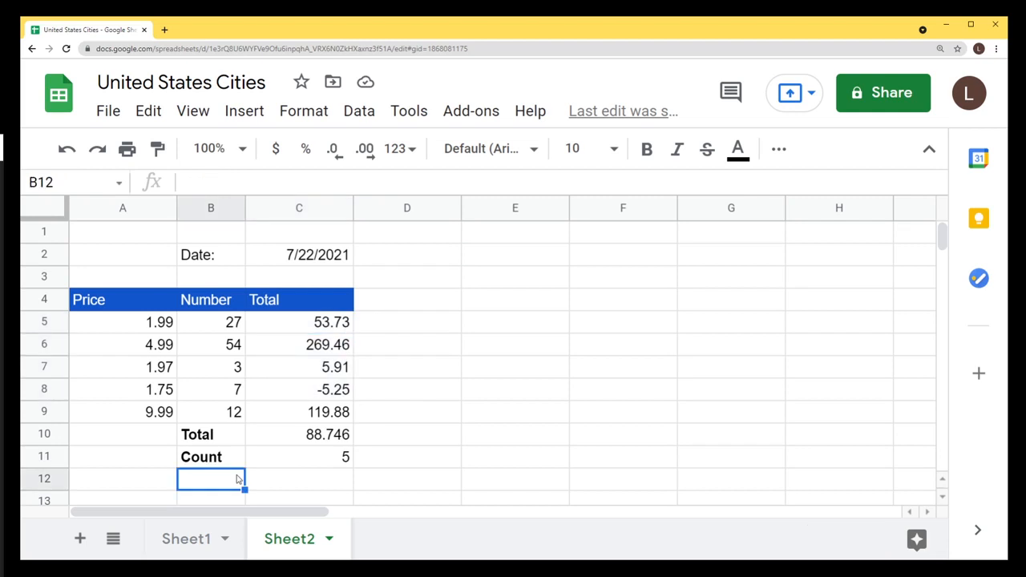
Add a bold Average label in B12.
type("Ave")
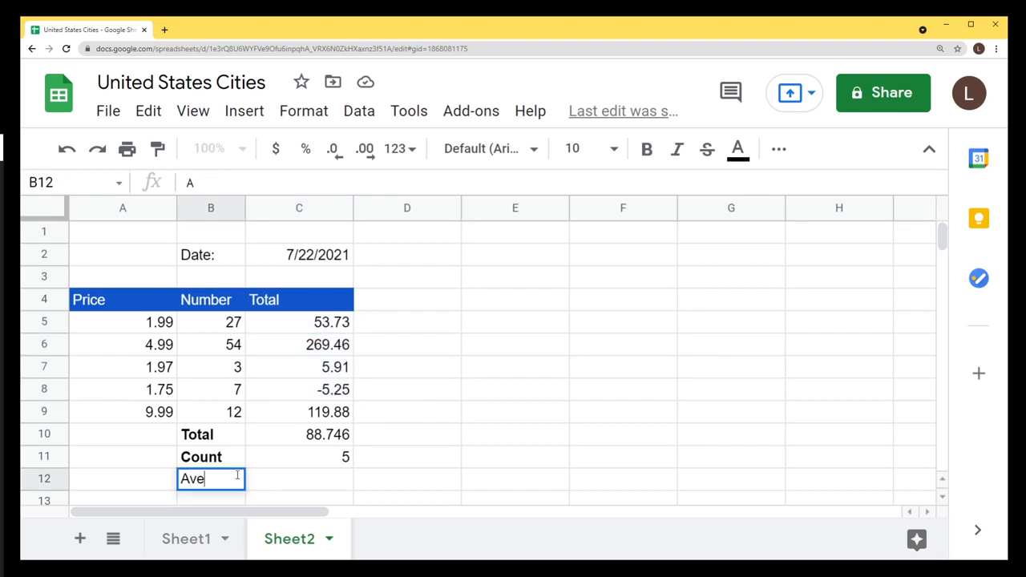
type("rage")
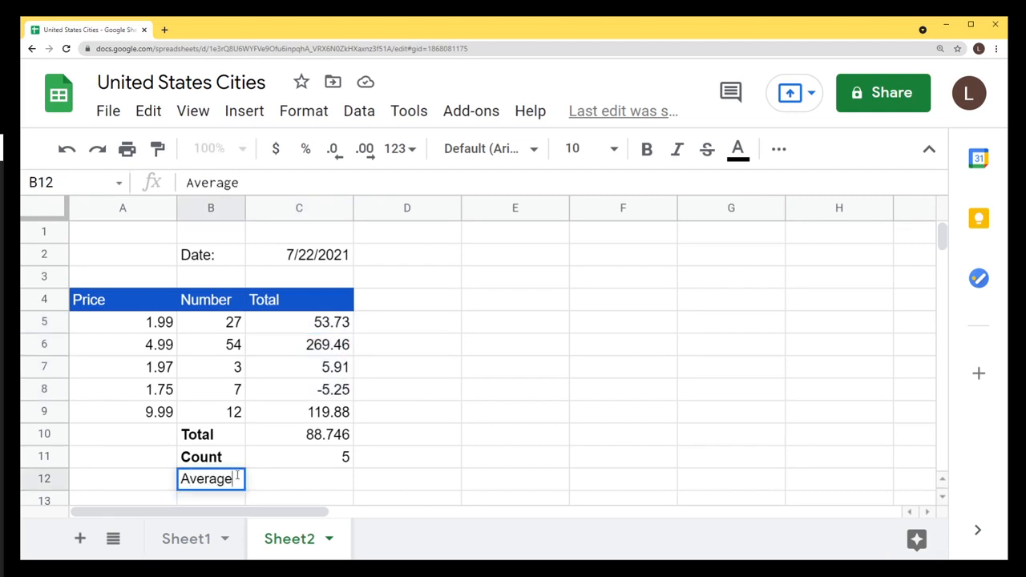
key("Return")
left_click(233, 481)
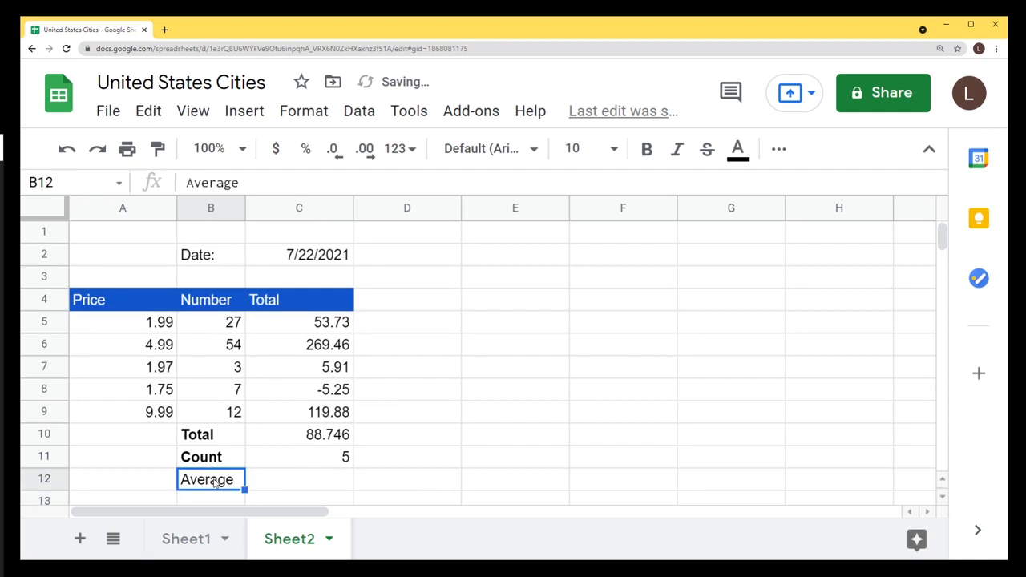
key("ctrl+b")
Enter =SUM(C10)/SUM(C11) in C12, giving 17.7492, and review the formula.
double_click(295, 481)
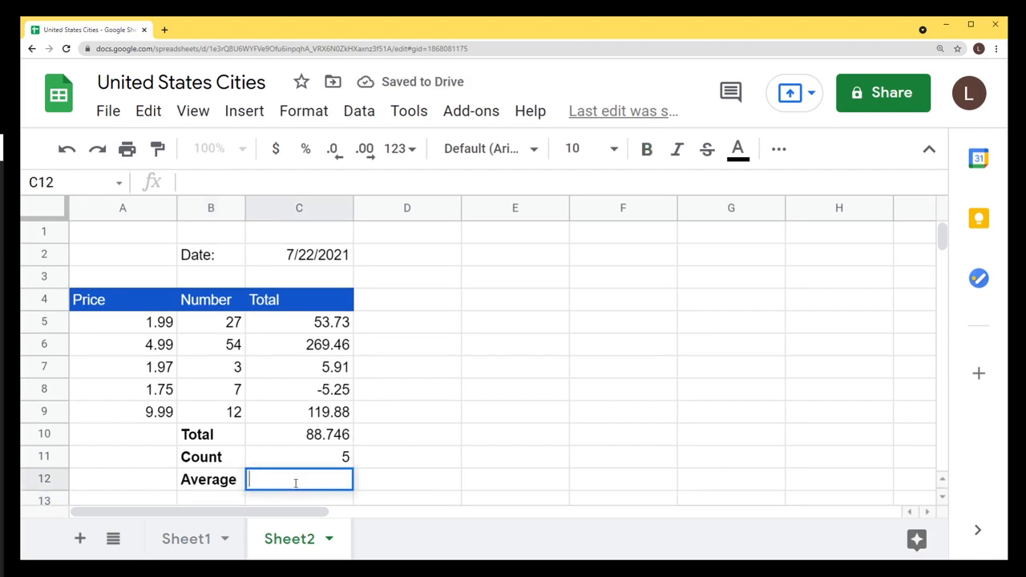
type("=SU")
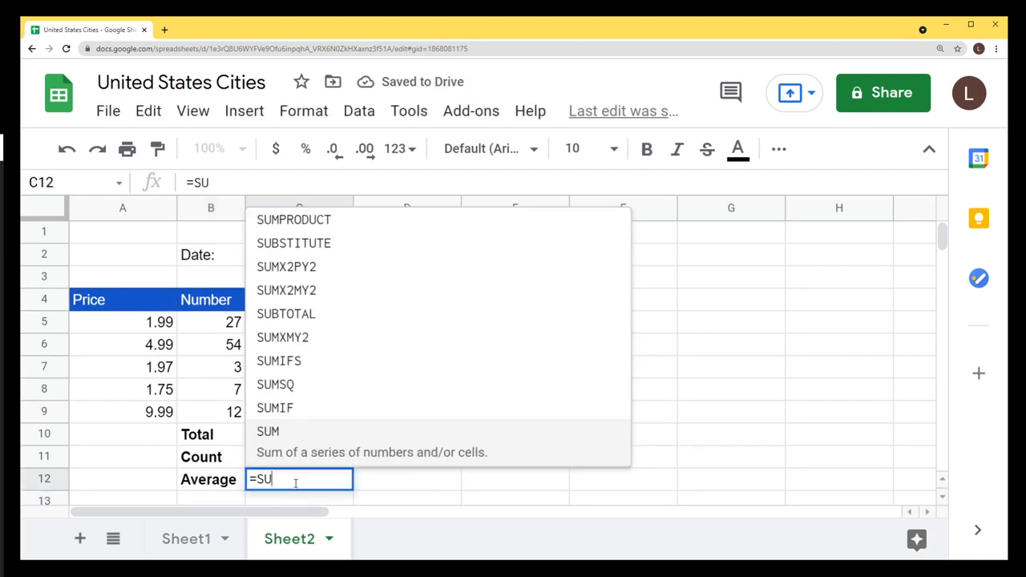
type("M(")
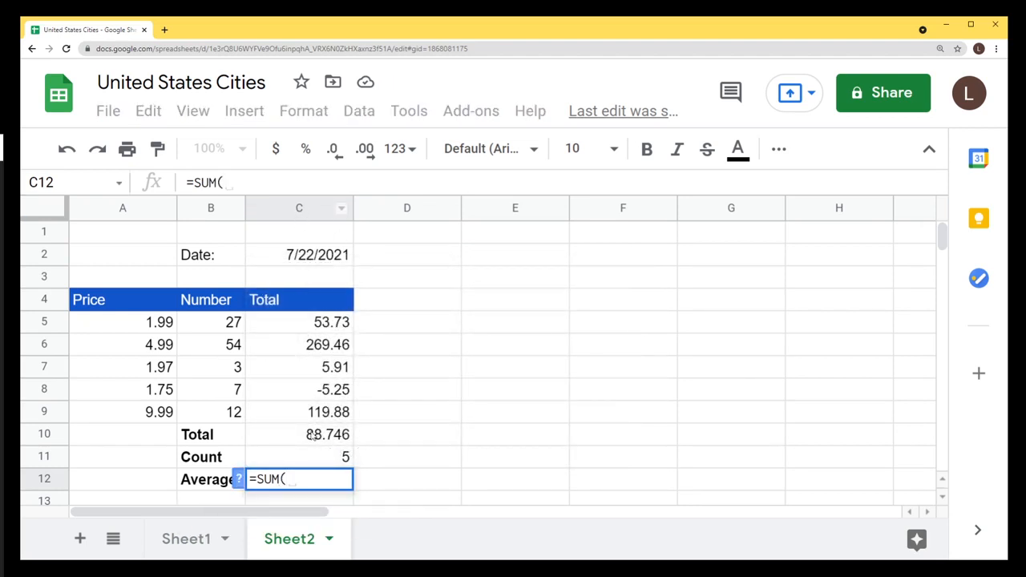
type("C10)")
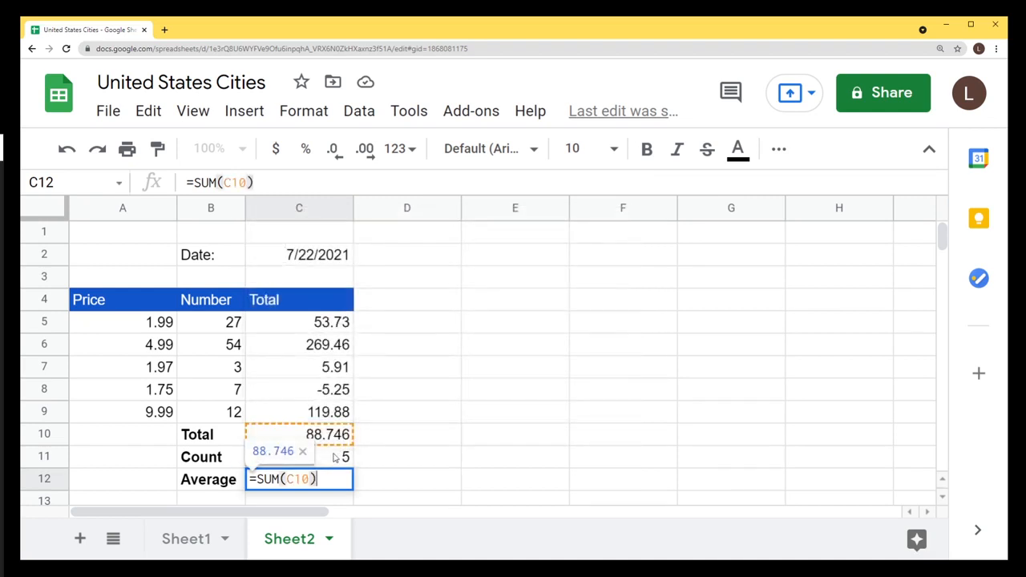
type("/")
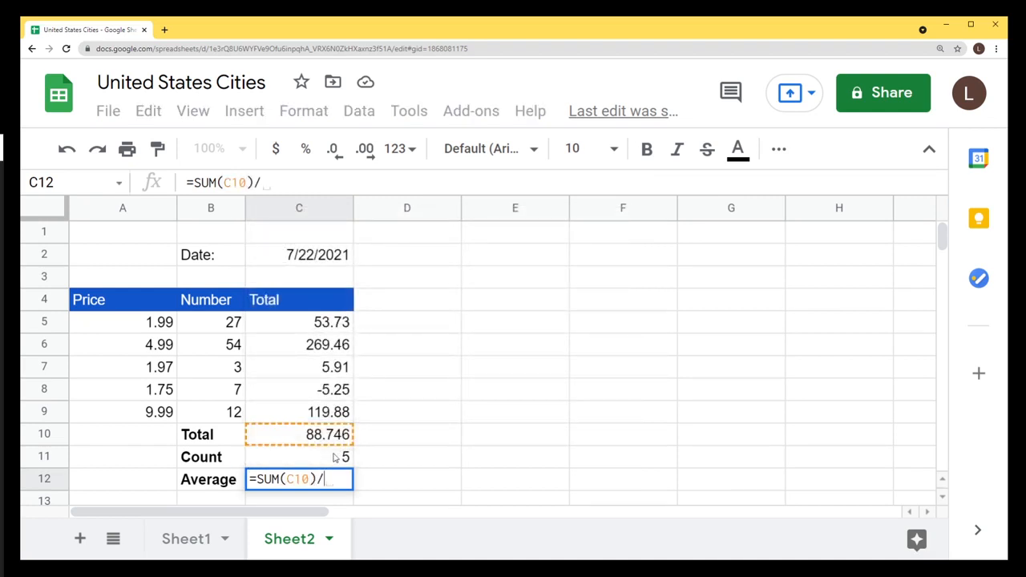
type("SUM(C11)")
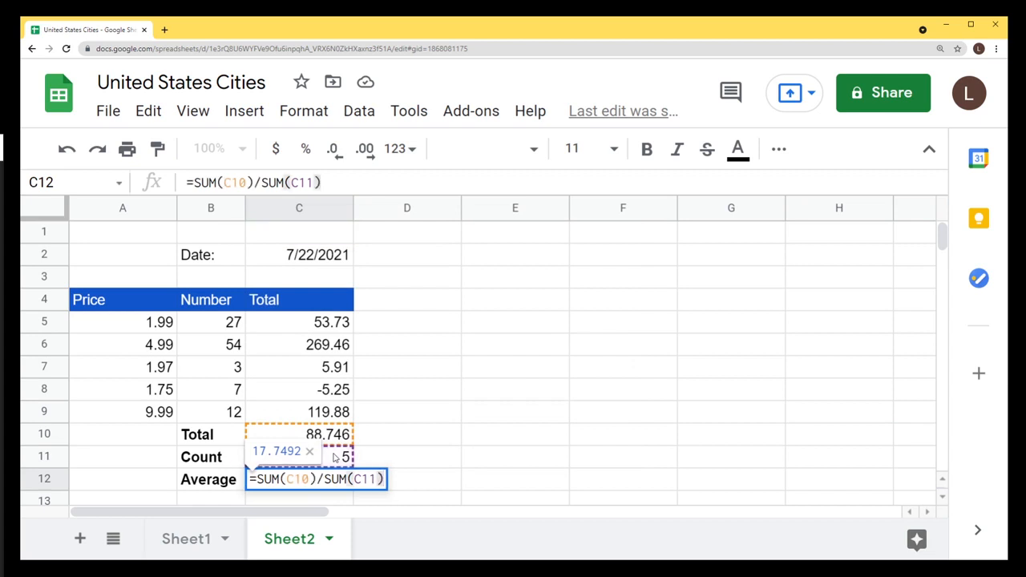
key("Return")
scroll(335, 456, "up", 1)
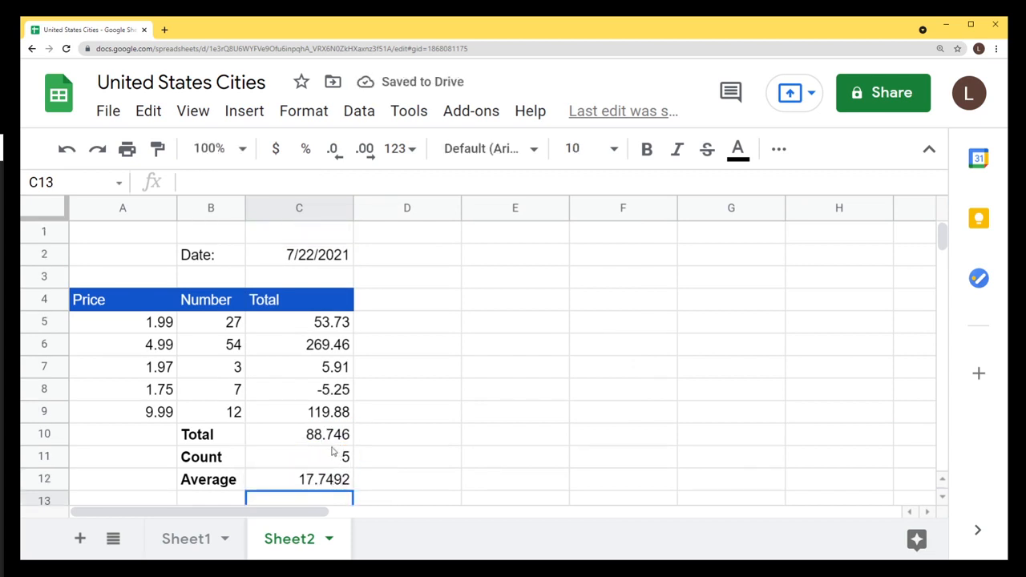
left_click_drag(313, 443, 315, 461)
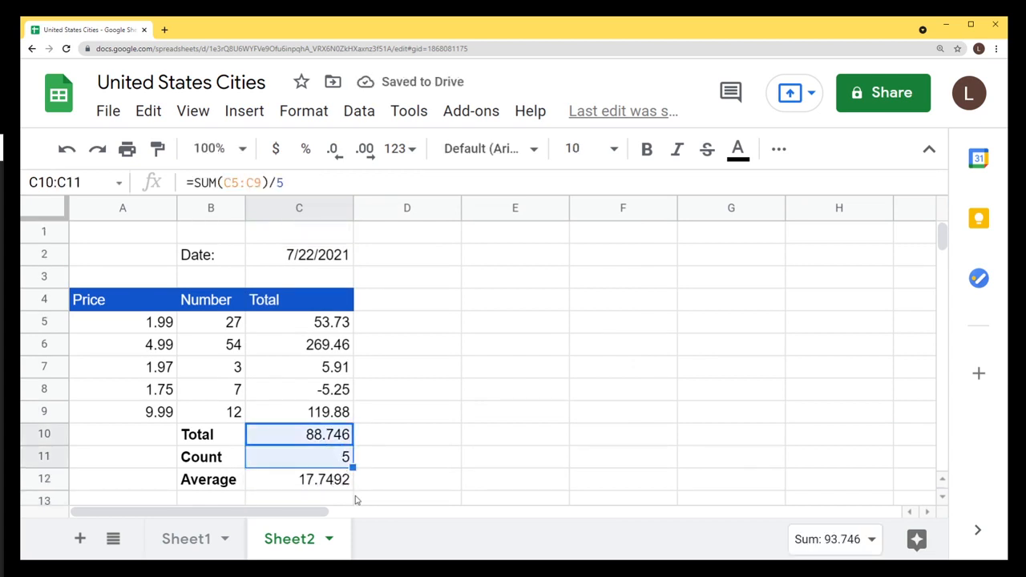
left_click(319, 481)
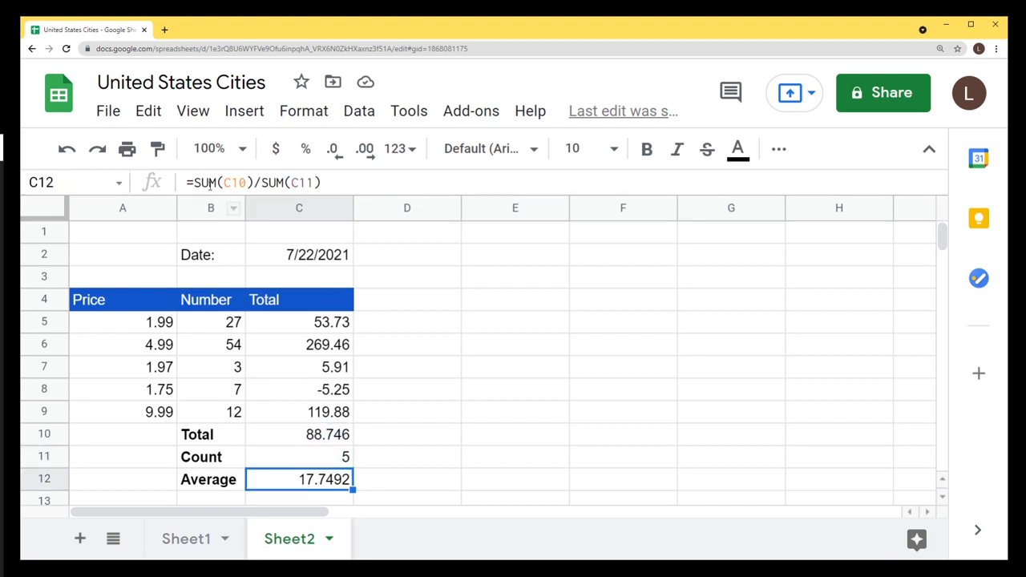
left_click_drag(195, 182, 325, 183)
left_click(352, 183)
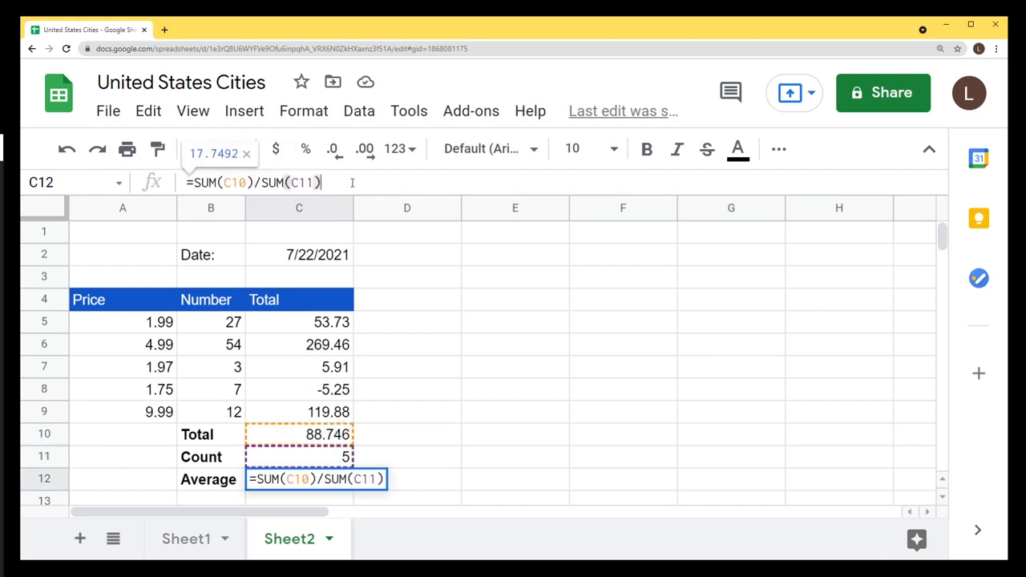
left_click(381, 441)
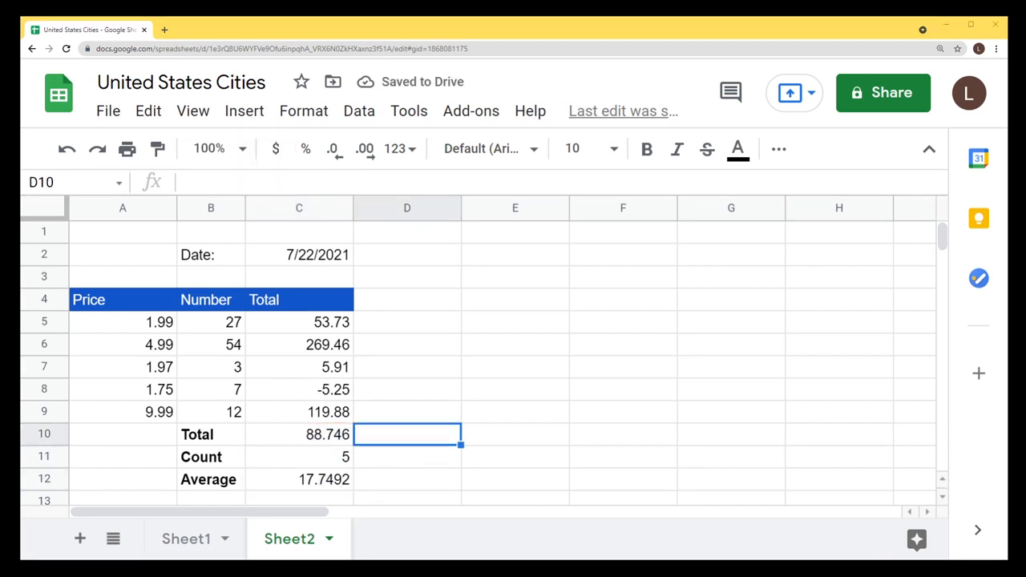
Remove the stray /5 from the Total formula in C10.
left_click(331, 443)
left_click(296, 182)
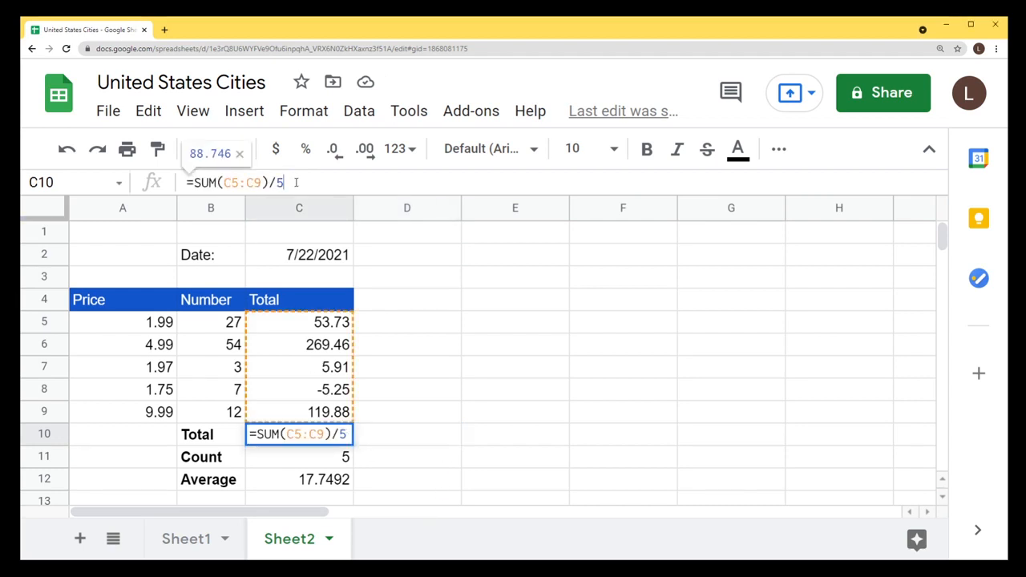
key("BackSpace")
key("BackSpace")
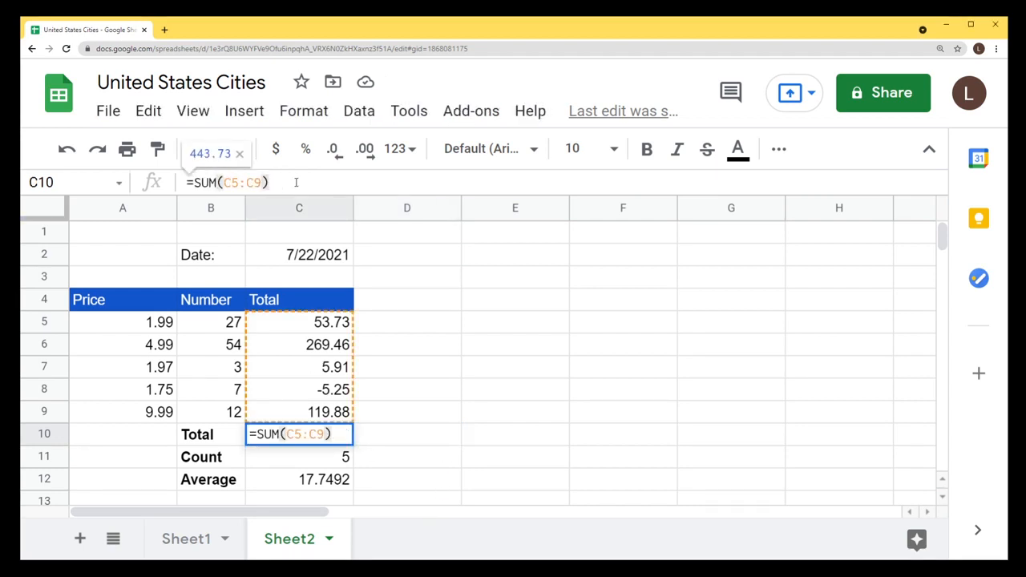
key("Return")
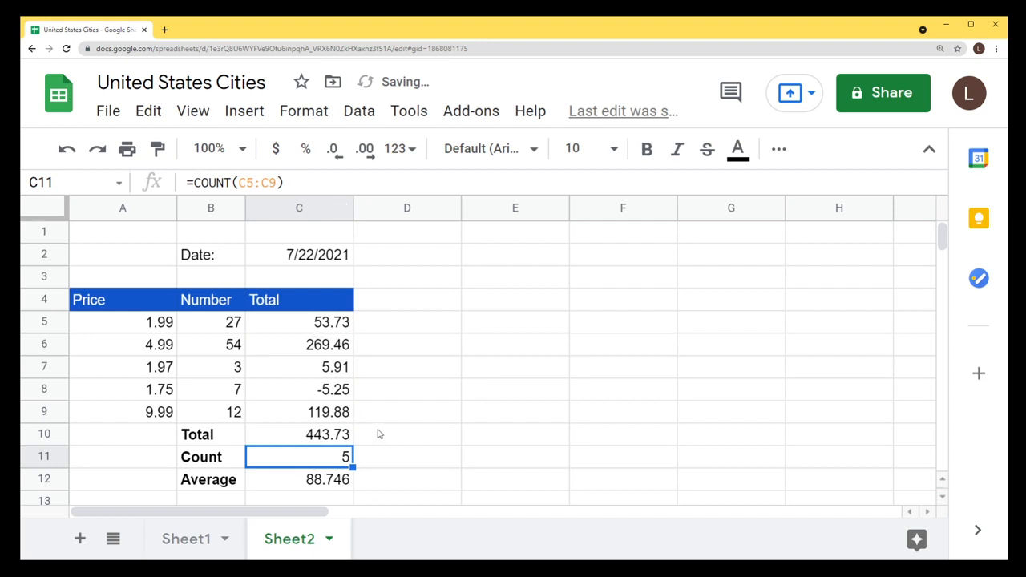
Enter =AVERAGE(C5:C9) in D12 beside the existing Average and compare them.
left_click(309, 479)
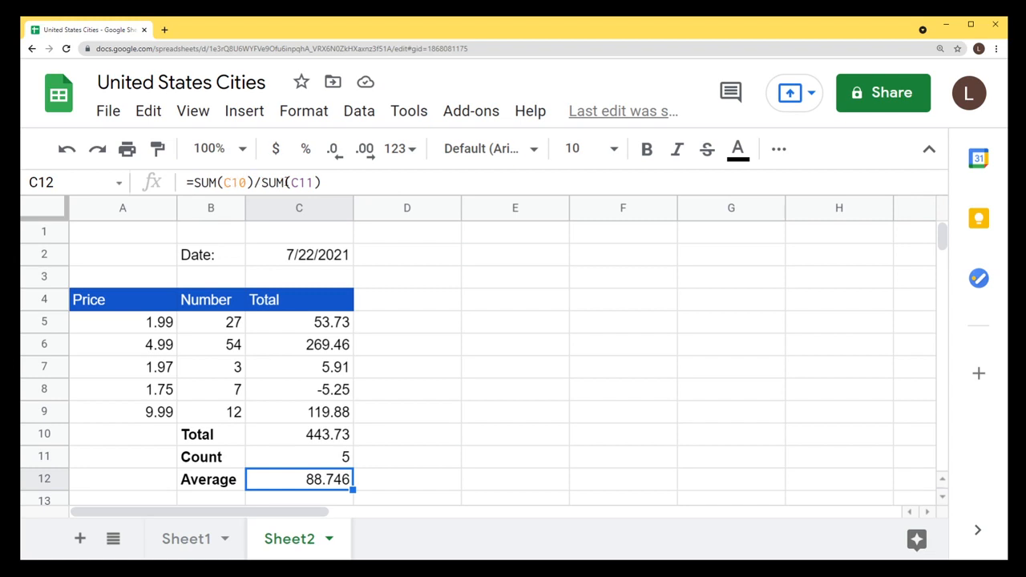
left_click(416, 445)
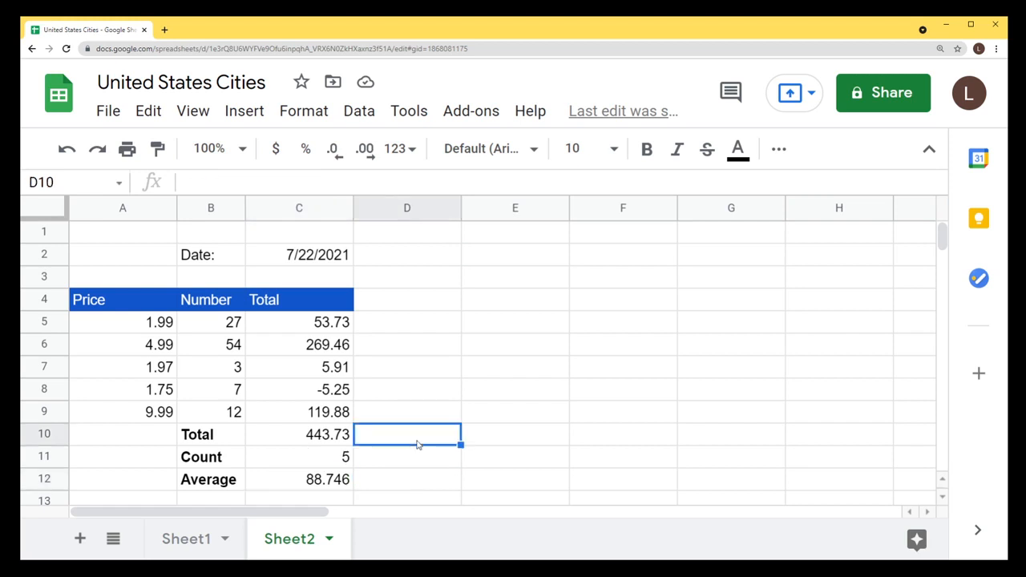
double_click(409, 481)
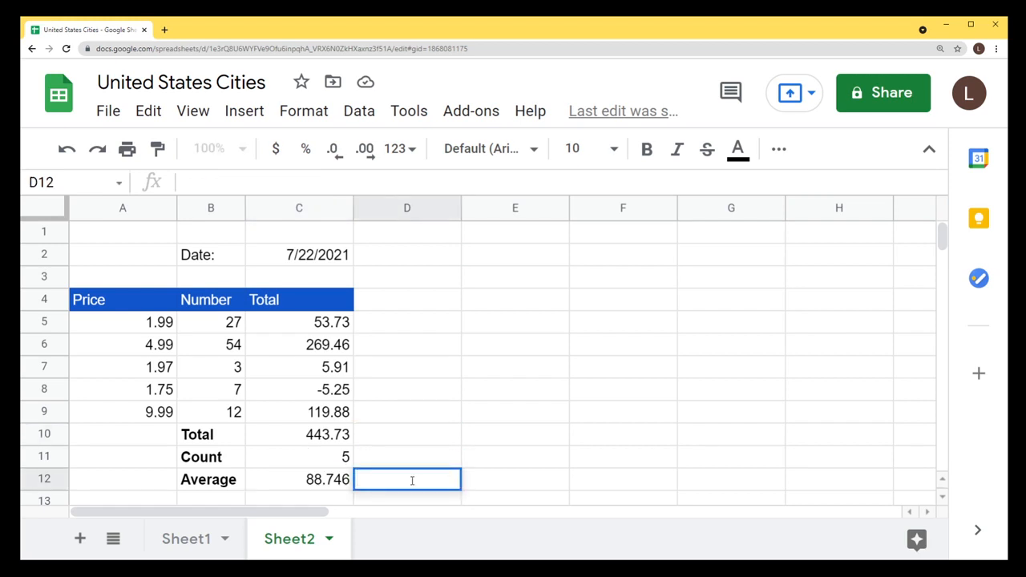
type("=AV")
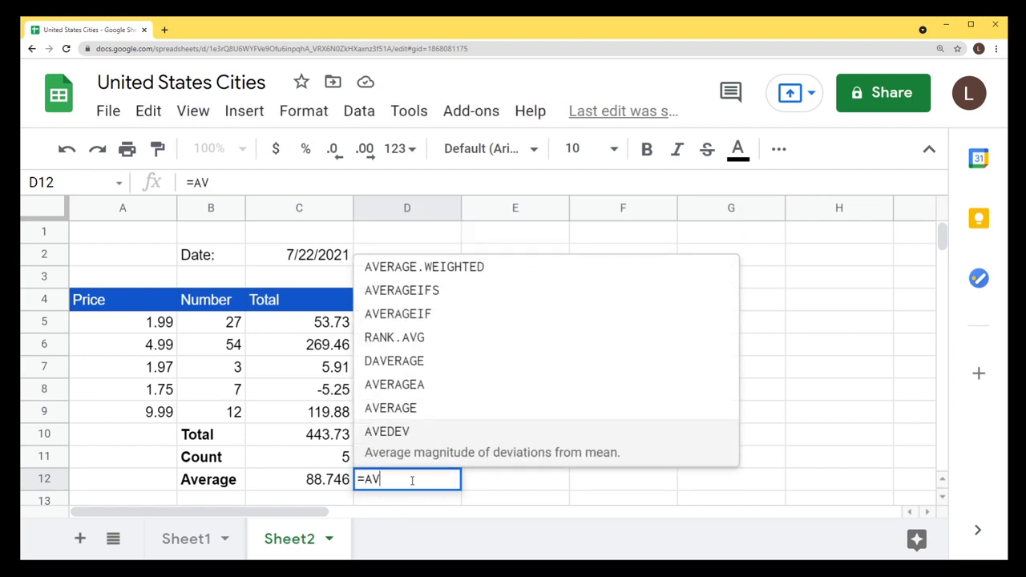
type("ERAGE(")
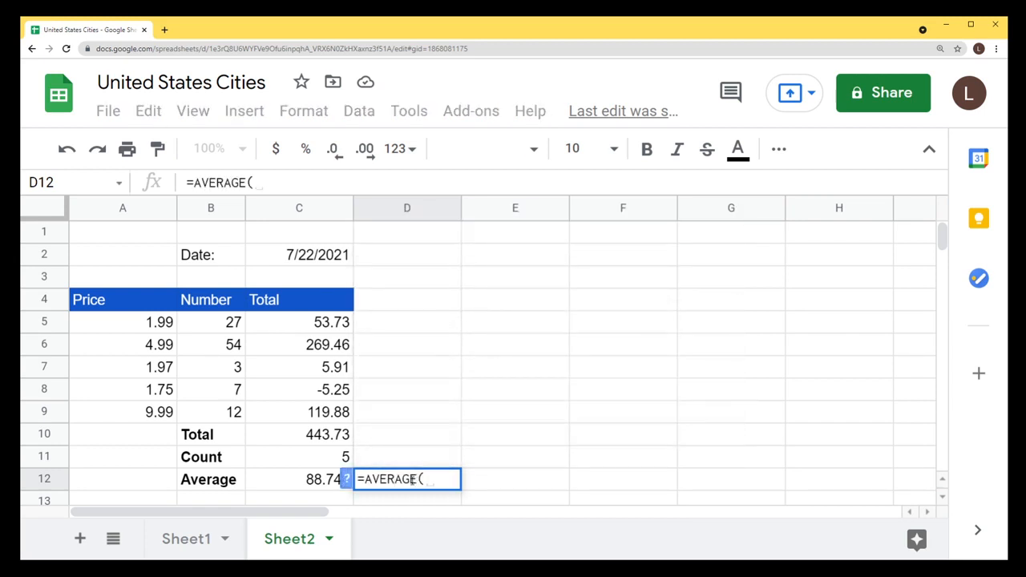
left_click(331, 324)
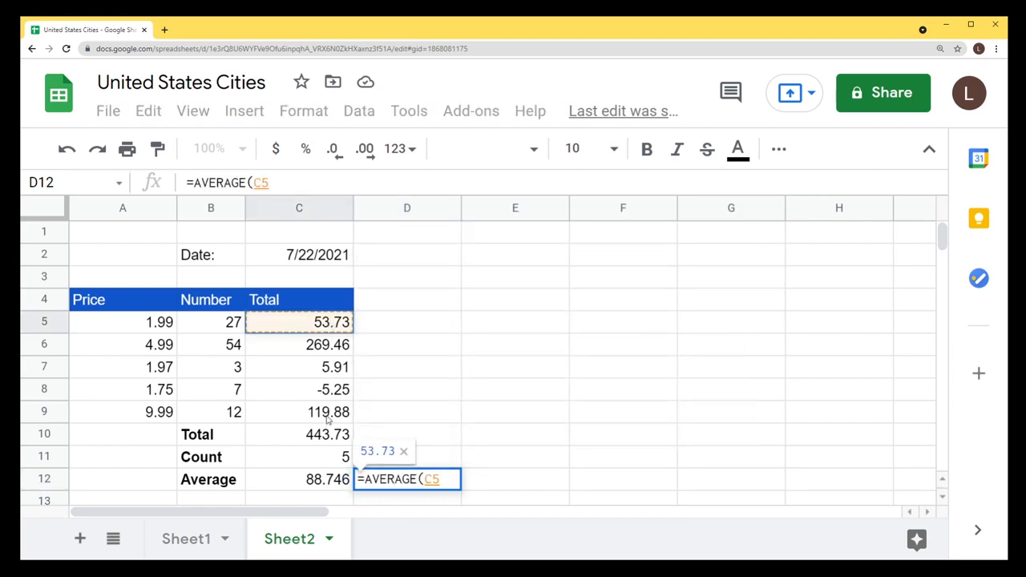
left_click_drag(327, 419, 328, 419)
key("Return")
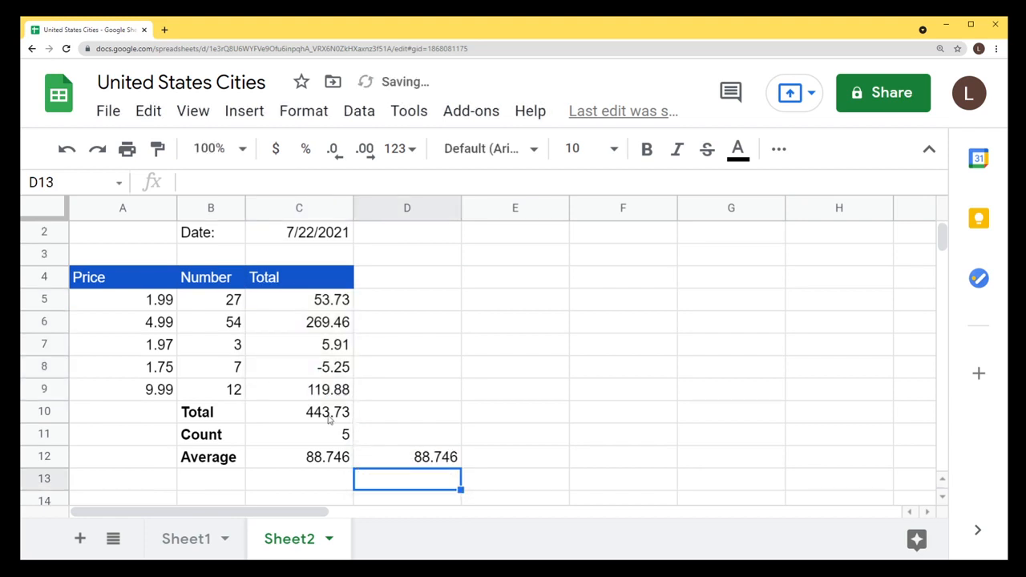
left_click(324, 463)
left_click(397, 463)
scroll(371, 465, "up", 1)
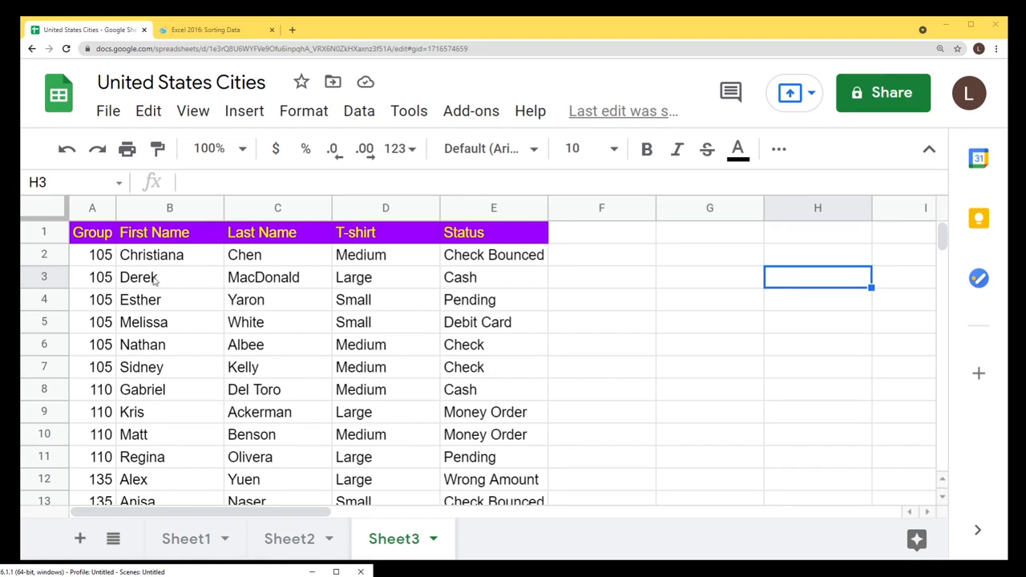
Practise selections on Sheet3: roster ranges, cells E2 and E3, rows 3–4, the Status column.
left_click_drag(101, 255, 492, 430)
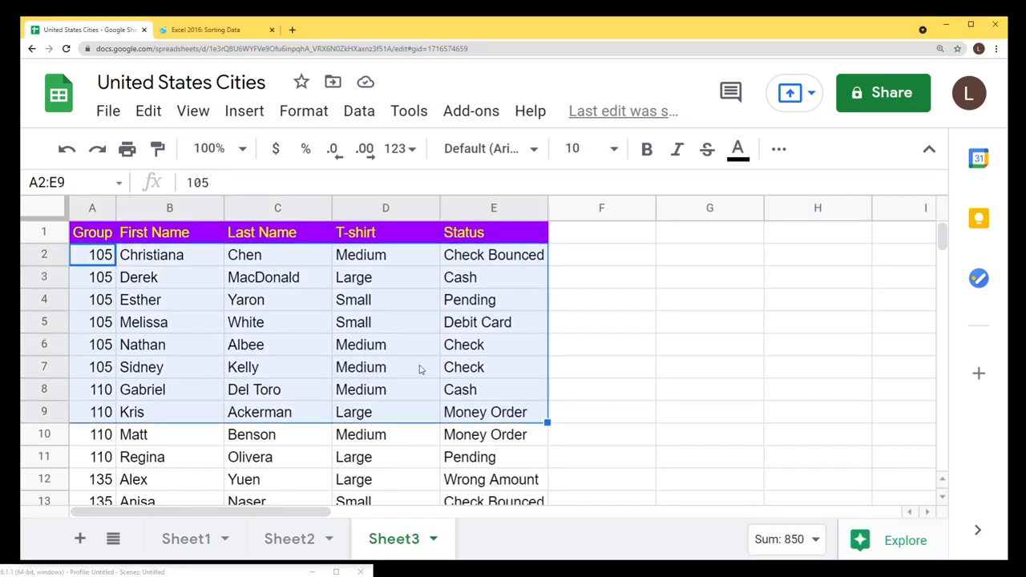
left_click(427, 456)
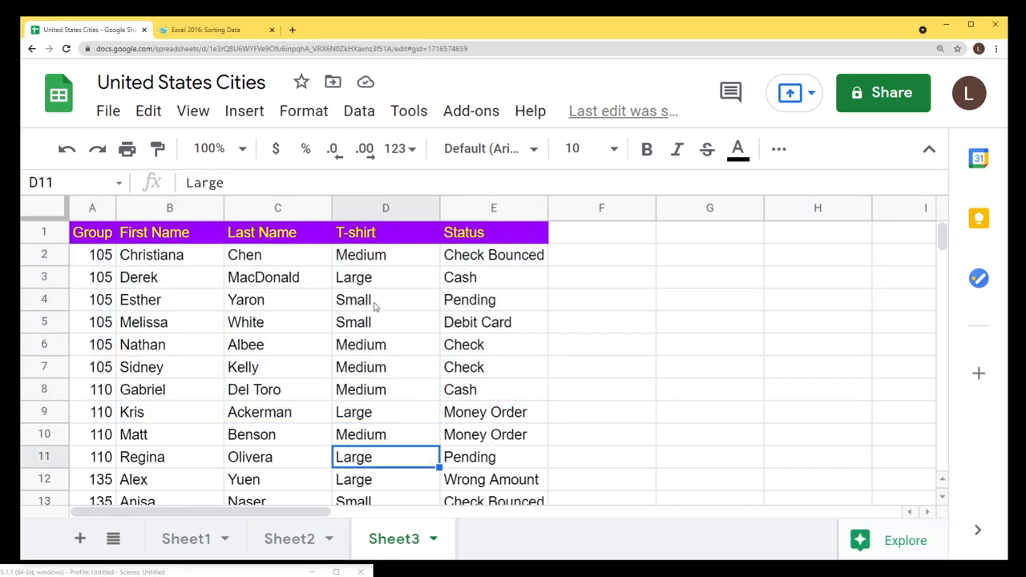
left_click(467, 263)
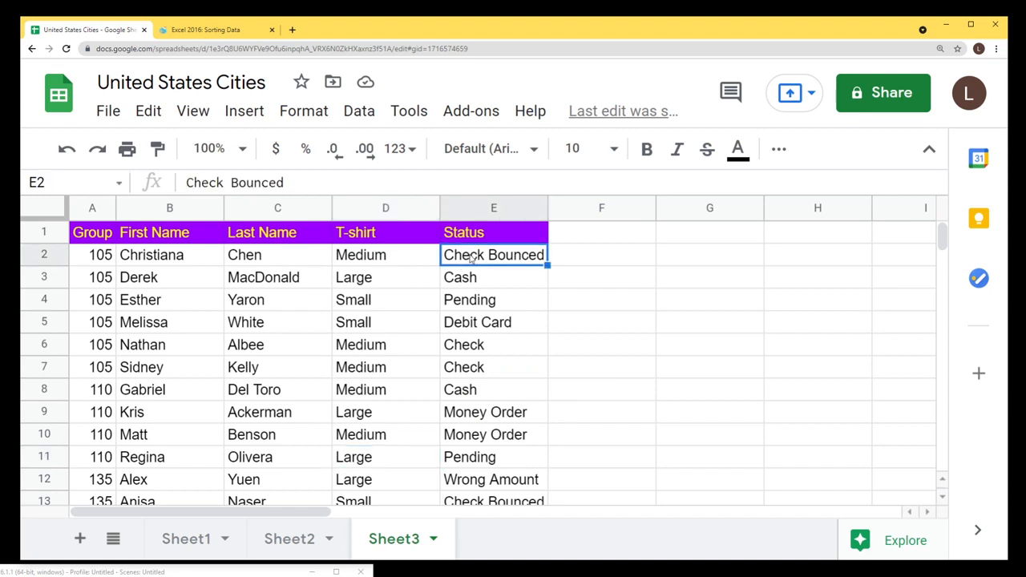
left_click(487, 209)
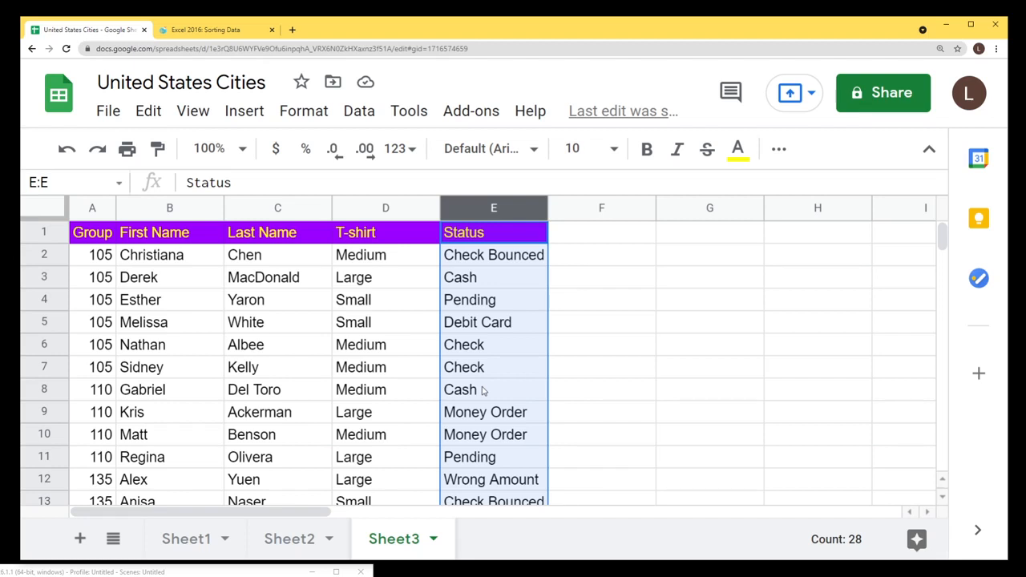
left_click_drag(100, 265, 391, 473)
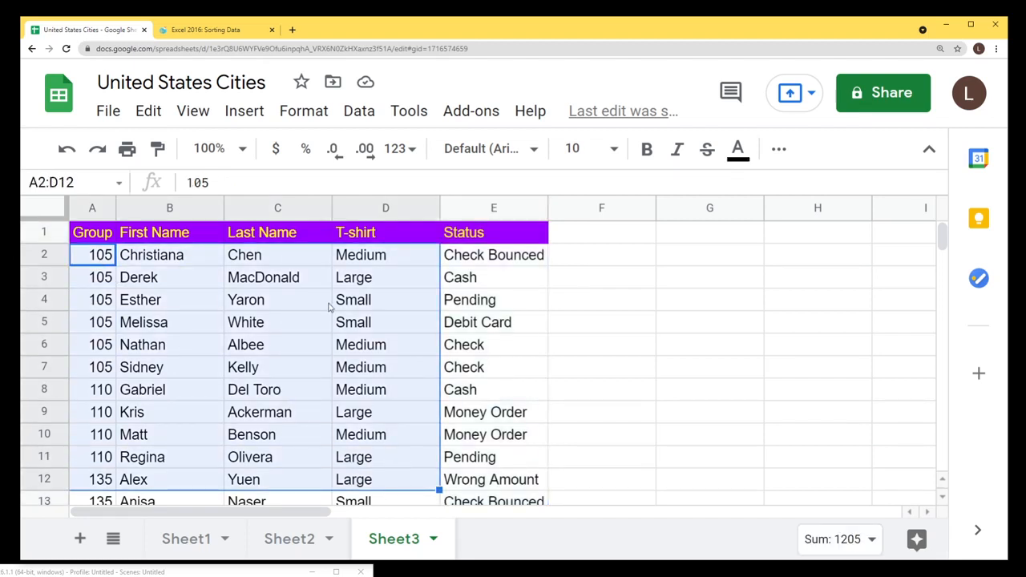
left_click(465, 280)
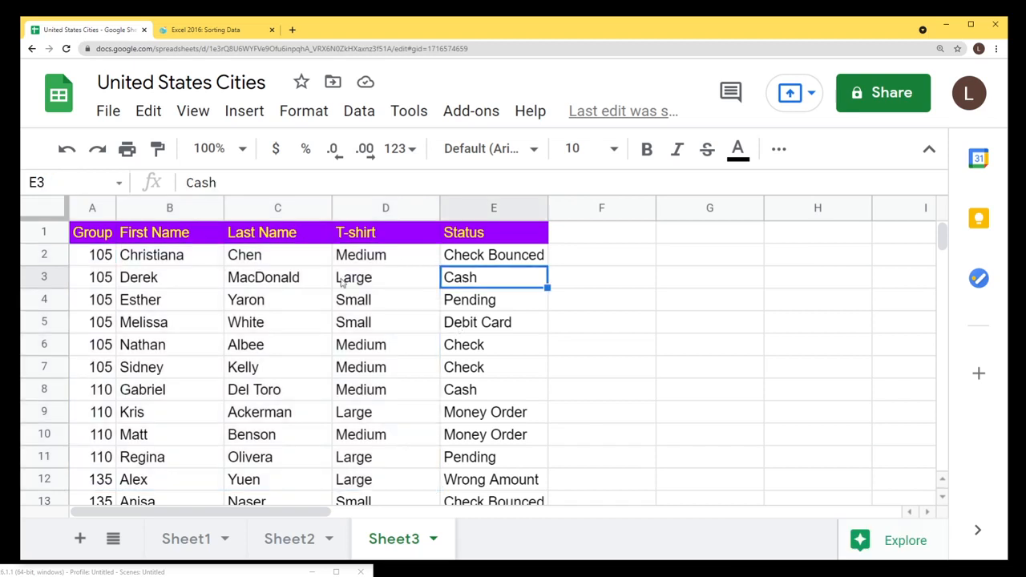
left_click(58, 278)
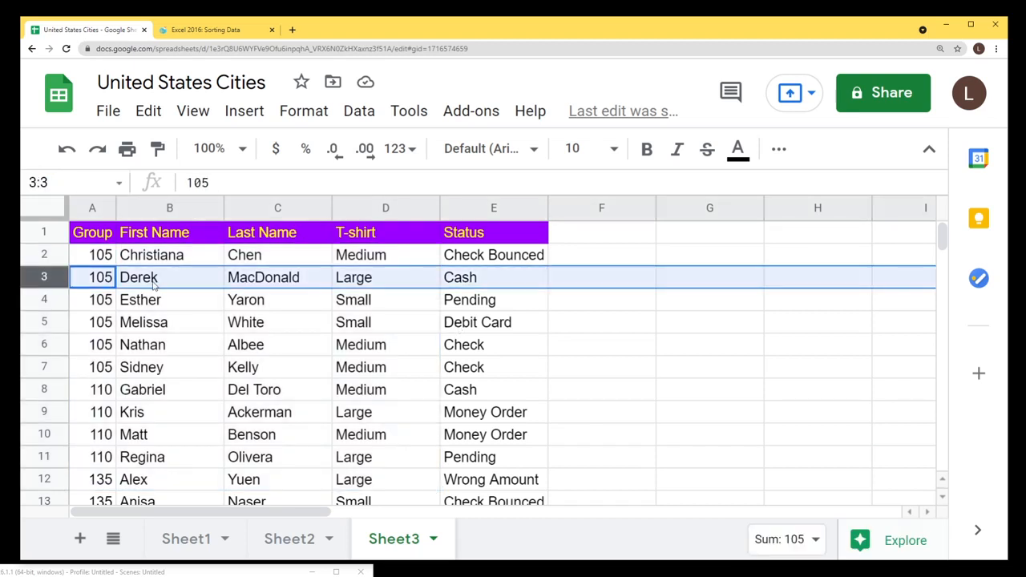
left_click(60, 300)
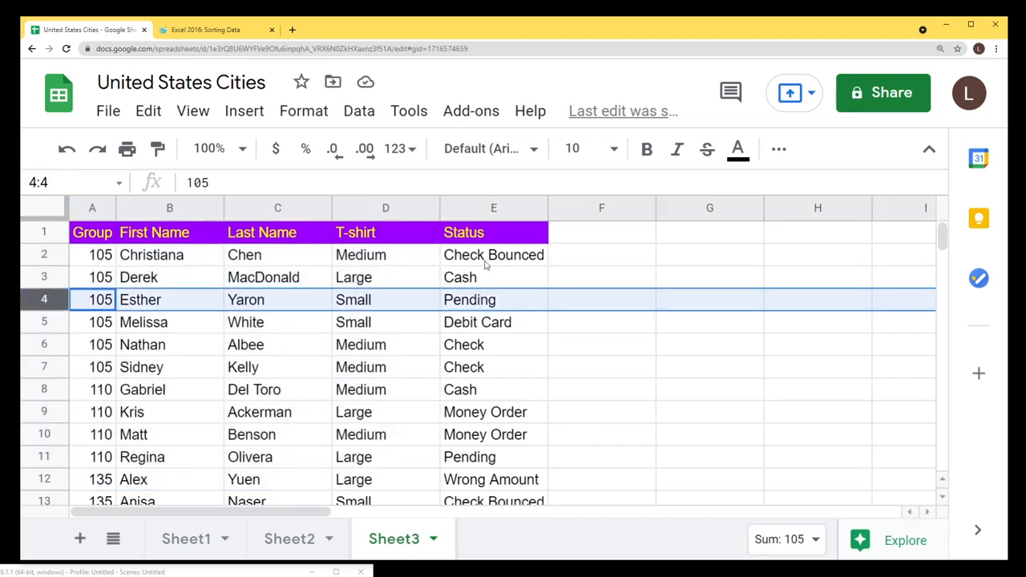
left_click_drag(488, 258, 489, 478)
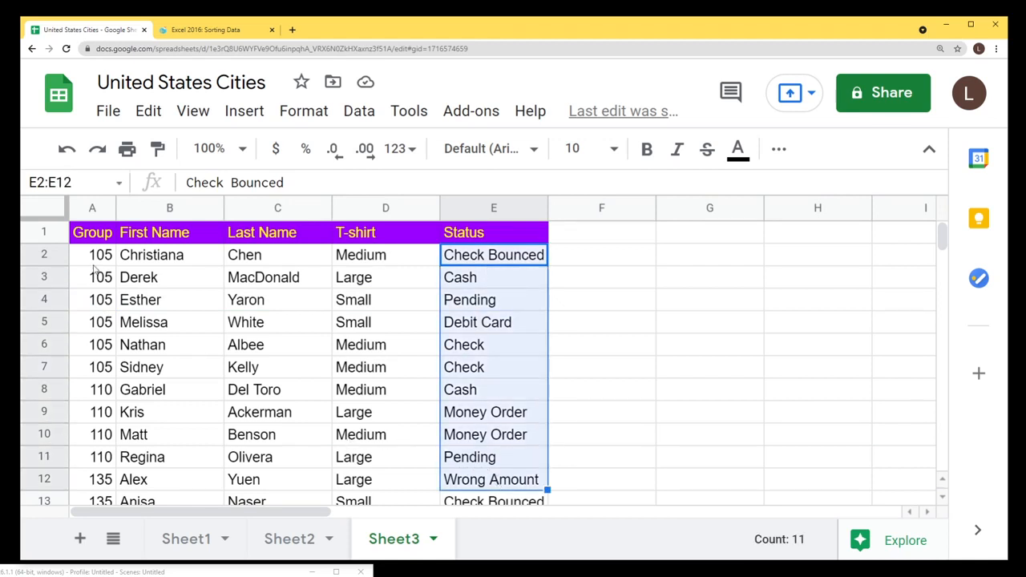
left_click_drag(90, 259, 397, 473)
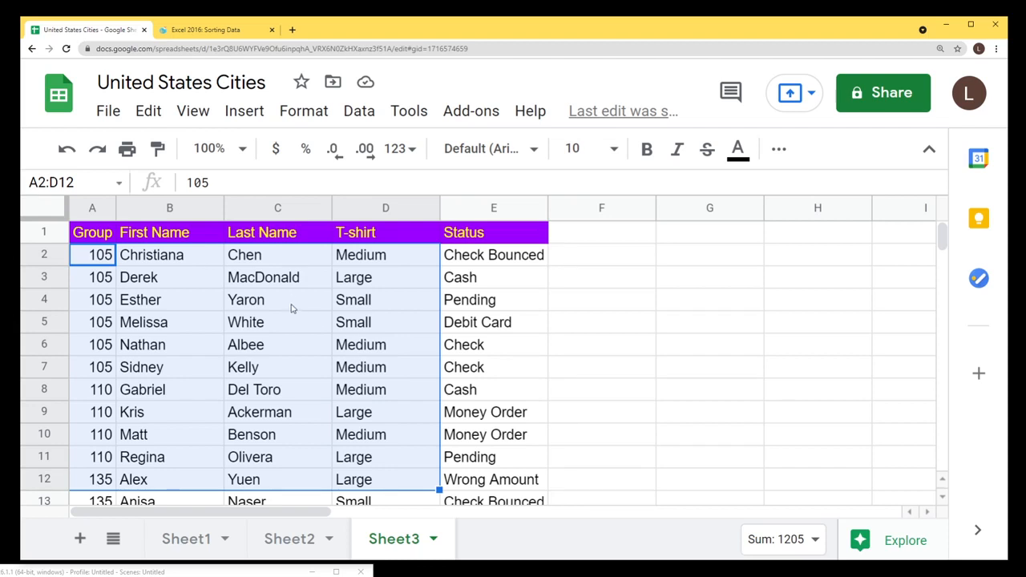
Sort the whole sheet A → Z by the Status column.
left_click(536, 210)
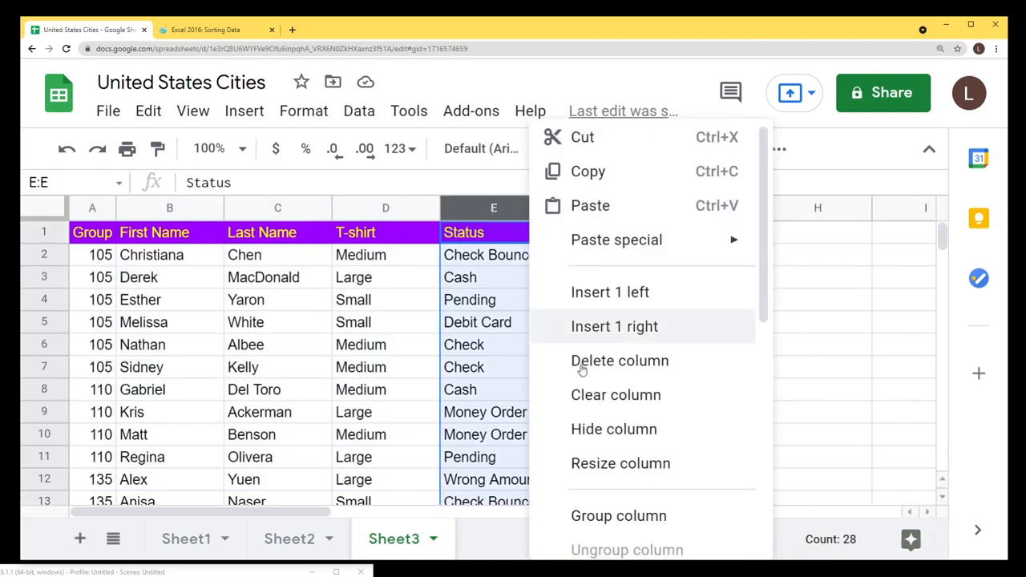
scroll(581, 364, "down", 3)
scroll(610, 360, "down", 3)
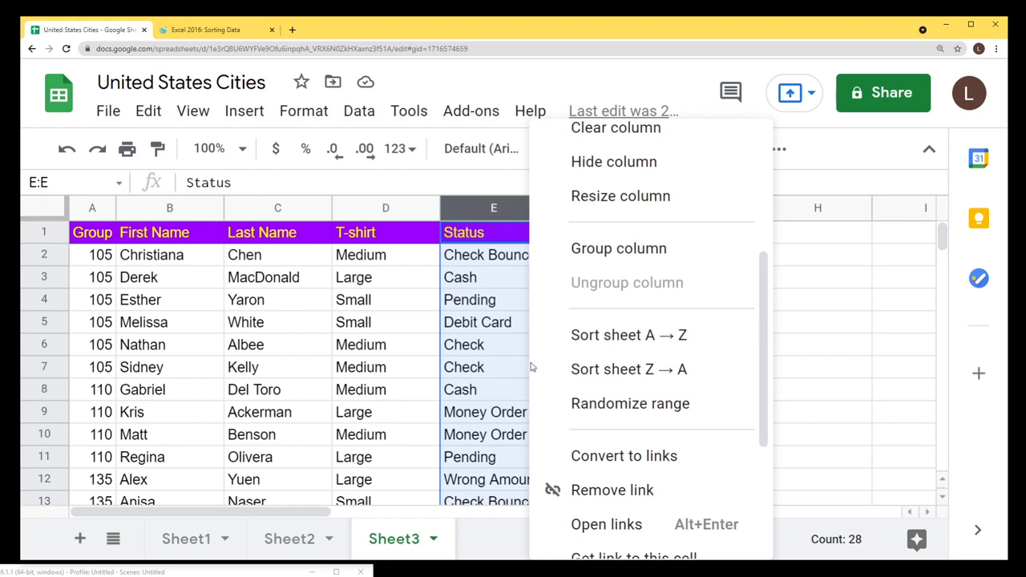
left_click(627, 343)
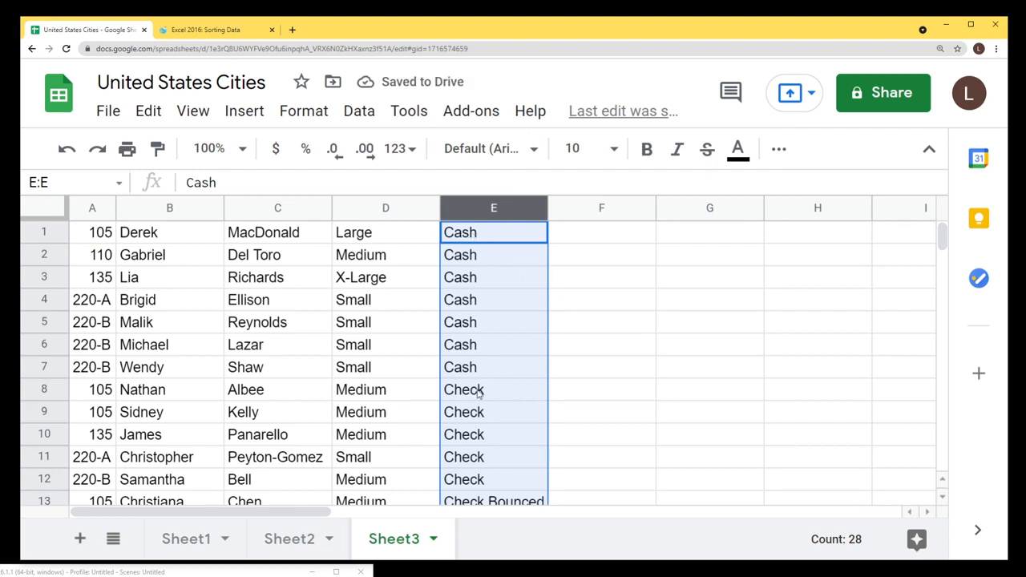
Find and select row 27, where the header row landed after sorting.
scroll(478, 391, "down", 3)
left_click_drag(472, 323, 479, 391)
scroll(478, 391, "down", 2)
scroll(479, 391, "down", 1)
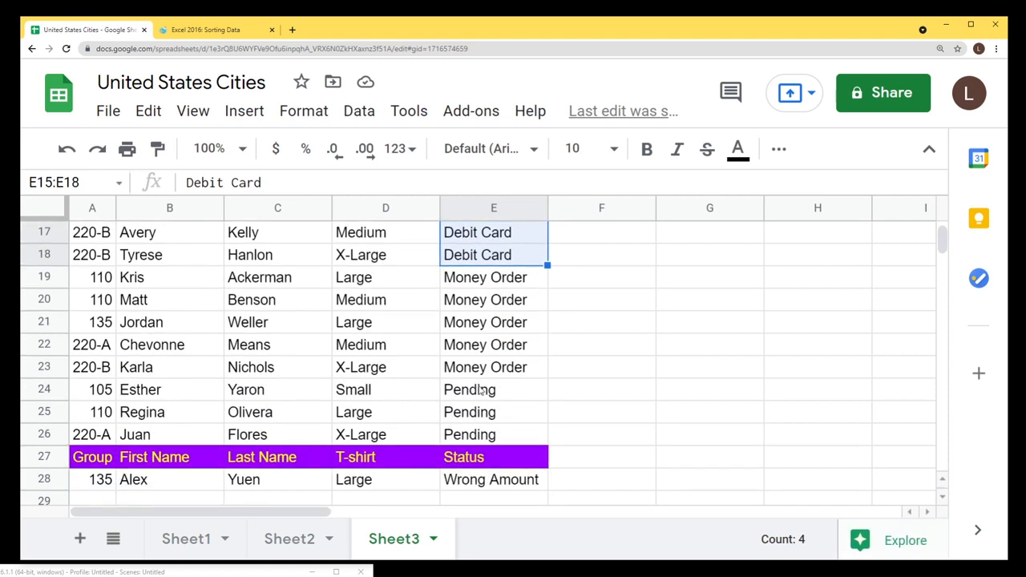
scroll(481, 392, "down", 1)
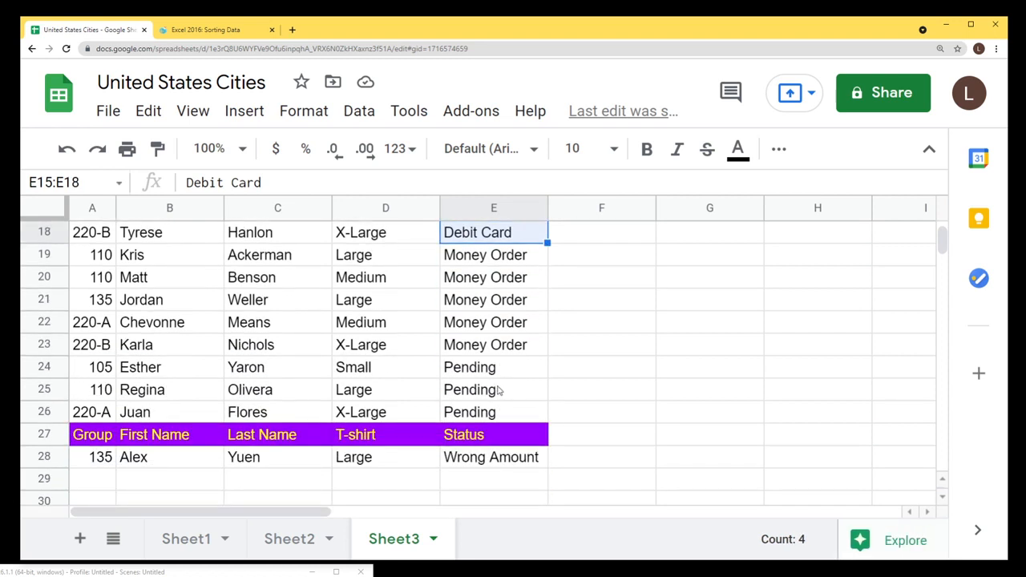
left_click(45, 435)
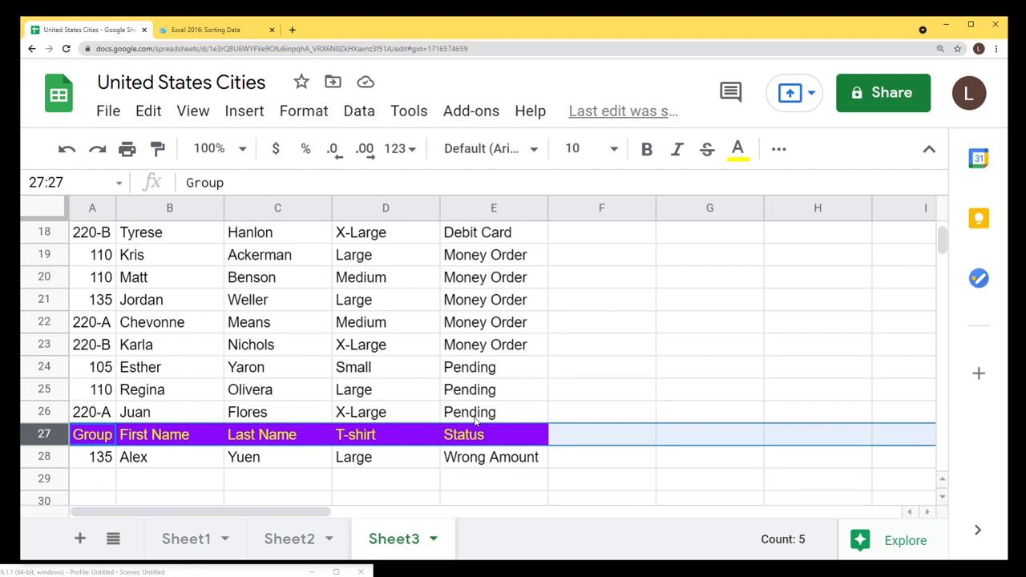
scroll(474, 421, "up", 6)
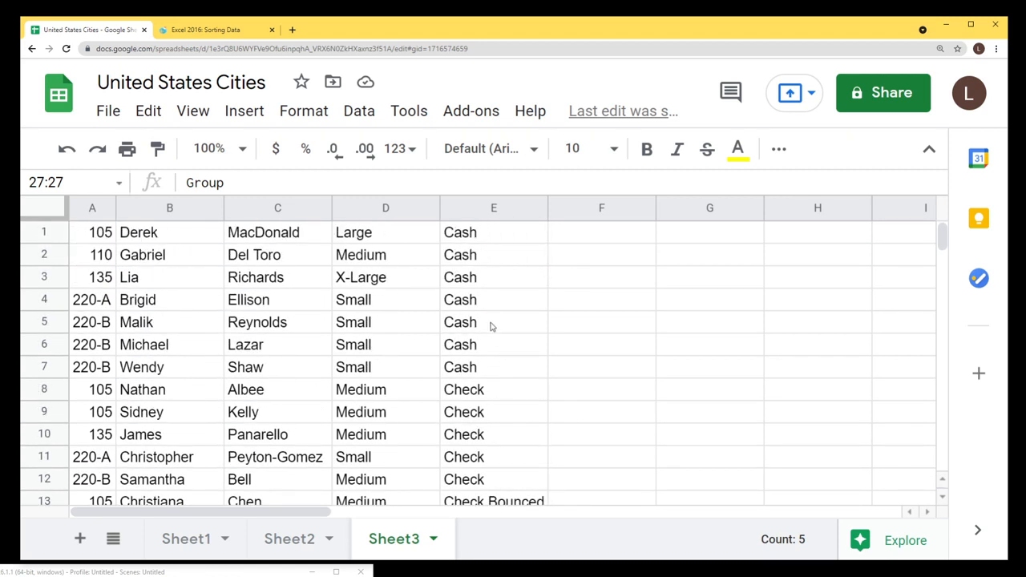
left_click(321, 211)
scroll(431, 395, "down", 3)
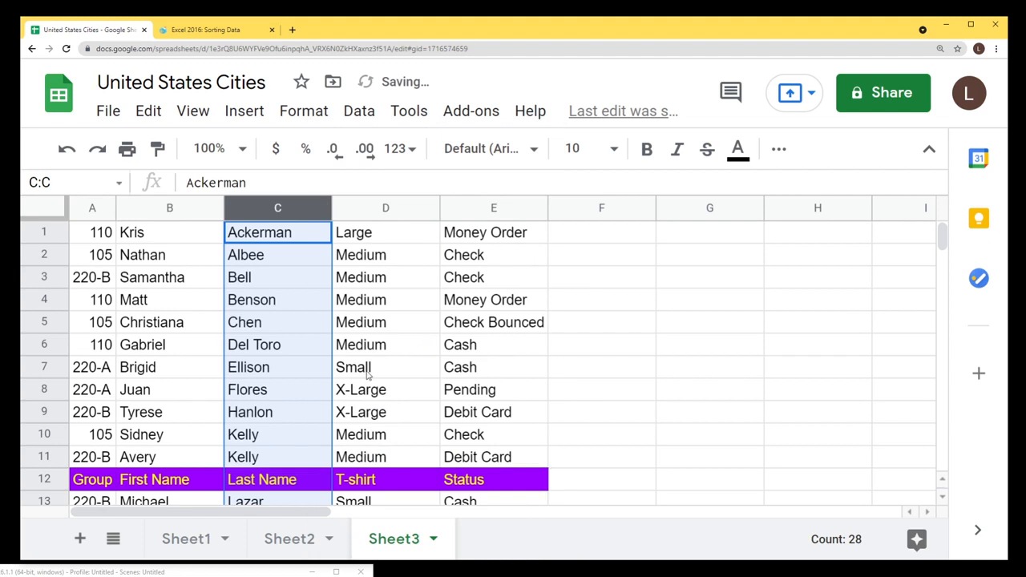
scroll(282, 318, "down", 1)
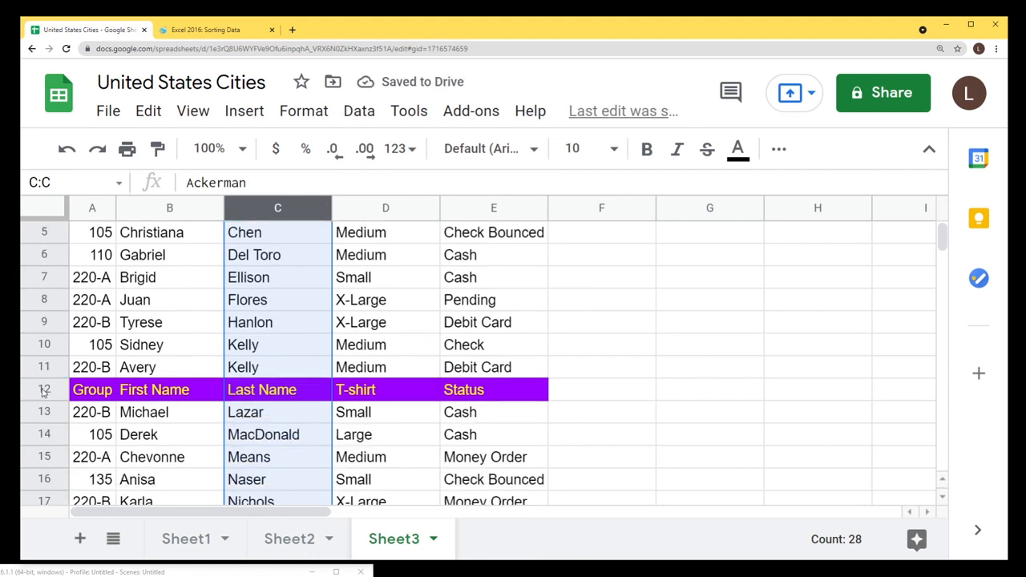
left_click(42, 389)
scroll(246, 410, "up", 1)
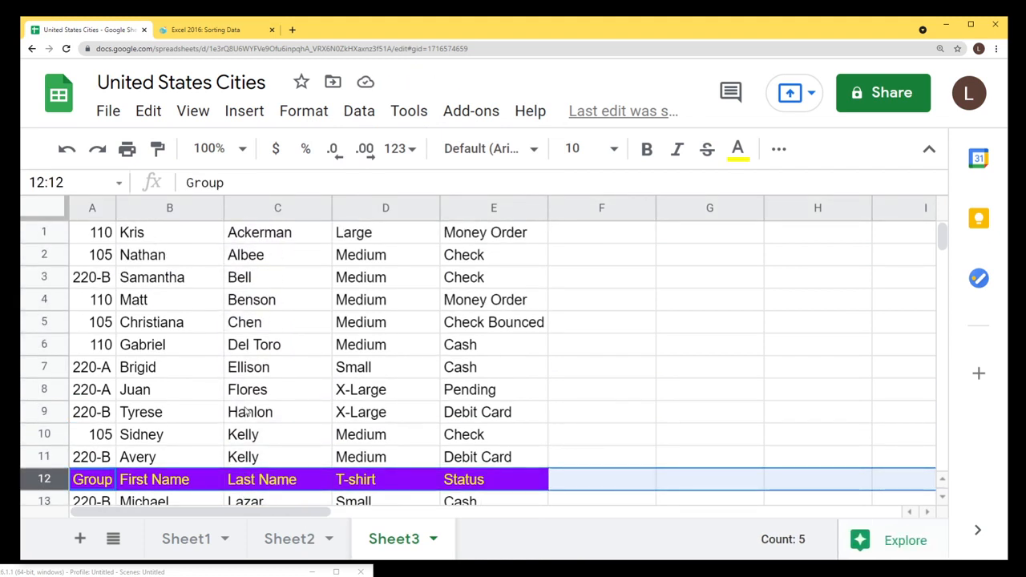
scroll(231, 312, "down", 4)
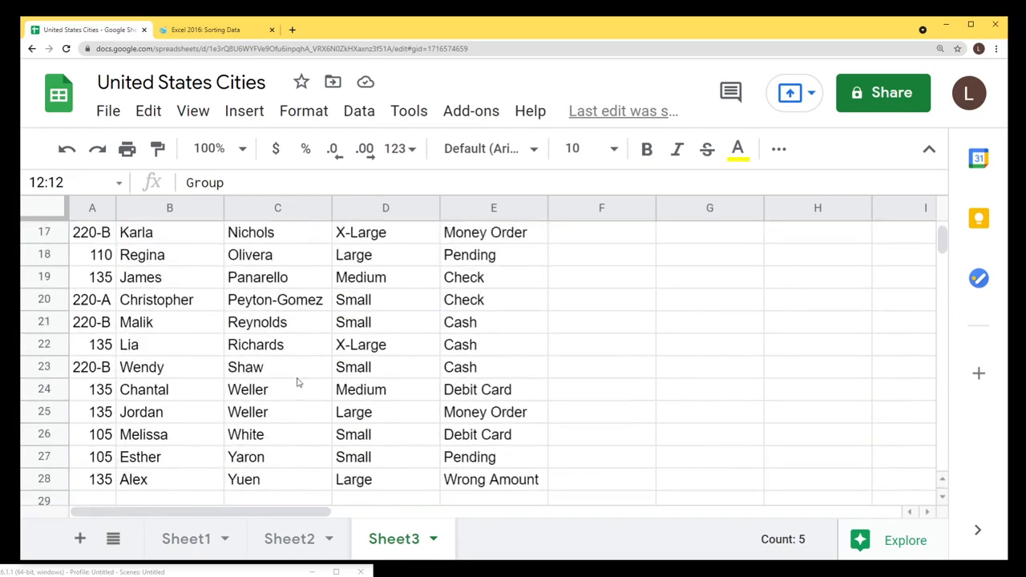
scroll(296, 380, "up", 3)
scroll(297, 381, "up", 2)
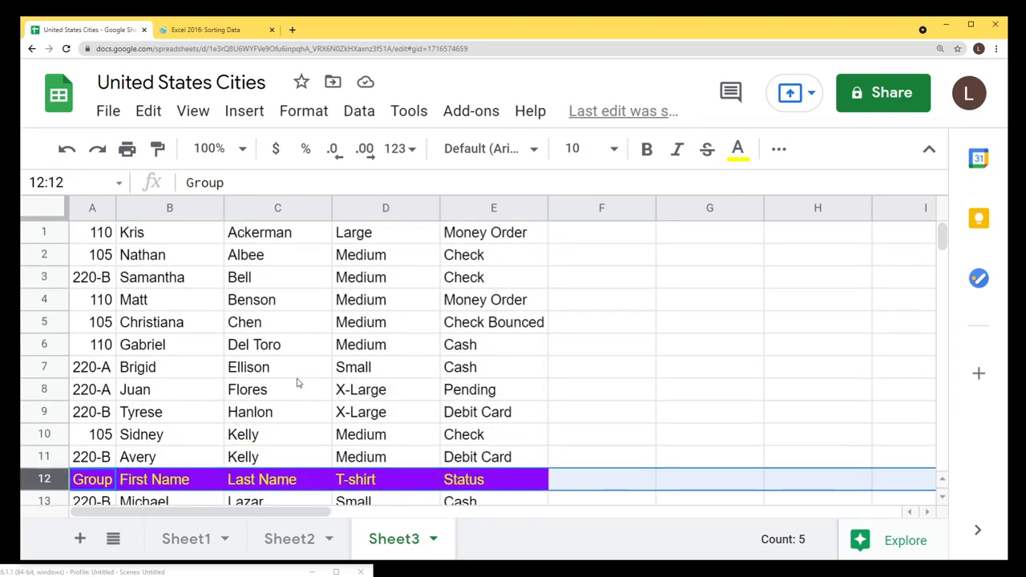
left_click(259, 239)
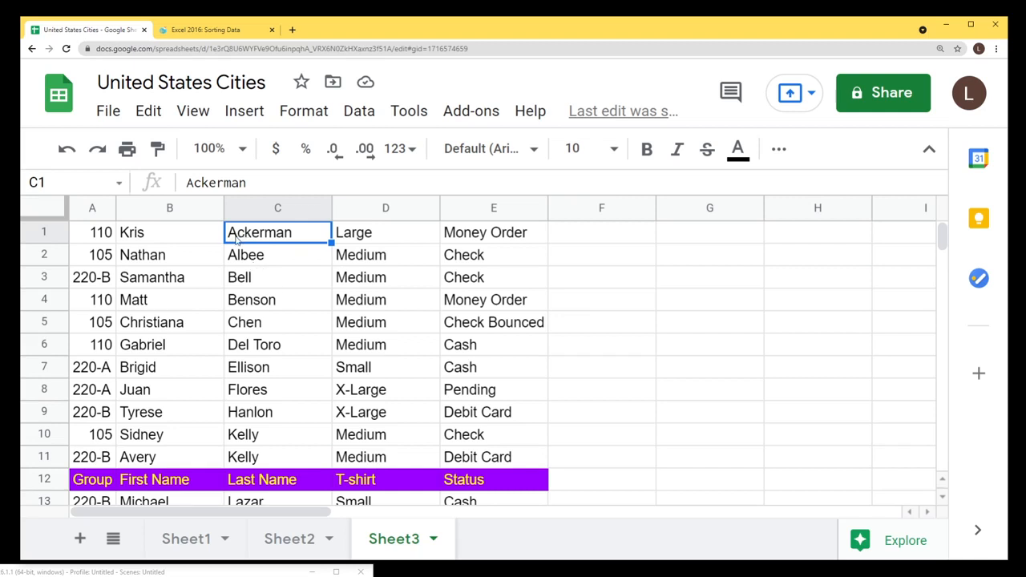
left_click(241, 281)
left_click(245, 323)
left_click(246, 346)
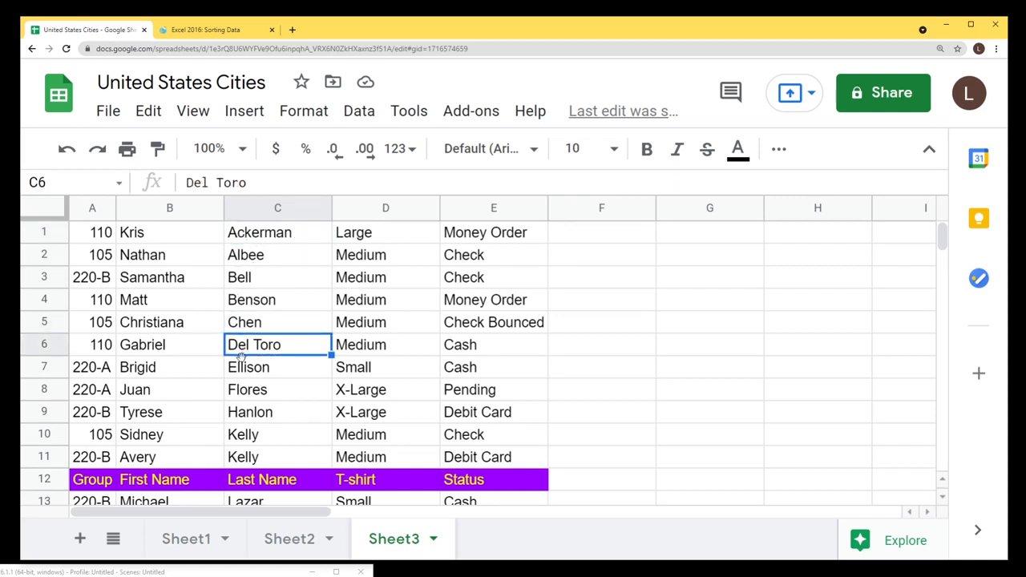
left_click(244, 367)
left_click_drag(259, 239, 275, 457)
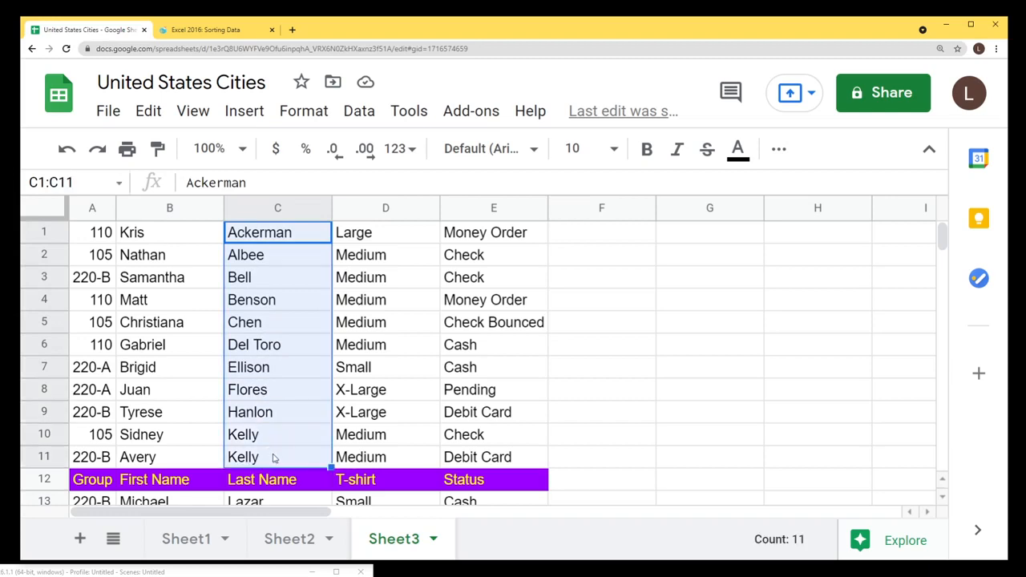
scroll(275, 436, "down", 2)
left_click_drag(255, 347, 273, 459)
scroll(274, 473, "down", 4)
scroll(256, 401, "up", 4)
scroll(243, 385, "up", 3)
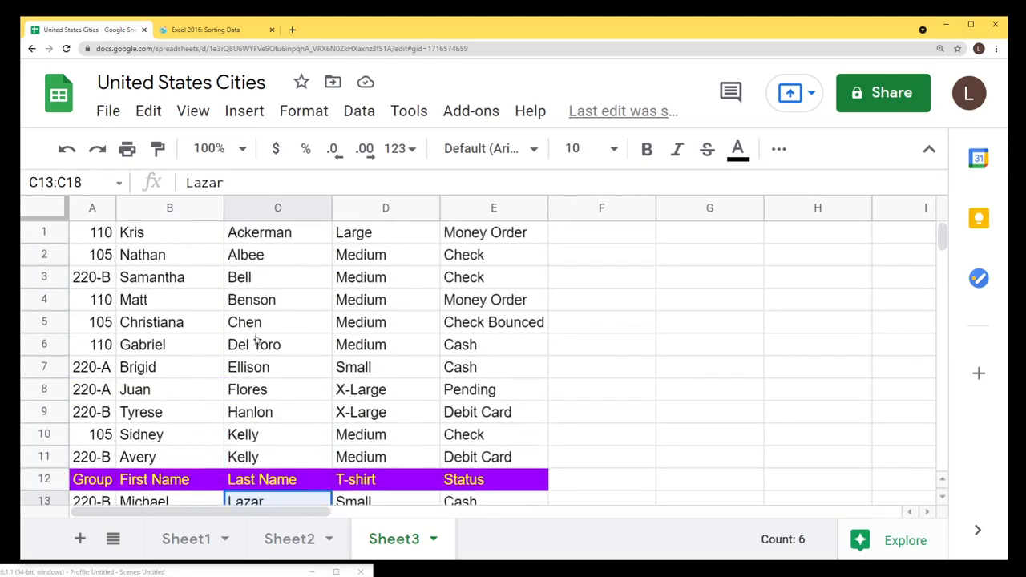
left_click(260, 232)
left_click(104, 237)
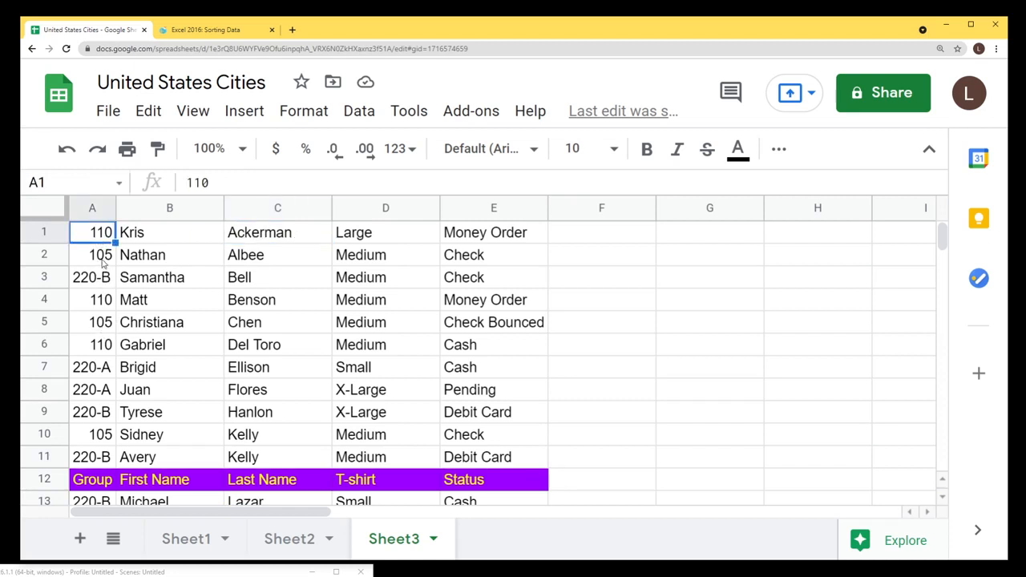
left_click(101, 263)
left_click(93, 284)
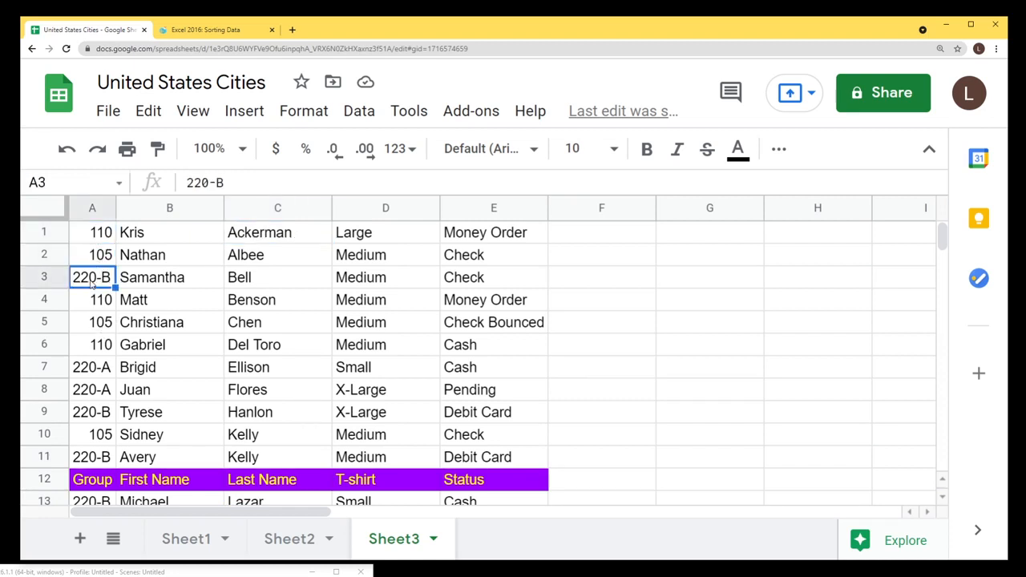
Sort the whole sheet A → Z by column A.
left_click(103, 239)
right_click(98, 207)
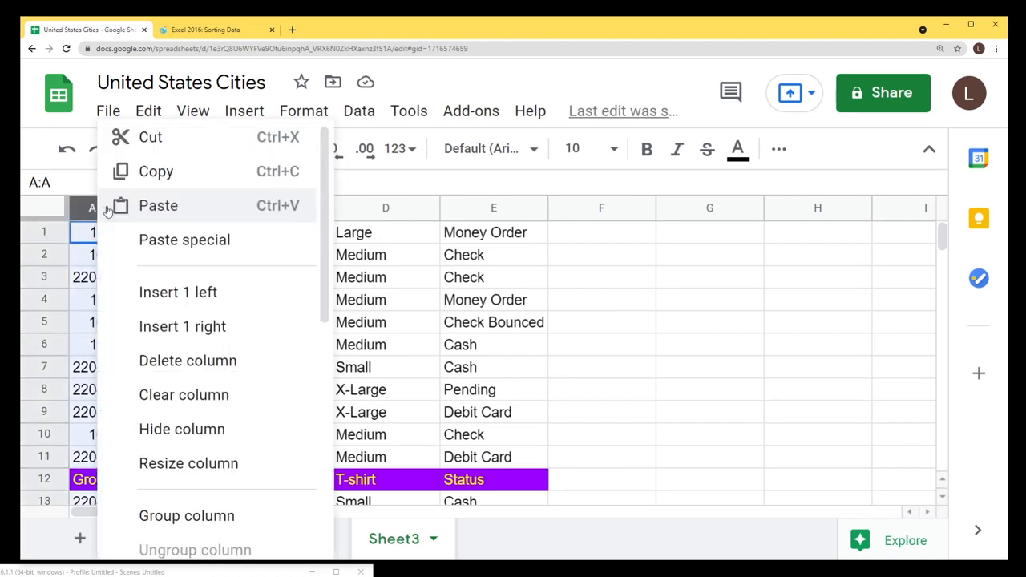
scroll(236, 345, "down", 2)
scroll(236, 345, "down", 1)
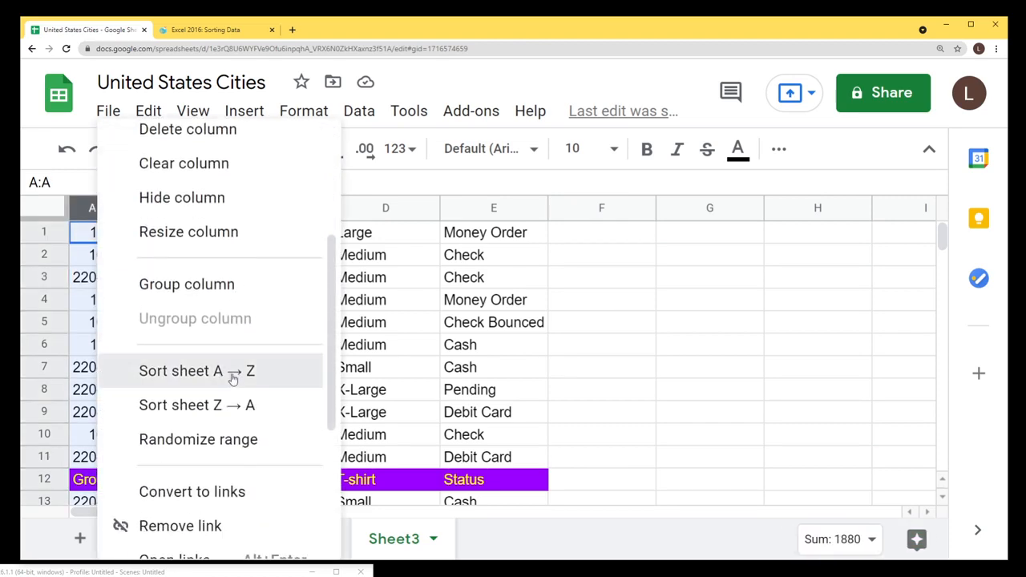
left_click(234, 374)
Inspect the sorted Group column, selecting the 220-A and 220-B cells.
scroll(106, 281, "down", 3)
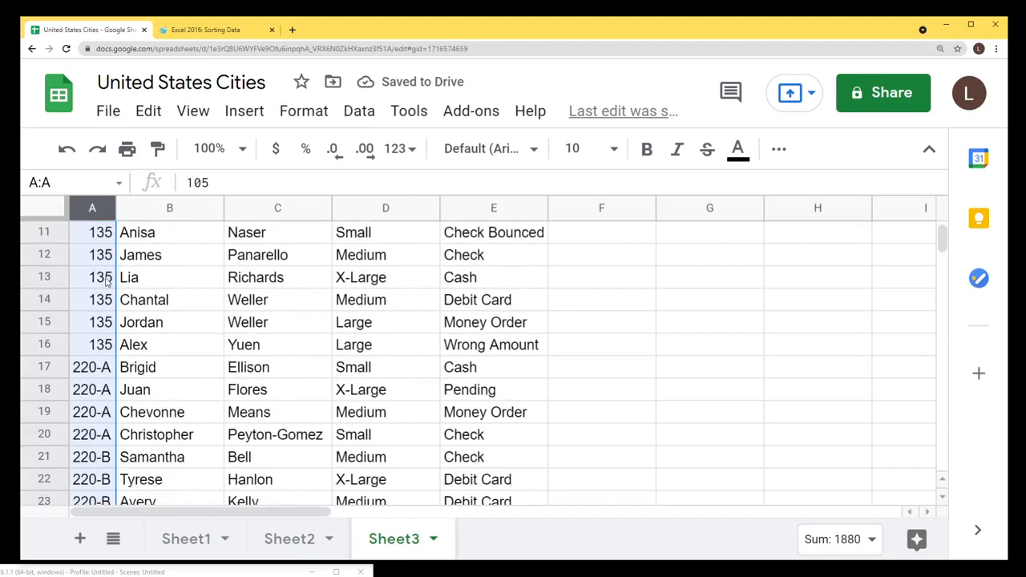
scroll(106, 261, "up", 3)
left_click_drag(102, 234, 99, 437)
scroll(108, 366, "down", 3)
scroll(99, 440, "down", 1)
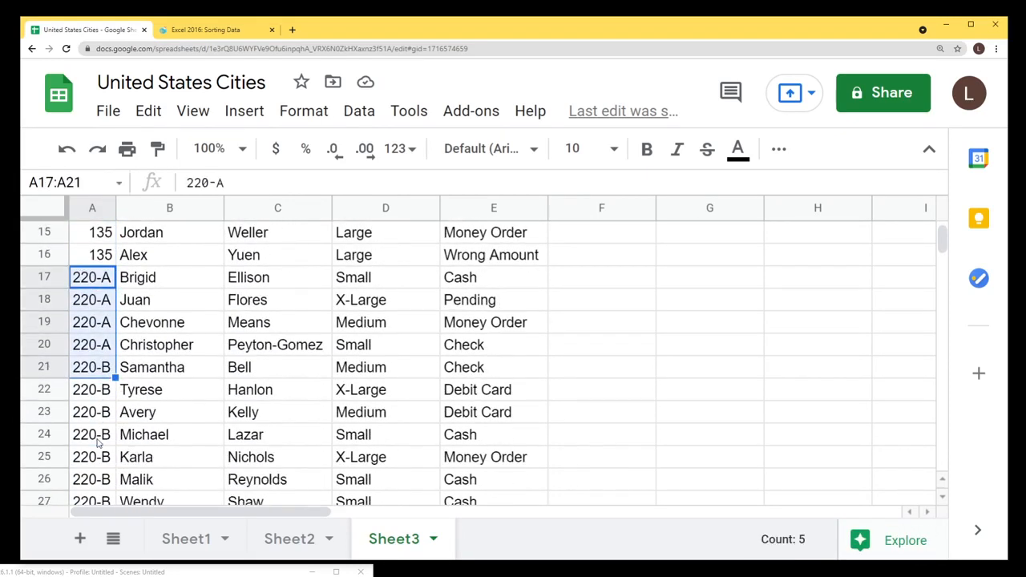
left_click(96, 282)
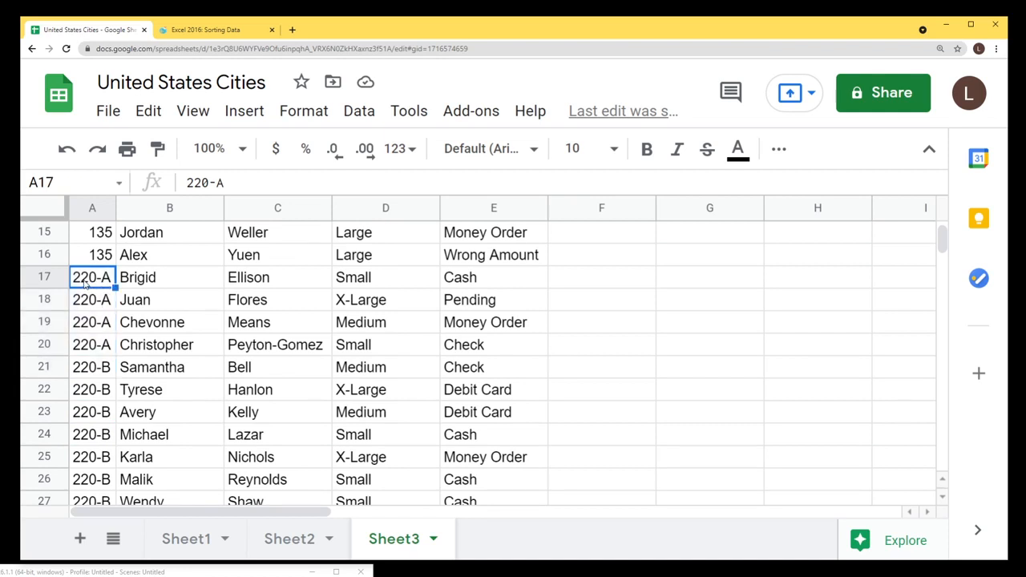
left_click(95, 369)
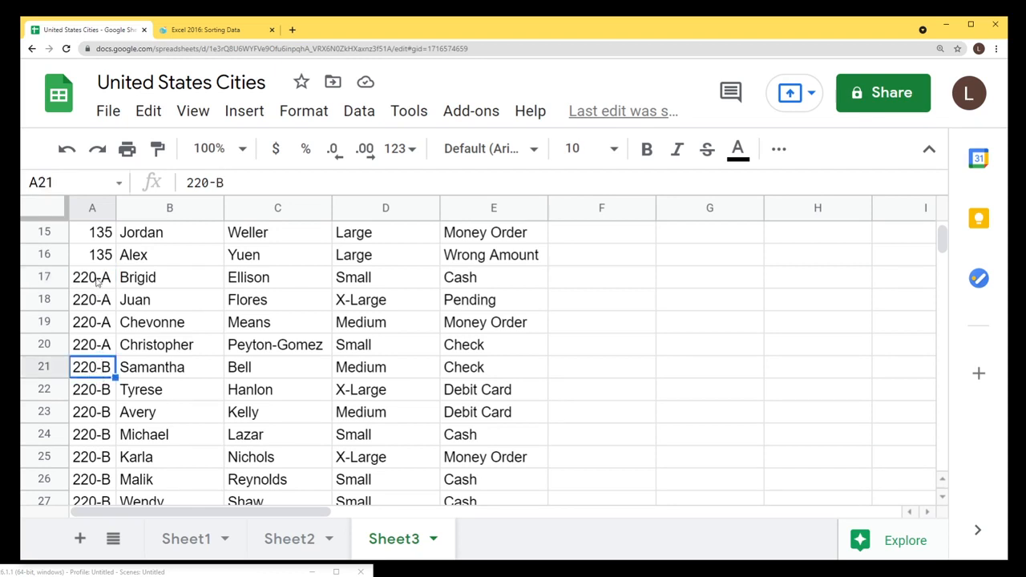
left_click_drag(94, 277, 101, 411)
Review group ranges in column A, selecting cells A19 to A23.
scroll(100, 389, "up", 4)
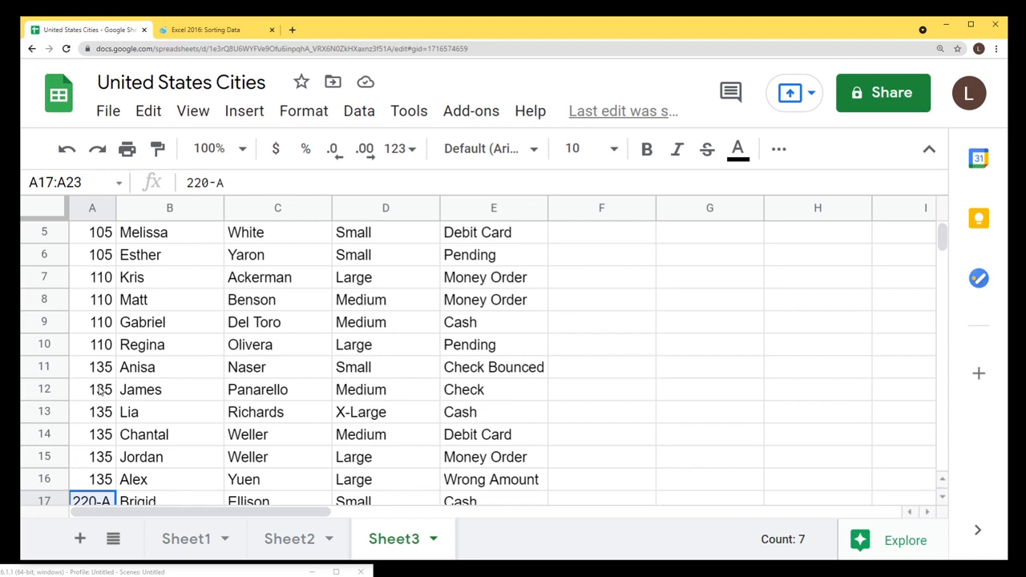
scroll(100, 389, "up", 3)
left_click_drag(95, 232, 98, 396)
scroll(98, 396, "down", 4)
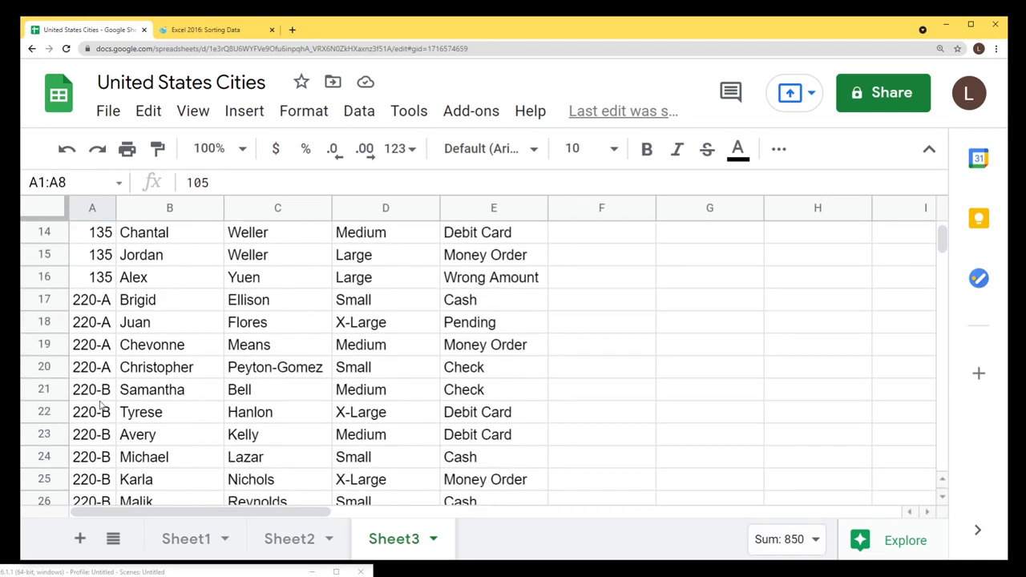
left_click_drag(96, 344, 94, 434)
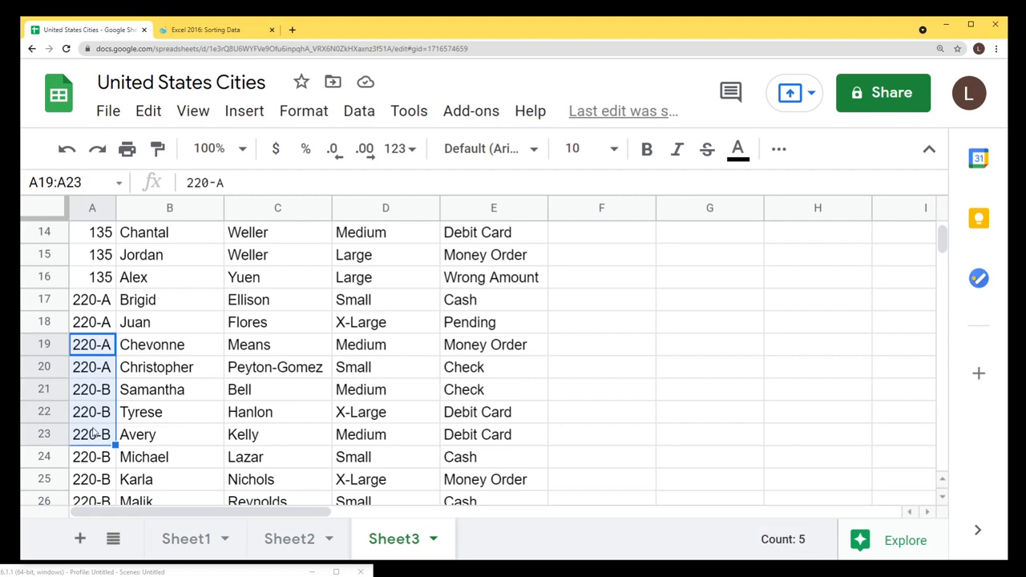
scroll(94, 434, "down", 1)
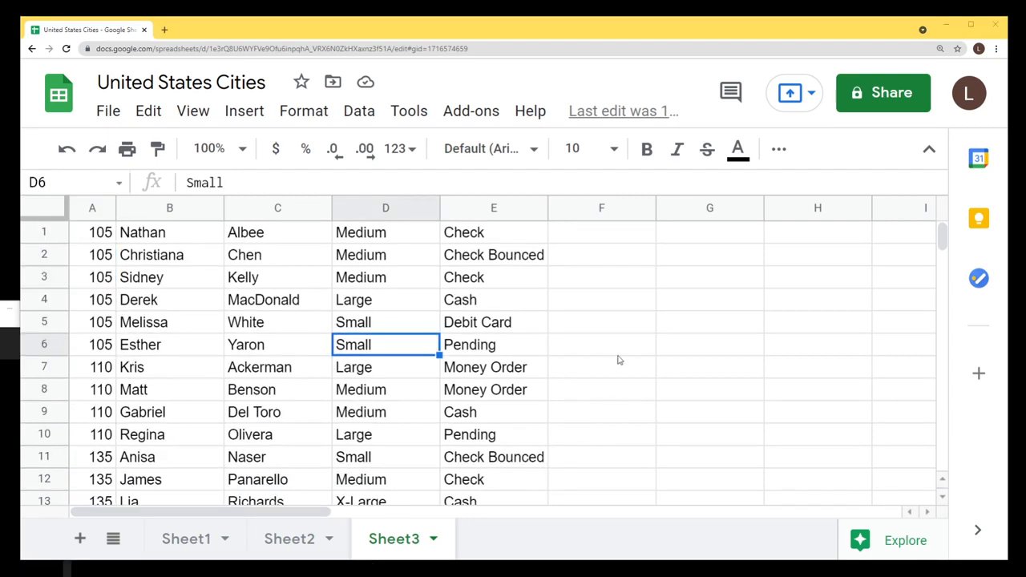
left_click(604, 342)
Undo the sorts with Ctrl+Z and select the roster data A2:E28.
key("ctrl+z")
key("ctrl+z")
key("ctrl+z")
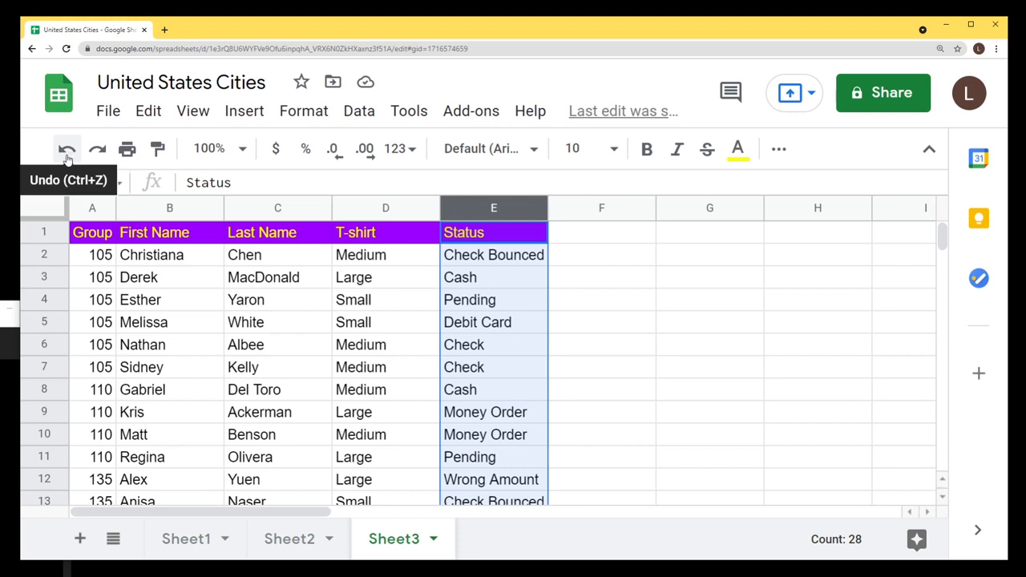
left_click(99, 255)
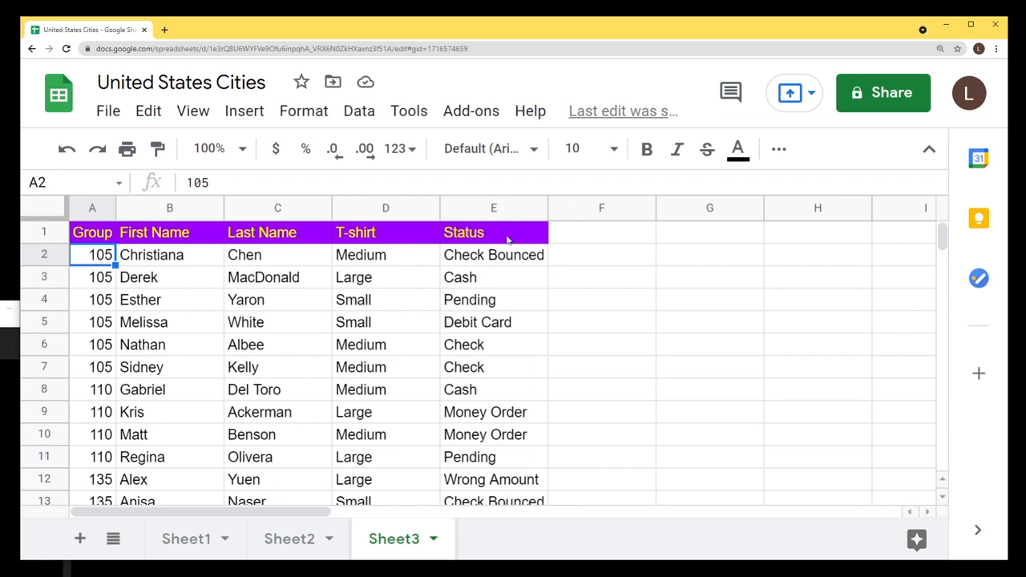
left_click(215, 329)
left_click_drag(98, 261, 513, 358)
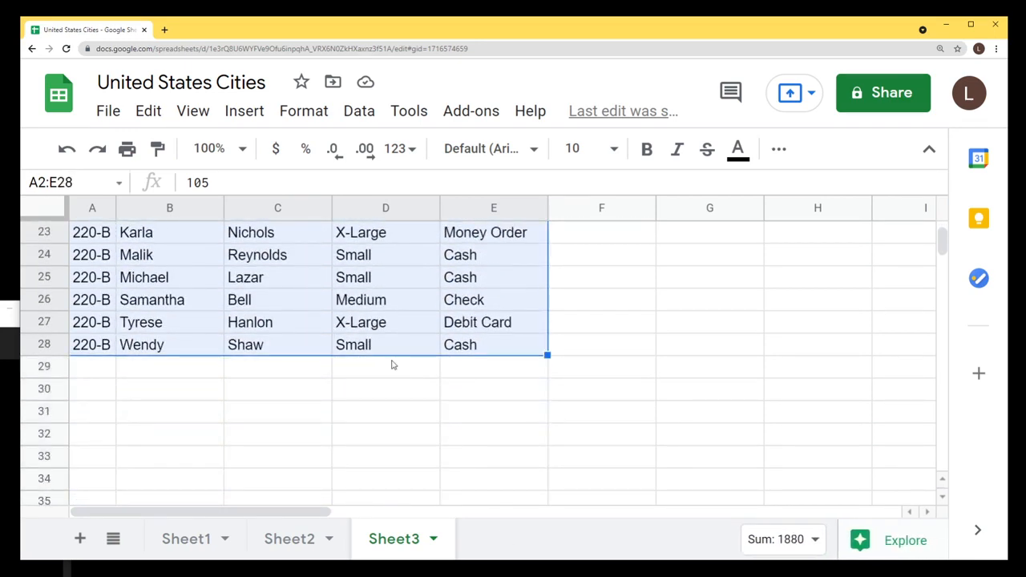
scroll(337, 358, "up", 4)
scroll(333, 359, "up", 4)
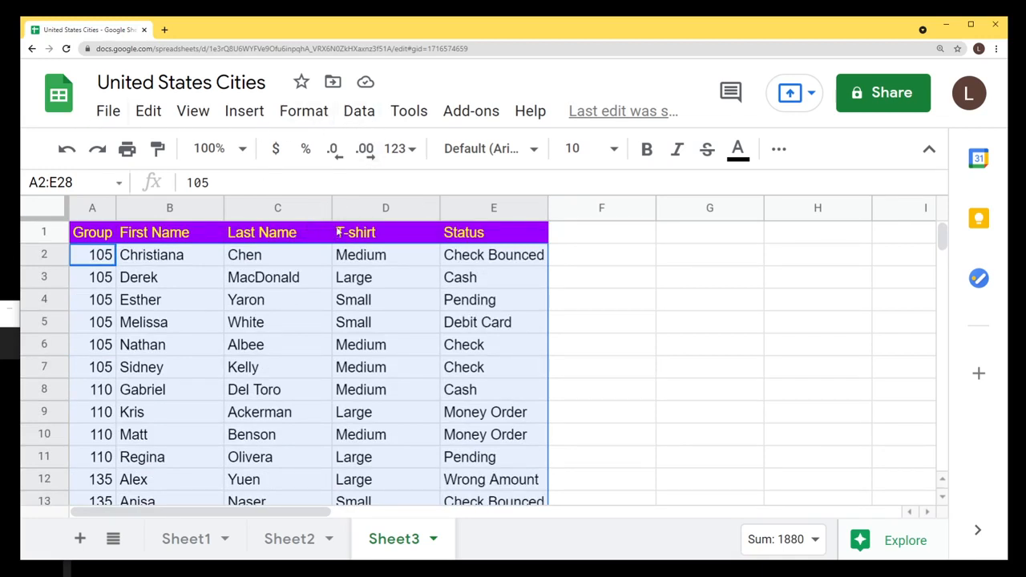
Sort the range Z → A with Data has header row ticked.
left_click(360, 114)
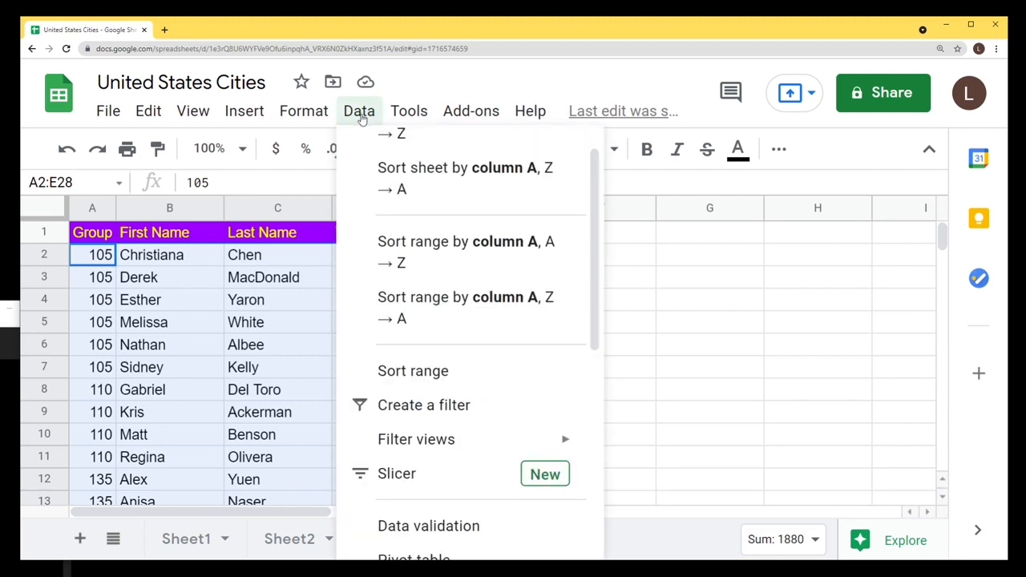
left_click(450, 374)
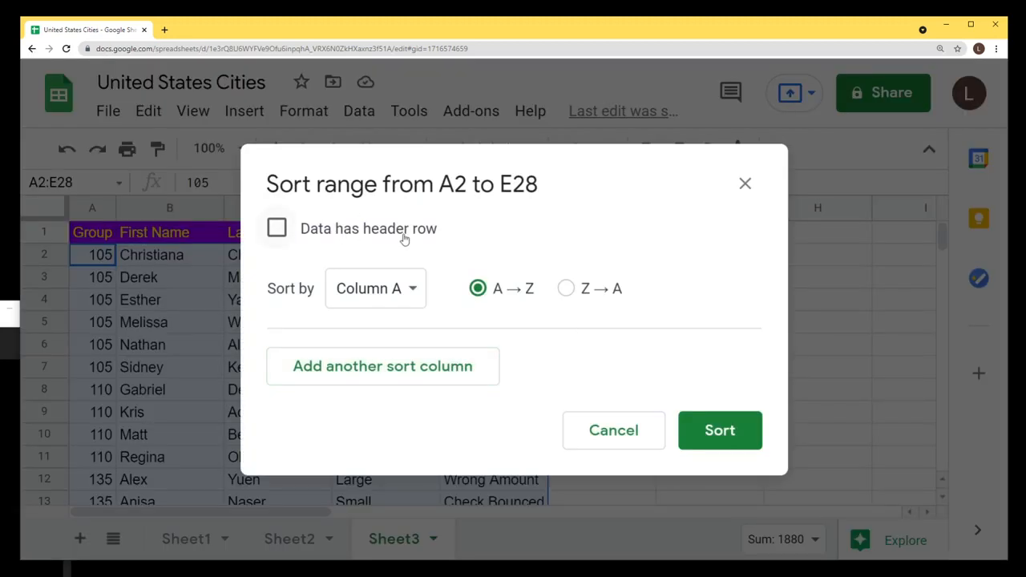
left_click(280, 234)
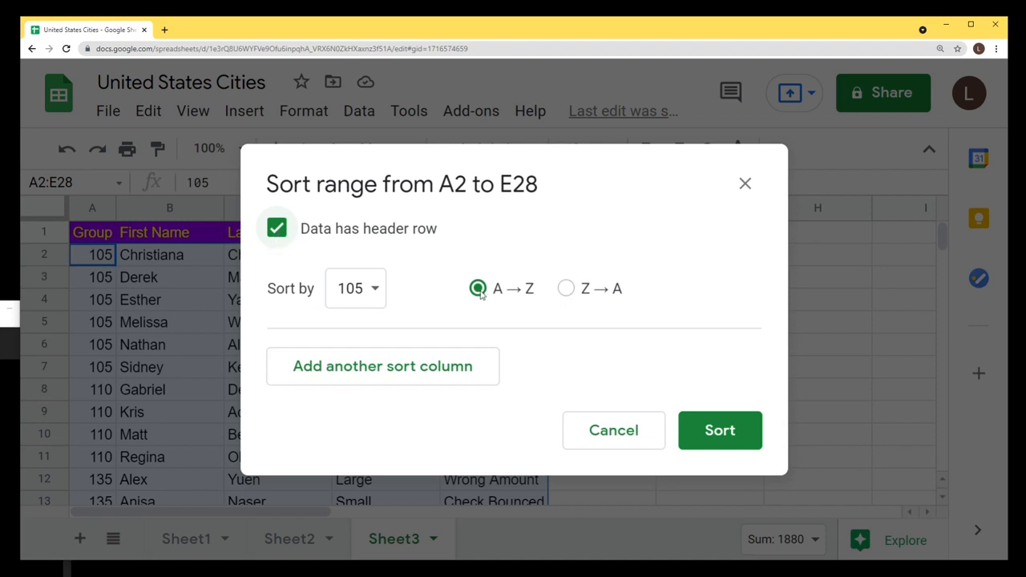
left_click(565, 288)
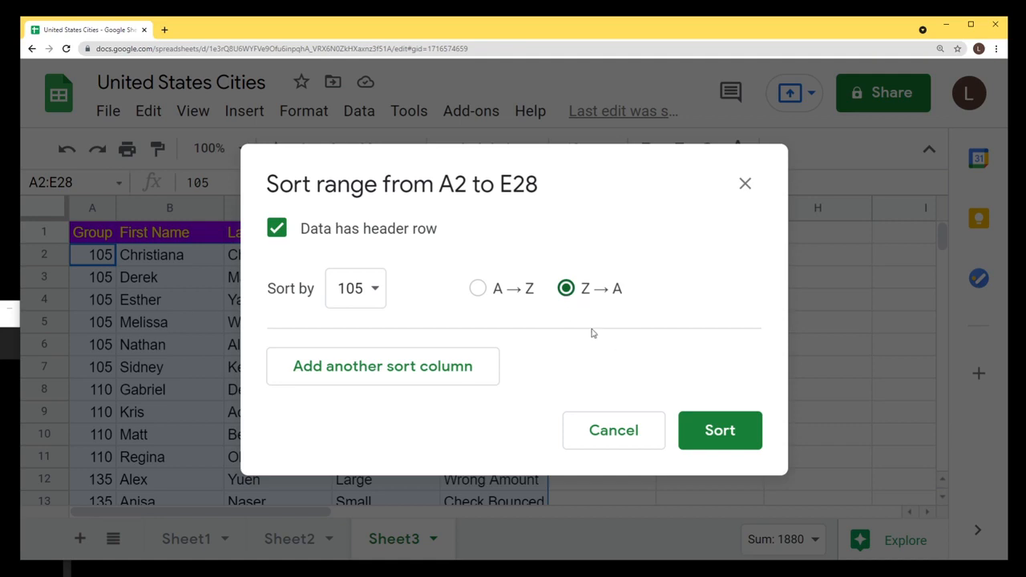
left_click(719, 433)
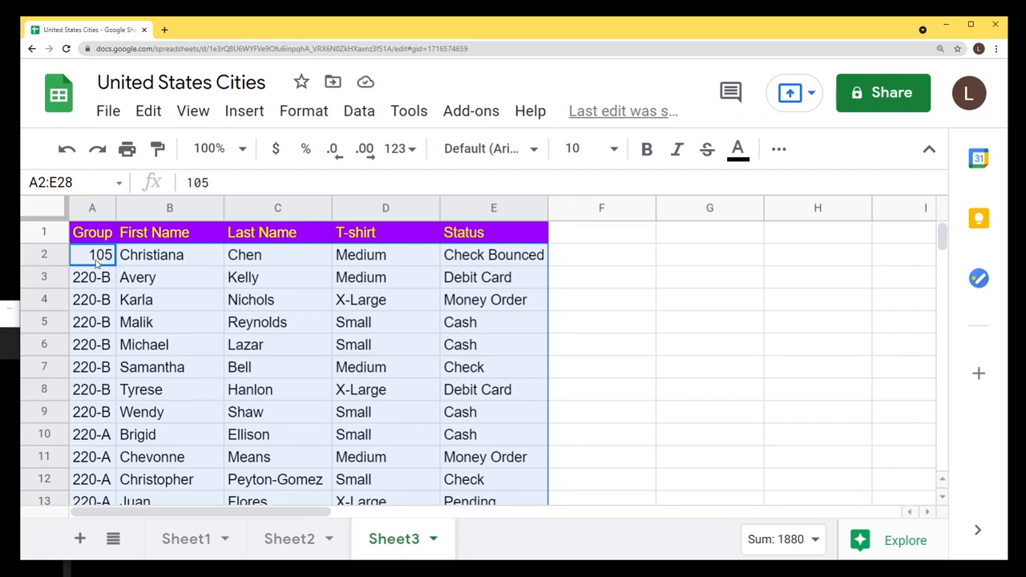
Check the Group column now runs from 220-B down to 105 in row 28.
left_click(96, 265)
left_click(100, 386, "shift")
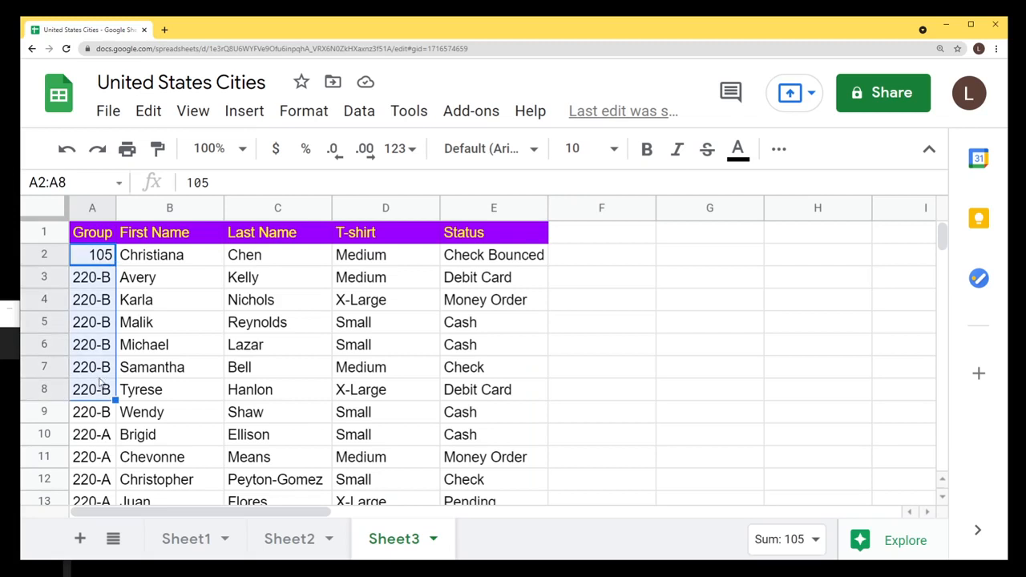
scroll(96, 359, "down", 4)
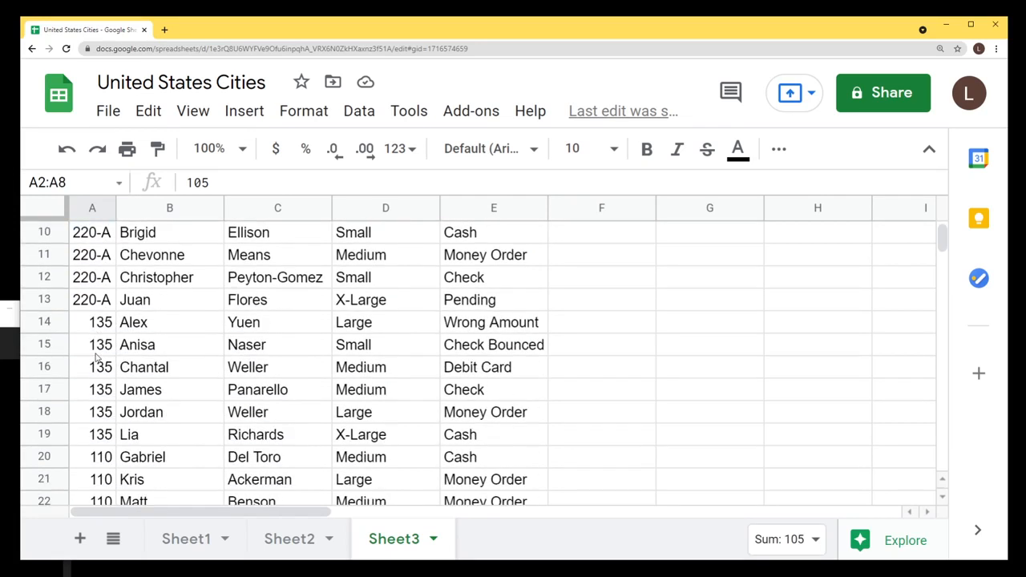
scroll(96, 360, "down", 3)
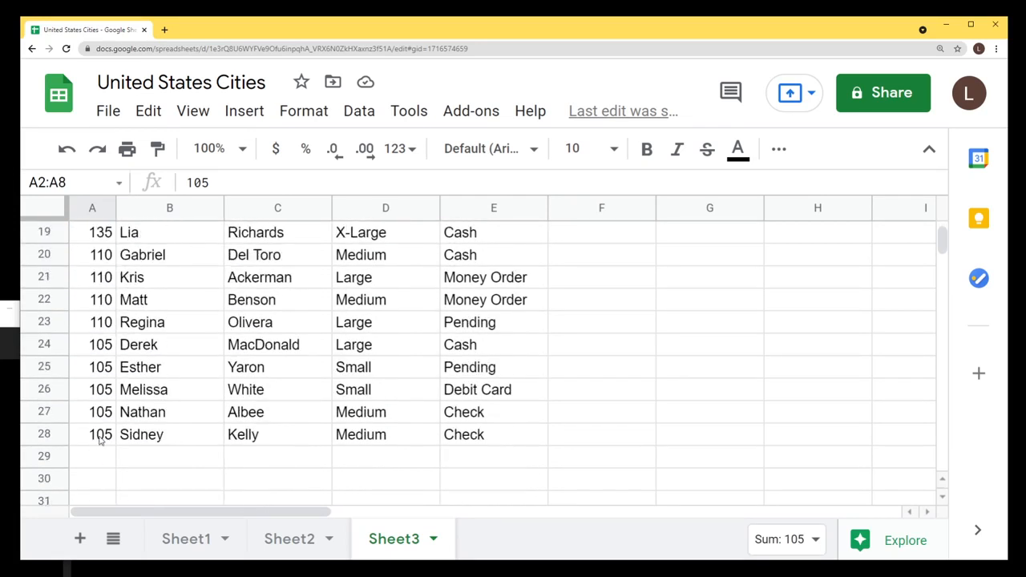
left_click(100, 439)
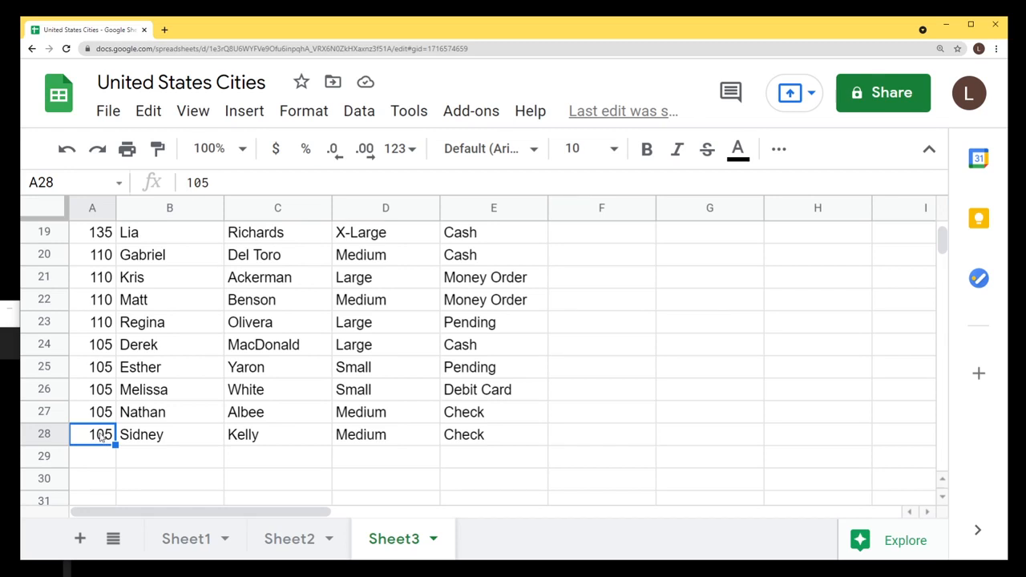
scroll(100, 434, "up", 7)
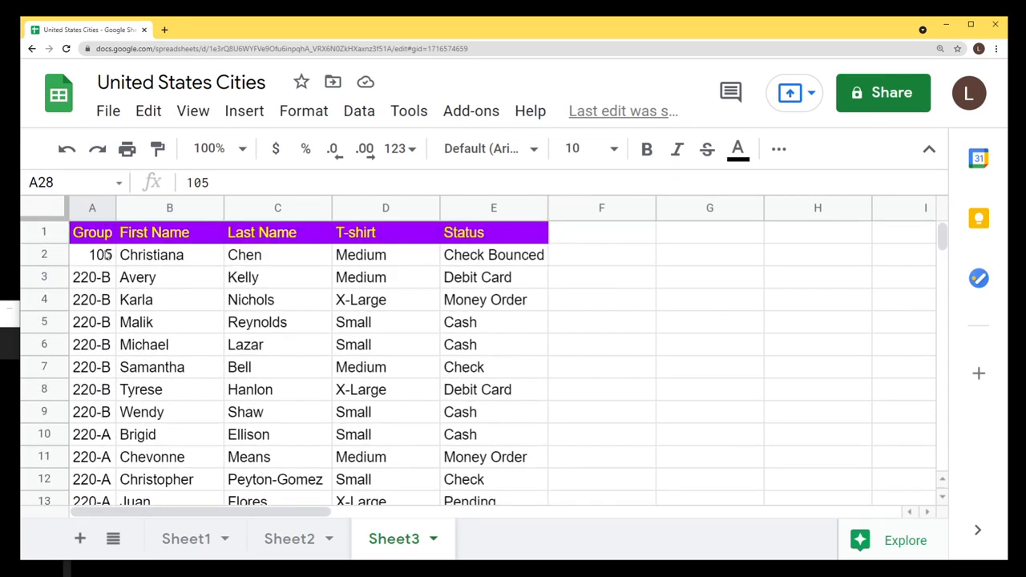
Sort range A2:E28 A→Z by Group, with 'Data has header row' ticked.
left_click_drag(106, 255, 495, 240)
scroll(342, 367, "up", 7)
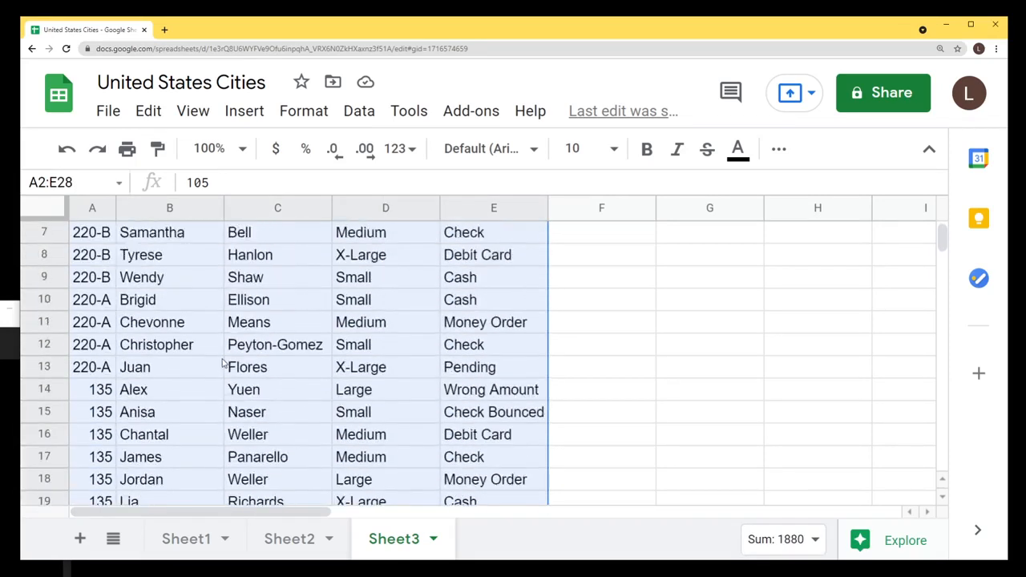
scroll(223, 363, "up", 3)
left_click(357, 111)
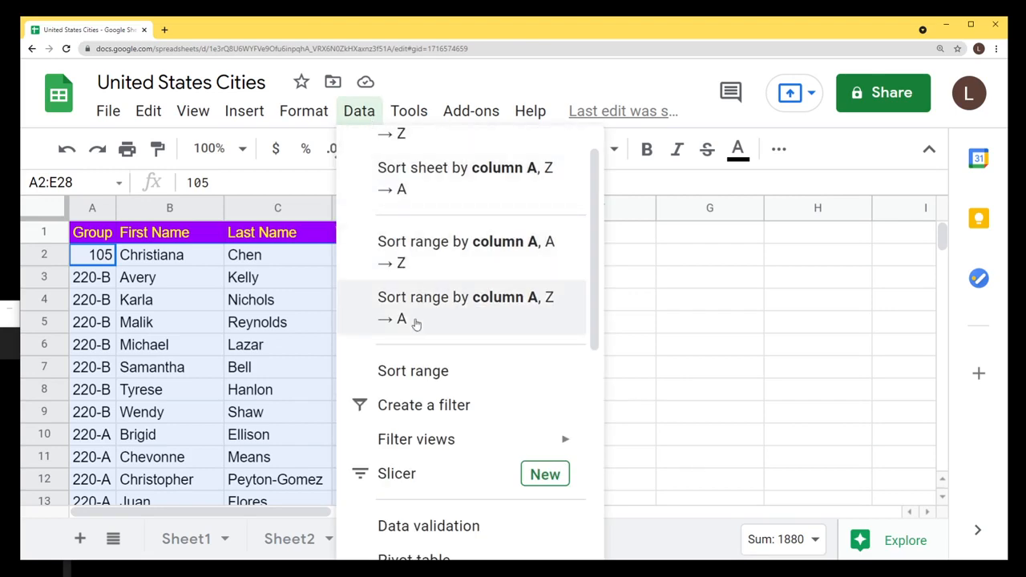
left_click(445, 372)
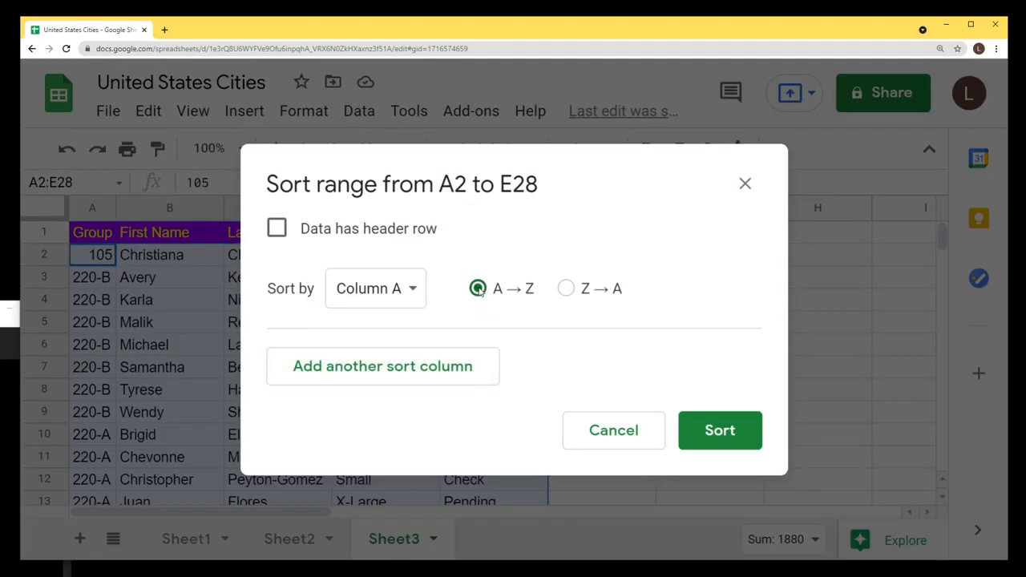
left_click(277, 231)
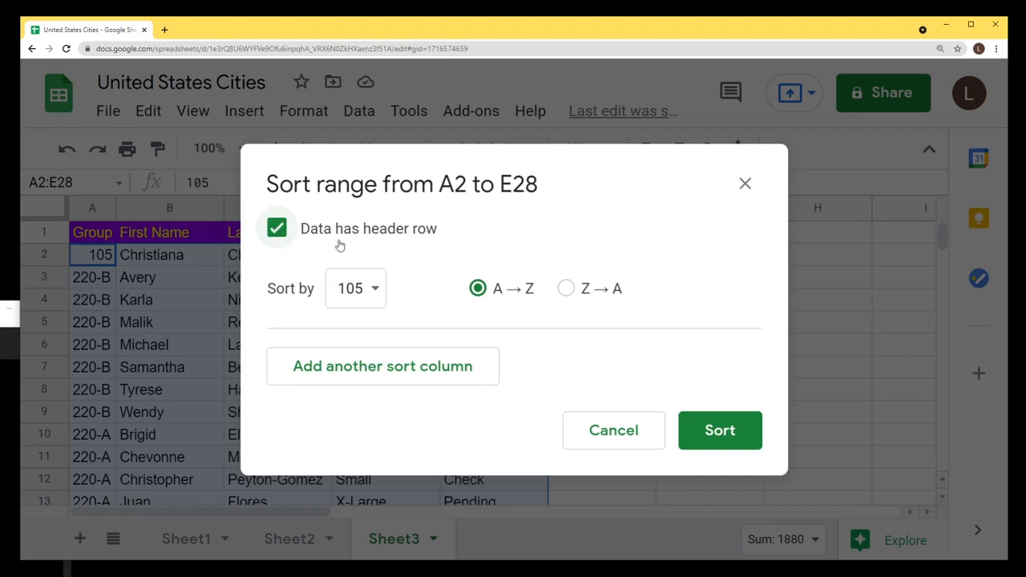
left_click(721, 434)
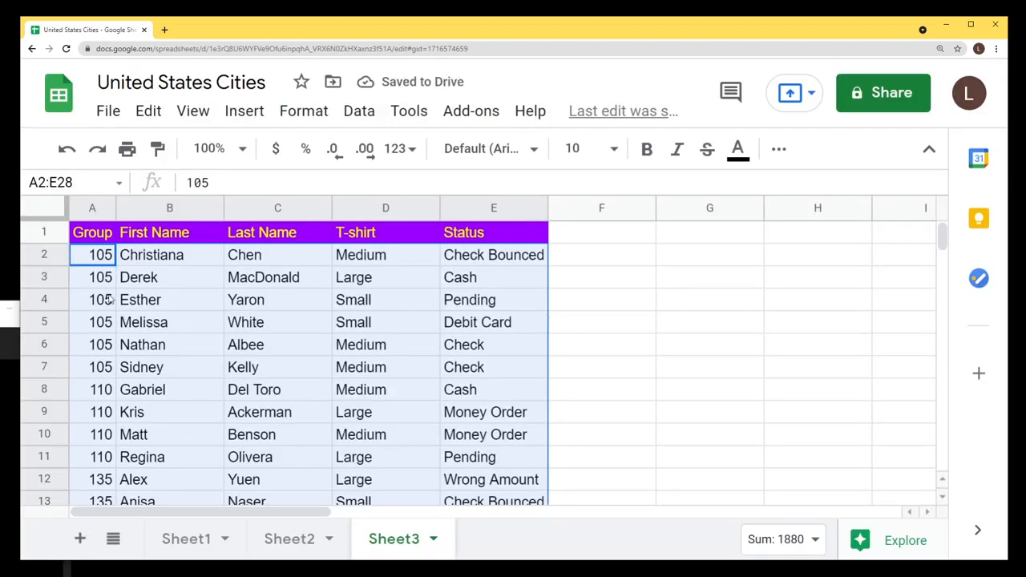
left_click(103, 262)
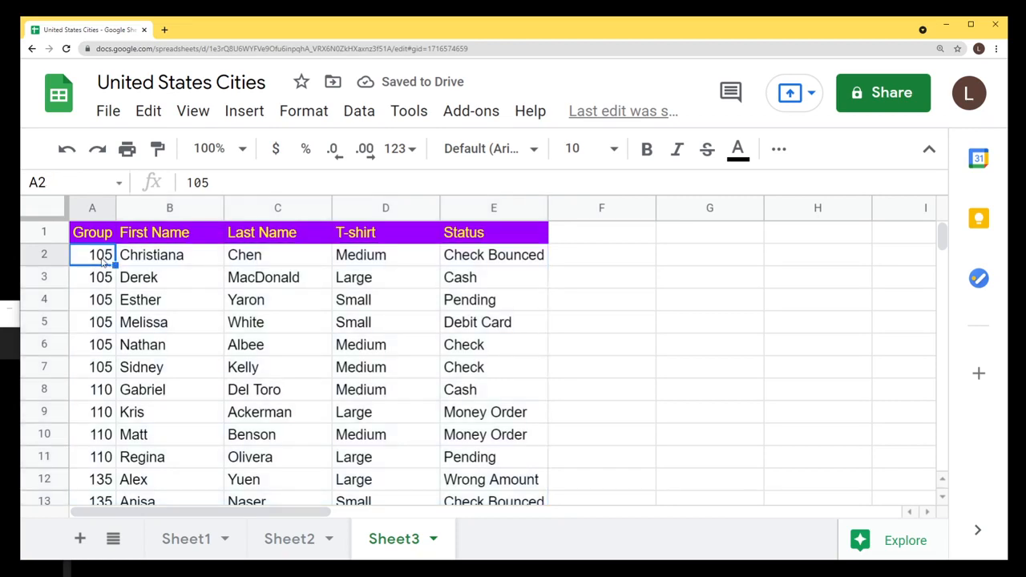
scroll(104, 269, "down", 2)
scroll(108, 265, "up", 2)
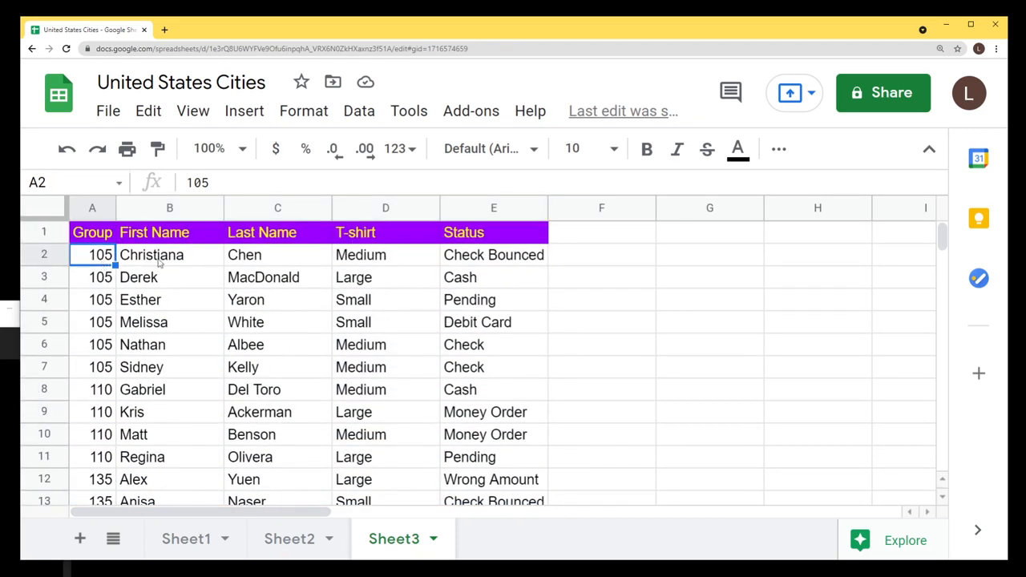
Sort only the last-name column C2:C28 A→Z, with 'Data has header row' ticked.
left_click(269, 263)
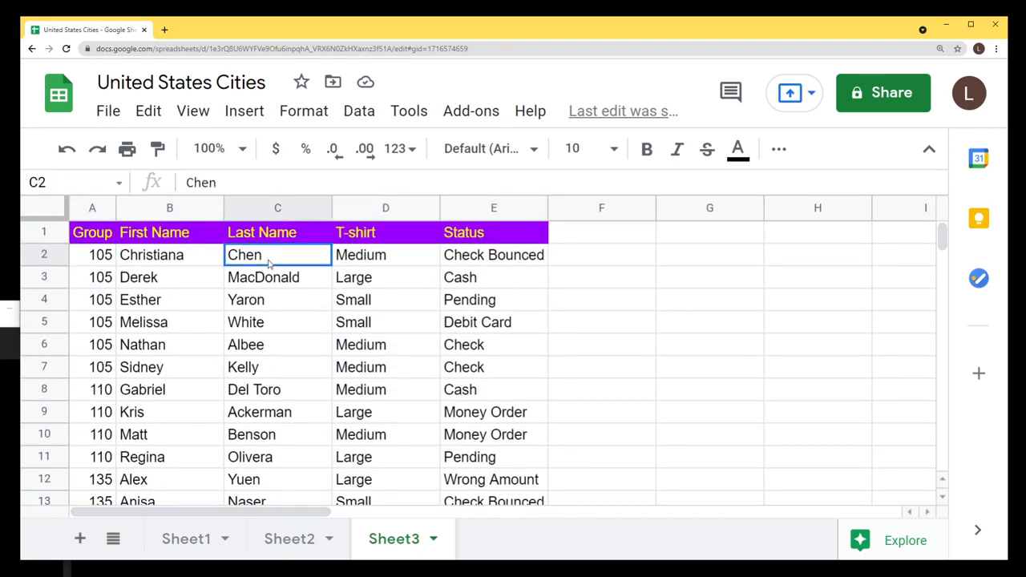
scroll(276, 321, "down", 5)
scroll(274, 320, "down", 3)
left_click(270, 300, "shift")
scroll(270, 300, "up", 8)
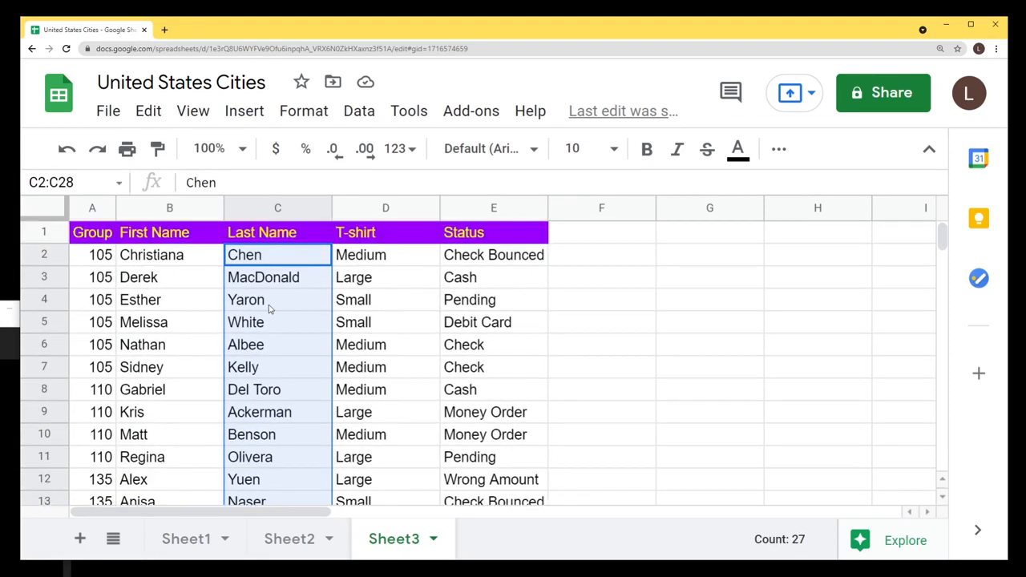
left_click(359, 110)
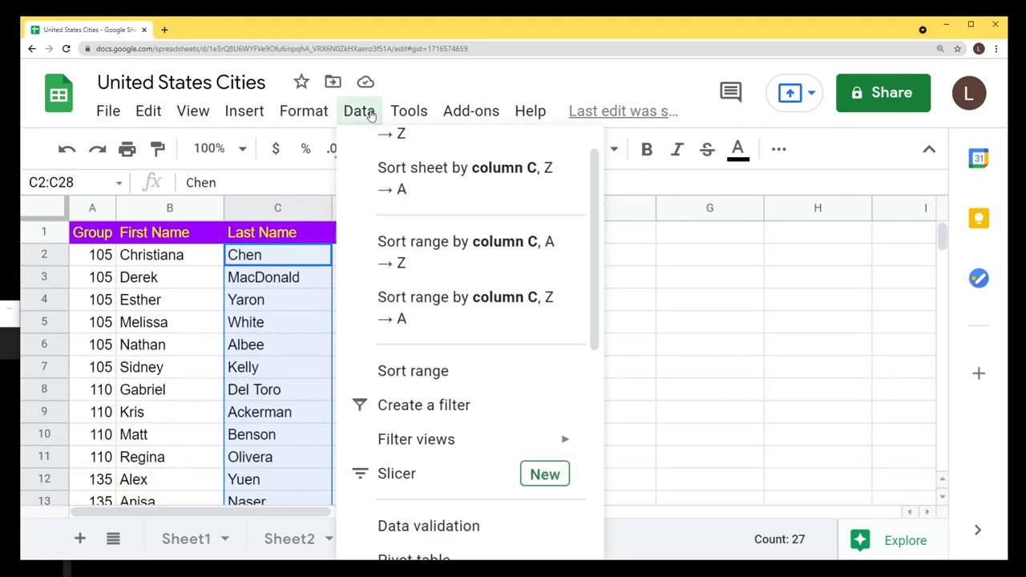
left_click(456, 370)
left_click(277, 227)
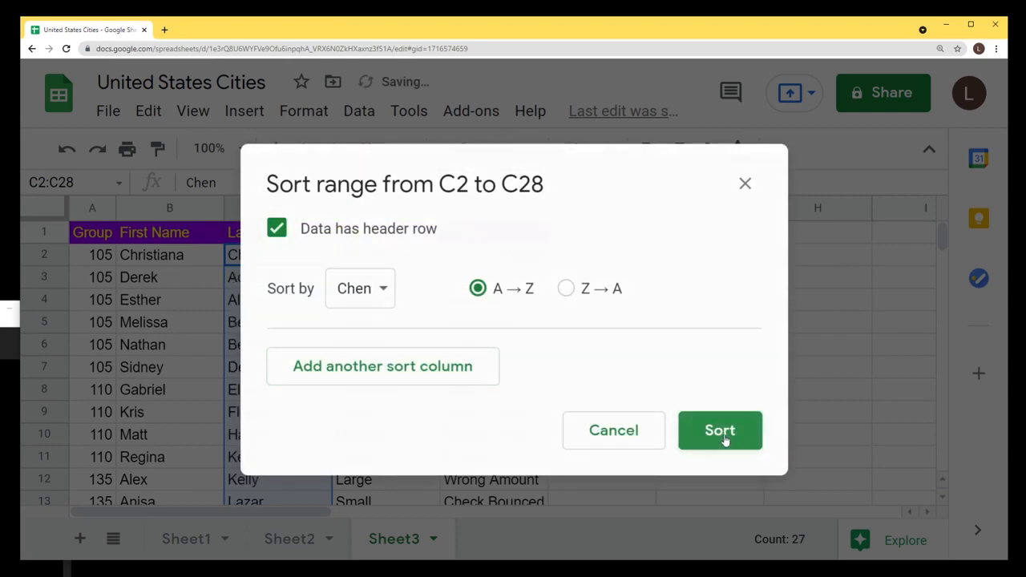
left_click(724, 436)
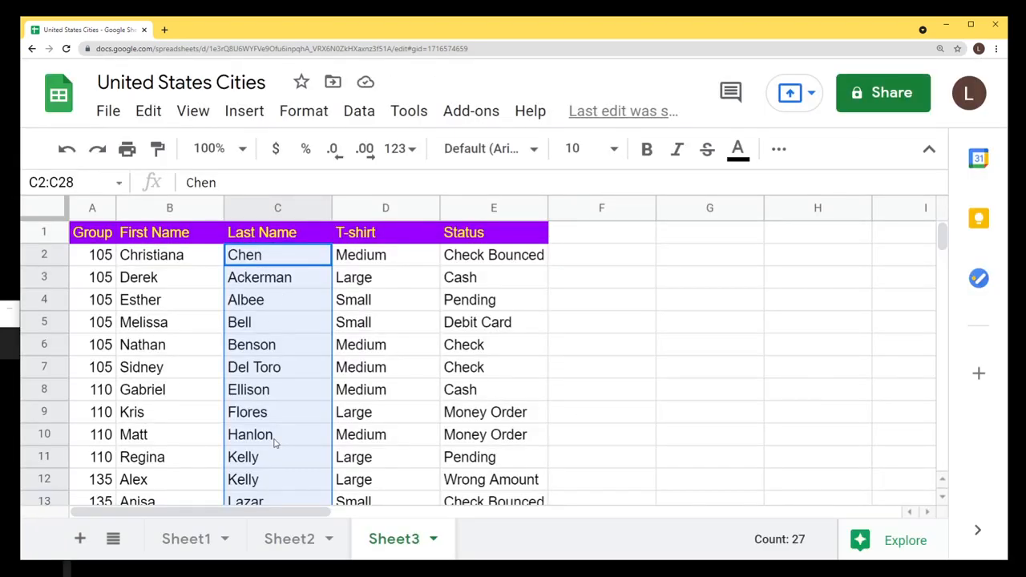
Select last-name and first-name ranges to compare the now mismatched columns.
left_click_drag(285, 256, 286, 442)
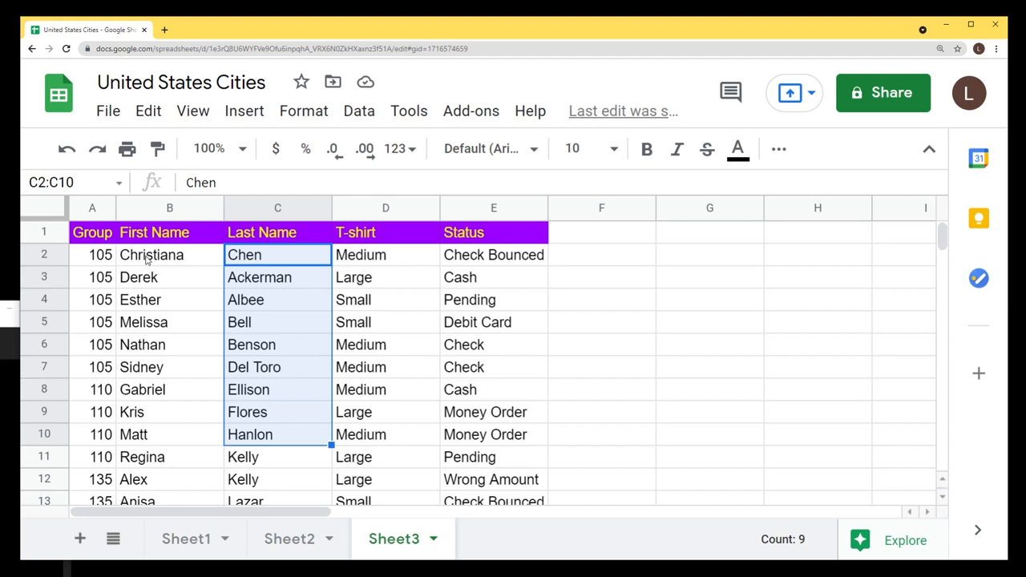
left_click_drag(149, 256, 158, 412)
left_click(253, 358)
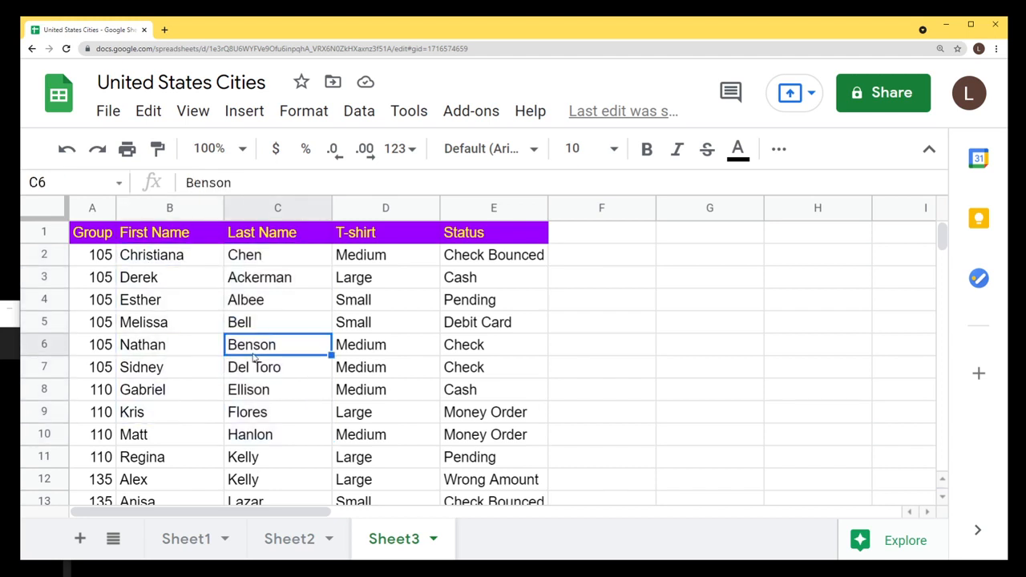
left_click_drag(265, 265, 275, 458)
scroll(288, 375, "down", 2)
scroll(287, 373, "up", 2)
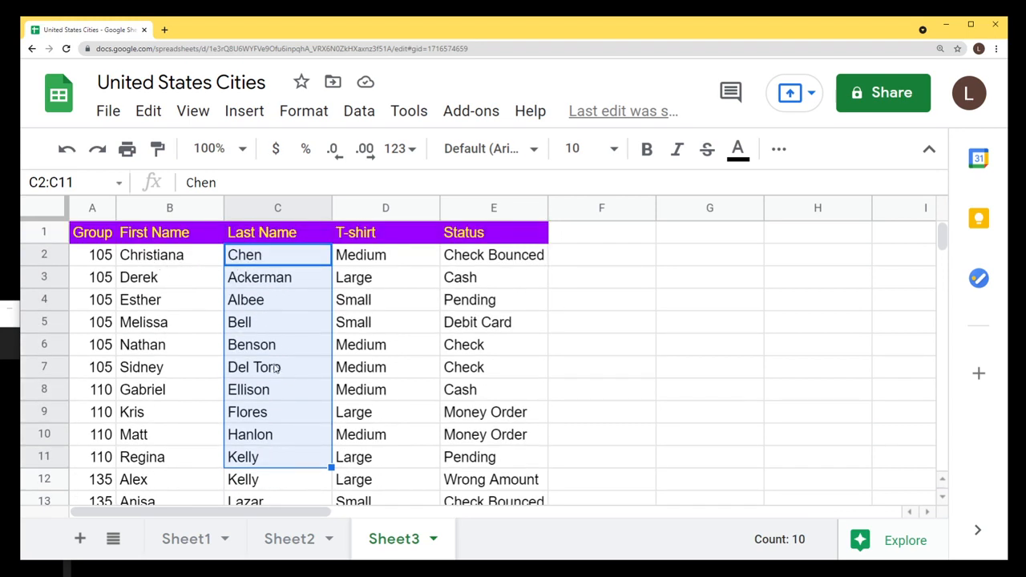
left_click(258, 261)
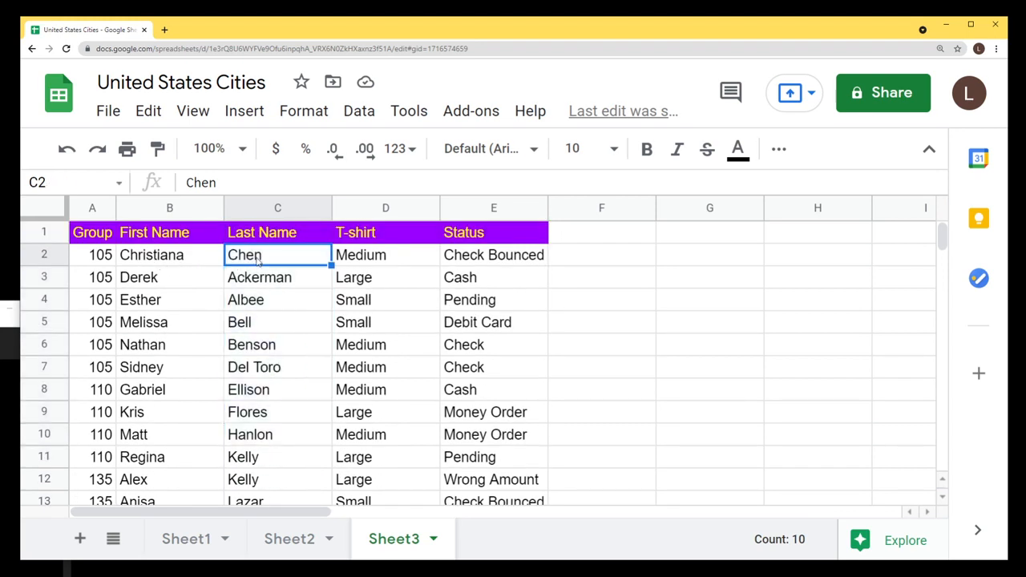
left_click(273, 465, "shift")
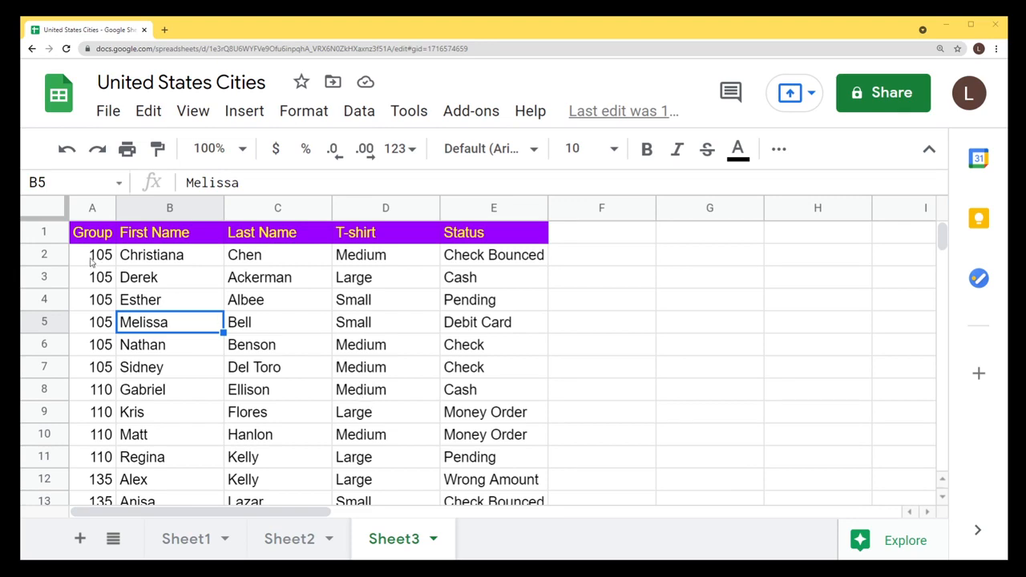
Select the roster table A1:E28 and create a filter on it.
left_click_drag(88, 258, 493, 389)
scroll(331, 350, "down", 2)
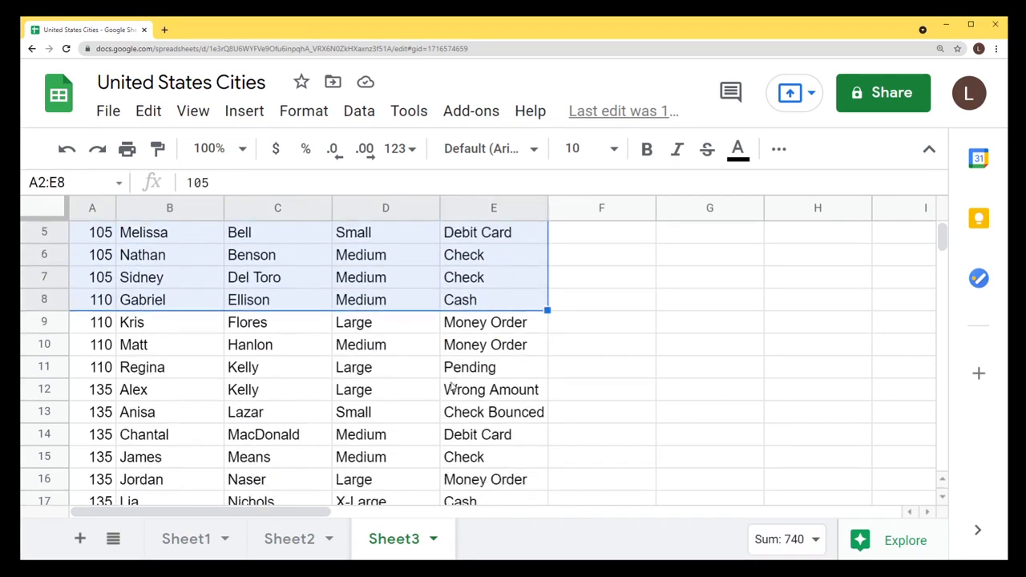
scroll(331, 350, "up", 2)
left_click(85, 236)
scroll(401, 353, "down", 6)
left_click(502, 347, "shift")
scroll(411, 377, "up", 6)
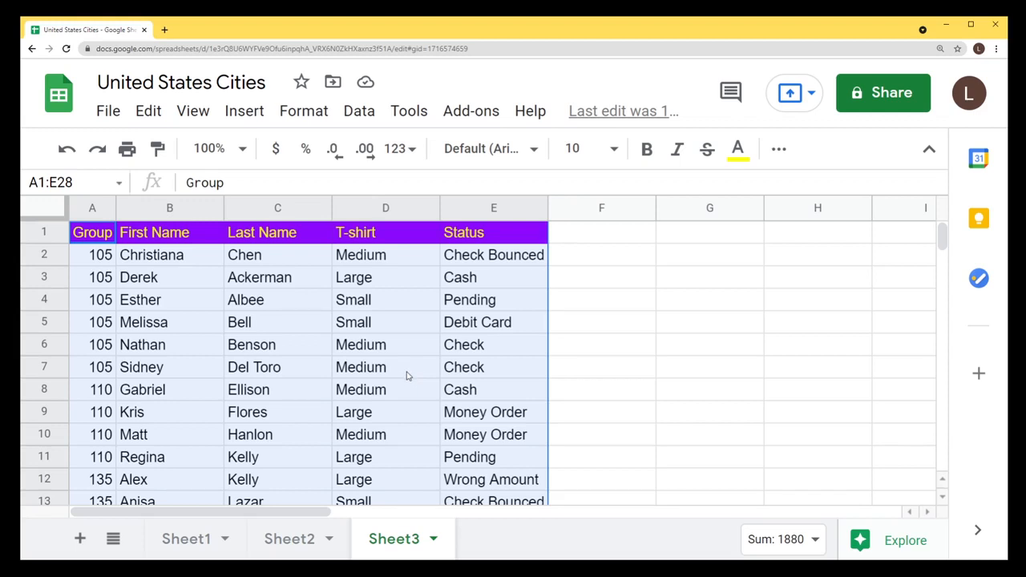
left_click(361, 113)
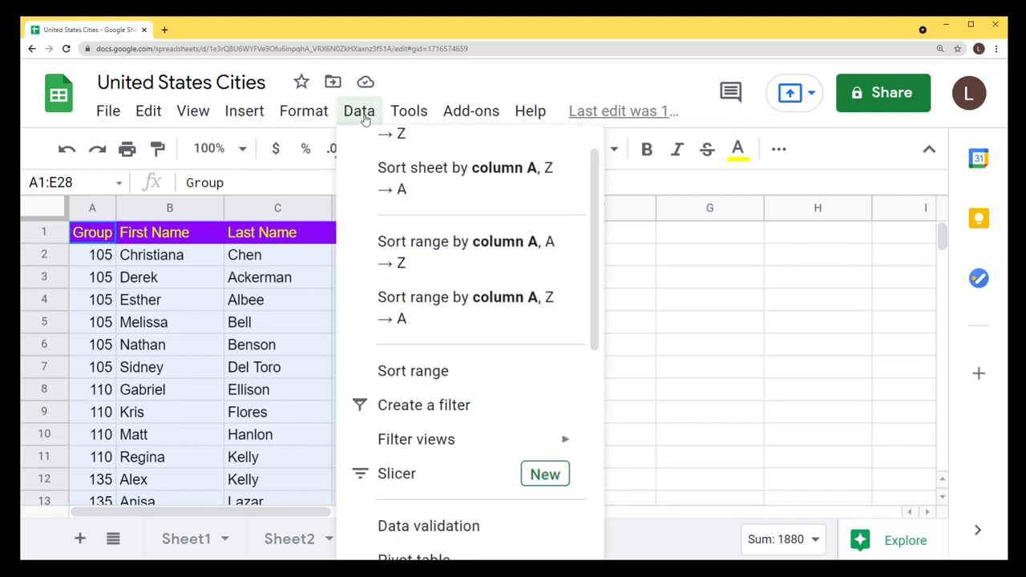
scroll(436, 264, "down", 5)
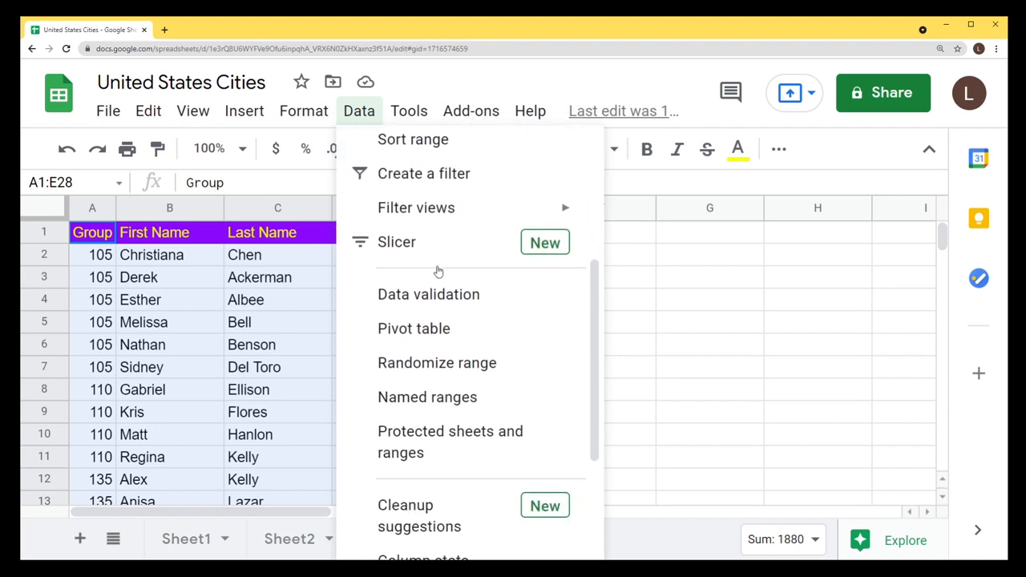
scroll(437, 270, "up", 5)
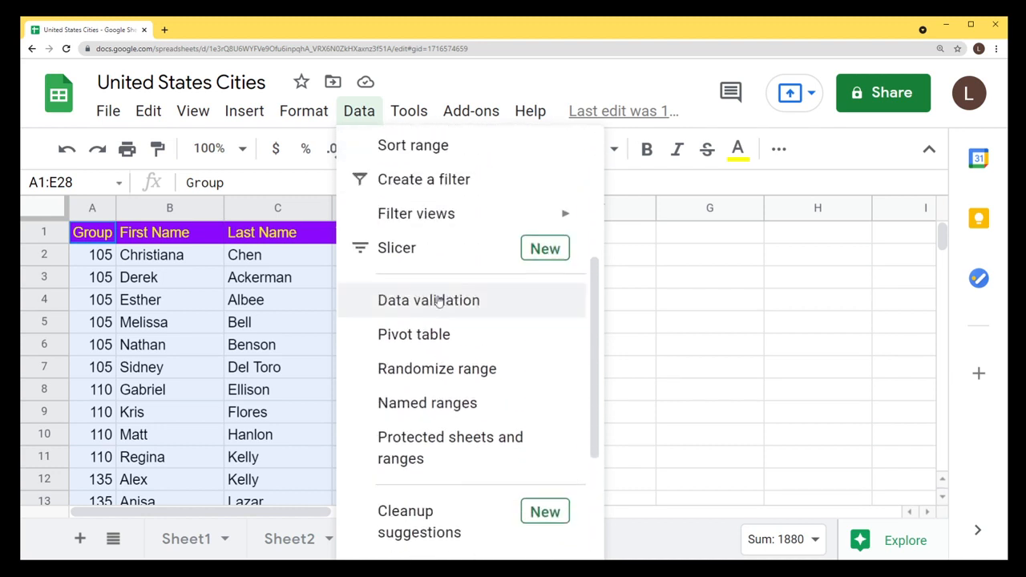
left_click(449, 317)
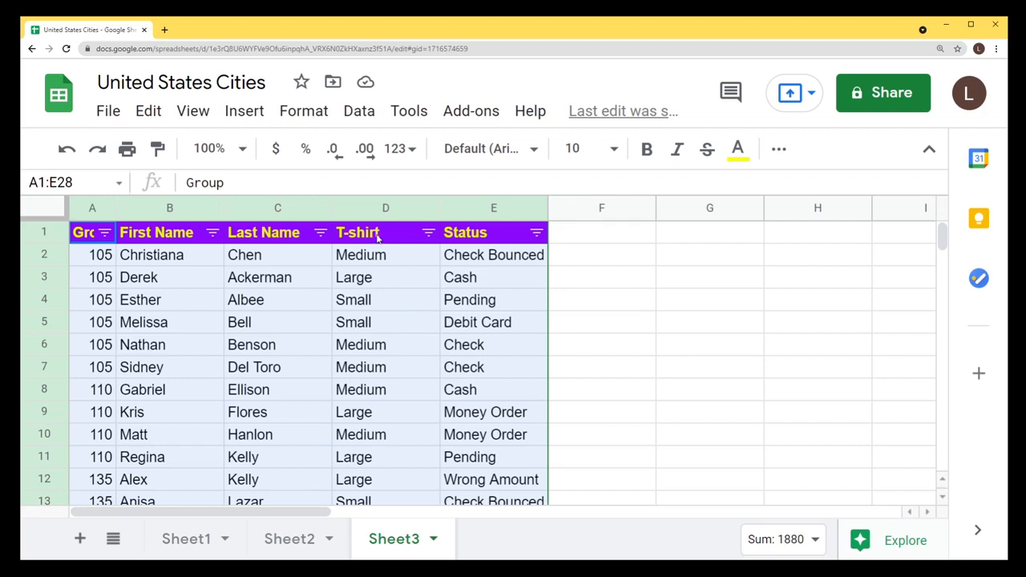
Filter the T-shirt column to show only Medium.
left_click(430, 234)
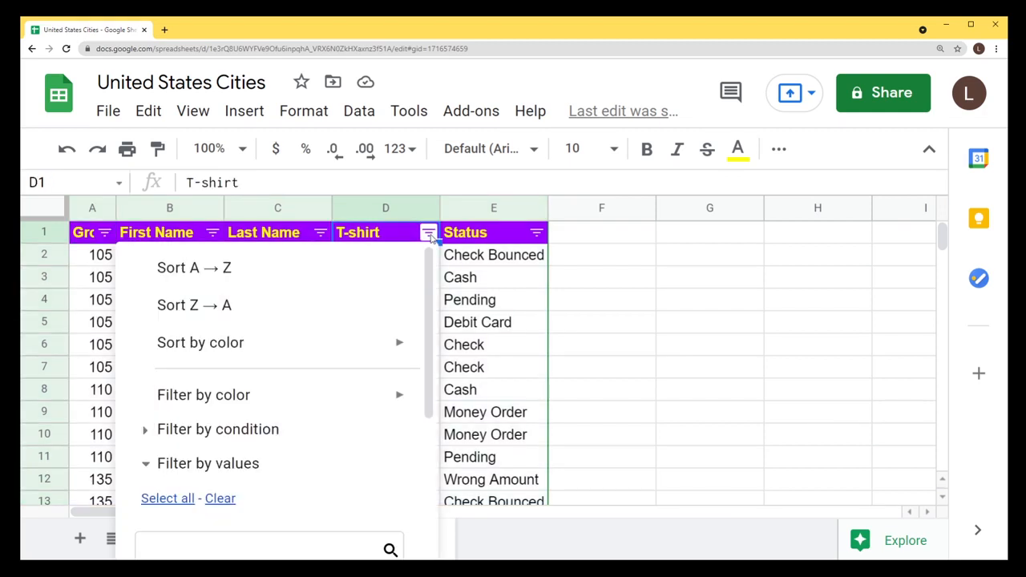
scroll(340, 317, "down", 3)
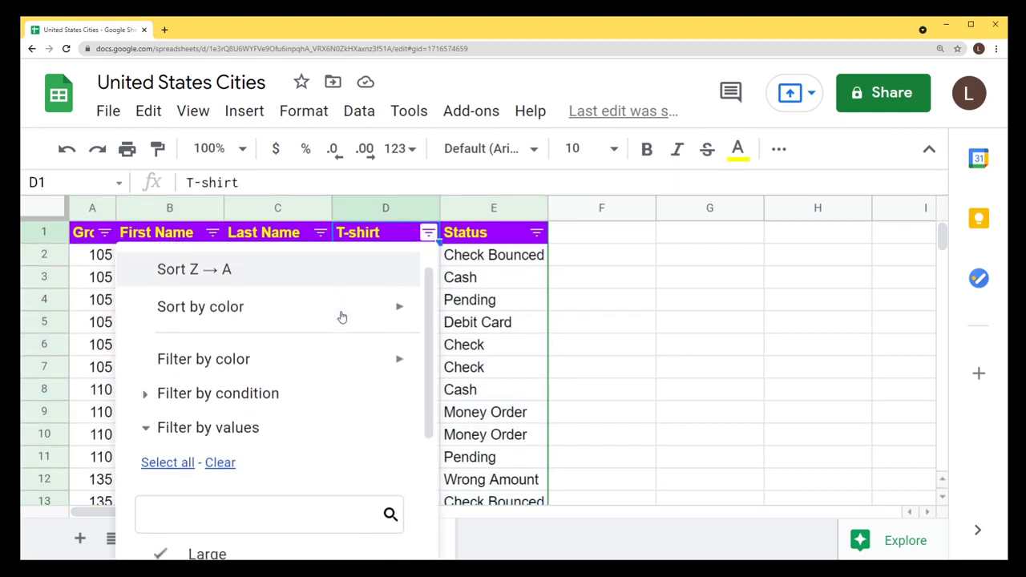
scroll(340, 317, "down", 3)
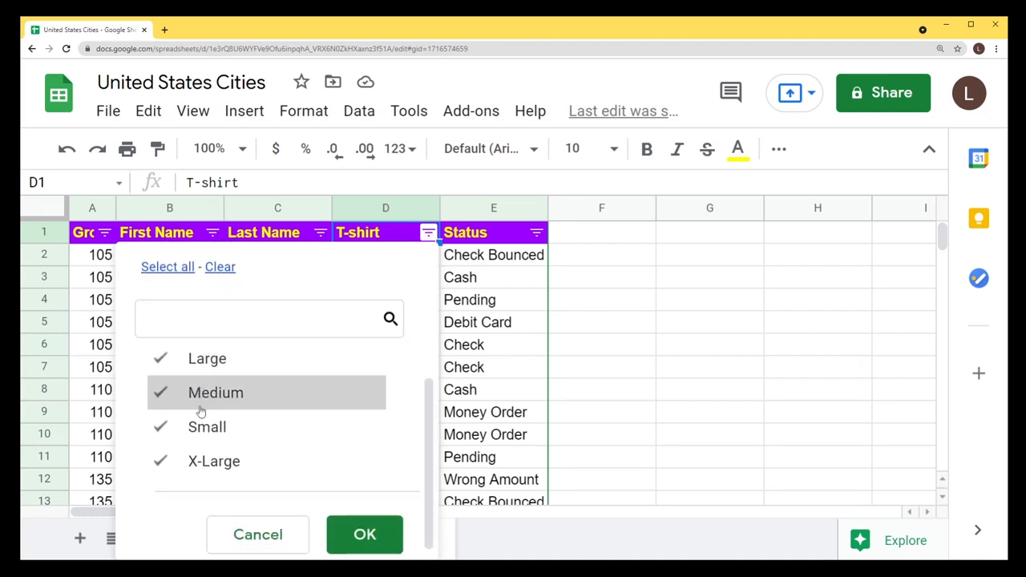
scroll(257, 401, "up", 1)
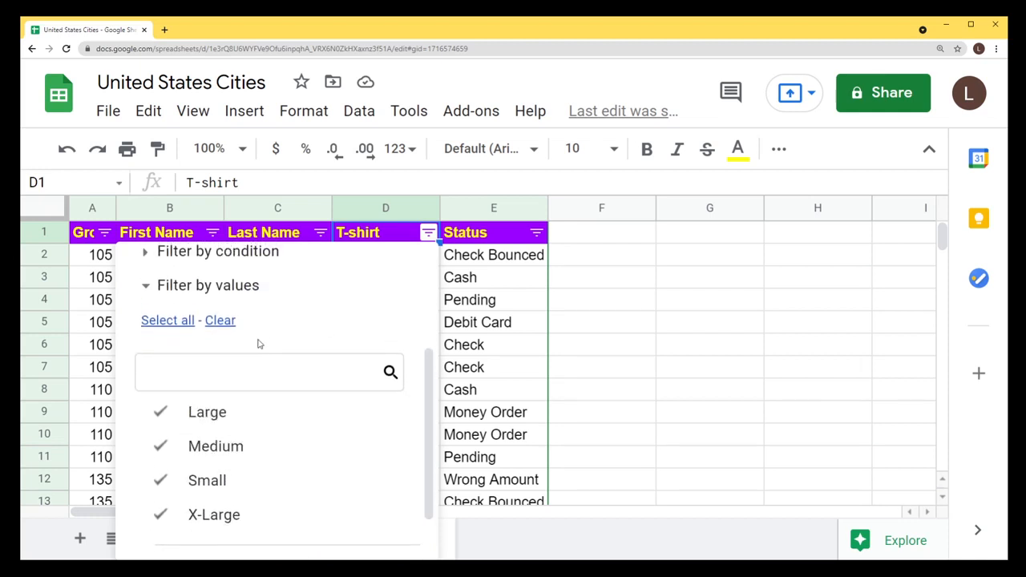
left_click(220, 321)
scroll(282, 318, "down", 1)
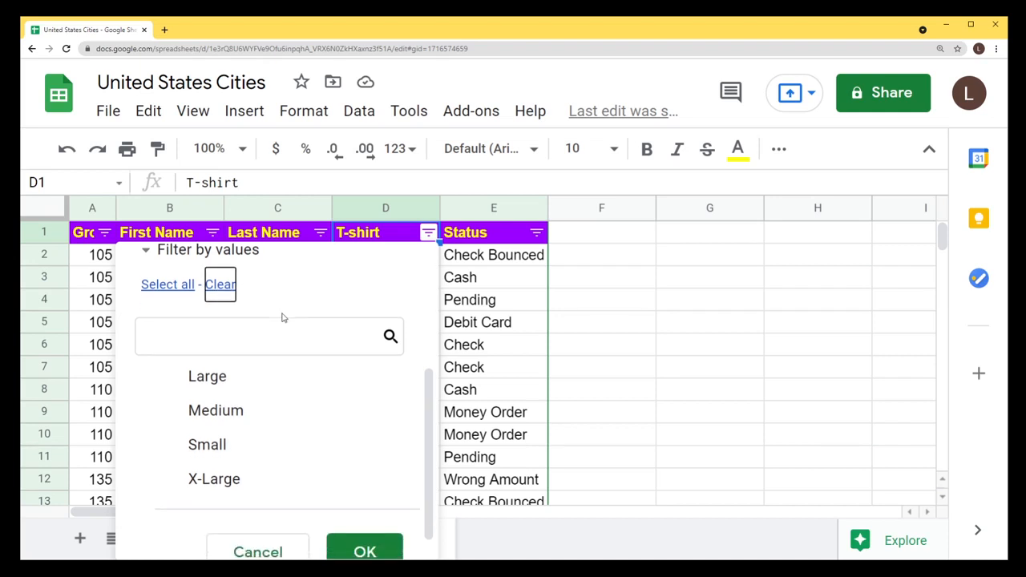
scroll(289, 409, "down", 1)
left_click(206, 384)
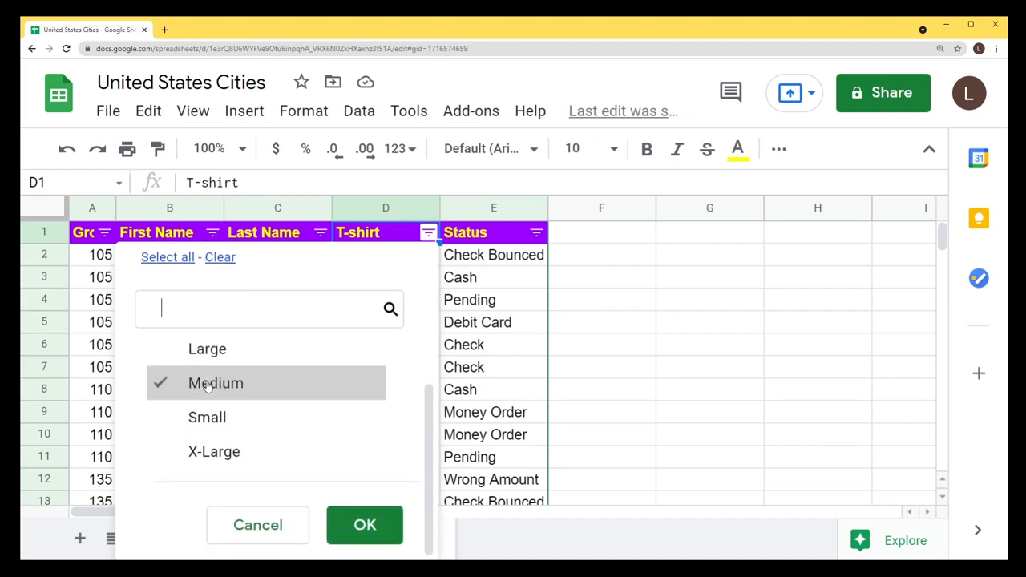
left_click(365, 525)
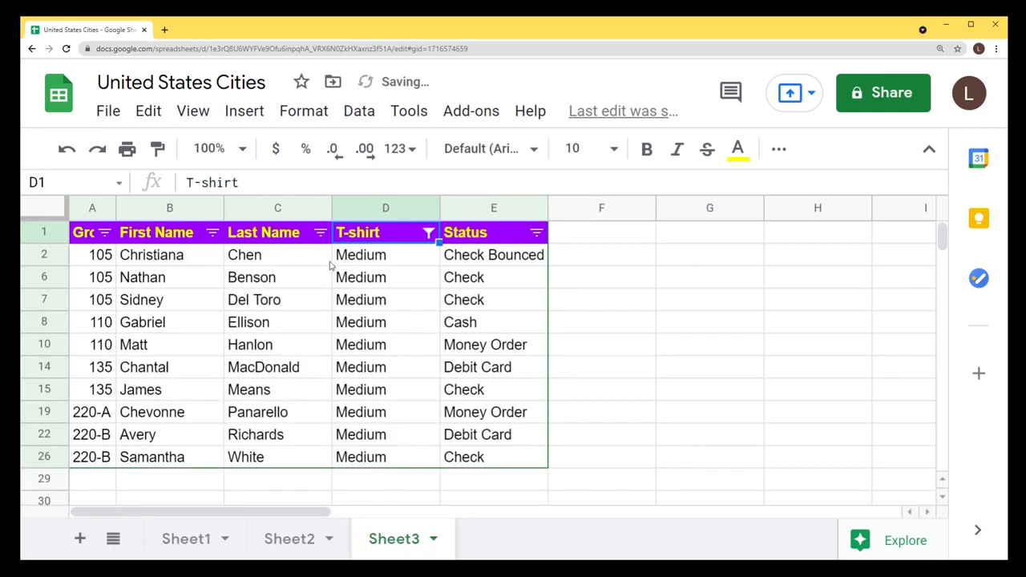
Select the visible T-shirt cells from D2 to D26 to review them.
left_click(373, 261)
left_click(373, 457, "shift")
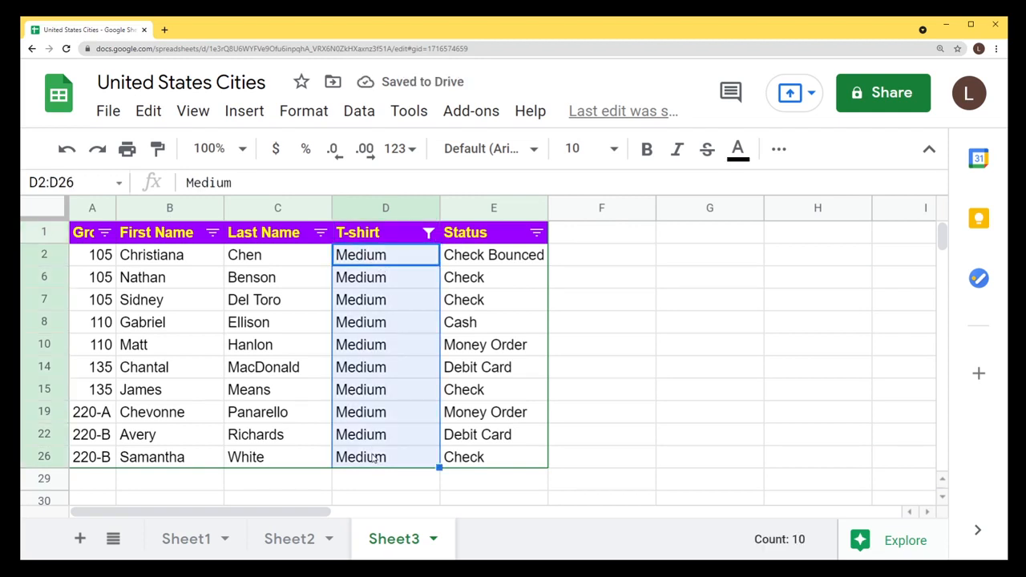
left_click(360, 258)
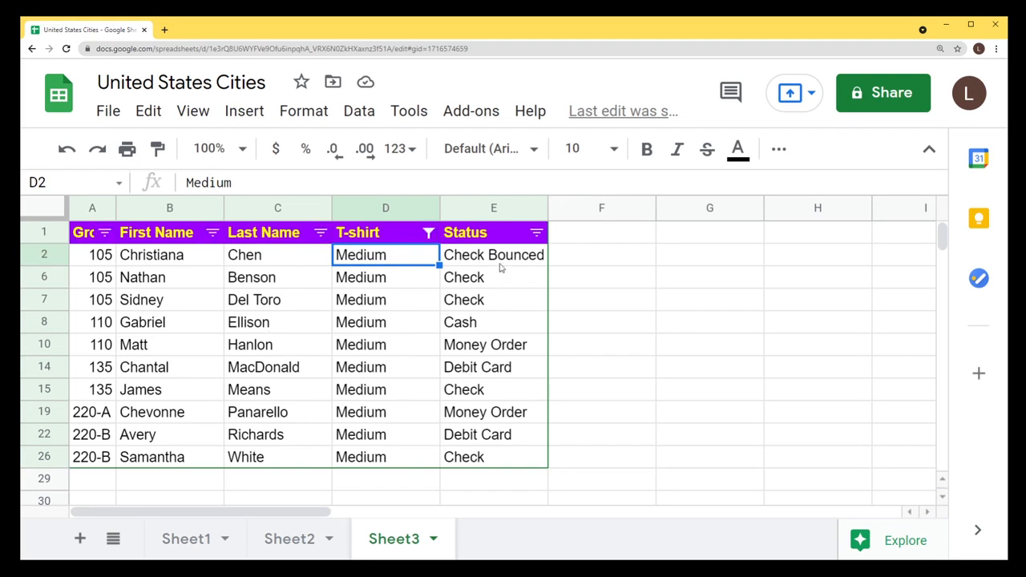
Filter the Status column to show only Debit Card.
left_click(536, 232)
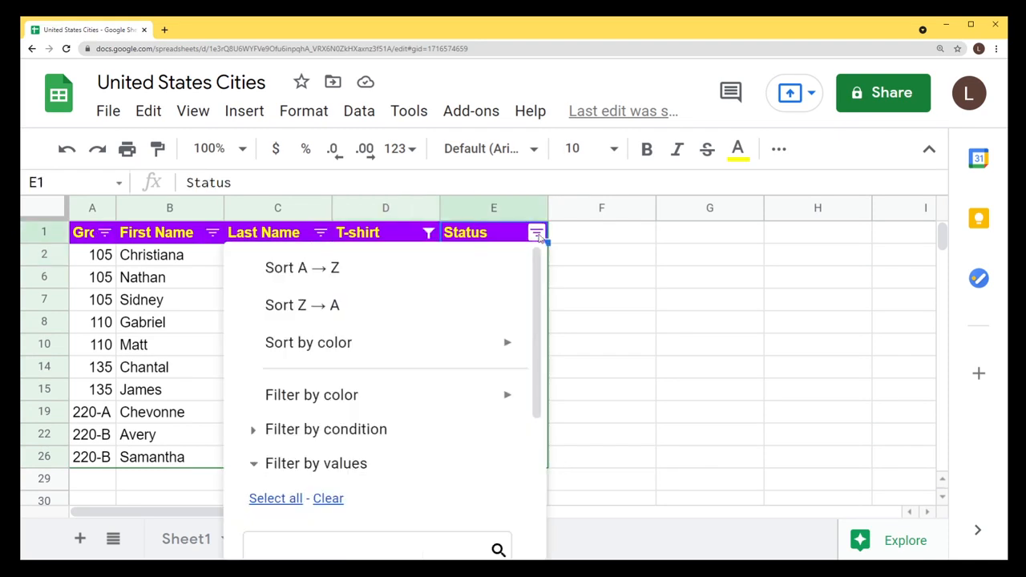
scroll(406, 341, "down", 1)
scroll(406, 339, "down", 2)
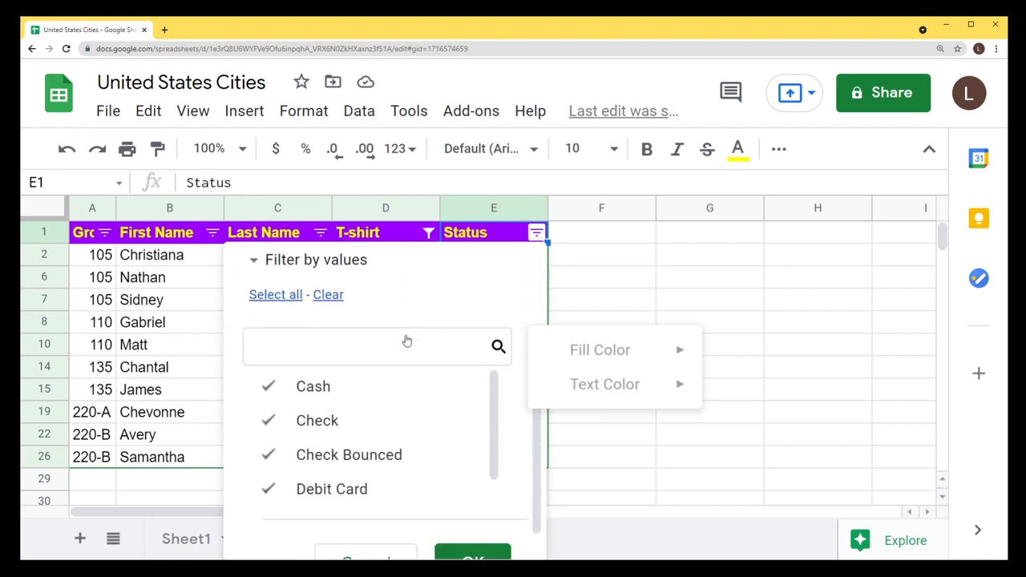
left_click(326, 286)
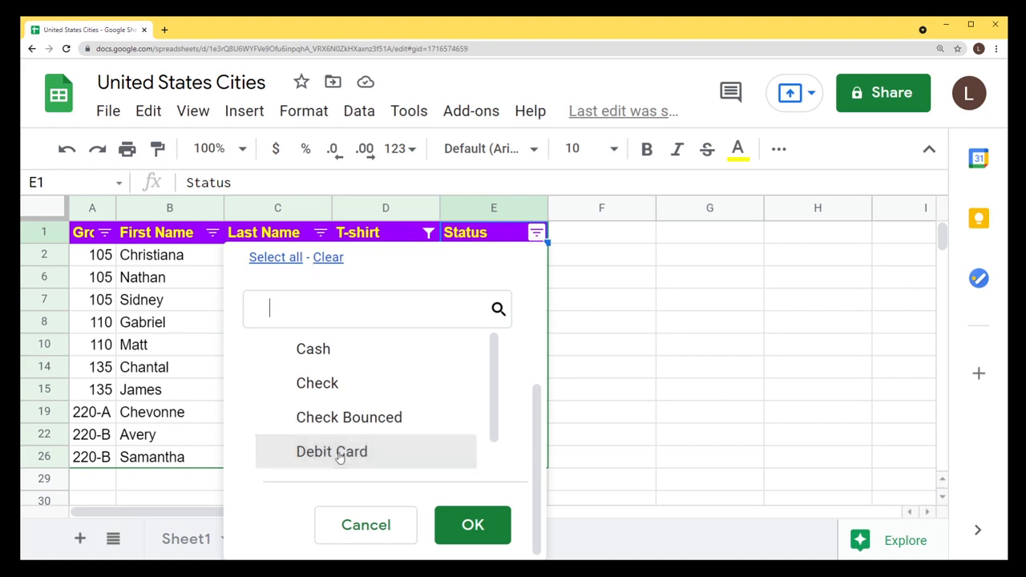
left_click(345, 452)
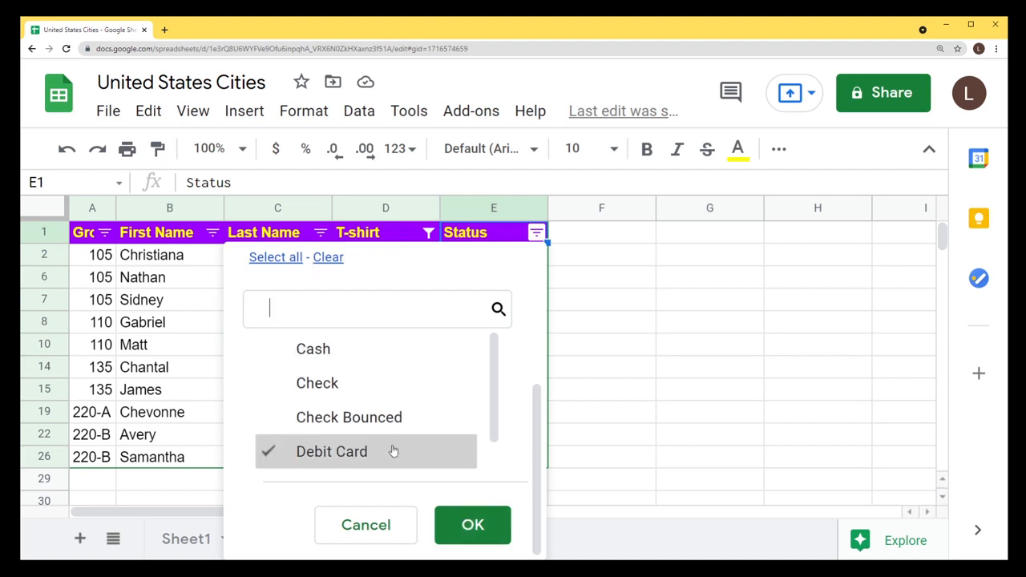
scroll(431, 413, "down", 1)
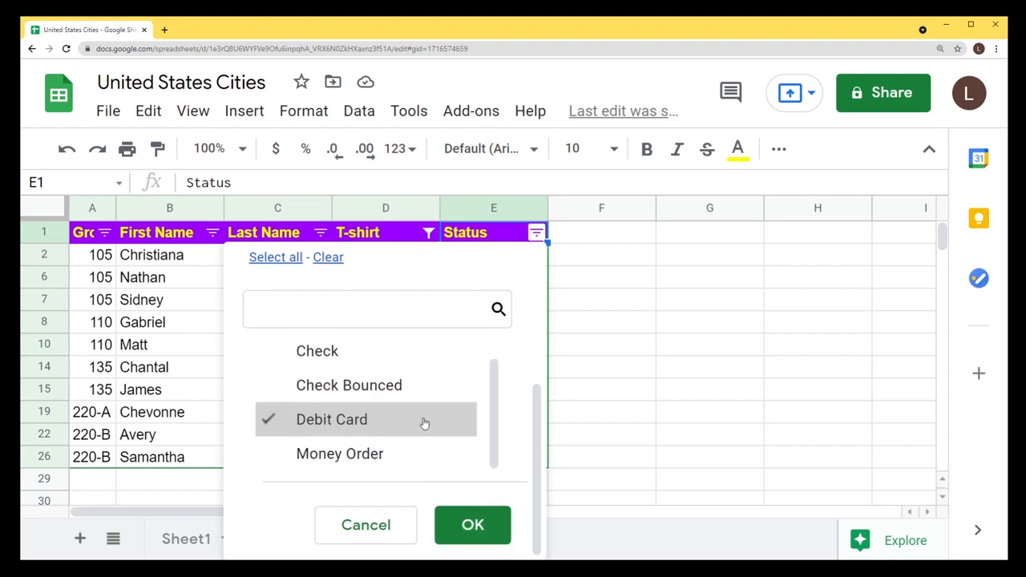
left_click(470, 526)
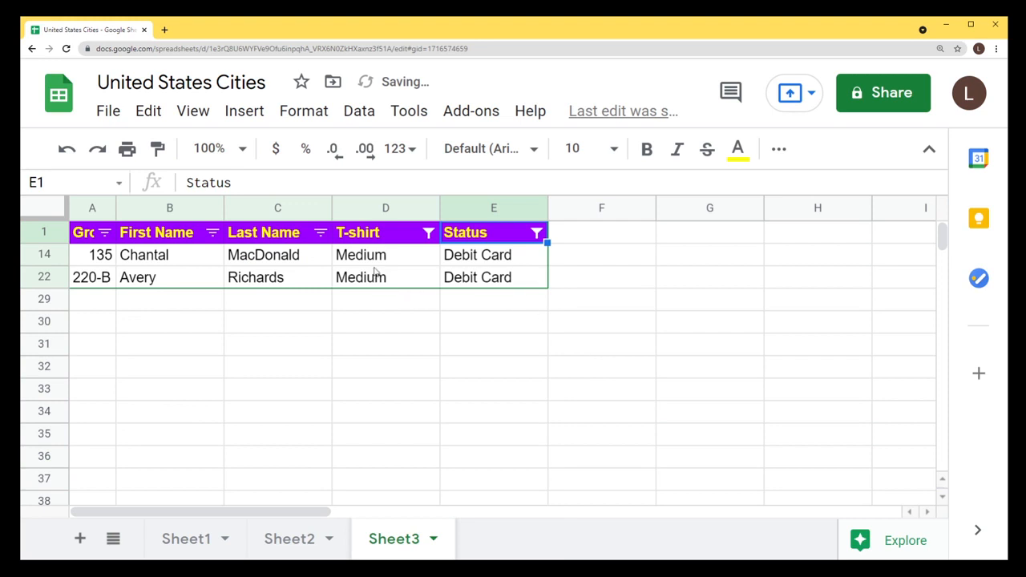
Select the two remaining T-shirt and Status values to check them.
left_click_drag(373, 262, 382, 282)
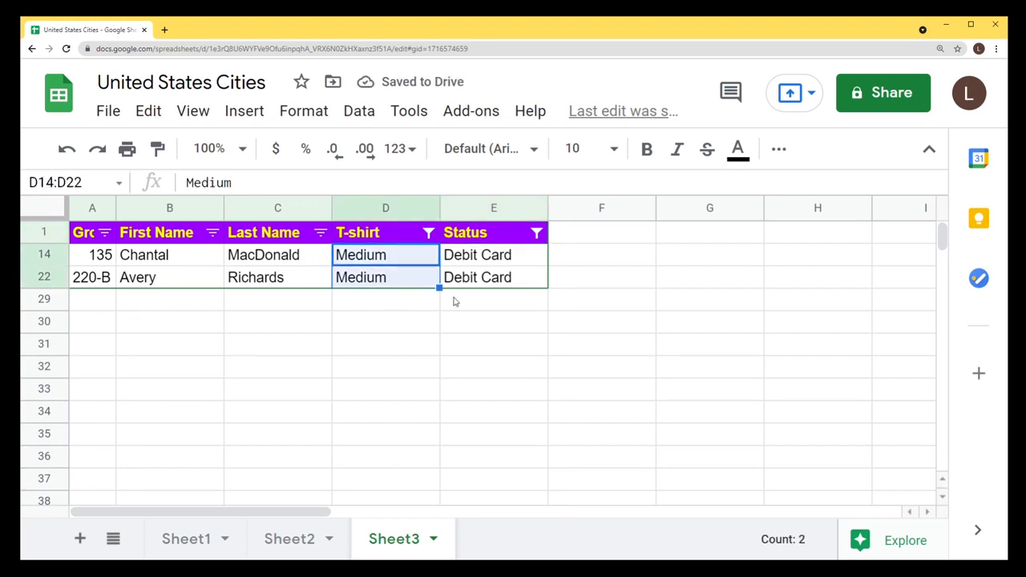
left_click_drag(493, 256, 496, 280)
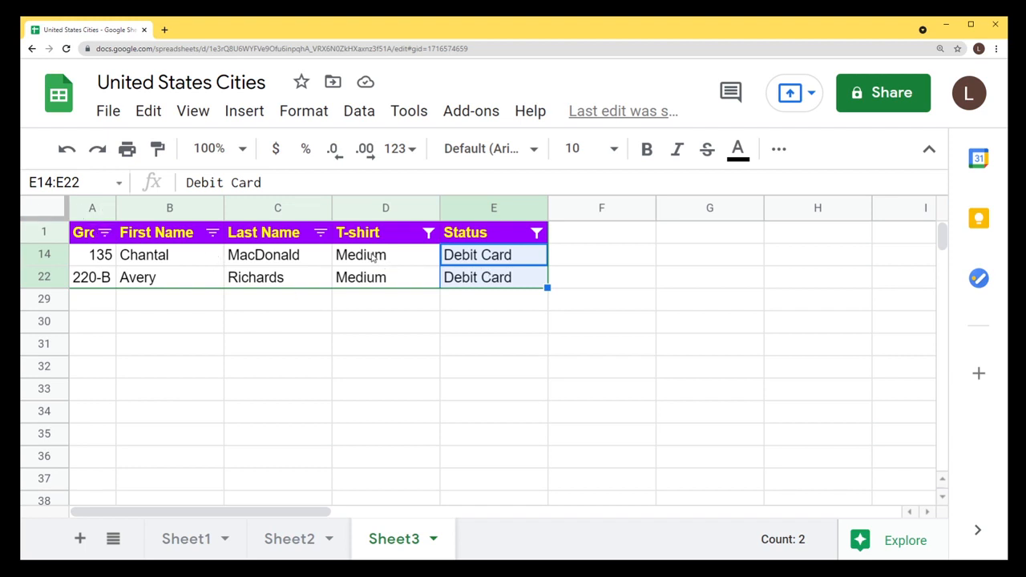
left_click_drag(370, 257, 376, 278)
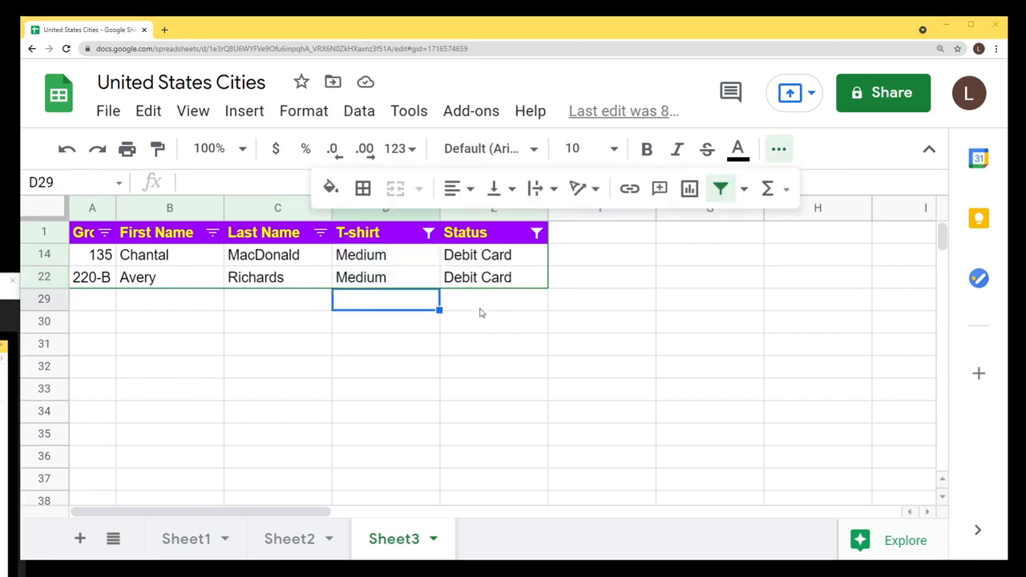
Undo the Status and T-shirt filters with Ctrl+Z.
left_click(484, 313)
key("ctrl+z")
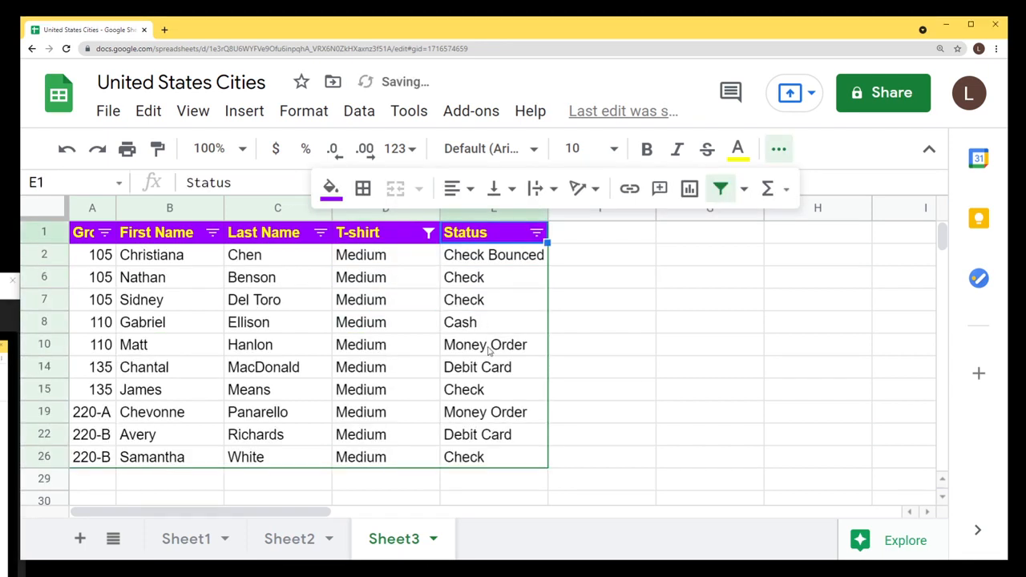
key("ctrl+z")
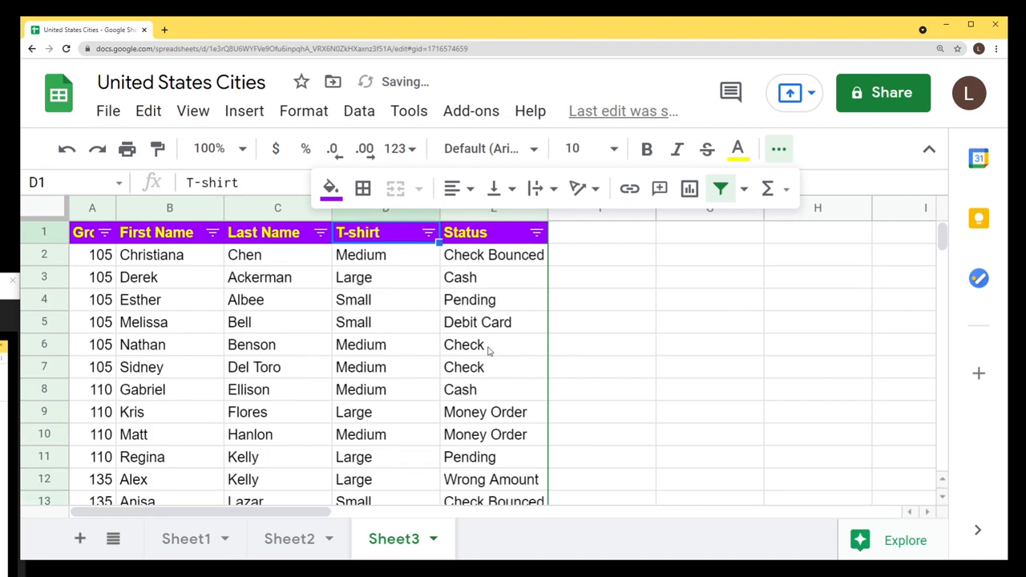
Select the data rows A2:E28, leaving out the header.
left_click(84, 239)
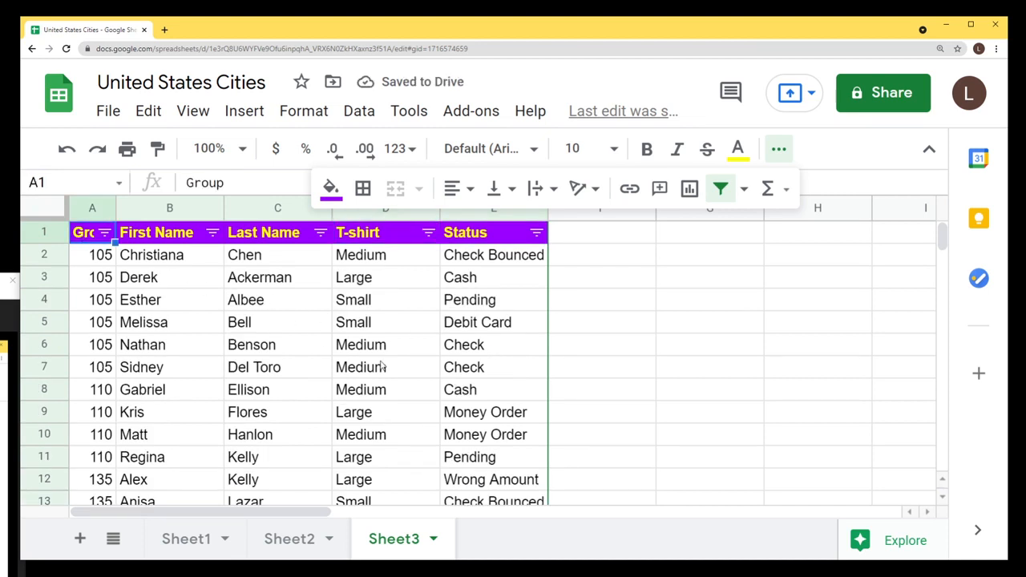
left_click(780, 152)
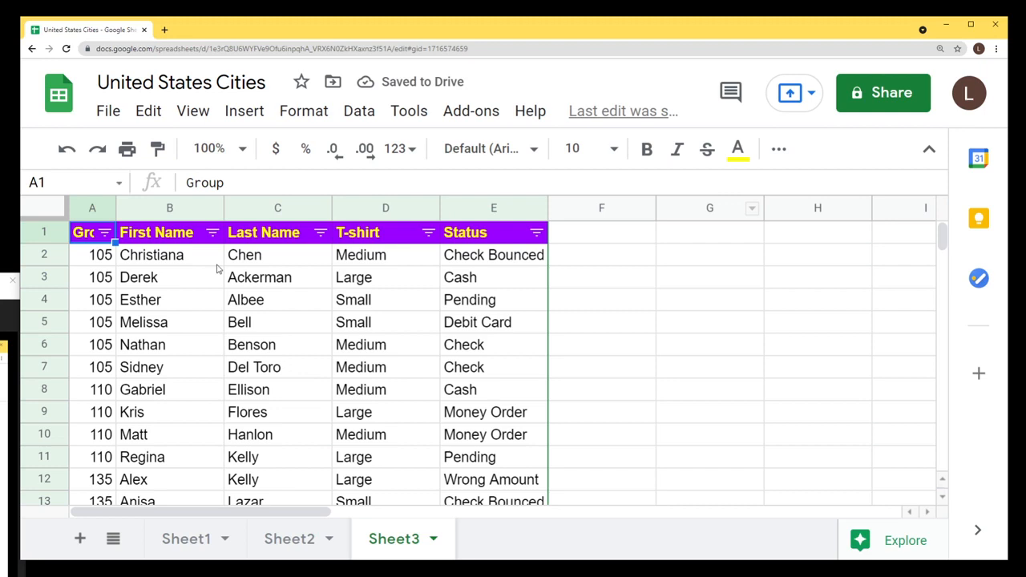
left_click(91, 255)
scroll(479, 369, "down", 4)
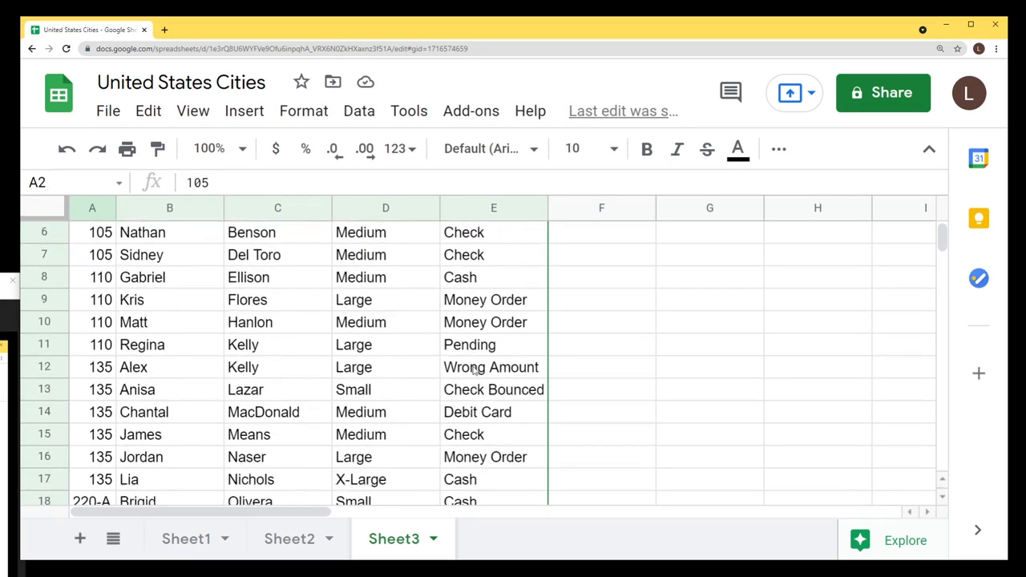
scroll(479, 368, "down", 3)
left_click(502, 412, "shift")
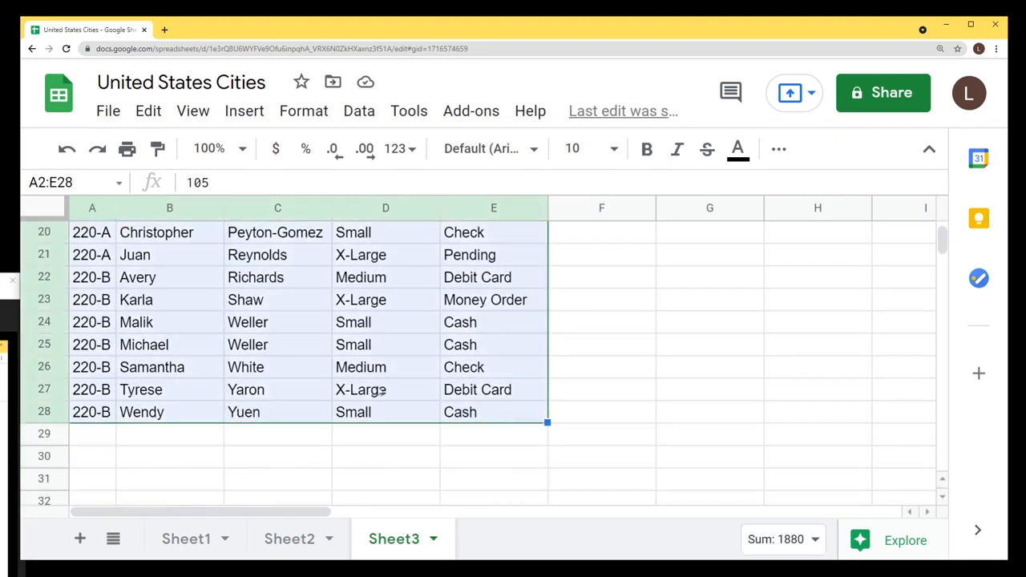
scroll(377, 389, "up", 4)
scroll(376, 390, "up", 3)
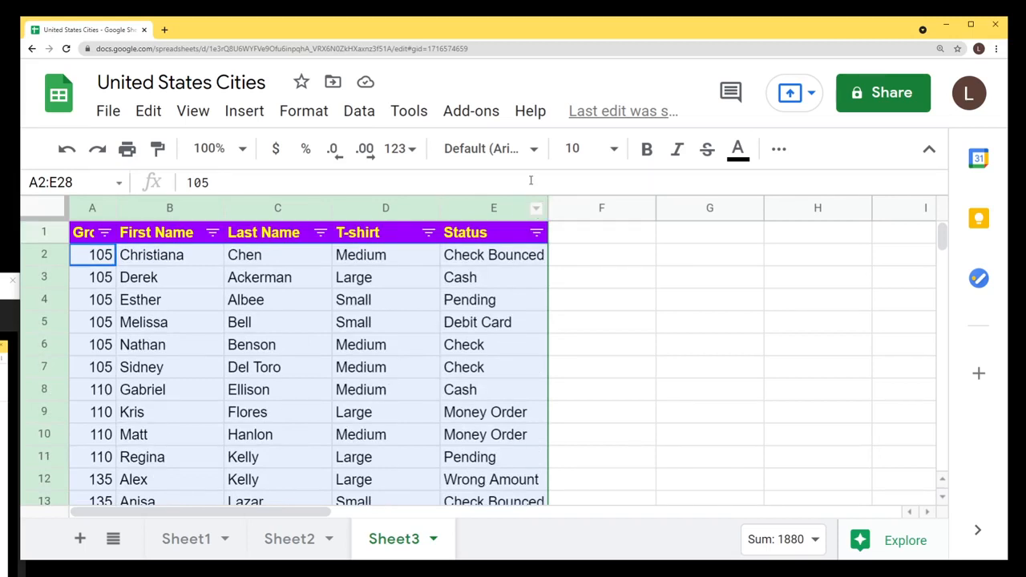
left_click(534, 155)
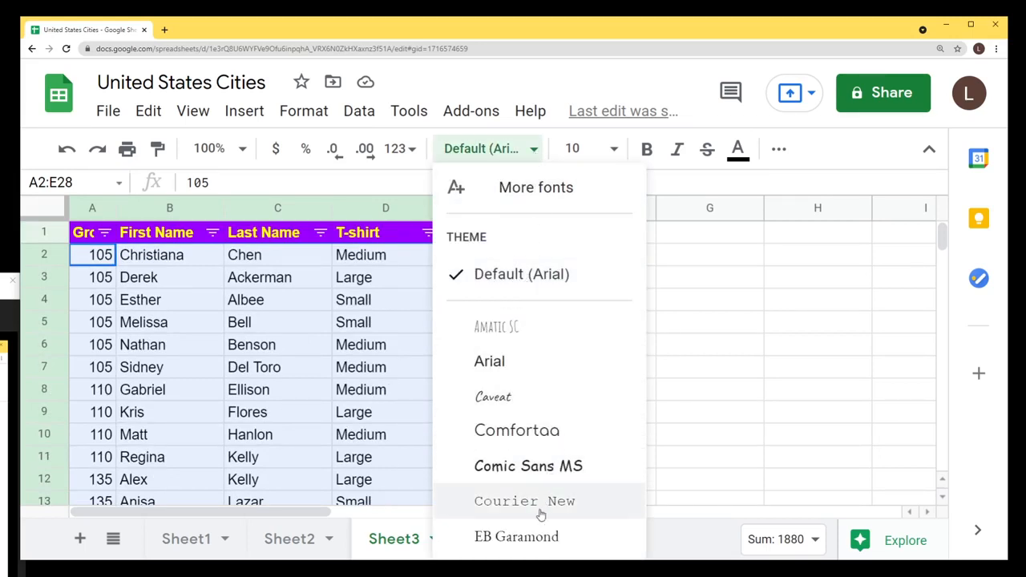
Apply the Caveat font at size 14 to A2:E28 and check the result.
left_click(530, 410)
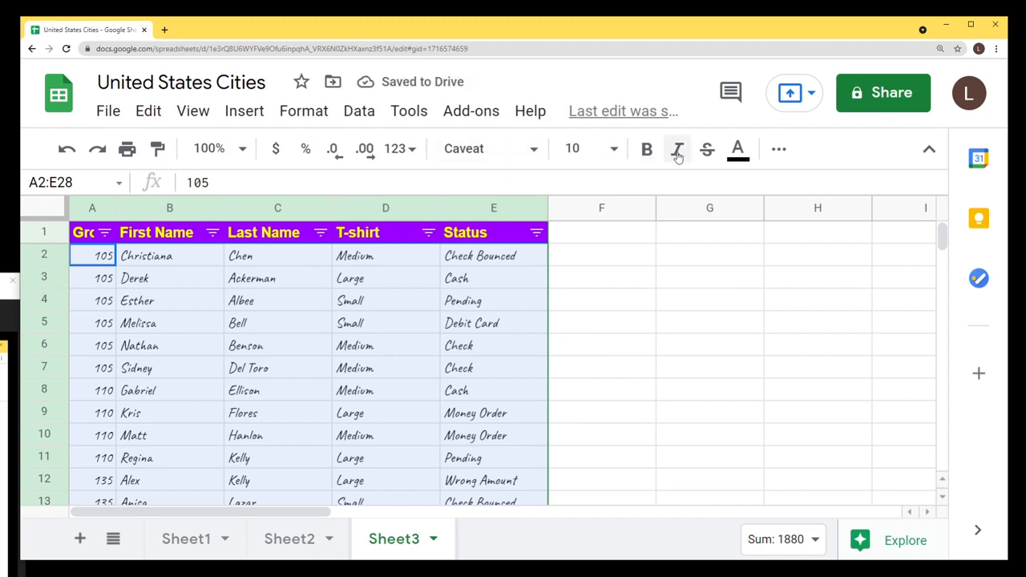
left_click(613, 148)
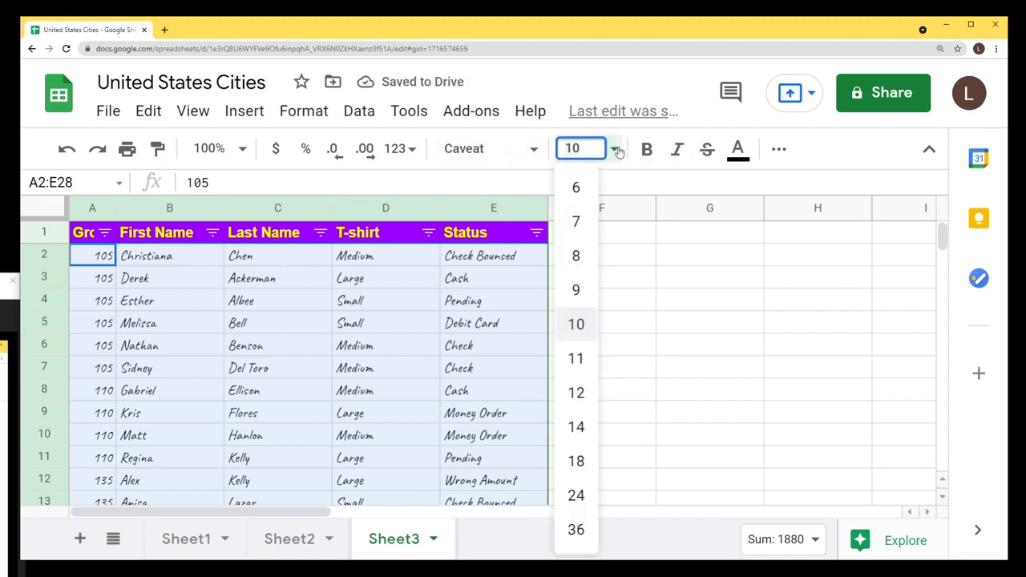
left_click(576, 427)
left_click(567, 324)
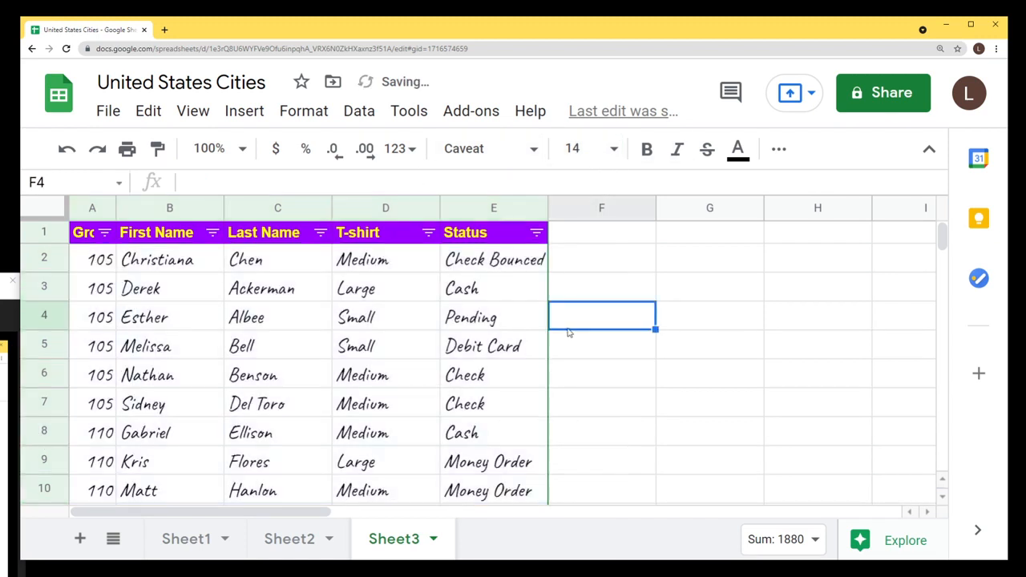
scroll(315, 362, "down", 3)
scroll(315, 361, "up", 5)
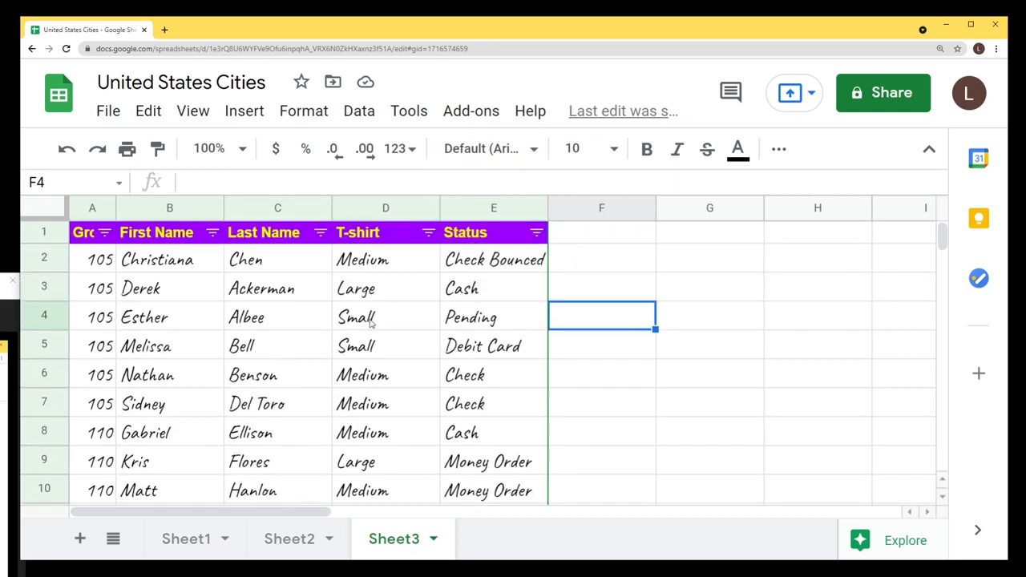
left_click_drag(166, 270, 408, 383)
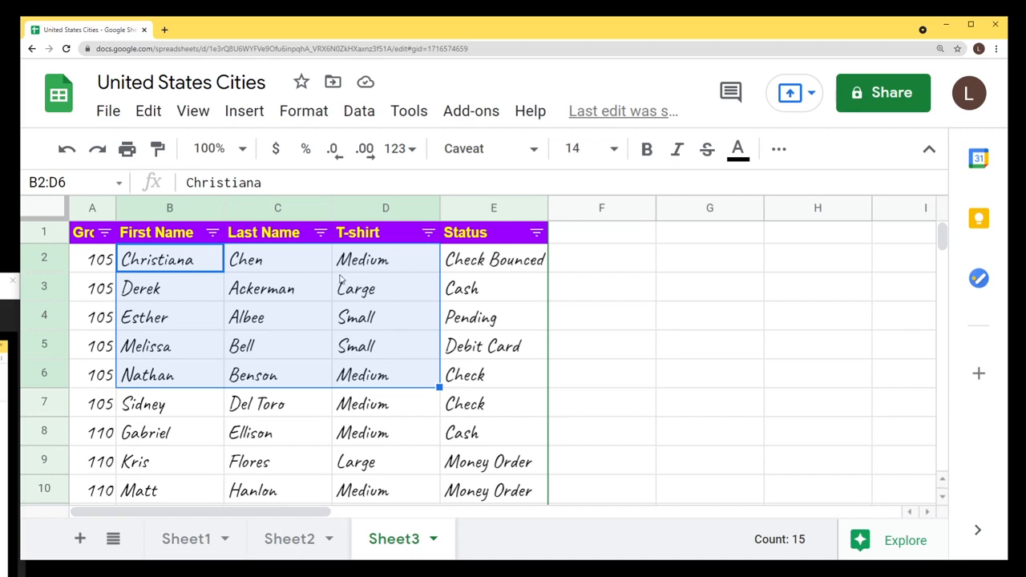
left_click(472, 327)
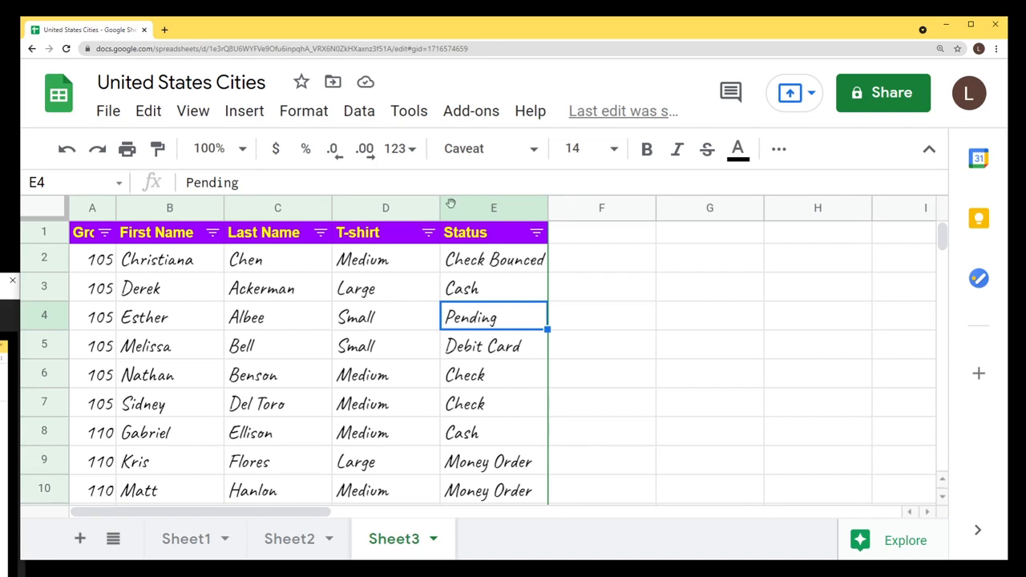
left_click(471, 111)
mouse_move(409, 114)
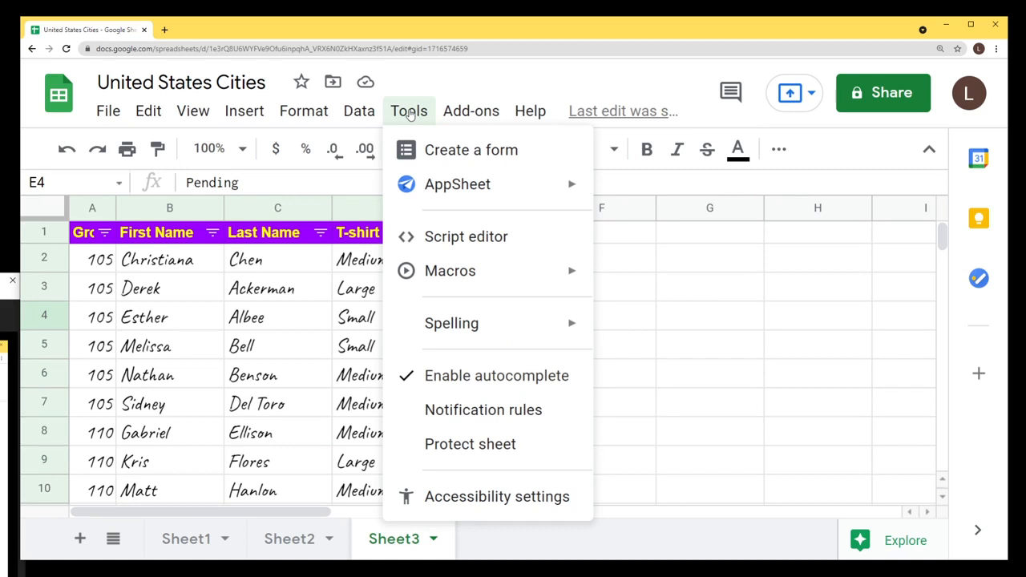
mouse_move(360, 112)
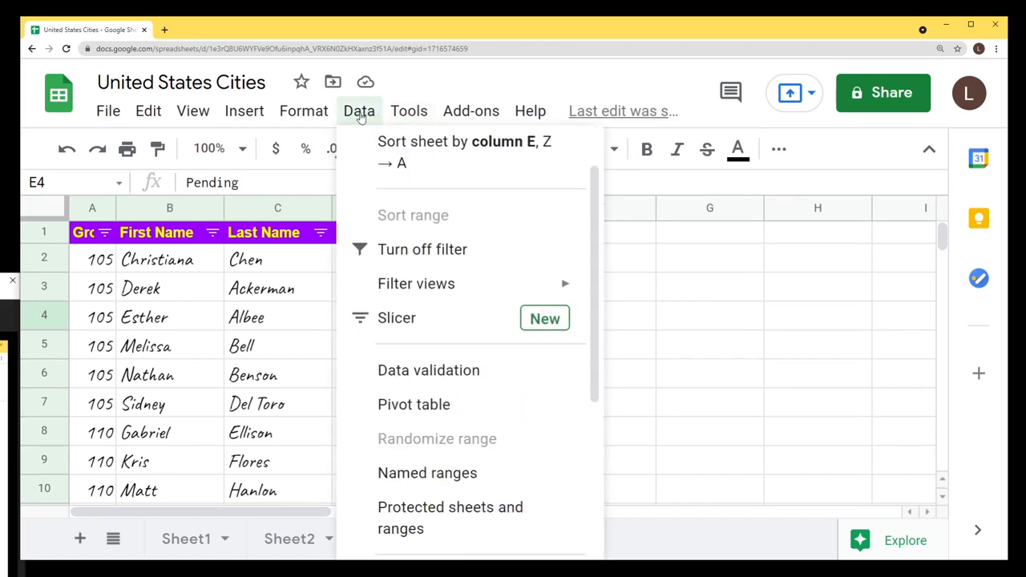
left_click(279, 348)
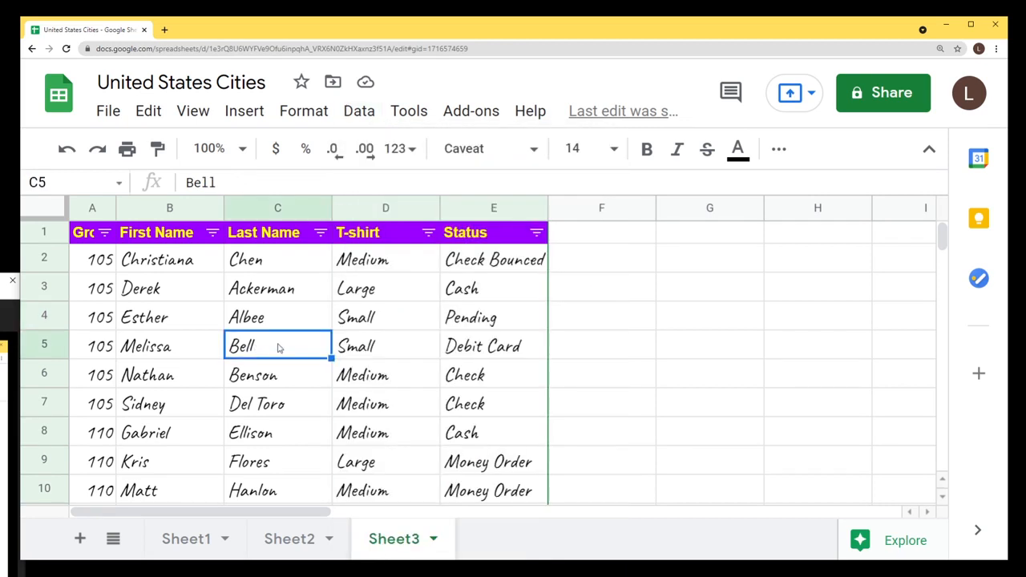